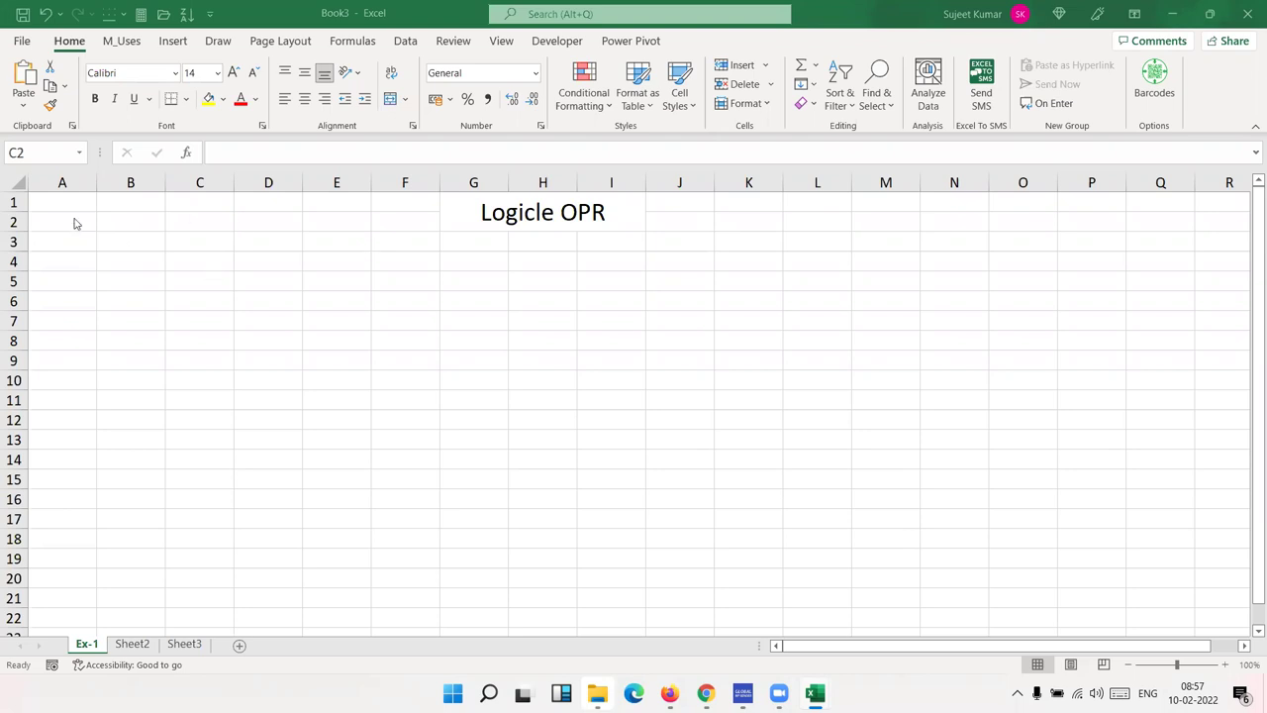
Enter the math operators -, +, /, * and ^ down H3:H7.
{"action": "left_click", "coordinate": [489, 249]}
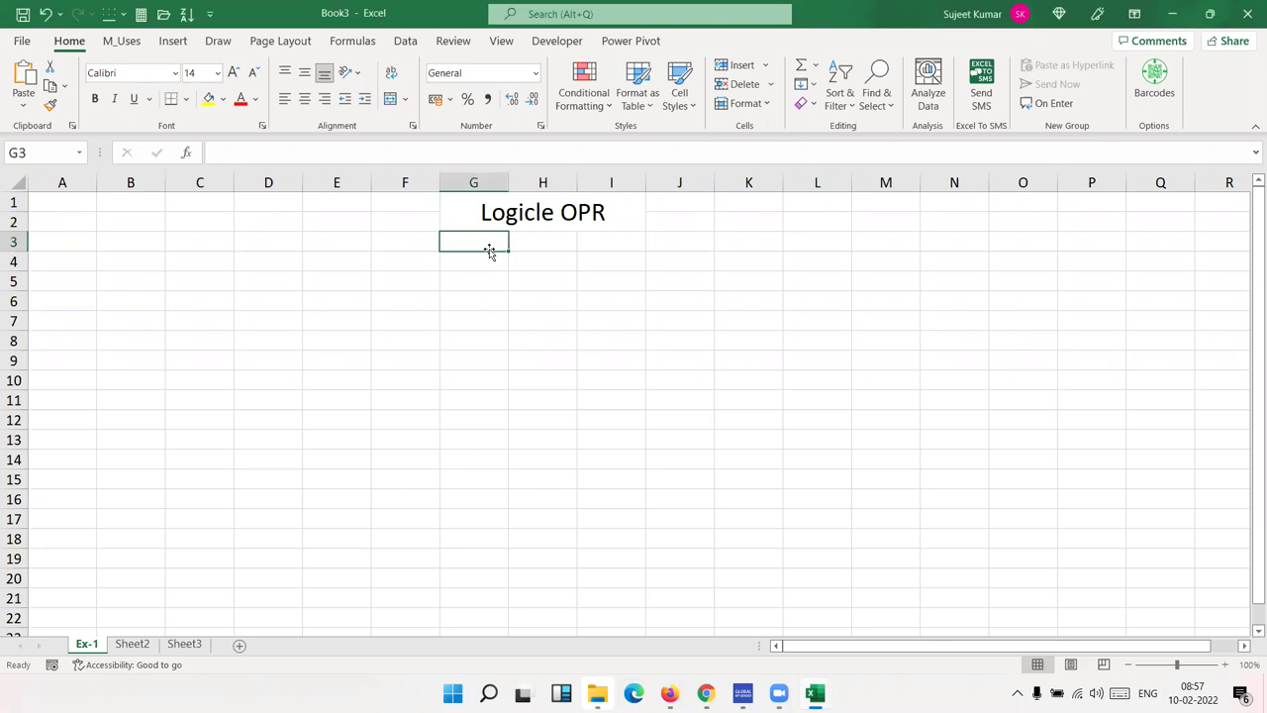
{"action": "left_click", "coordinate": [547, 242]}
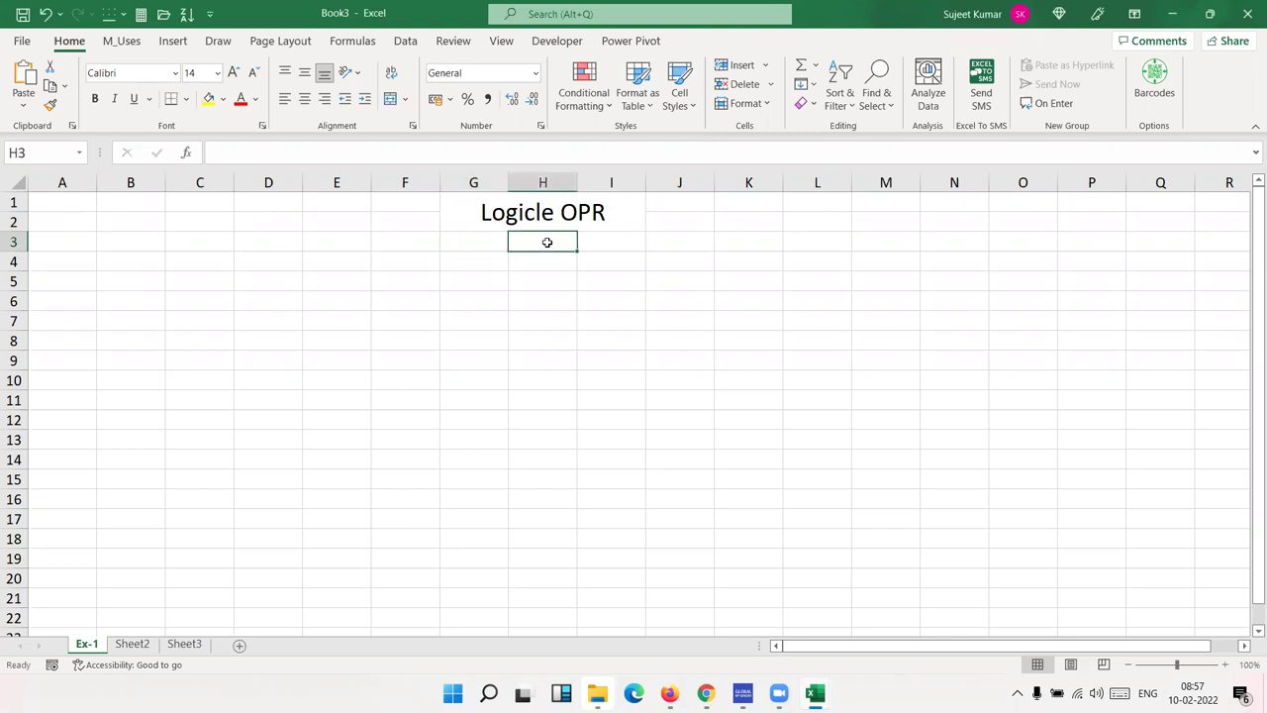
{"action": "type", "text": "-"}
{"action": "key", "text": "Return"}
{"action": "type", "text": "+"}
{"action": "key", "text": "Return"}
{"action": "type", "text": "/"}
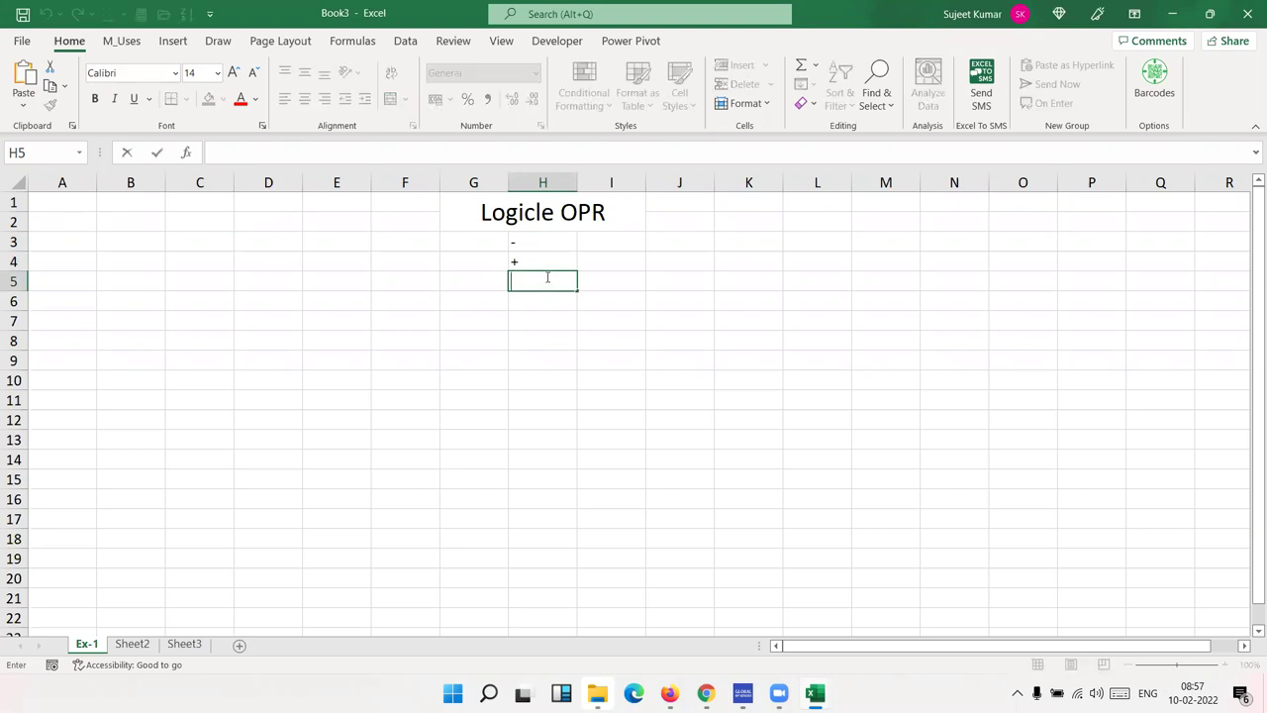
{"action": "key", "text": "Return"}
{"action": "type", "text": "*"}
{"action": "key", "text": "Return"}
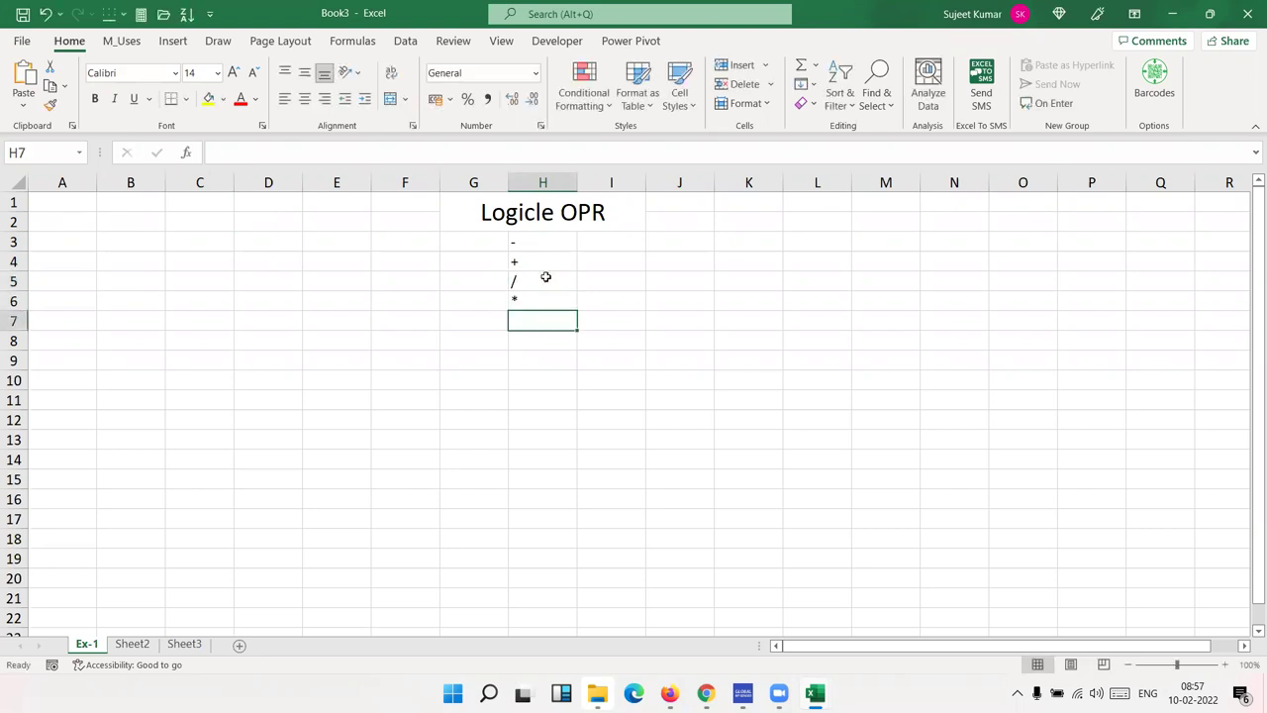
{"action": "type", "text": "^"}
{"action": "key", "text": "Return"}
Add the label 'Math opr' in H8 below the operators.
{"action": "key", "text": "Up"}
{"action": "key", "text": "Down"}
{"action": "type", "text": "M"}
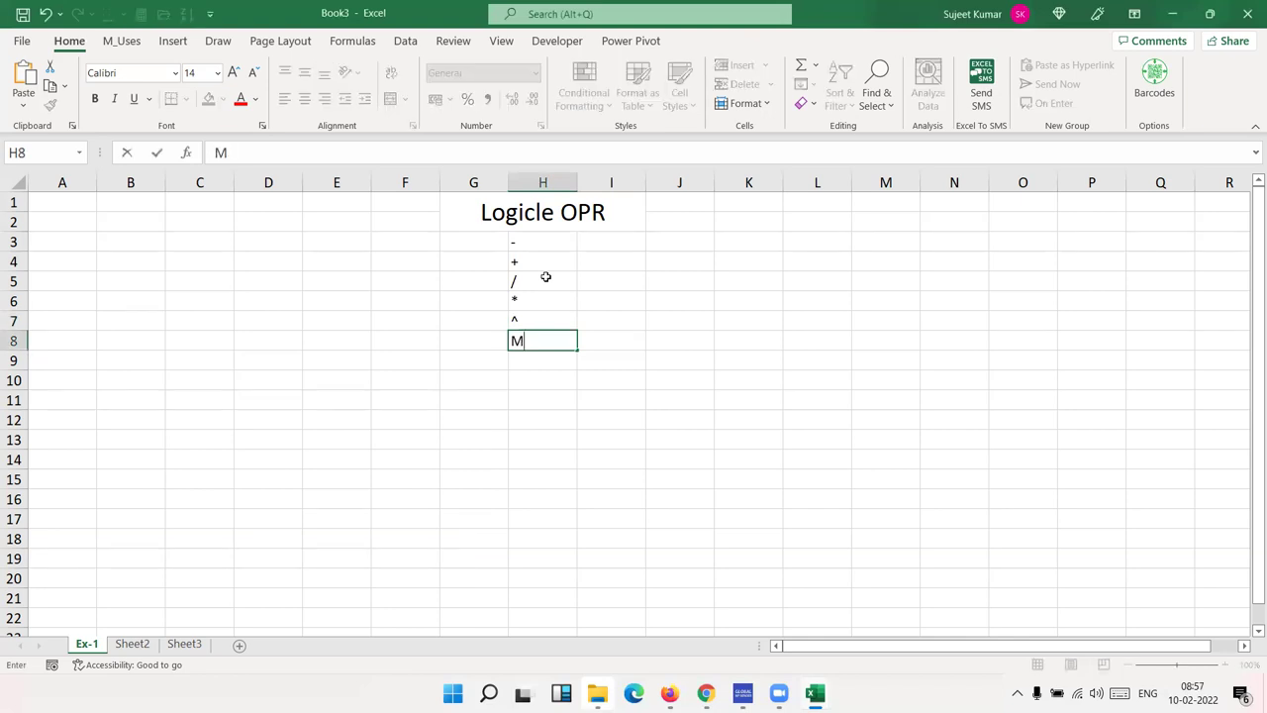
{"action": "type", "text": "ath opr"}
{"action": "key", "text": "Return"}
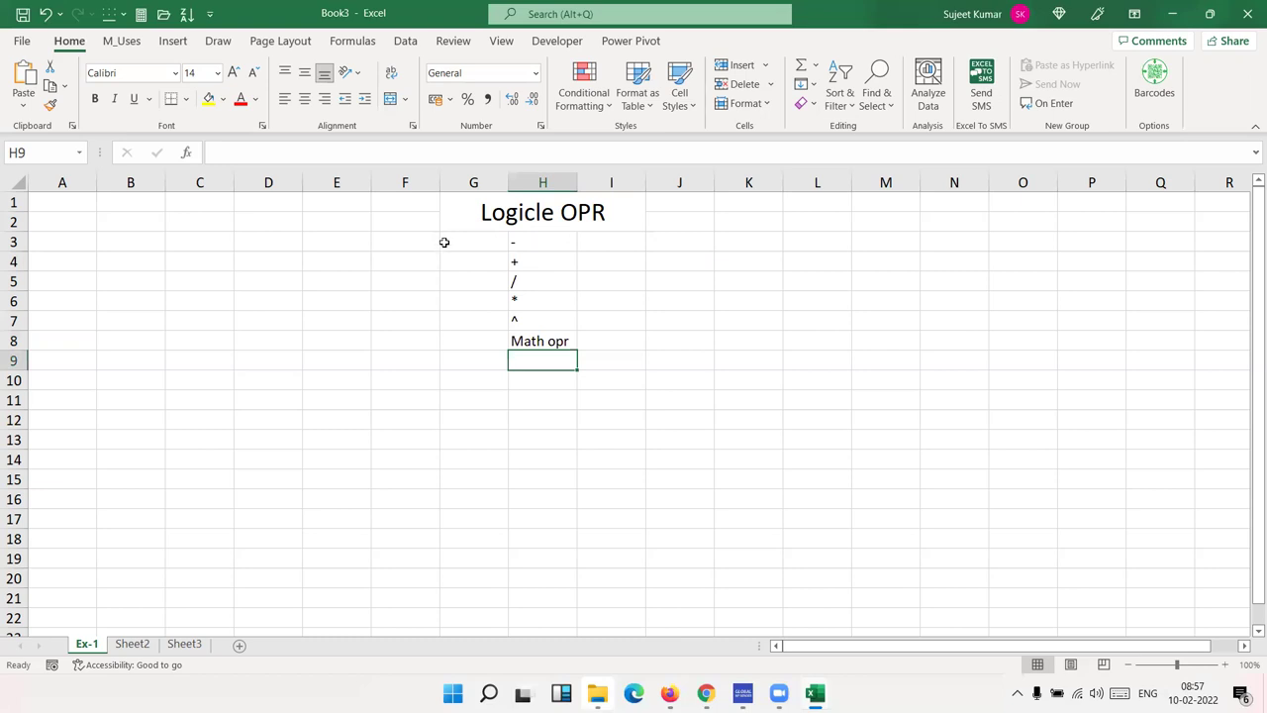
Enter the comparison operators =, > and < in G3:G5.
{"action": "left_click", "coordinate": [445, 241]}
{"action": "type", "text": "<"}
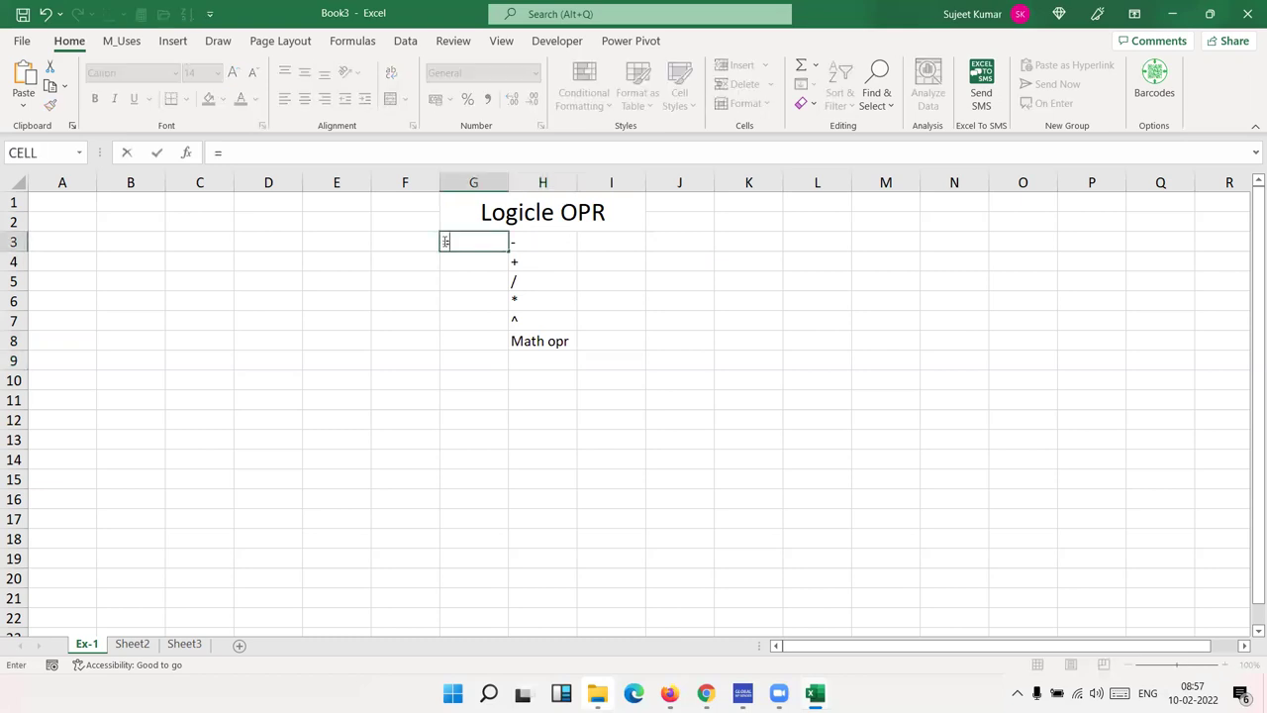
{"action": "key", "text": "Return"}
{"action": "type", "text": ">"}
{"action": "key", "text": "Return"}
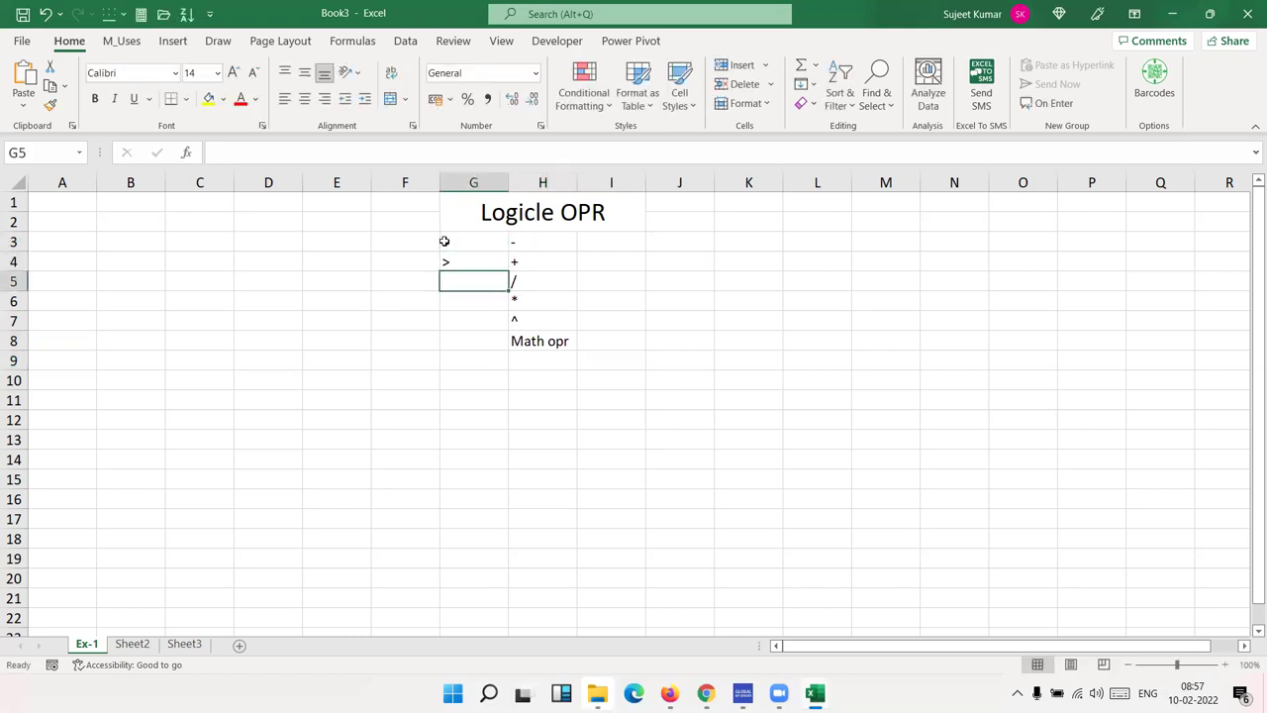
{"action": "type", "text": "<"}
{"action": "key", "text": "Return"}
Add the operators >=, <= and <> in G6:G8.
{"action": "type", "text": ">="}
{"action": "key", "text": "Return"}
{"action": "type", "text": "<="}
{"action": "key", "text": "Return"}
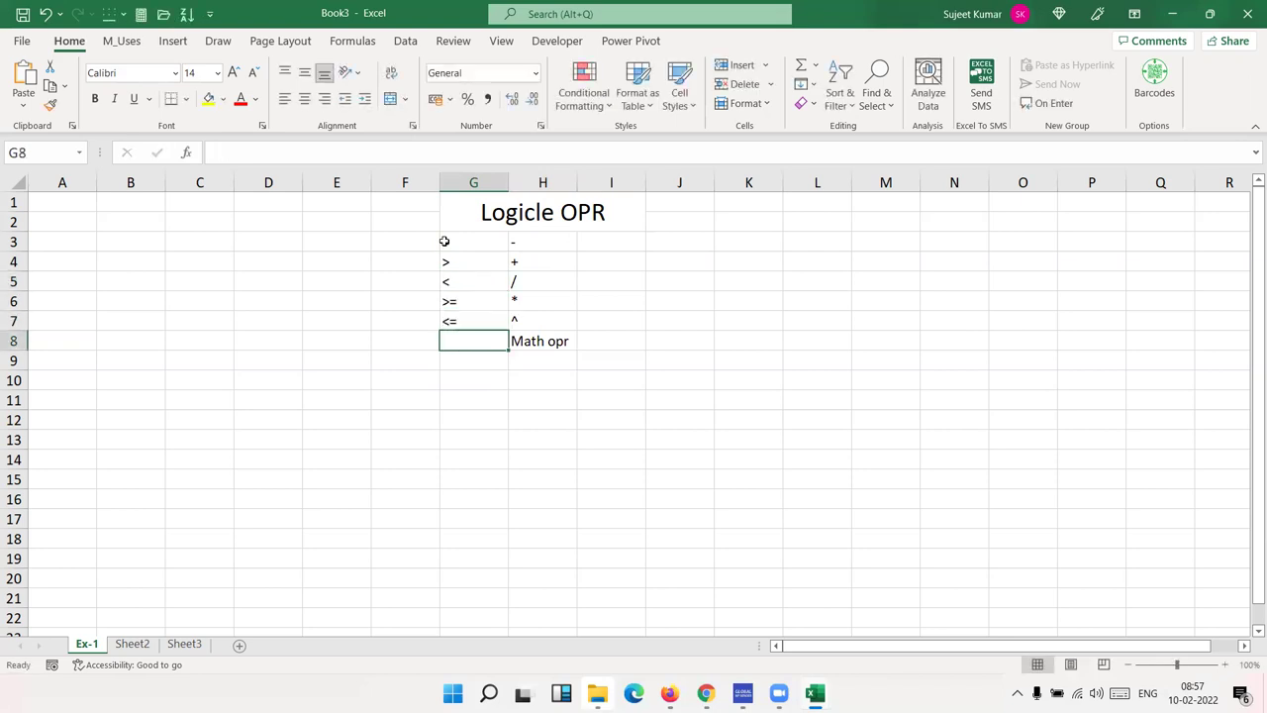
{"action": "type", "text": "<>"}
{"action": "key", "text": "Return"}
{"action": "key", "text": "Up"}
Type the header Sales in A1 with 85, 36, 52, 32, 96 in A2:A6.
{"action": "left_click", "coordinate": [86, 199]}
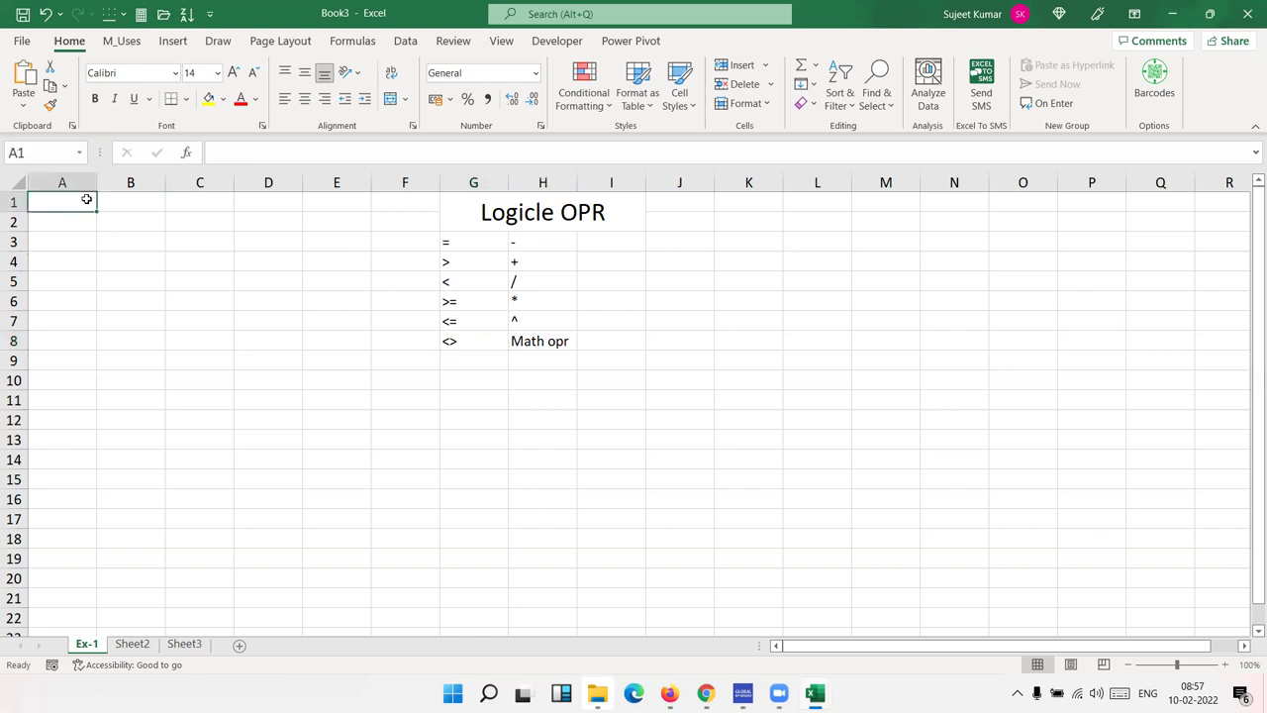
{"action": "type", "text": "Sales"}
{"action": "key", "text": "Return"}
{"action": "type", "text": "85"}
{"action": "key", "text": "Return"}
{"action": "type", "text": "36"}
{"action": "key", "text": "Return"}
{"action": "type", "text": "52"}
{"action": "key", "text": "Return"}
{"action": "type", "text": "32"}
{"action": "key", "text": "Return"}
{"action": "type", "text": "96"}
{"action": "key", "text": "Return"}
Continue the Sales column with 25, 31, 36, 36, 62 in A7:A11.
{"action": "type", "text": "25"}
{"action": "key", "text": "Return"}
{"action": "type", "text": "31"}
{"action": "key", "text": "Return"}
{"action": "type", "text": "36"}
{"action": "key", "text": "Return"}
{"action": "type", "text": "36"}
{"action": "key", "text": "Return"}
{"action": "type", "text": "62"}
{"action": "key", "text": "Return"}
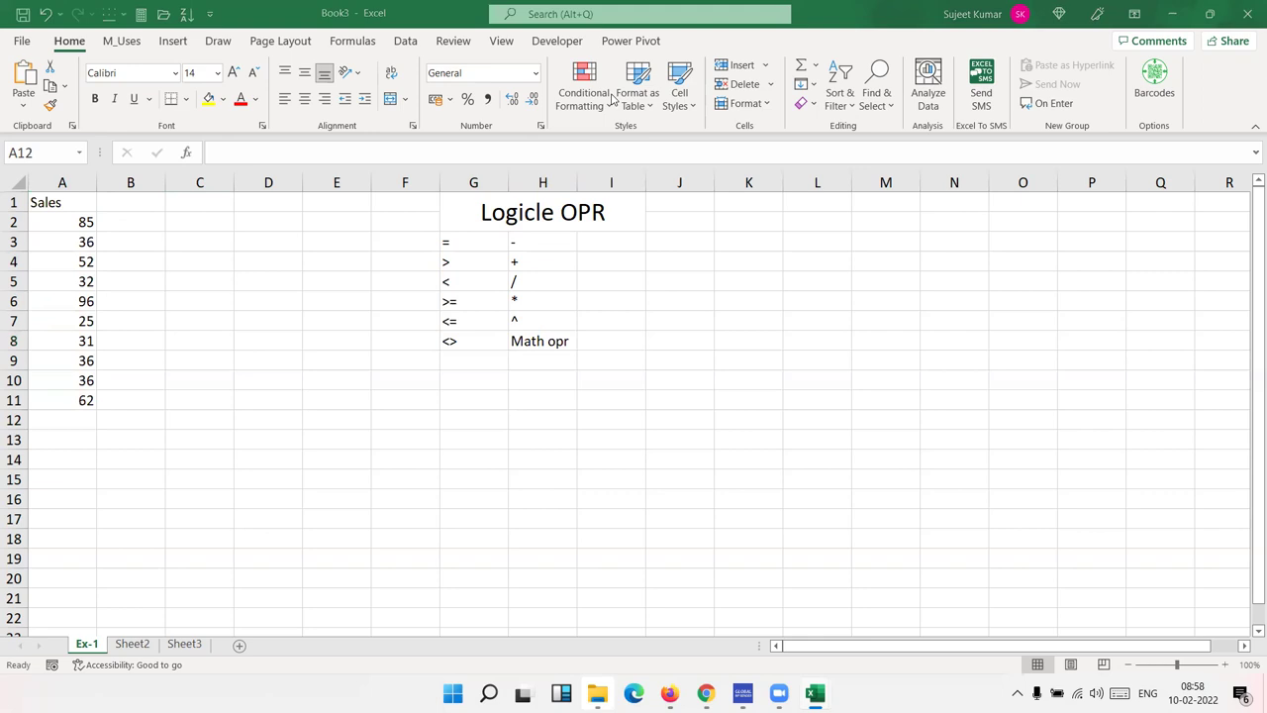
{"action": "left_click", "coordinate": [156, 228]}
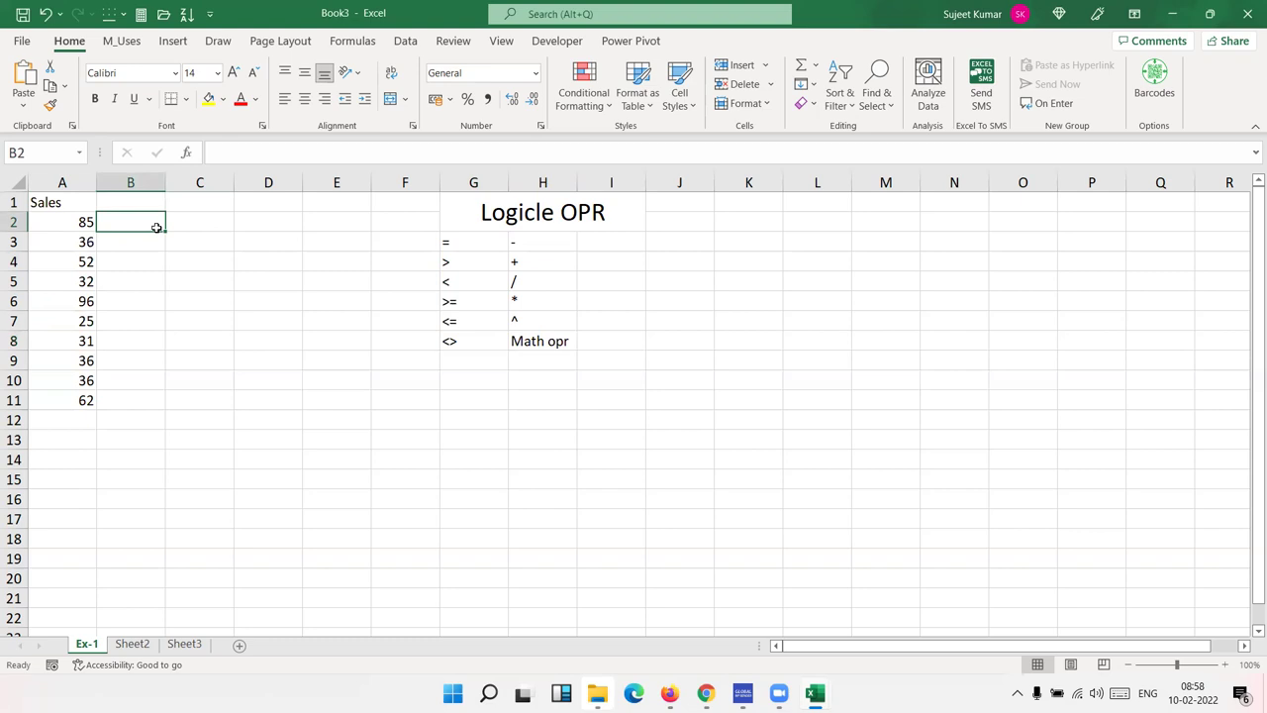
Enter =A2>50 in B2, twice over, so it returns TRUE for the sale of 85.
{"action": "type", "text": "="}
{"action": "left_click", "coordinate": [63, 221]}
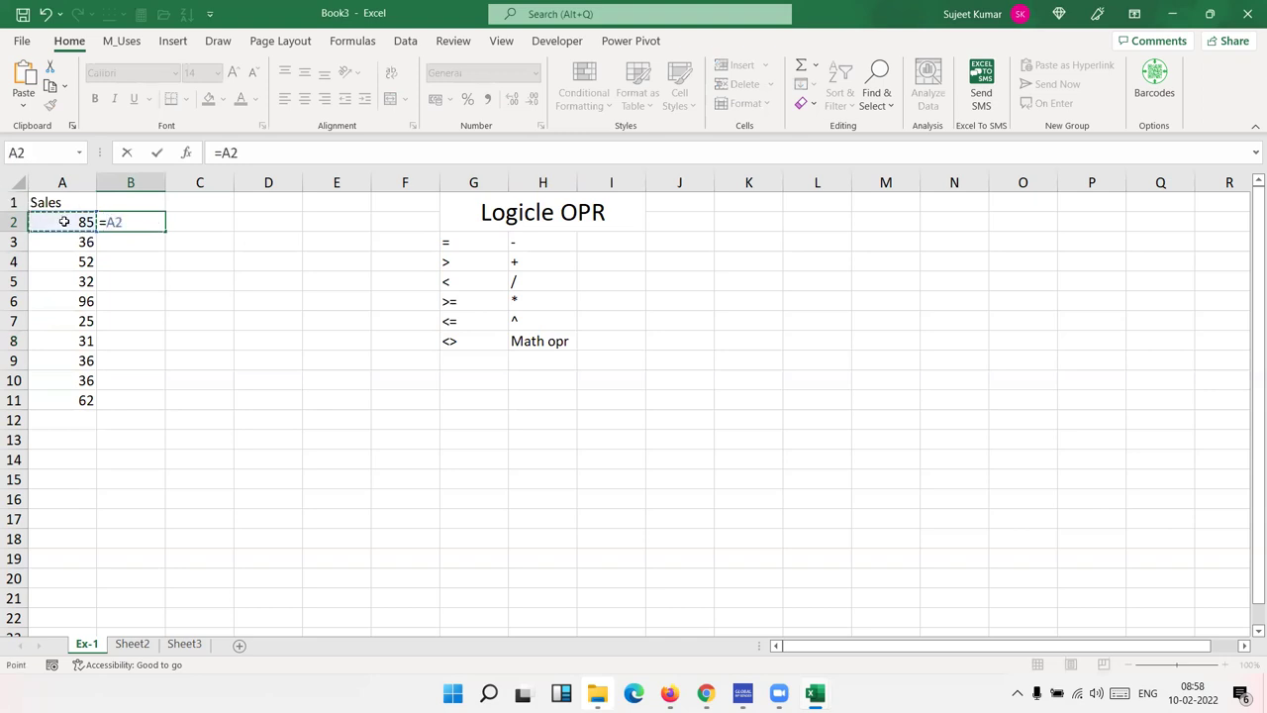
{"action": "type", "text": ">50"}
{"action": "key", "text": "Return"}
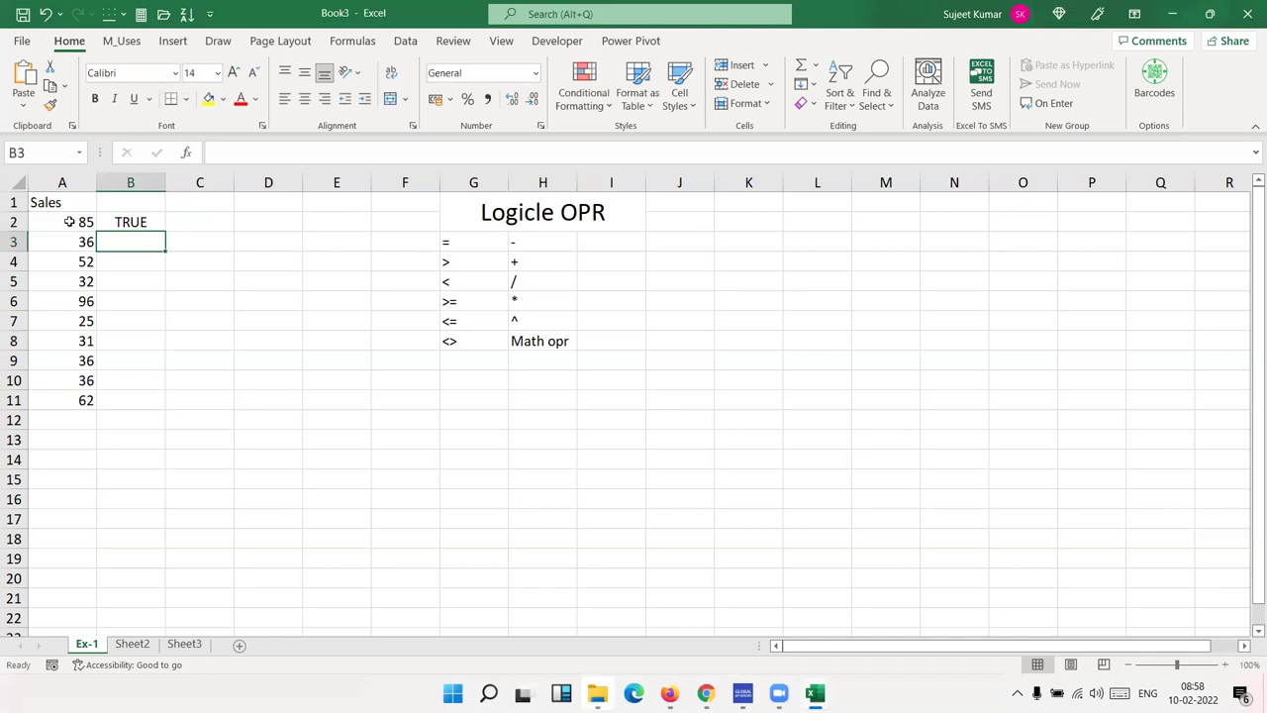
{"action": "key", "text": "Up"}
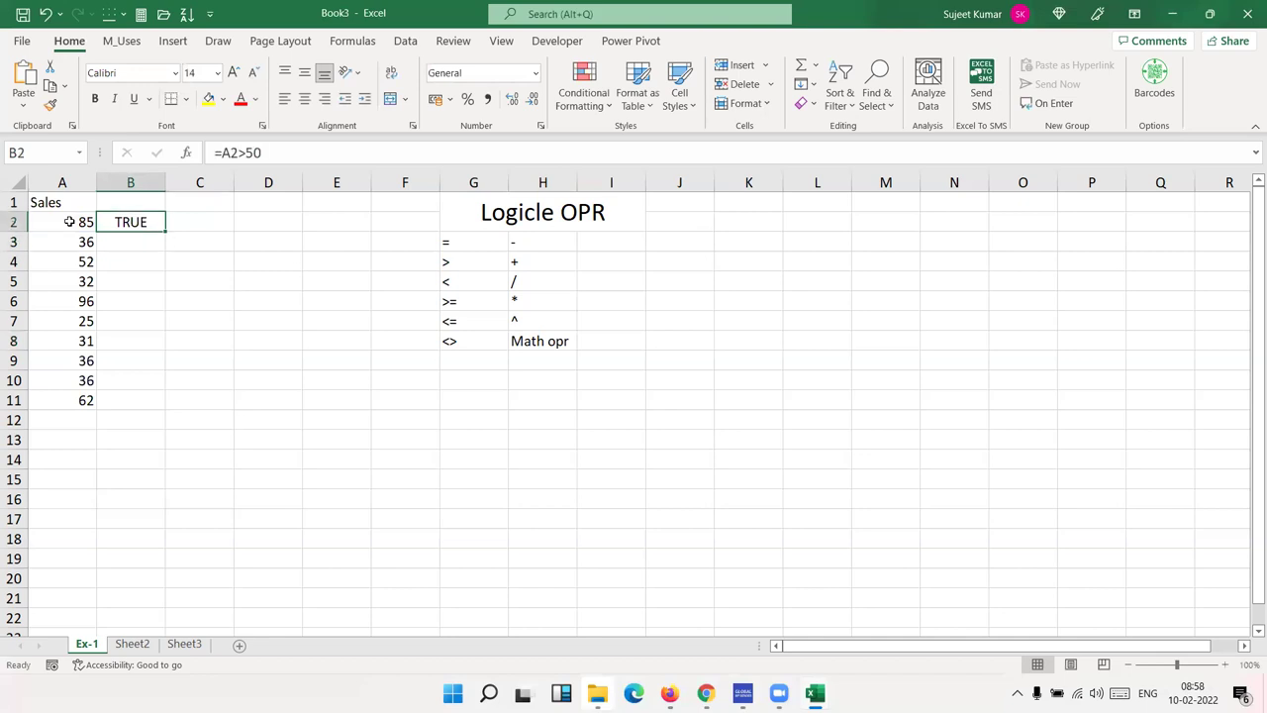
{"action": "type", "text": "="}
{"action": "left_click", "coordinate": [70, 222]}
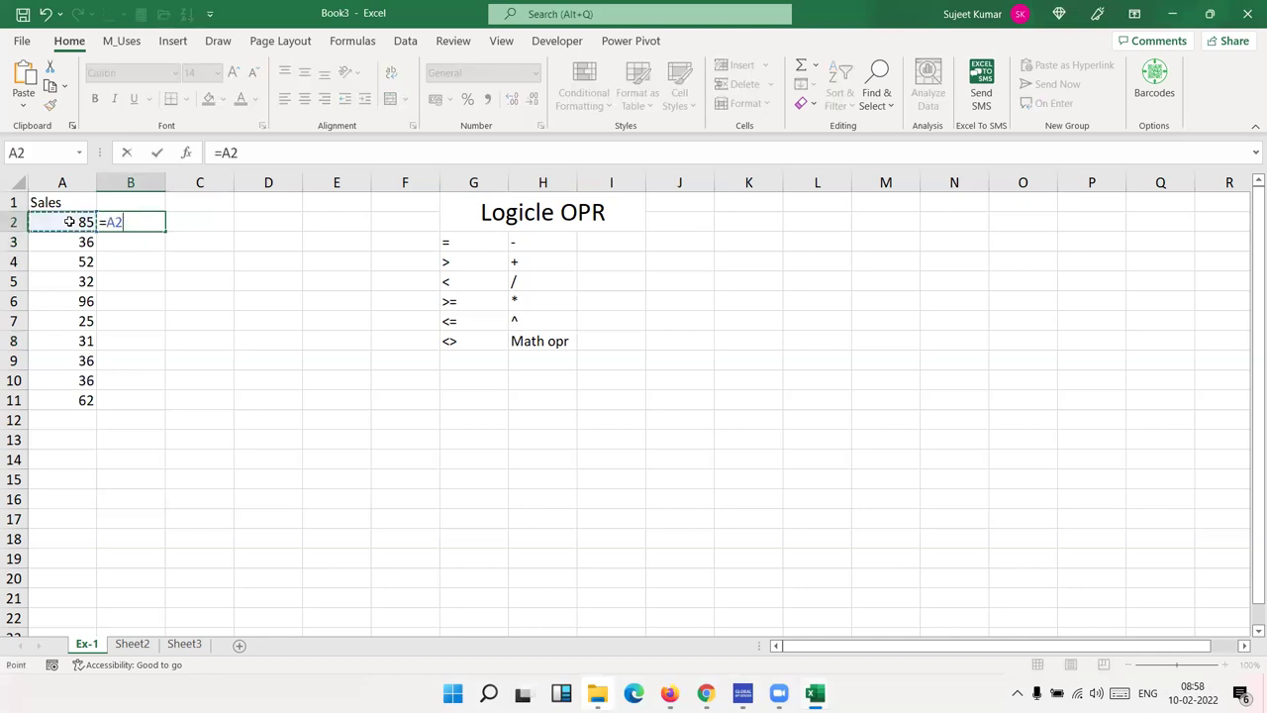
{"action": "type", "text": ">"}
{"action": "type", "text": "50"}
{"action": "key", "text": "Return"}
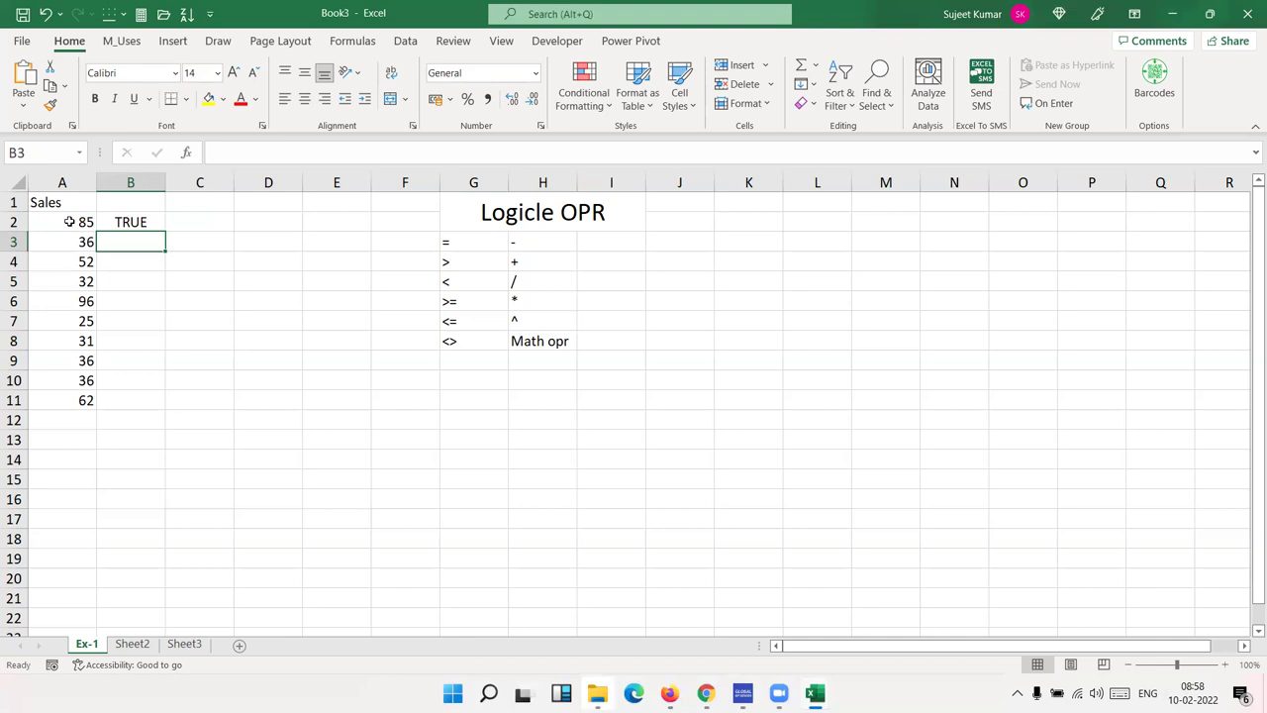
{"action": "key", "text": "Up"}
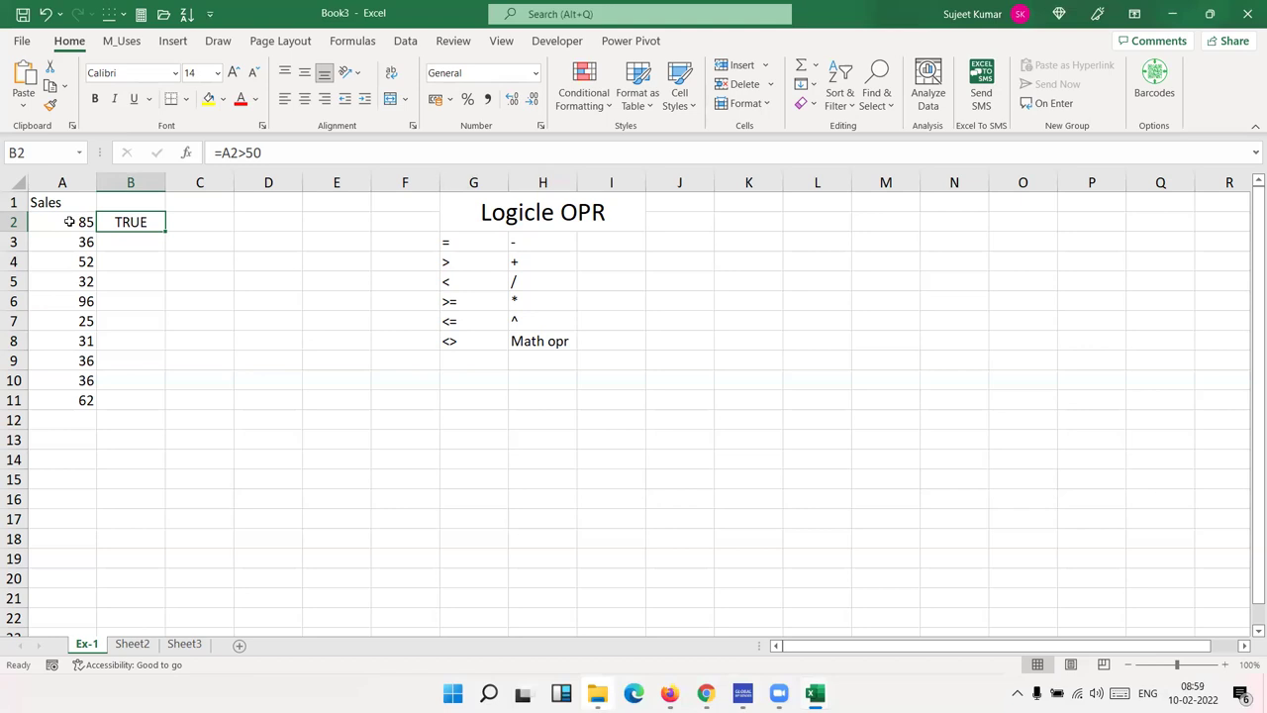
Enter =IF(B2,"OK","Pending") in C2 so it shows OK.
{"action": "key", "text": "Right"}
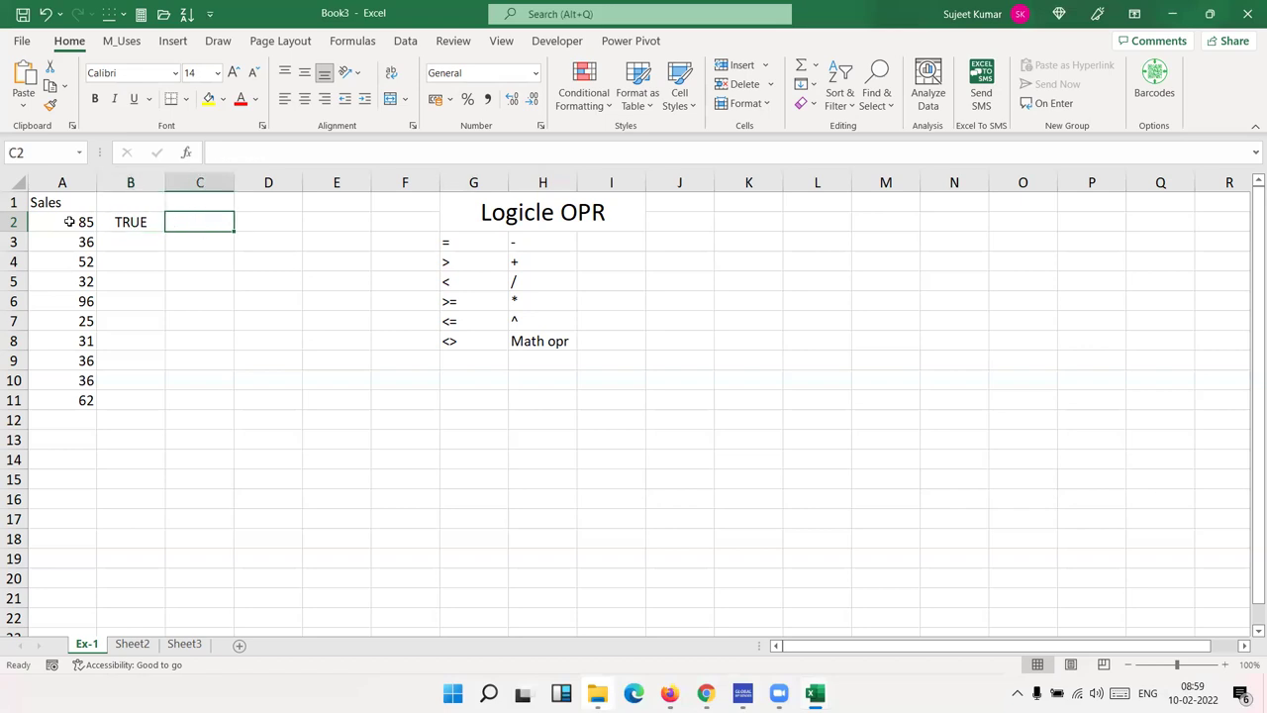
{"action": "type", "text": "="}
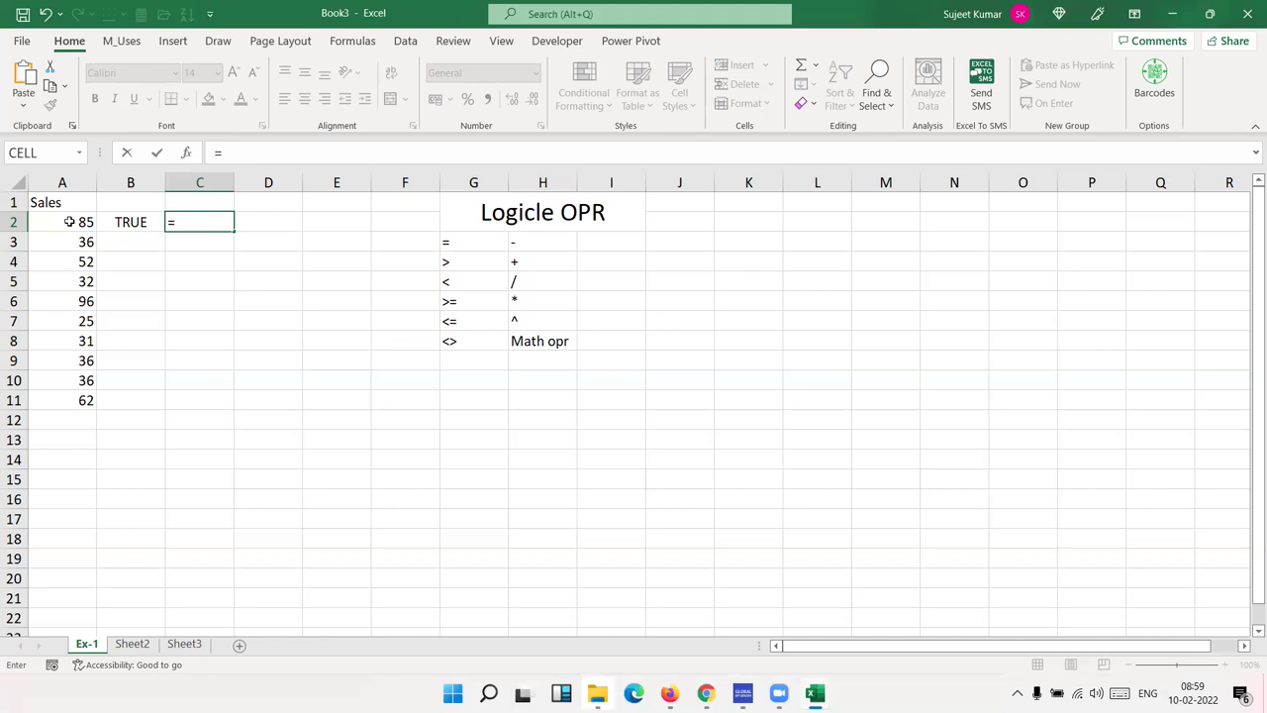
{"action": "type", "text": "if"}
{"action": "key", "text": "Tab"}
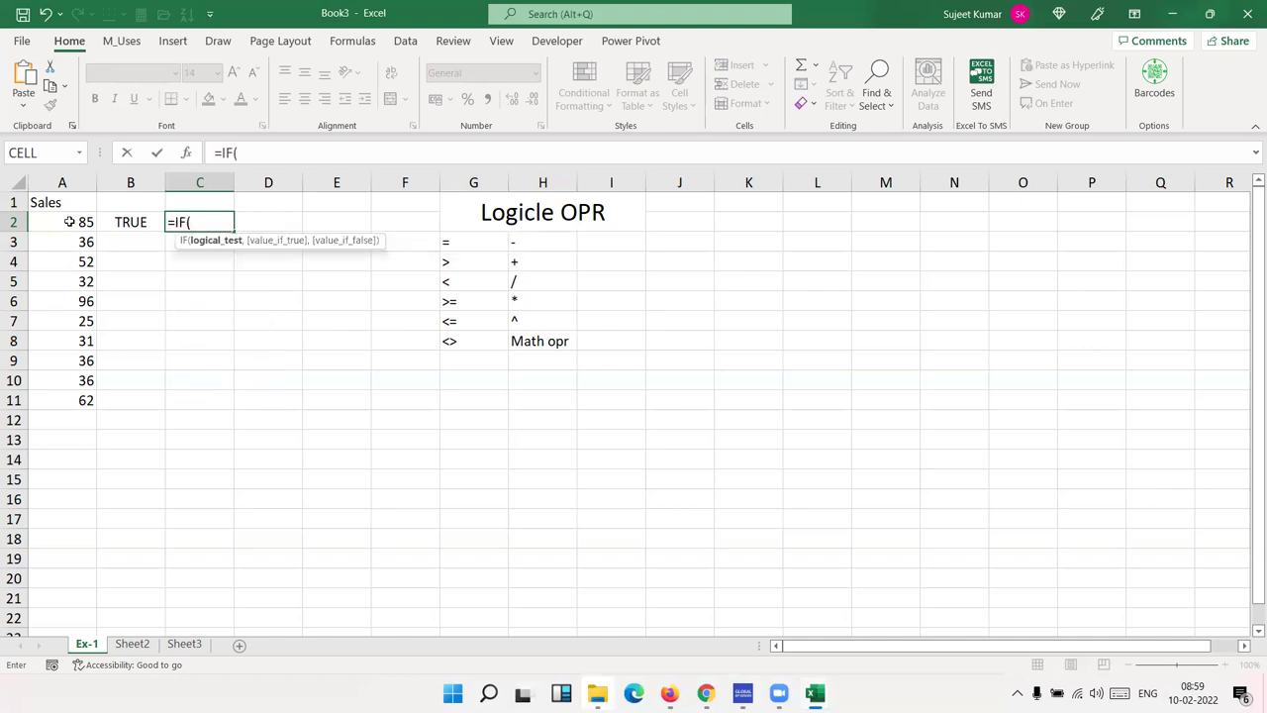
{"action": "left_click", "coordinate": [116, 221]}
{"action": "type", "text": ",\"OK\",\"Pendinmg"}
{"action": "key", "text": "BackSpace"}
{"action": "key", "text": "BackSpace"}
{"action": "key", "text": "BackSpace"}
{"action": "type", "text": "ng"}
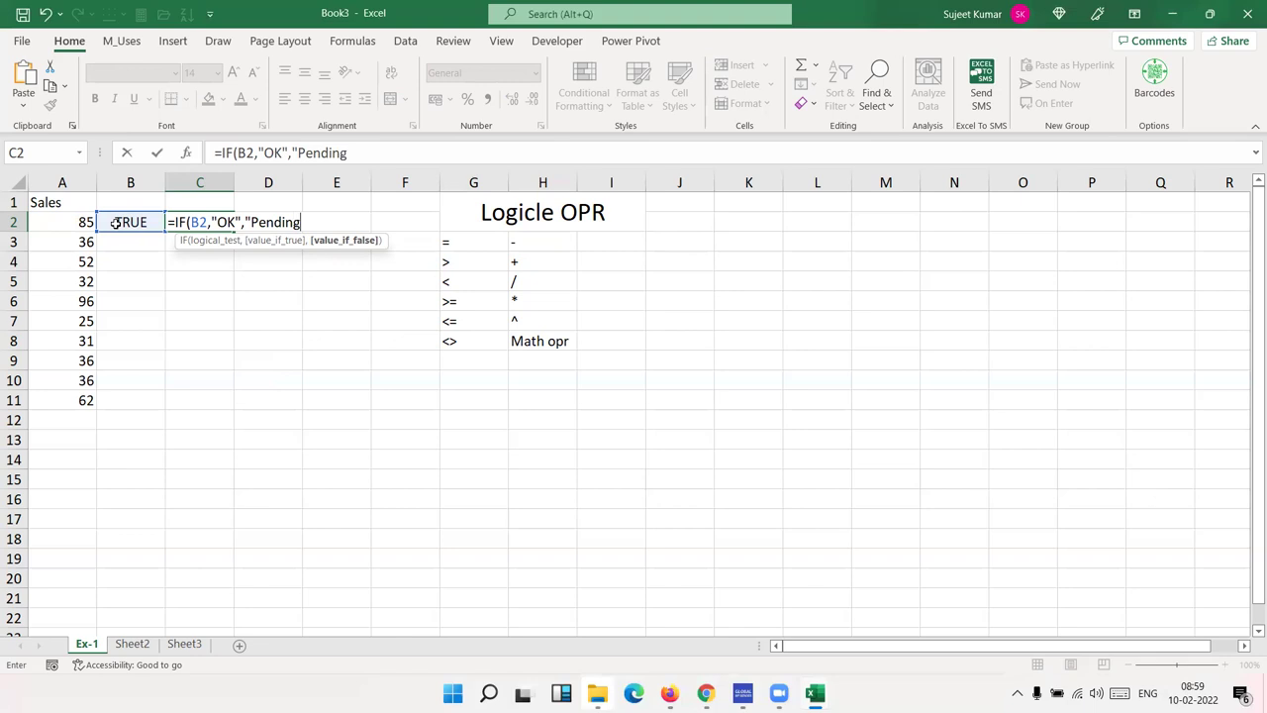
{"action": "type", "text": "\""}
{"action": "key", "text": "Return"}
{"action": "key", "text": "Up"}
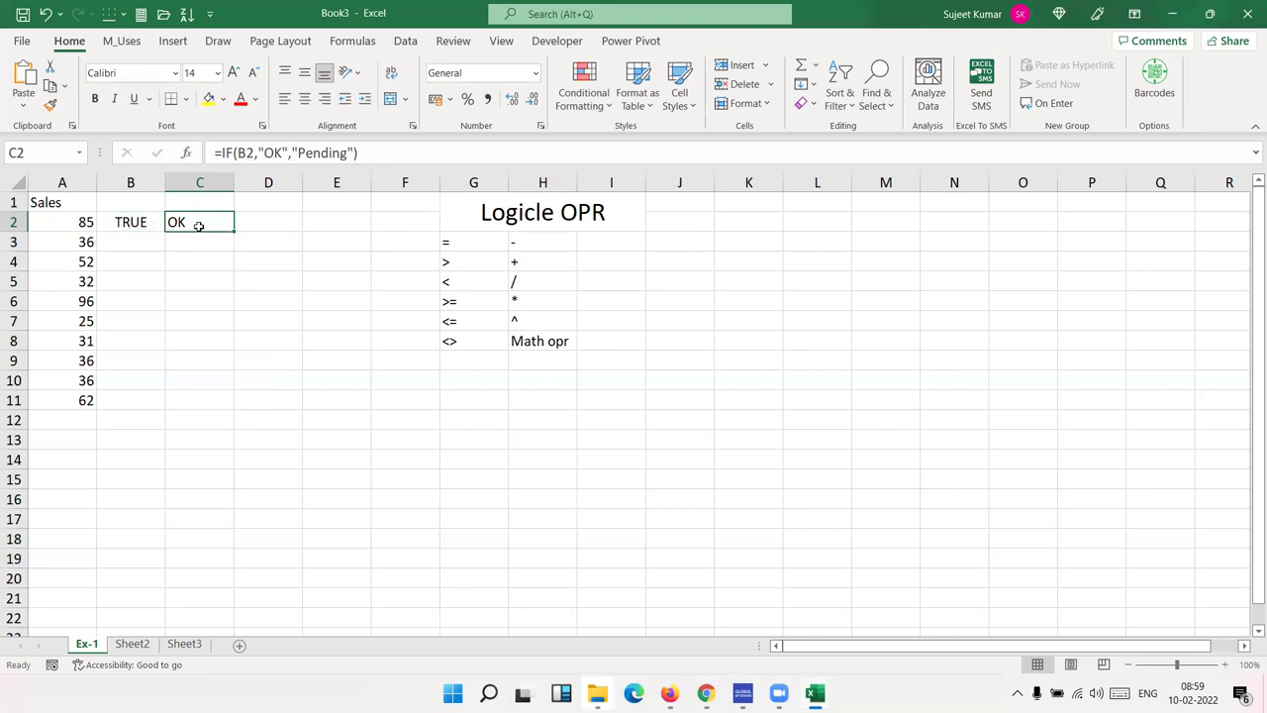
Review the formulas in C2 and B2, opening B2's formula for editing.
{"action": "left_click", "coordinate": [153, 239]}
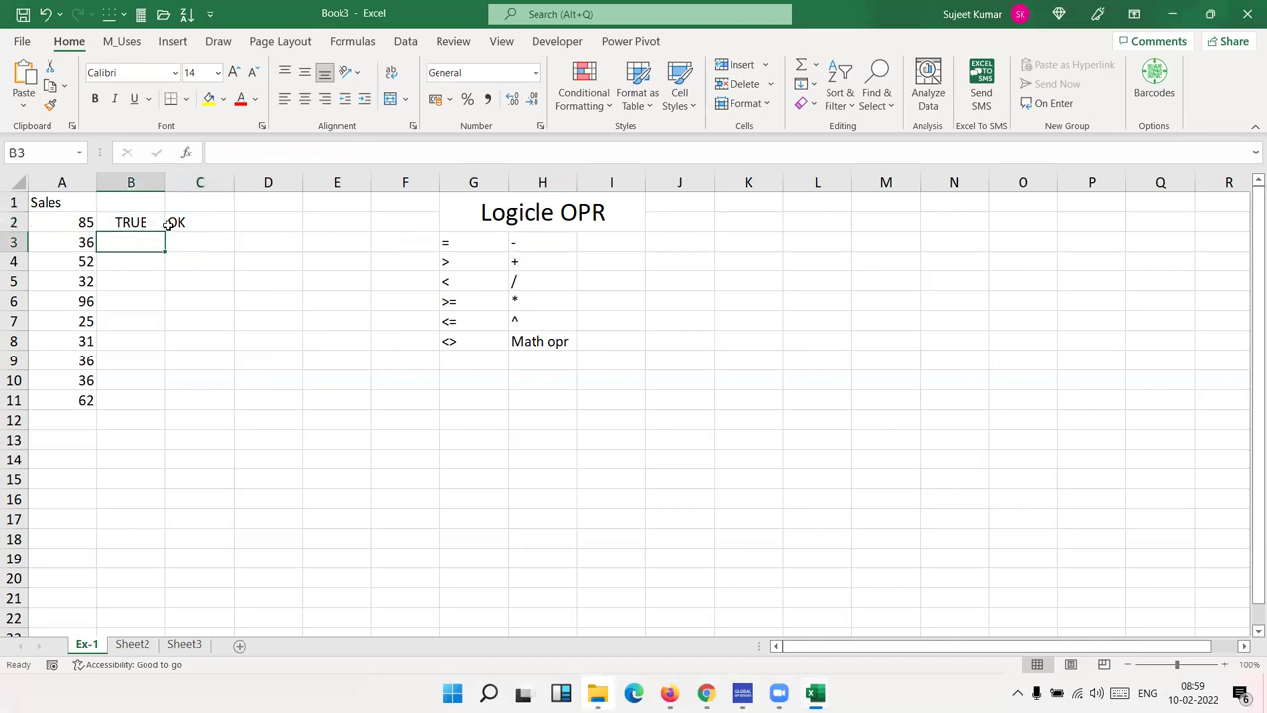
{"action": "left_click", "coordinate": [168, 223]}
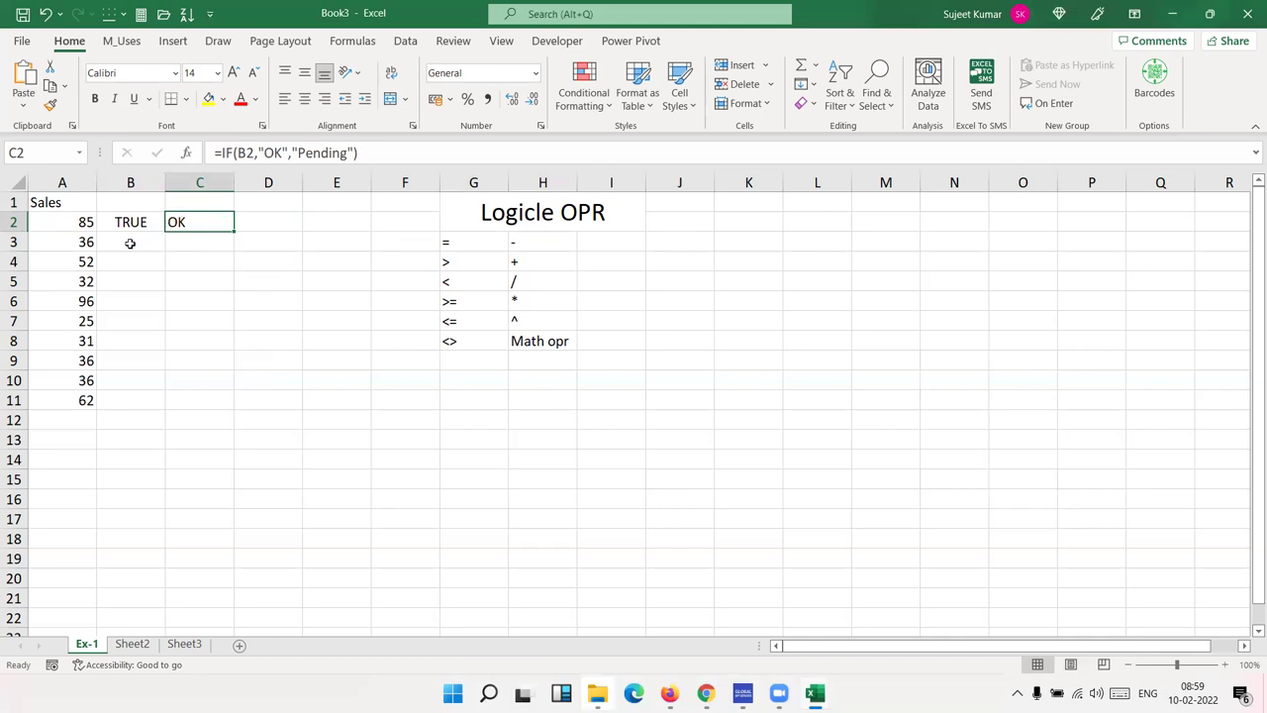
{"action": "left_click", "coordinate": [129, 224]}
{"action": "double_click", "coordinate": [130, 222]}
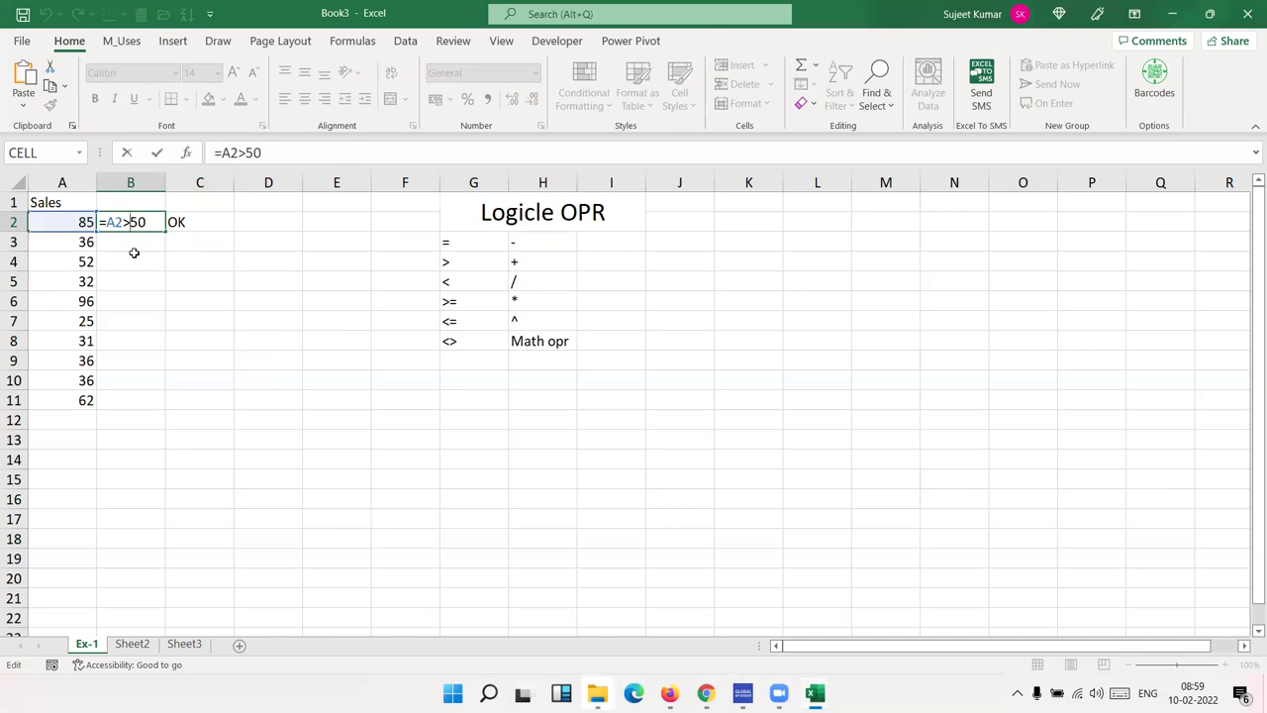
Enter =IF(A3>50,"OK","Pending") in B3.
{"action": "key", "text": "Return"}
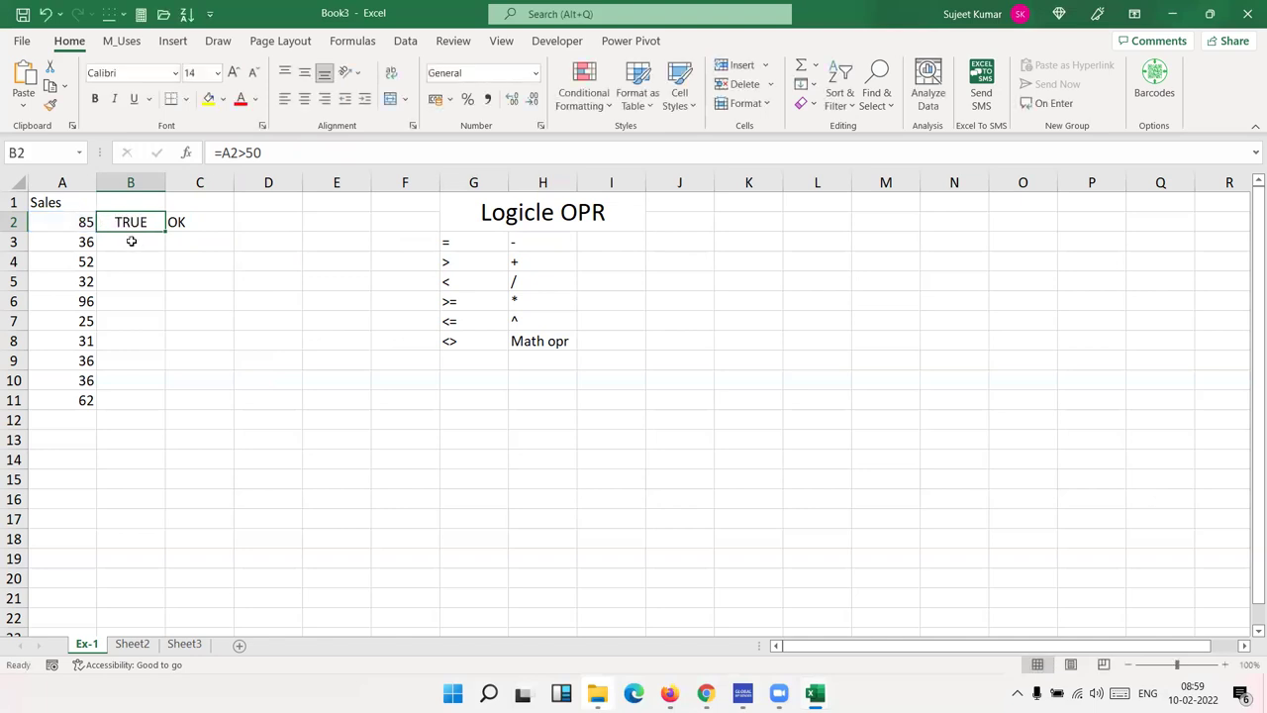
{"action": "type", "text": "=IF("}
{"action": "left_click", "coordinate": [73, 243]}
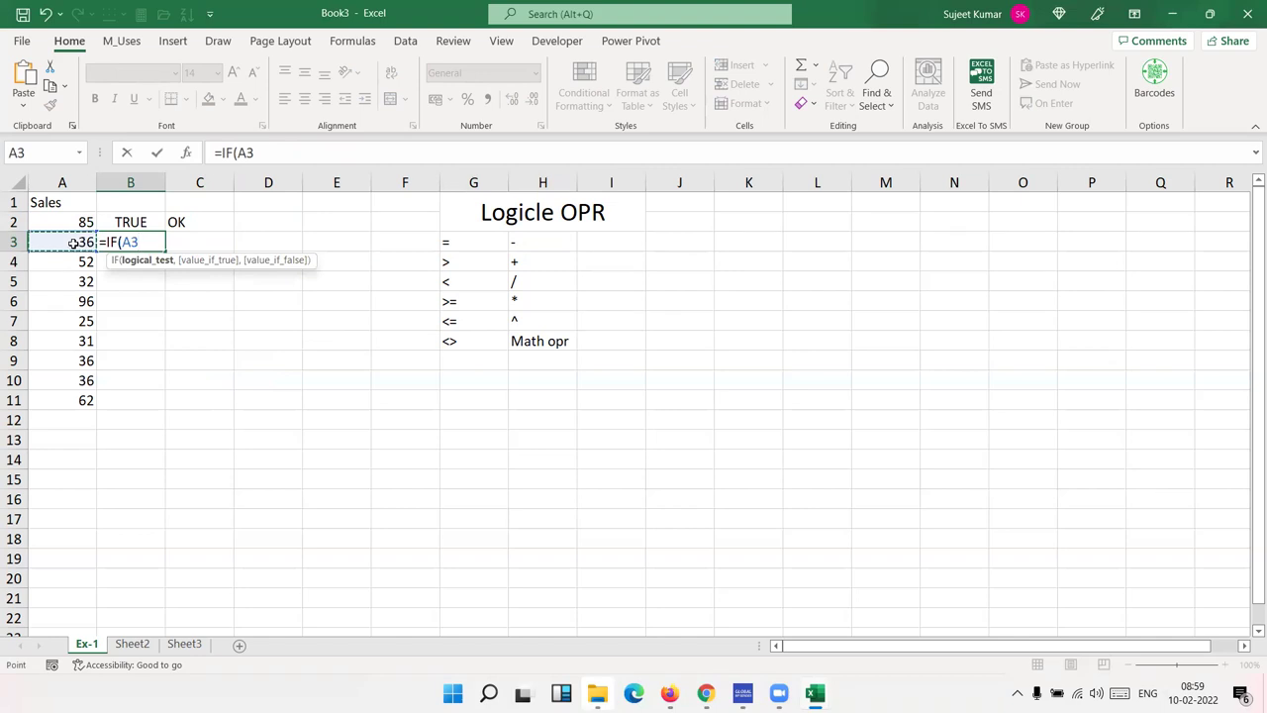
{"action": "type", "text": ">50,\"OK\",\"Pending\""}
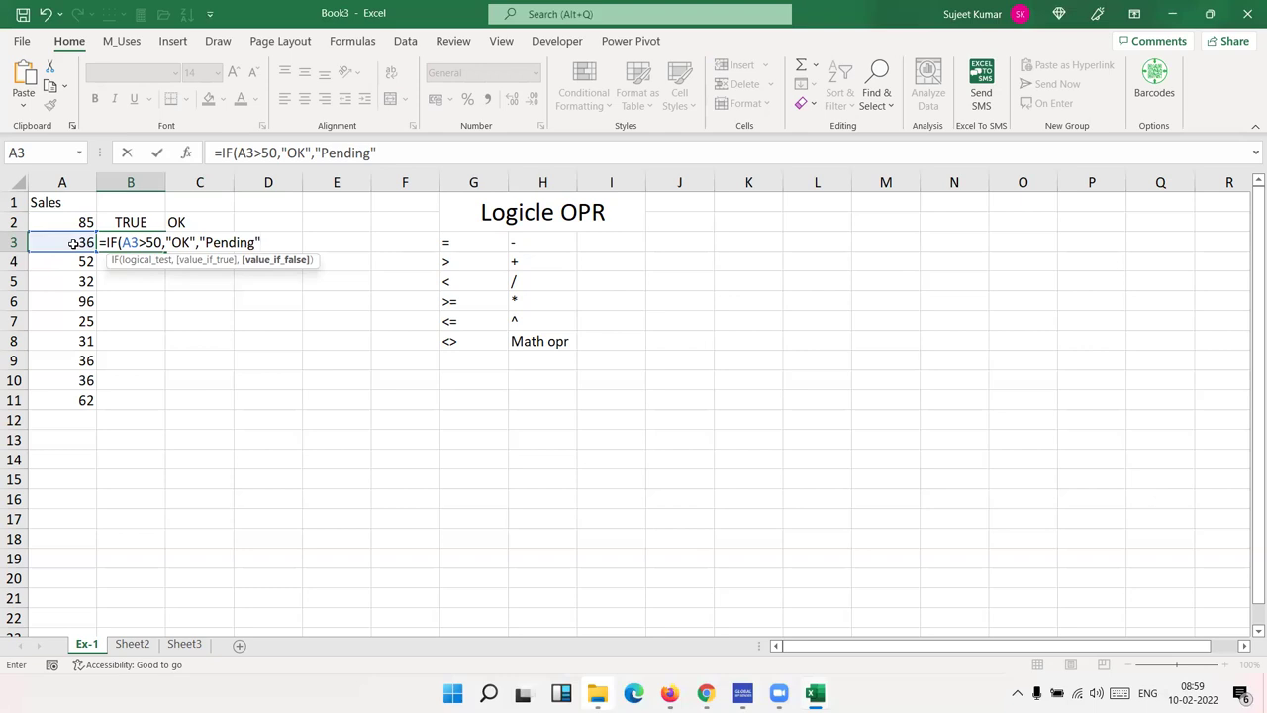
{"action": "key", "text": "Return"}
{"action": "key", "text": "Up"}
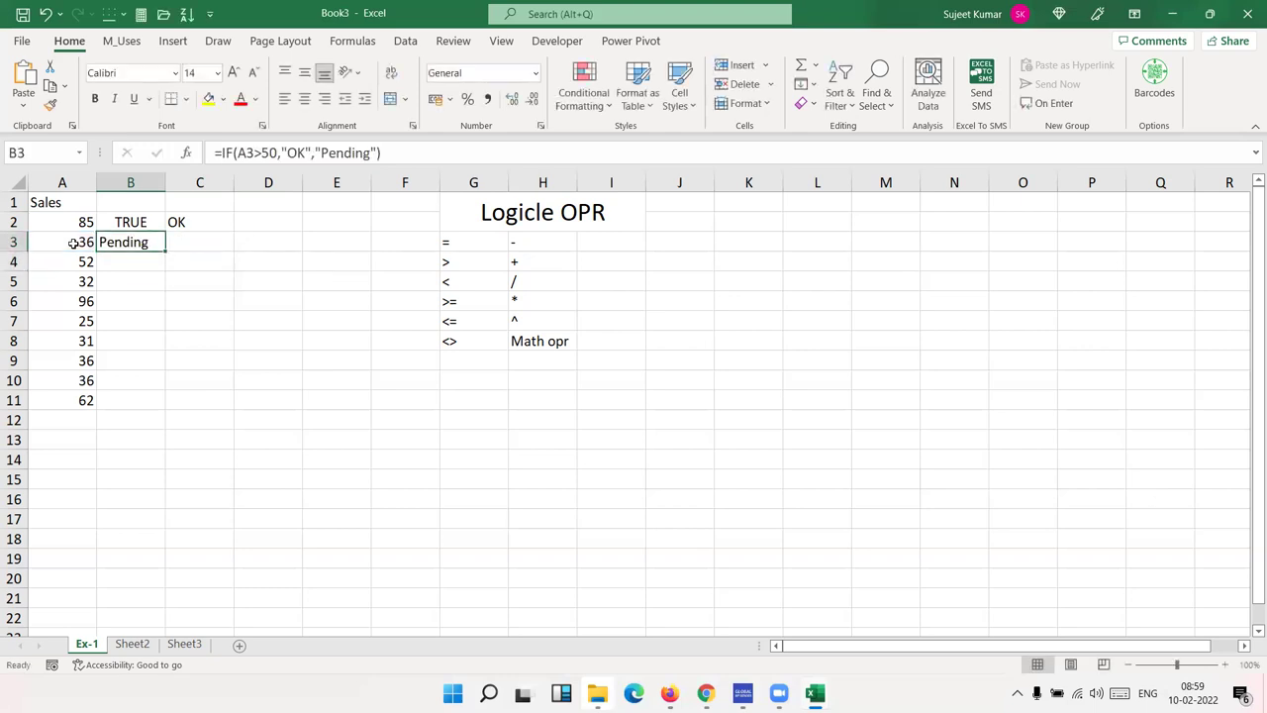
Highlight B3's A3>50 condition, then fill the IF formula down to B11.
{"action": "key", "text": "F2"}
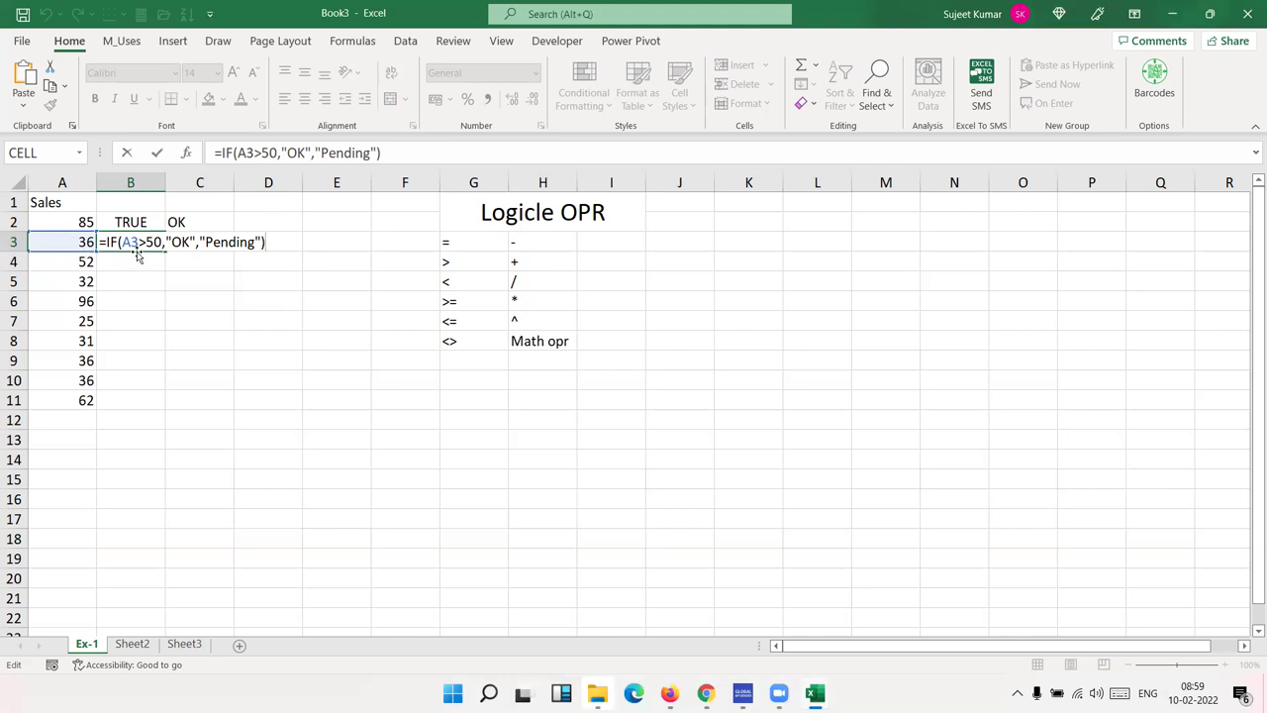
{"action": "left_click_drag", "start_coordinate": [122, 241], "coordinate": [161, 242]}
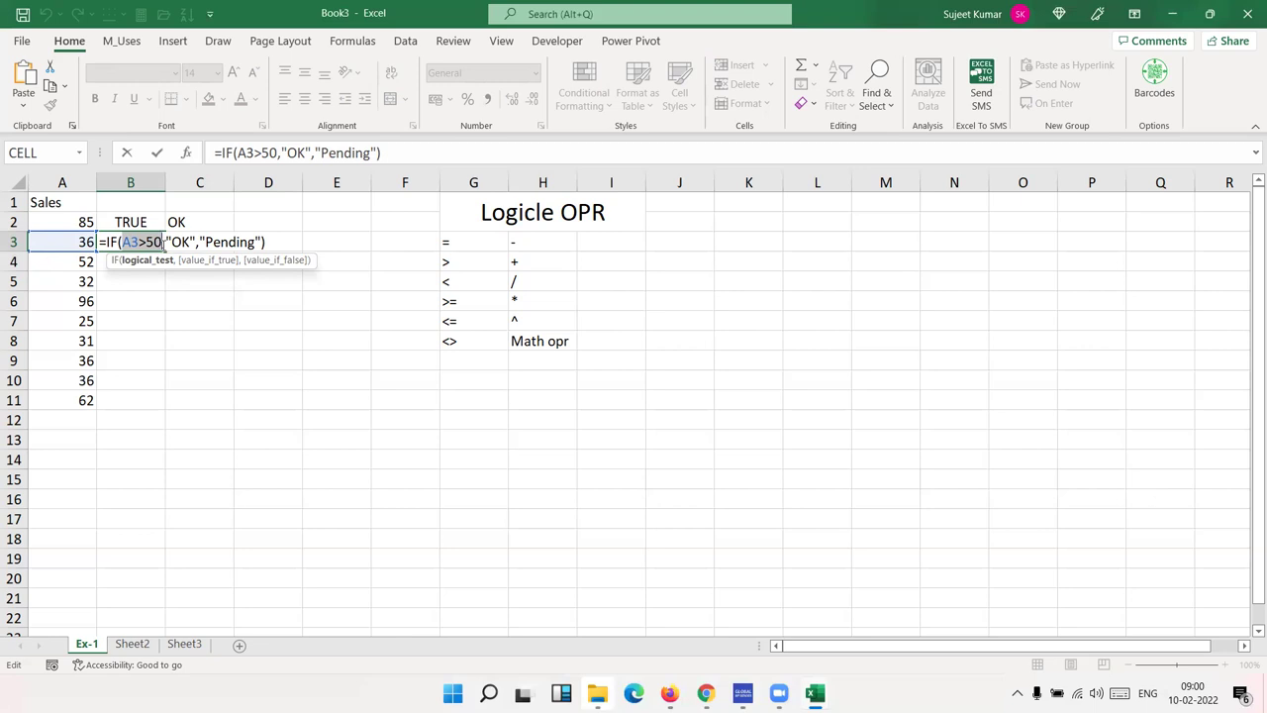
{"action": "left_click", "coordinate": [123, 242]}
{"action": "left_click_drag", "start_coordinate": [123, 242], "coordinate": [162, 243]}
{"action": "key", "text": "ctrl+Return"}
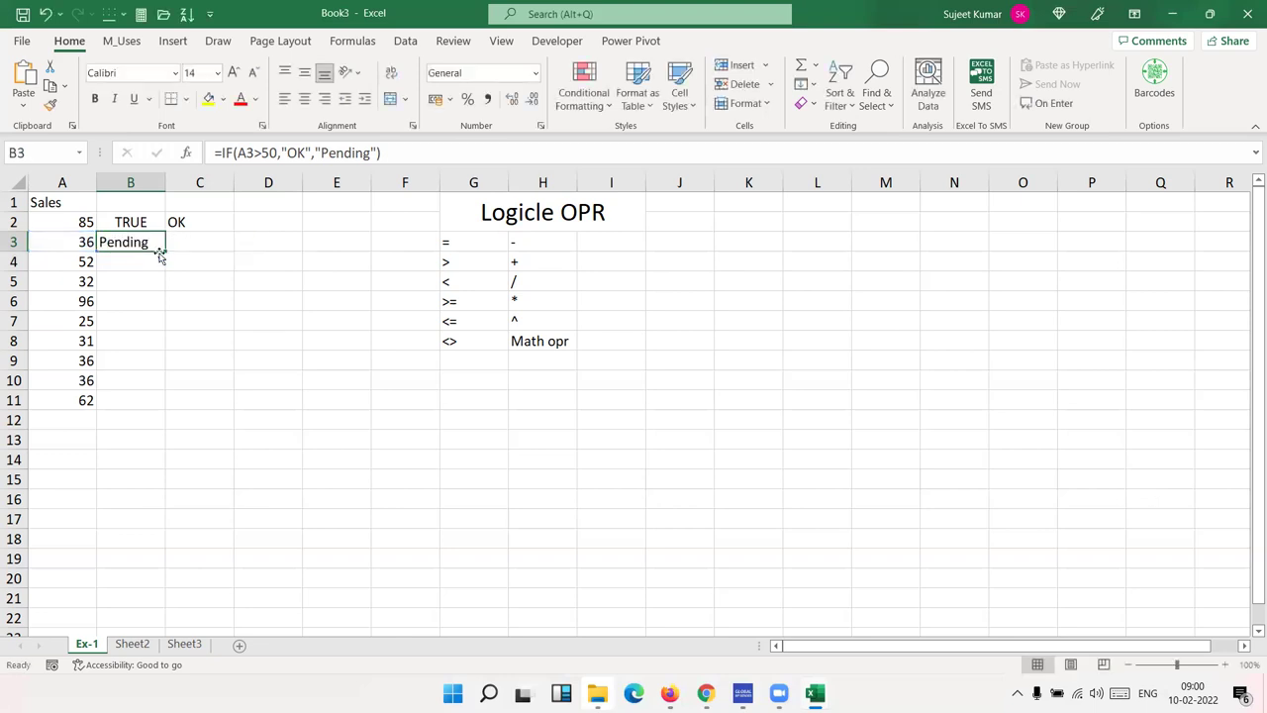
{"action": "double_click", "coordinate": [165, 252]}
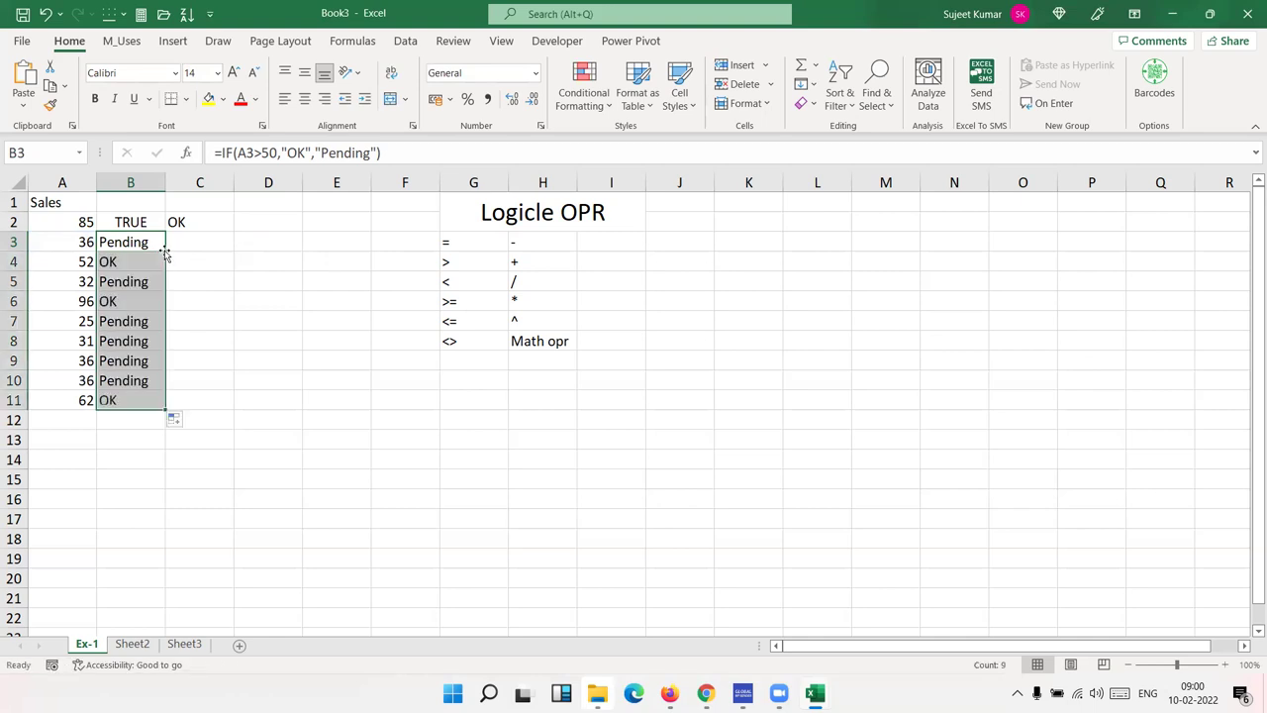
{"action": "left_click", "coordinate": [230, 371]}
{"action": "left_click", "coordinate": [279, 374]}
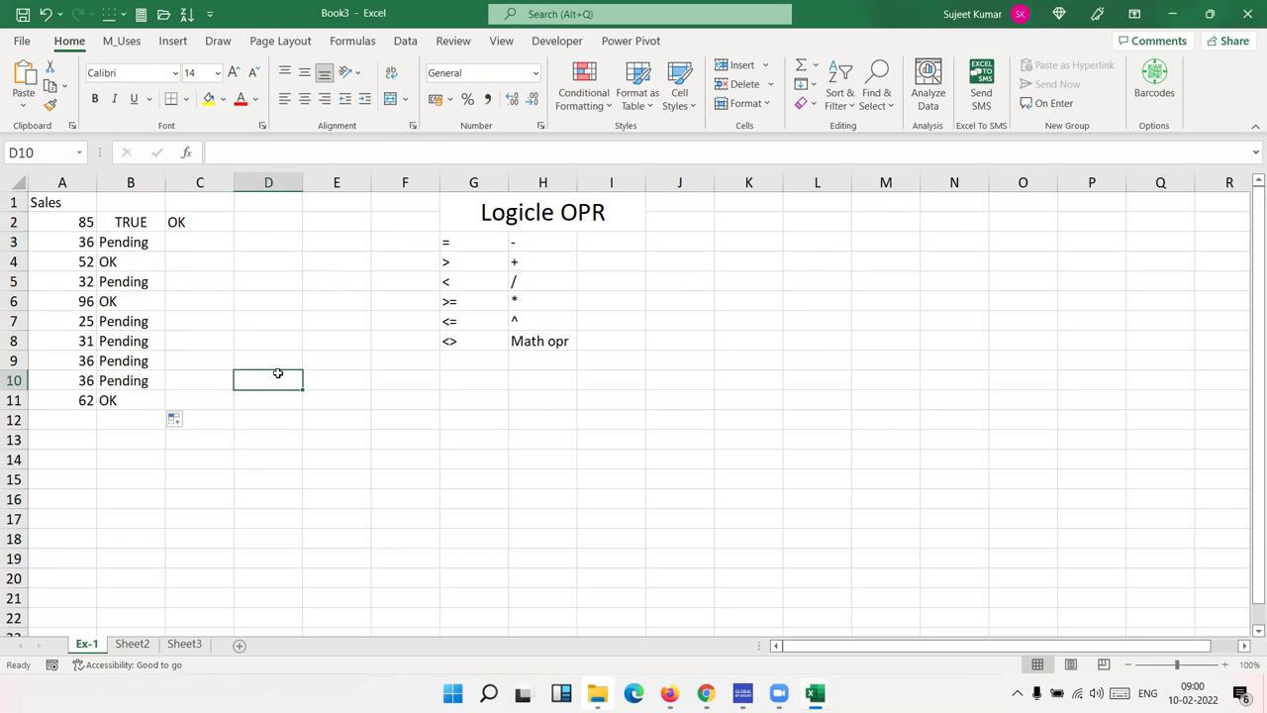
Type TRUE in D10 and FALSE in D11.
{"action": "type", "text": "True"}
{"action": "key", "text": "Return"}
{"action": "type", "text": "False"}
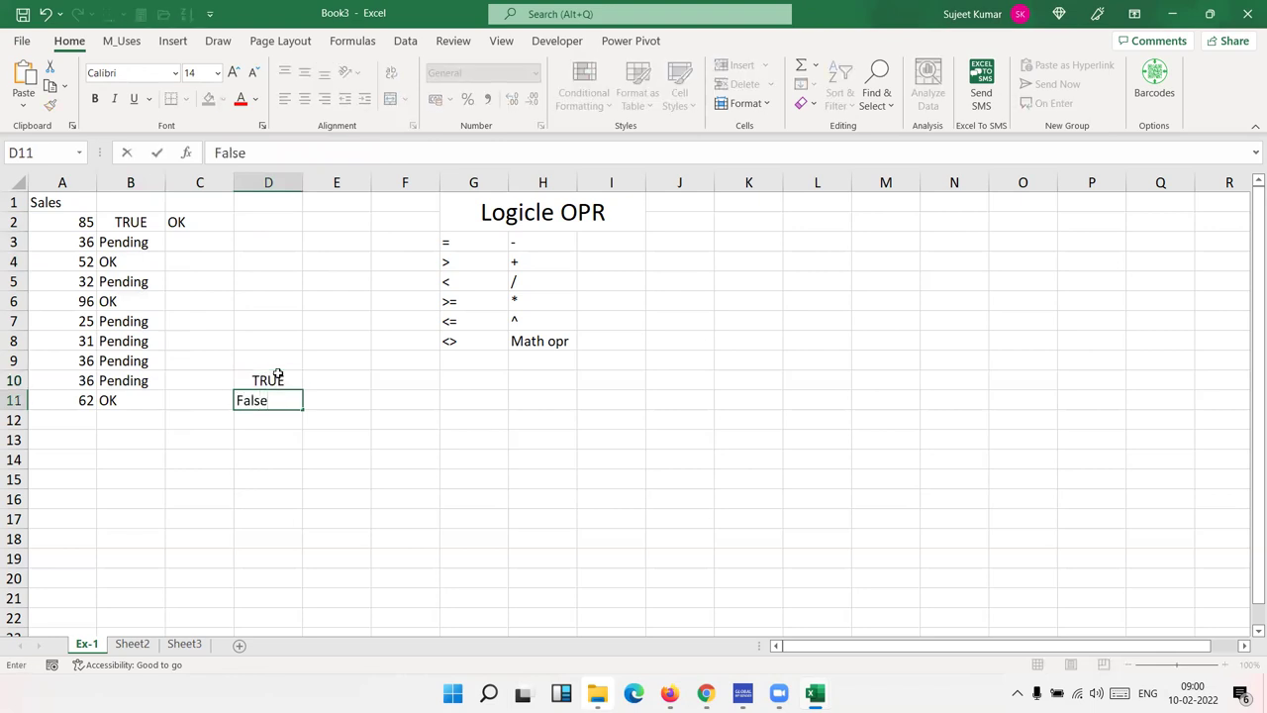
{"action": "key", "text": "Return"}
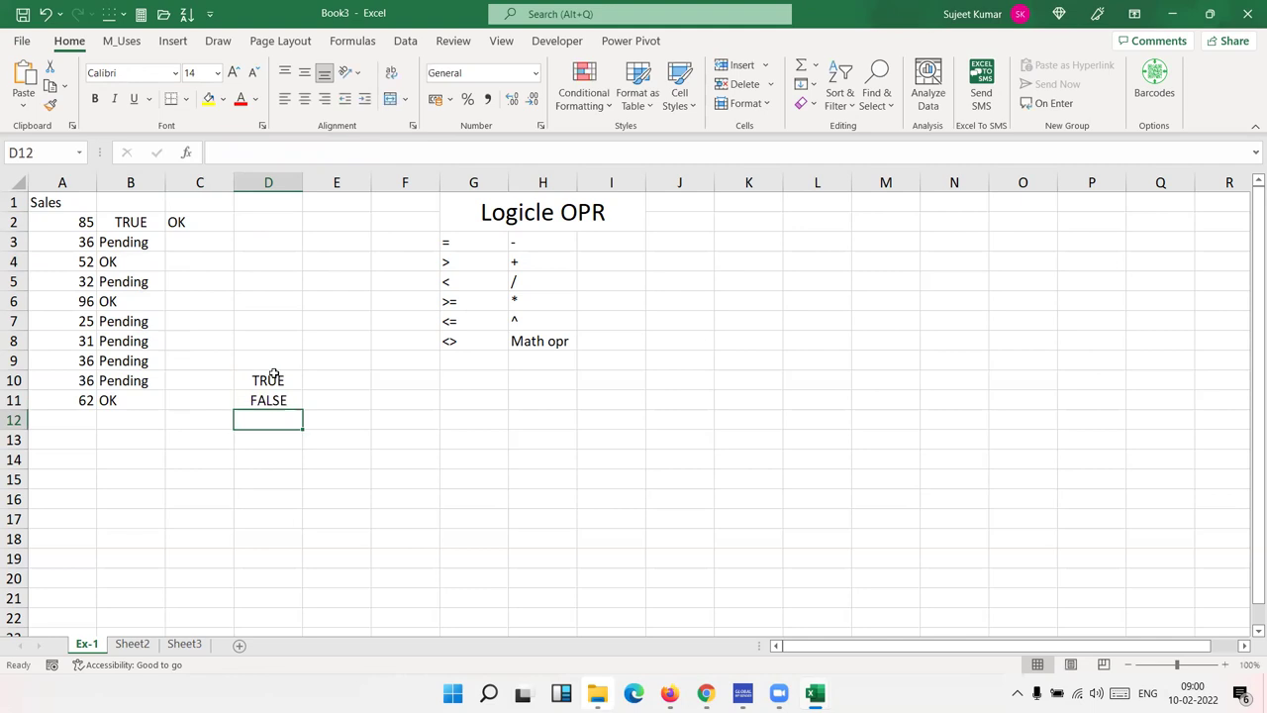
Put 1 in E10 and 0 in E11 beside the logical values.
{"action": "left_click", "coordinate": [274, 374]}
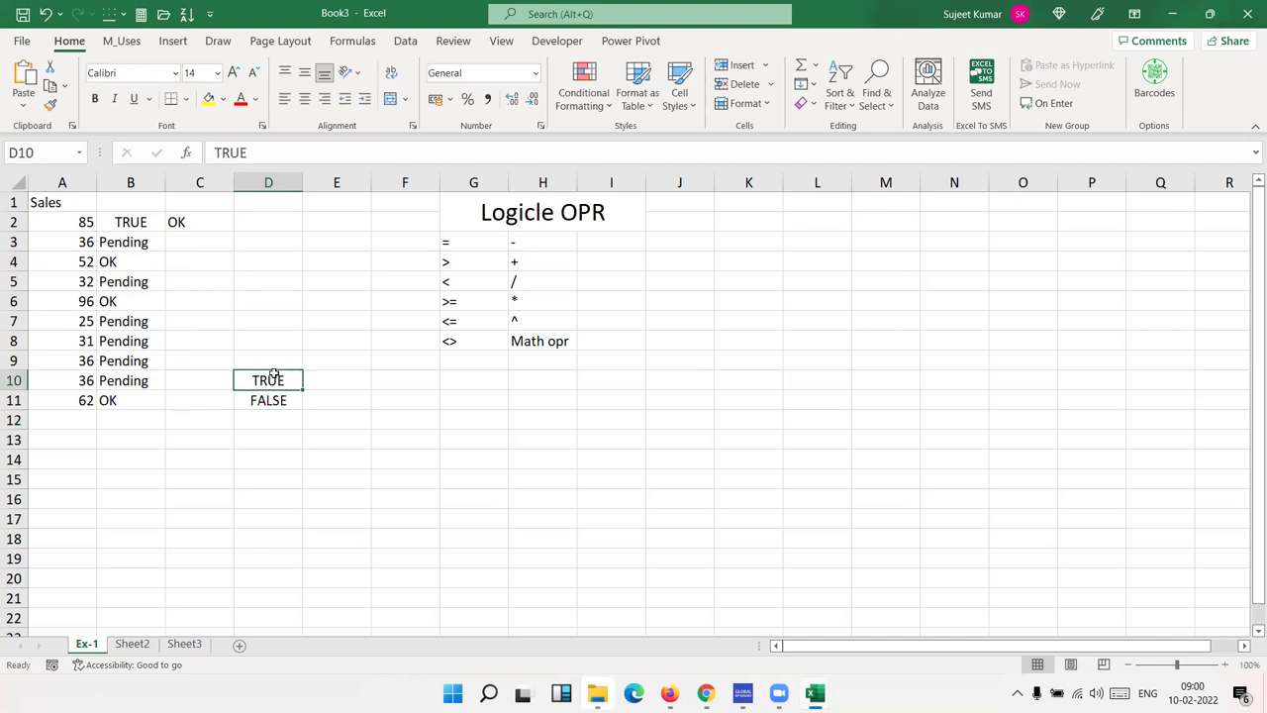
{"action": "left_click", "coordinate": [332, 384]}
{"action": "type", "text": "1"}
{"action": "key", "text": "Return"}
{"action": "key", "text": "Left"}
{"action": "key", "text": "Right"}
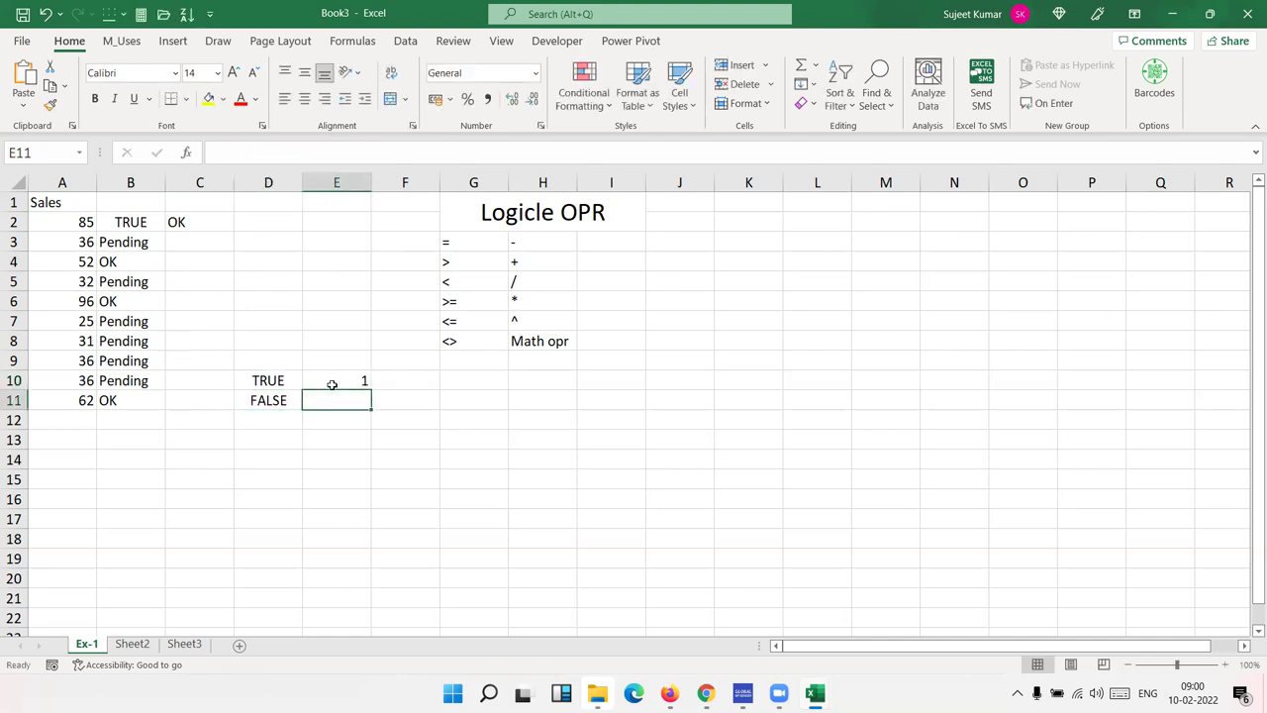
{"action": "type", "text": "0"}
{"action": "key", "text": "Return"}
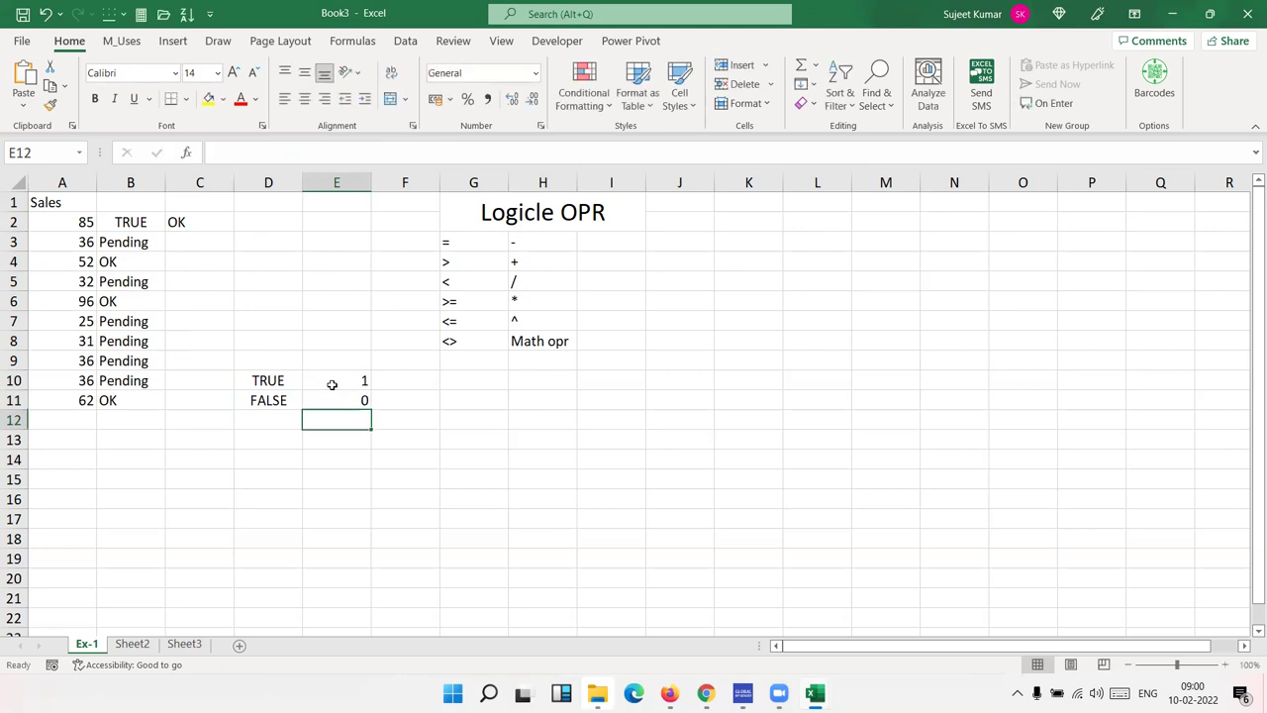
Enter =D10+D11 in D12 to sum the TRUE and FALSE cells.
{"action": "key", "text": "Left"}
{"action": "type", "text": "="}
{"action": "key", "text": "Up"}
{"action": "key", "text": "Up"}
{"action": "type", "text": "+"}
{"action": "key", "text": "Up"}
{"action": "key", "text": "ctrl+Return"}
{"action": "key", "text": "Up"}
Test the sum by filling TRUE into D11, undoing it, and inspecting D12's references.
{"action": "key", "text": "ctrl+d"}
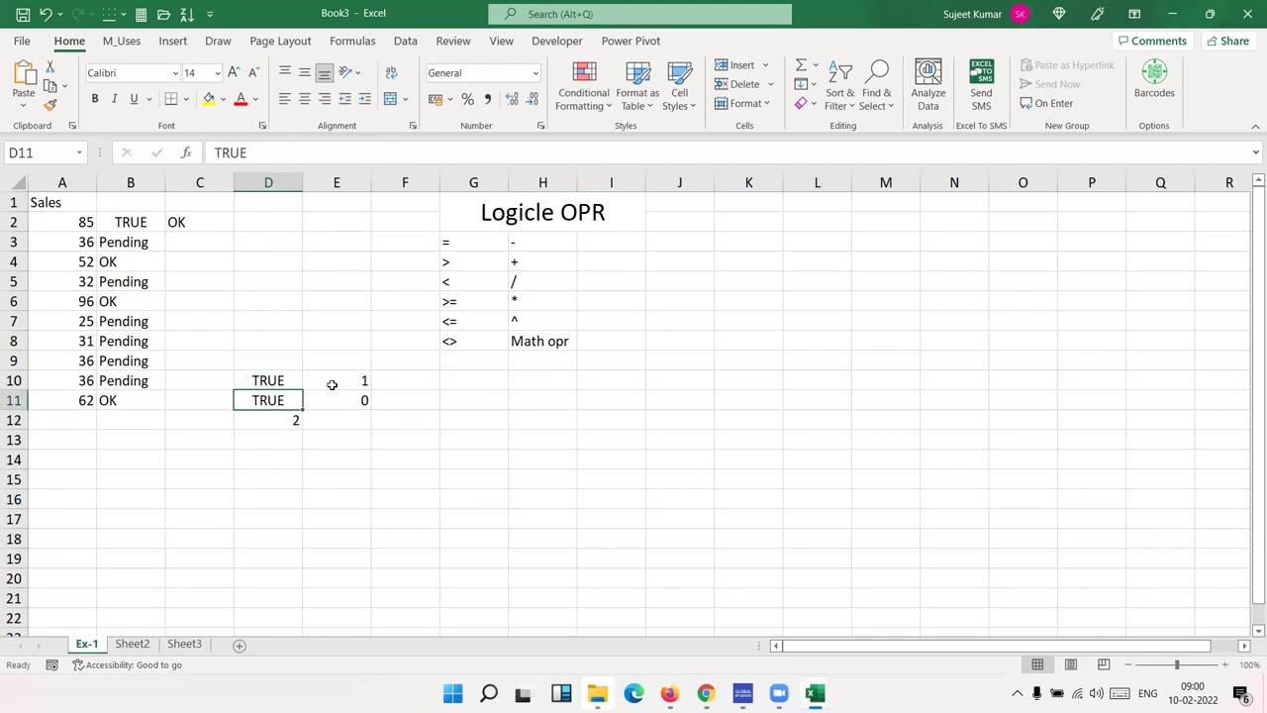
{"action": "key", "text": "ctrl+z"}
{"action": "key", "text": "Down"}
{"action": "key", "text": "Right"}
{"action": "key", "text": "Up"}
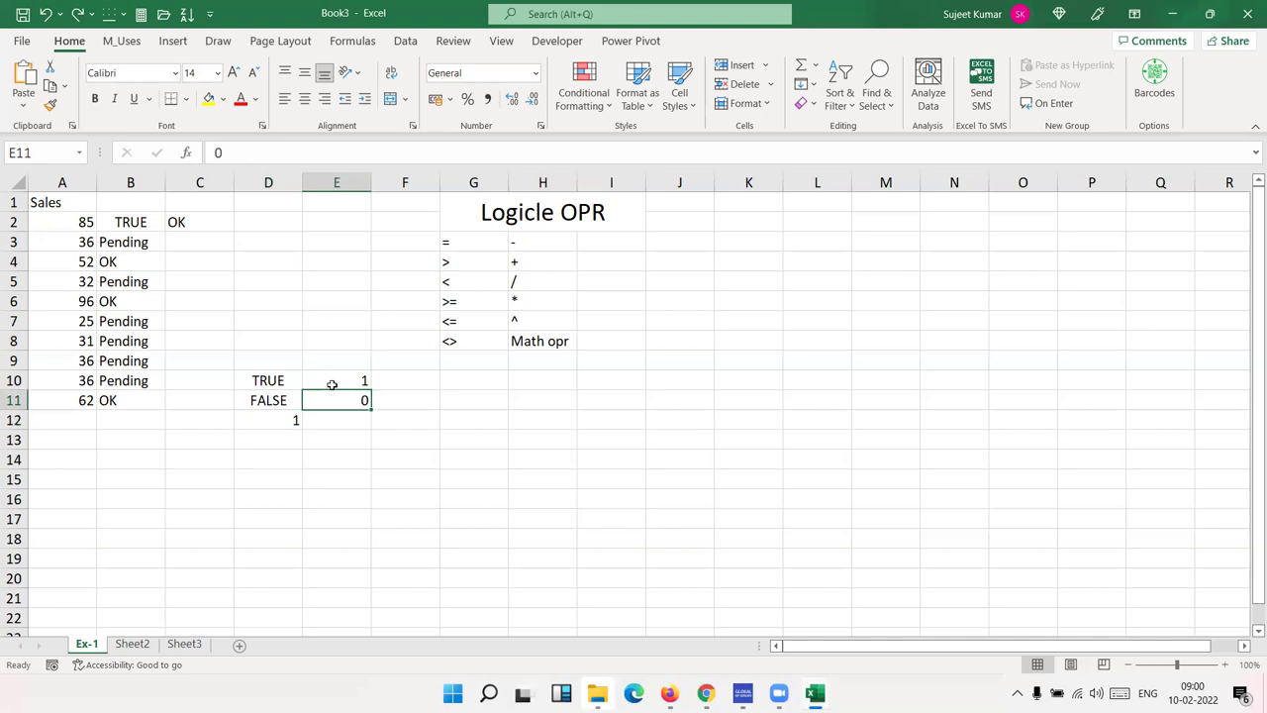
{"action": "key", "text": "Left"}
{"action": "key", "text": "Right"}
{"action": "left_click", "coordinate": [261, 382]}
{"action": "left_click", "coordinate": [275, 421]}
{"action": "double_click", "coordinate": [275, 421]}
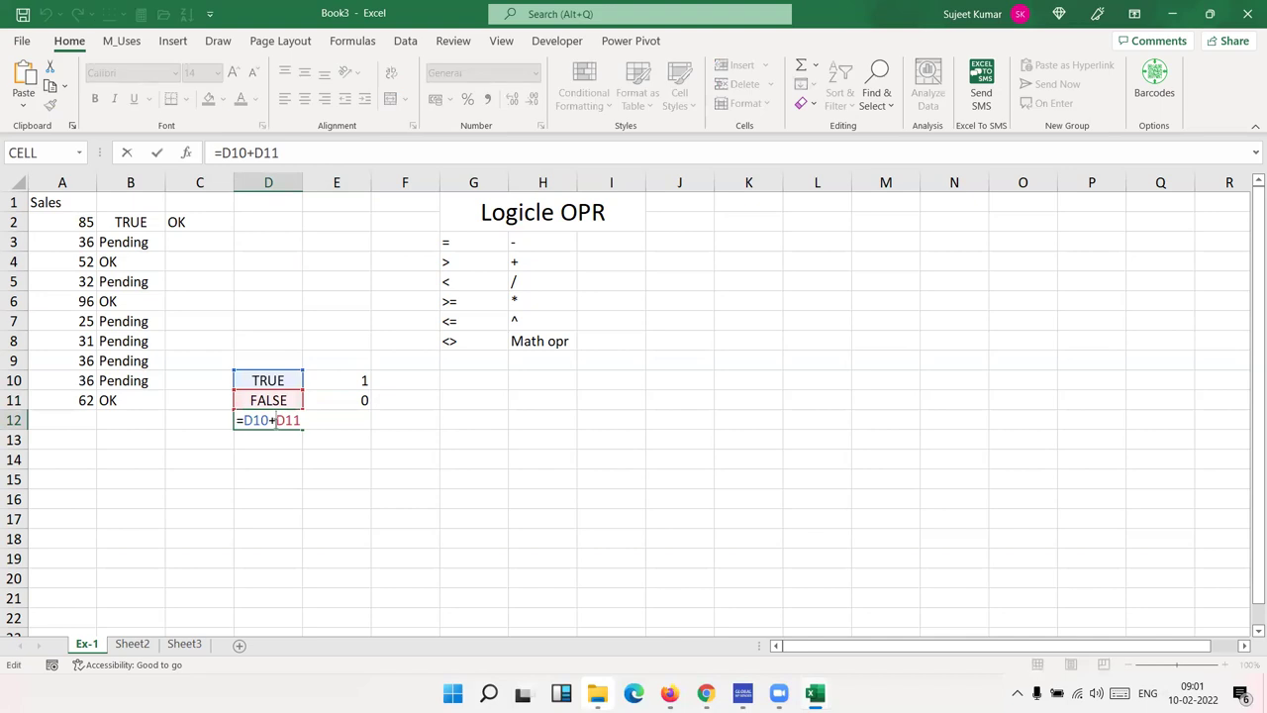
{"action": "key", "text": "Escape"}
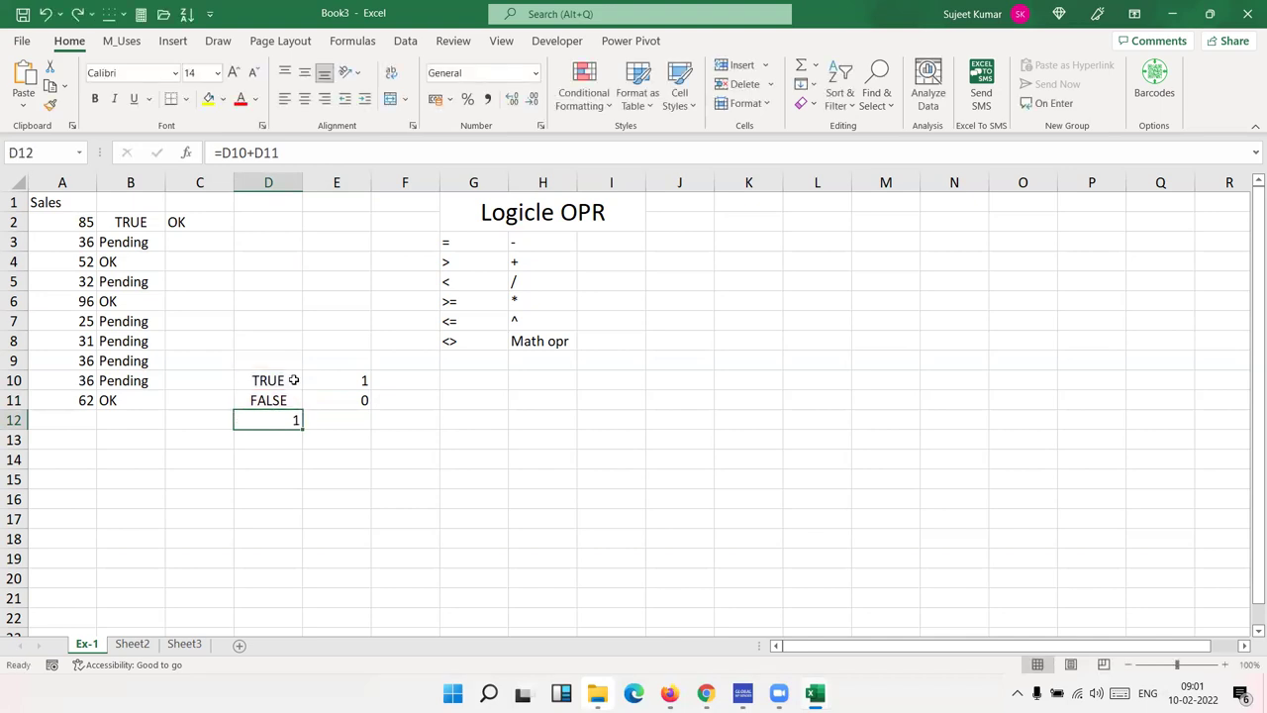
Toggle D11 with undo and redo, watching D12 switch between 2 and 1.
{"action": "mouse_move", "coordinate": [294, 381]}
{"action": "left_mouse_down"}
{"action": "mouse_move", "coordinate": [373, 382]}
{"action": "mouse_move", "coordinate": [259, 400]}
{"action": "left_mouse_up"}
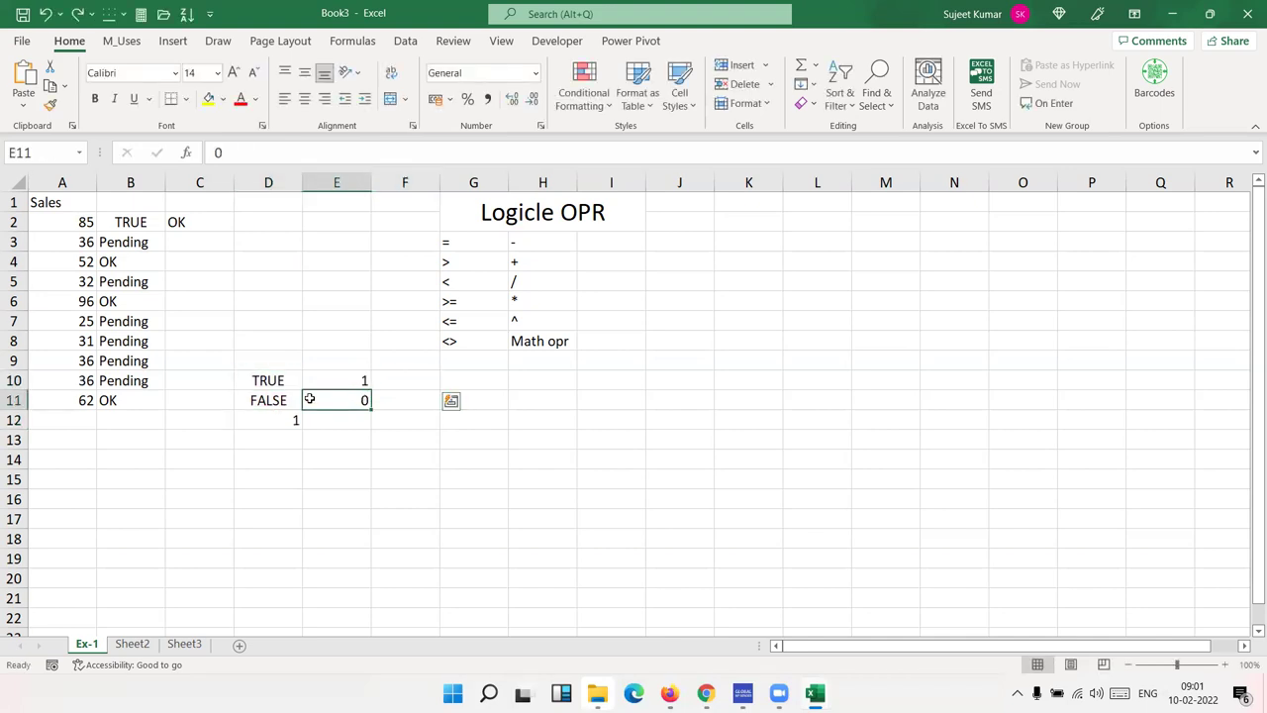
{"action": "left_click", "coordinate": [259, 400]}
{"action": "key", "text": "ctrl+z"}
{"action": "left_click", "coordinate": [264, 422]}
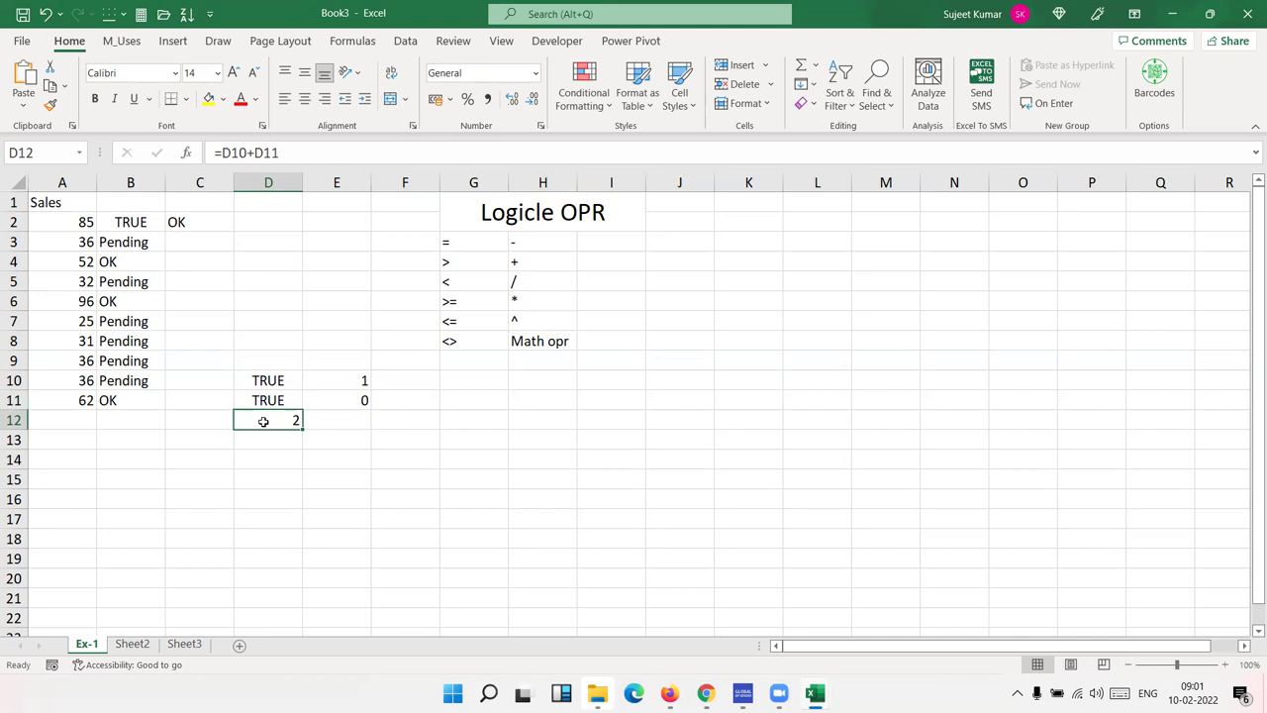
{"action": "key", "text": "ctrl+y"}
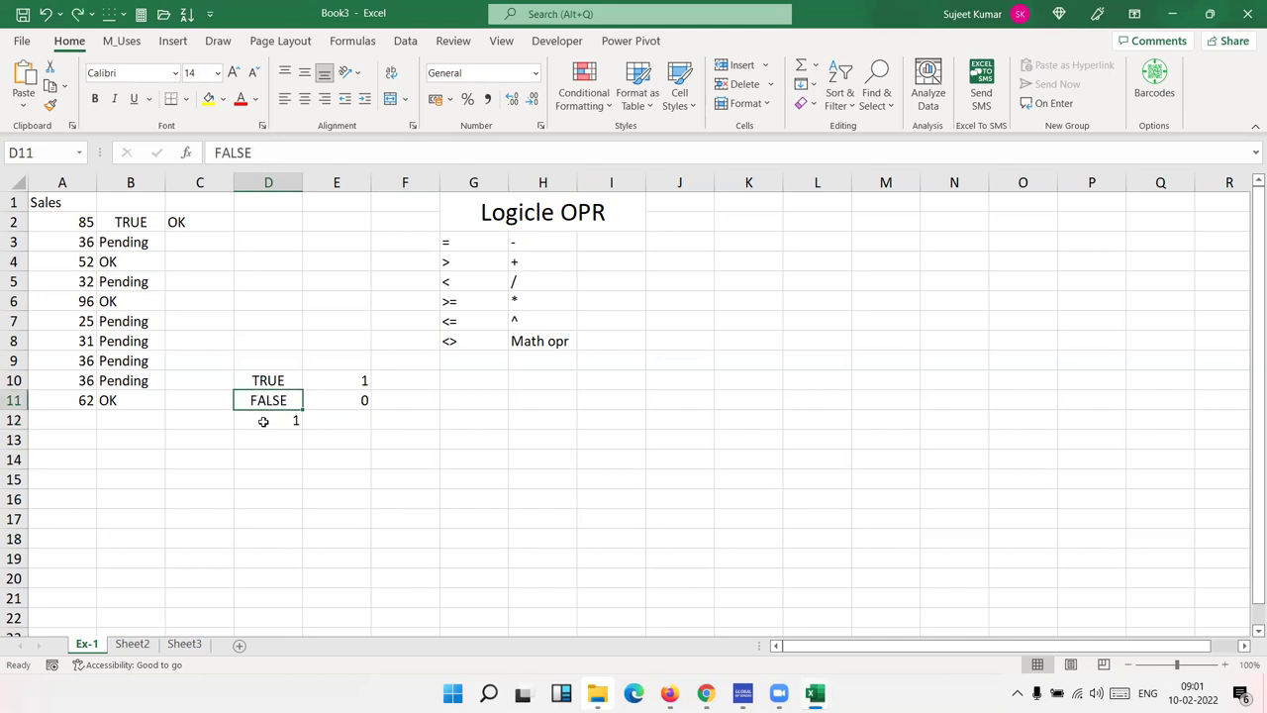
{"action": "left_click", "coordinate": [272, 420]}
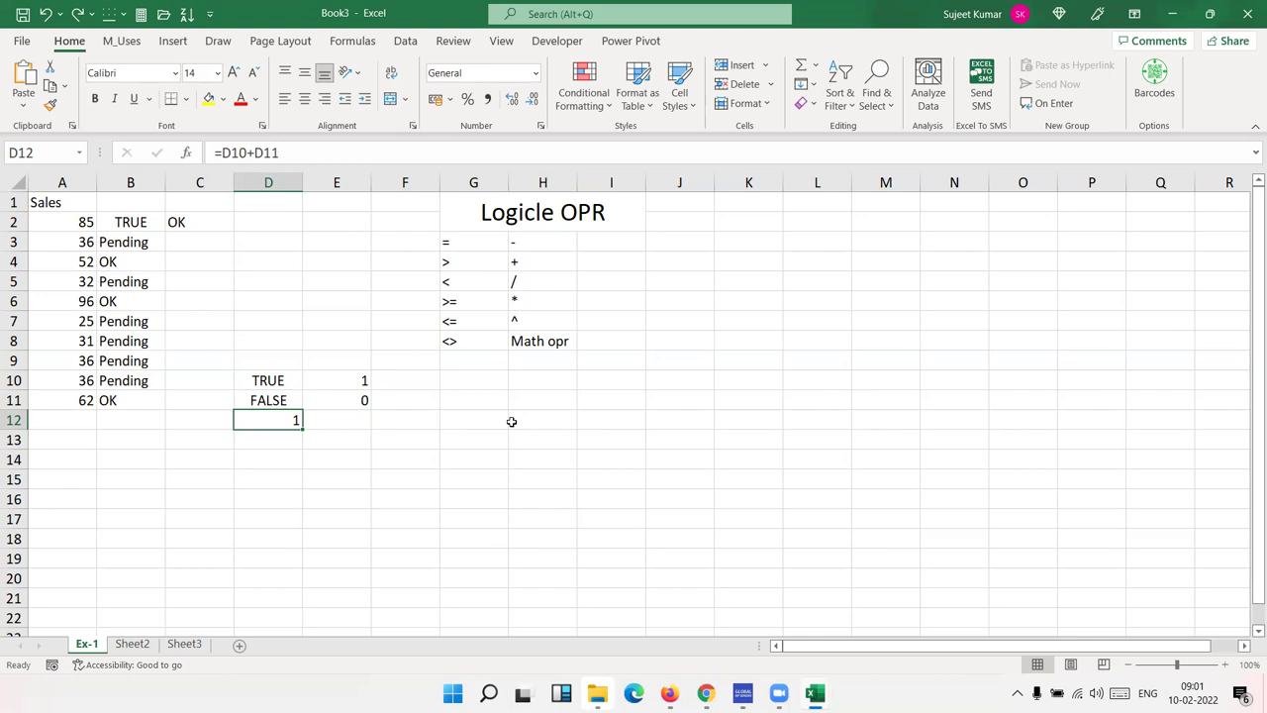
{"action": "mouse_move", "coordinate": [443, 241]}
{"action": "left_mouse_down"}
{"action": "mouse_move", "coordinate": [449, 339]}
{"action": "mouse_move", "coordinate": [444, 310]}
{"action": "left_mouse_up"}
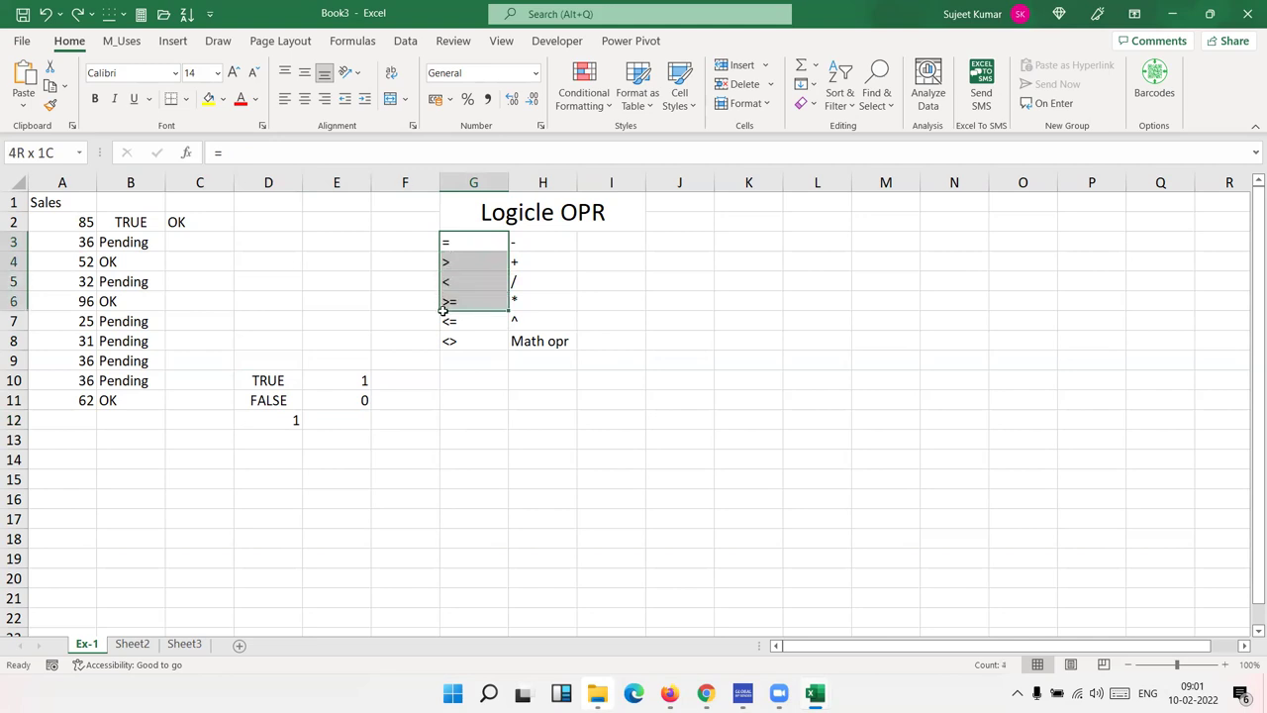
{"action": "left_click_drag", "start_coordinate": [443, 310], "coordinate": [447, 343]}
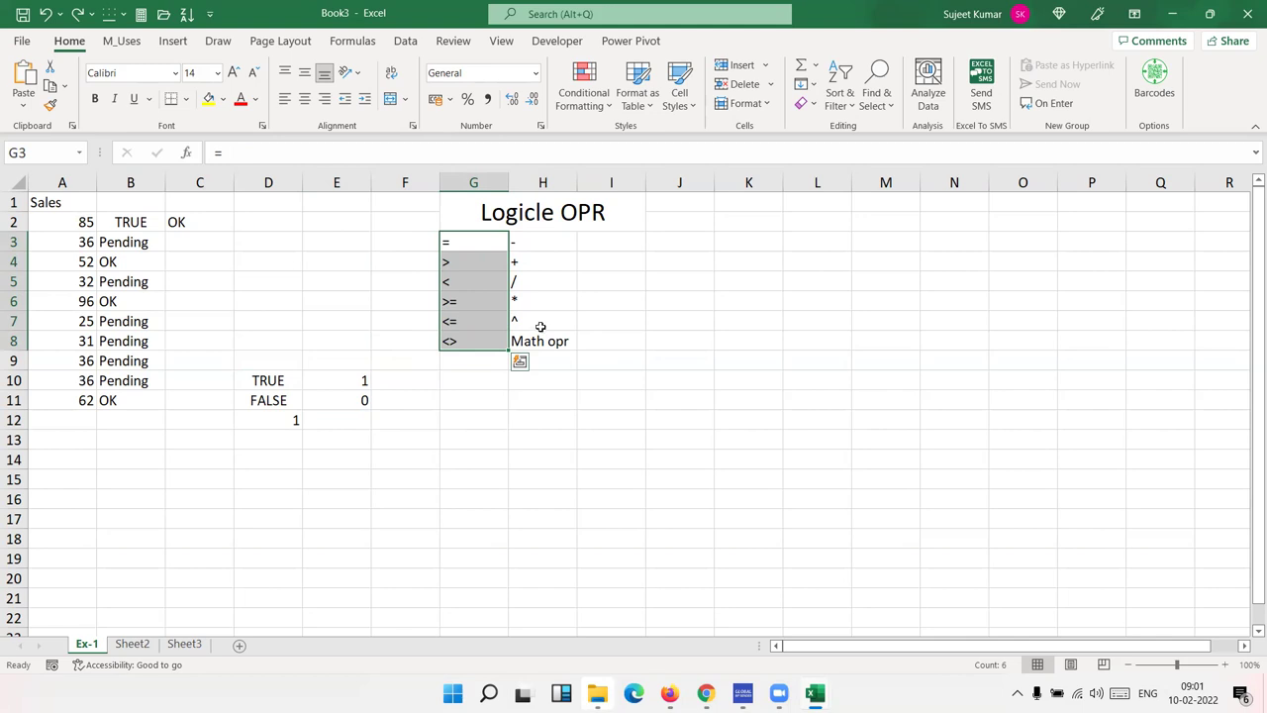
Switch to Sheet2 and rename it Ex-2.
{"action": "left_click", "coordinate": [224, 422]}
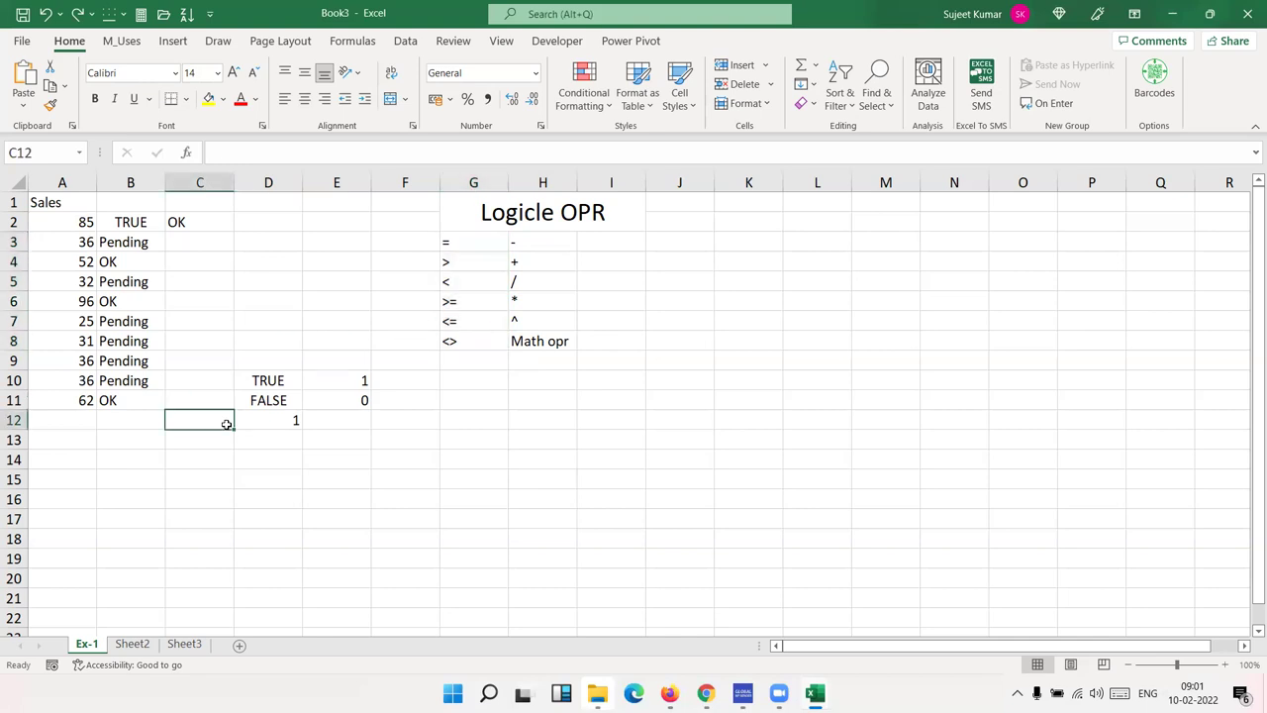
{"action": "left_click", "coordinate": [133, 644]}
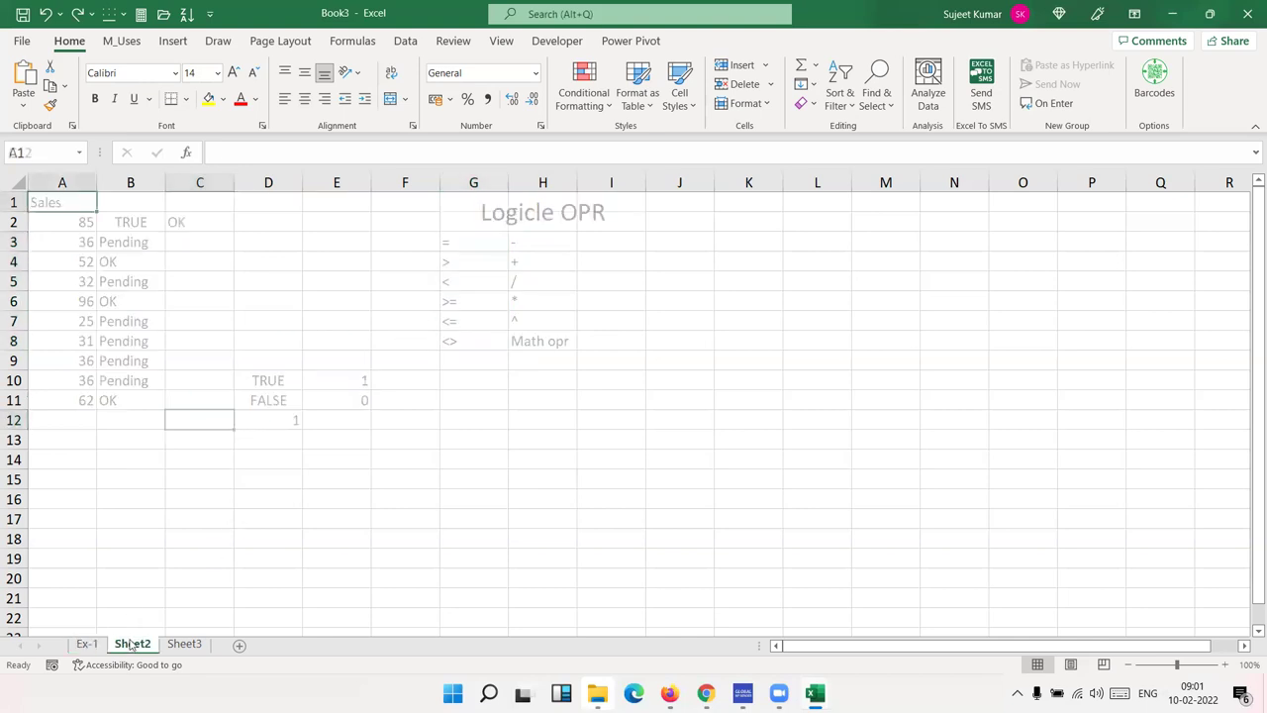
{"action": "double_click", "coordinate": [135, 643]}
{"action": "type", "text": "Ex-2"}
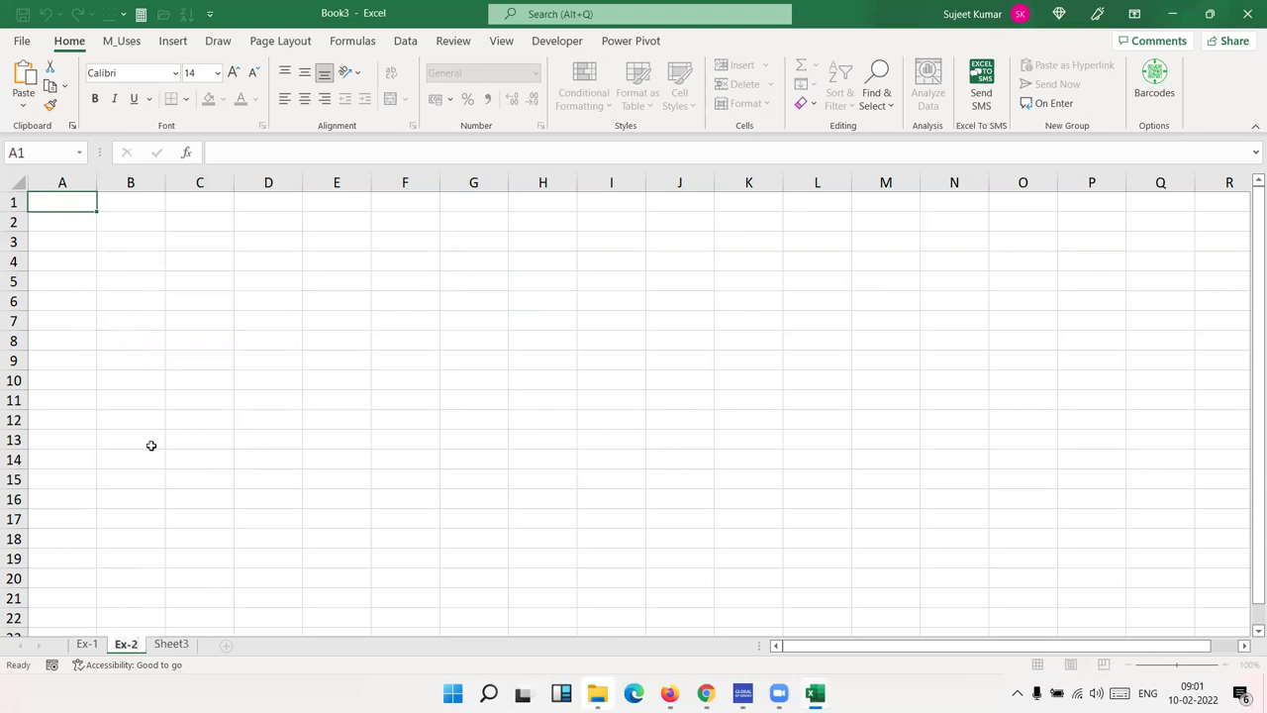
{"action": "left_click", "coordinate": [150, 443]}
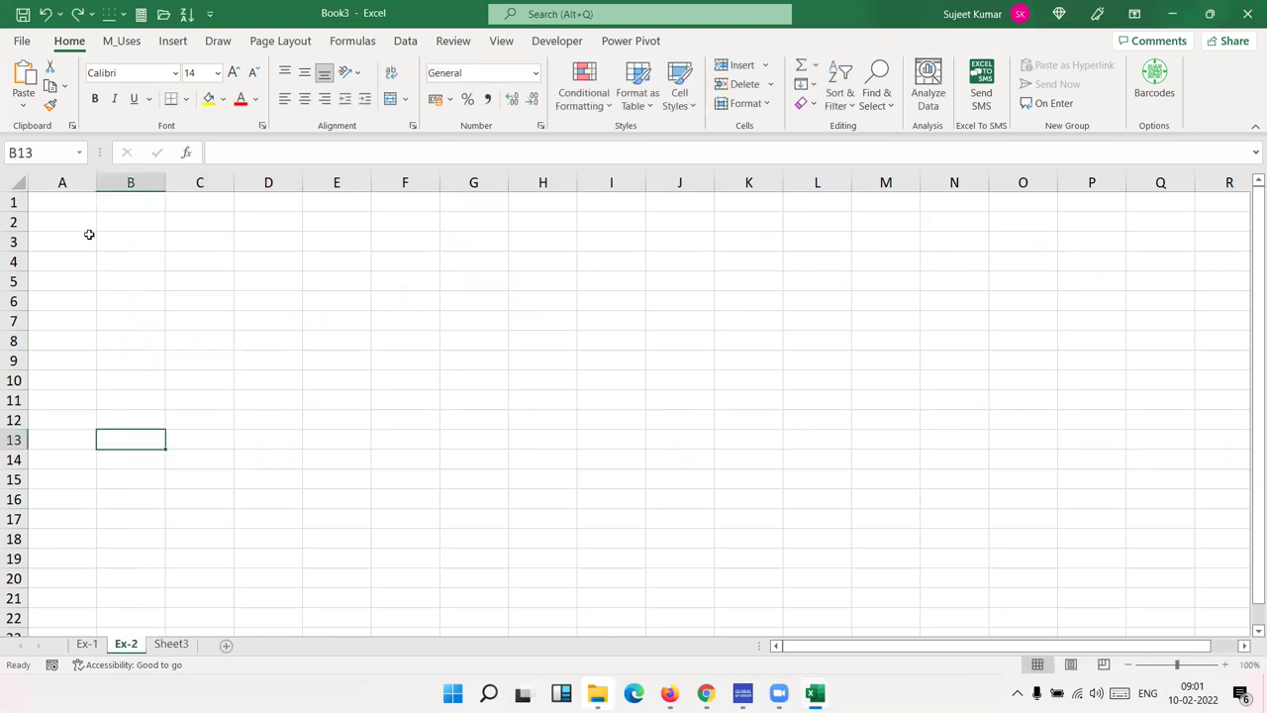
Open and close the Accessibility pane, then select A1.
{"action": "left_click", "coordinate": [92, 663]}
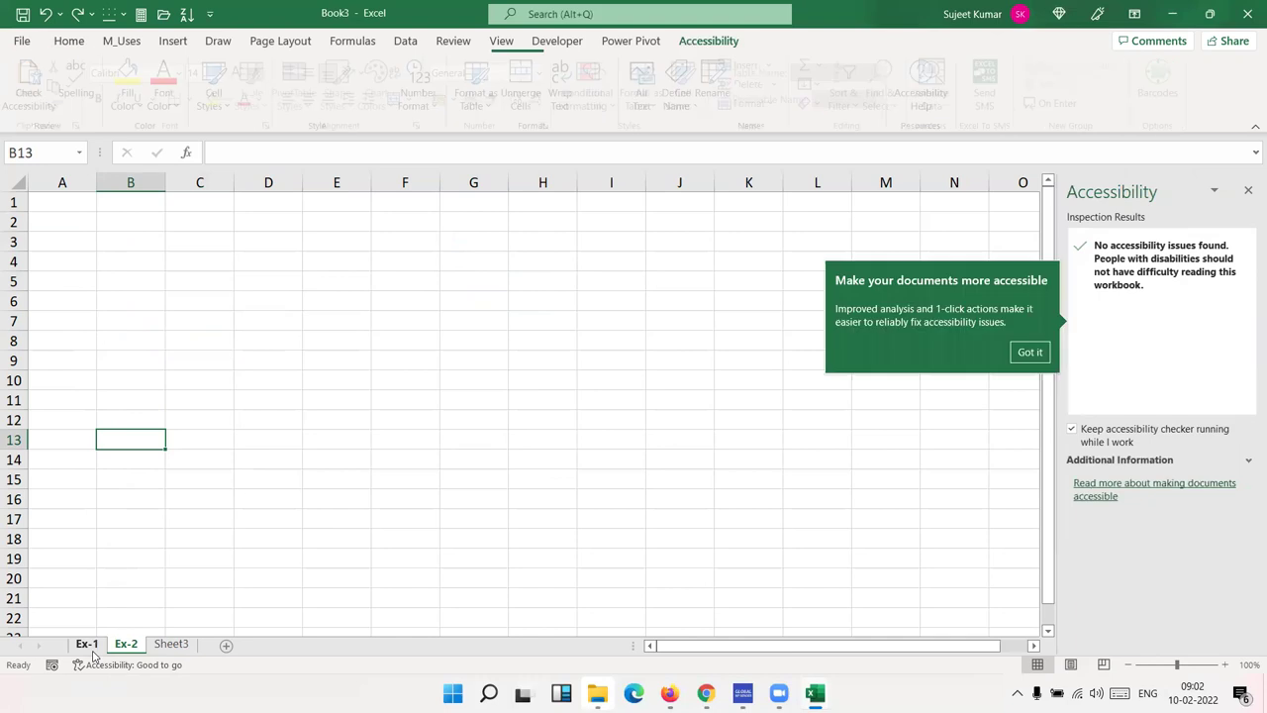
{"action": "left_click", "coordinate": [1248, 190]}
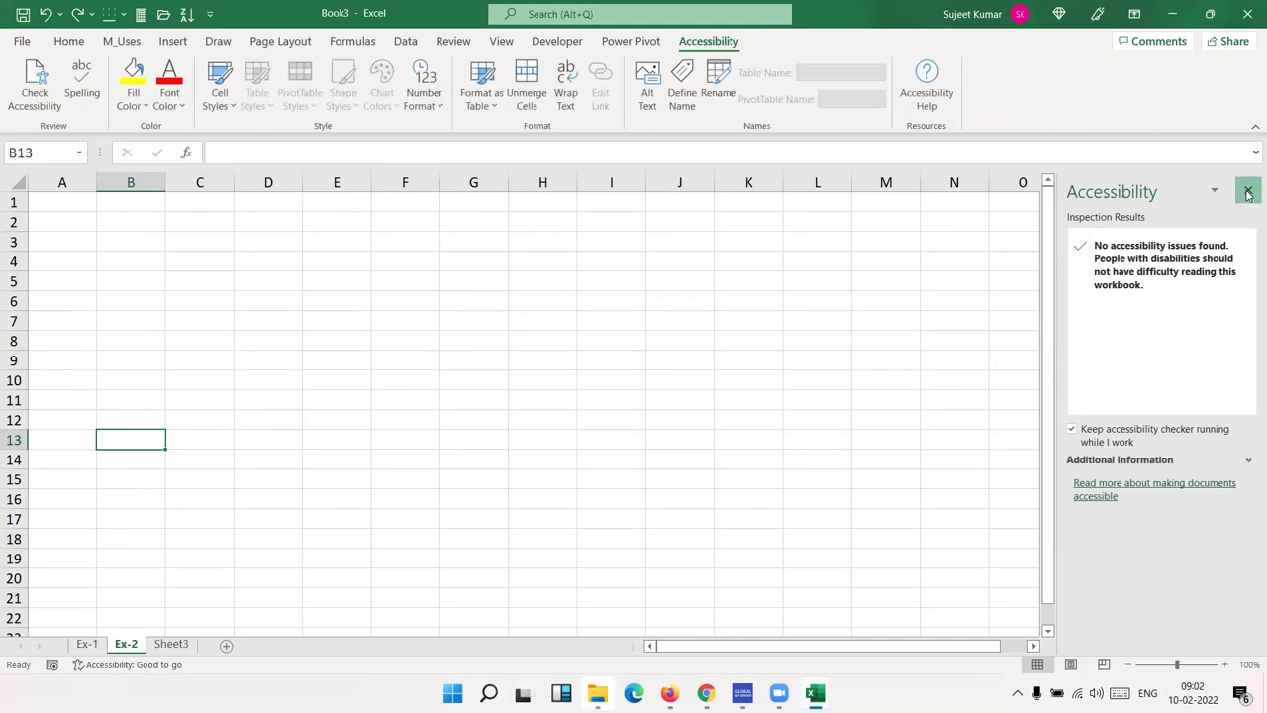
{"action": "left_click", "coordinate": [37, 210]}
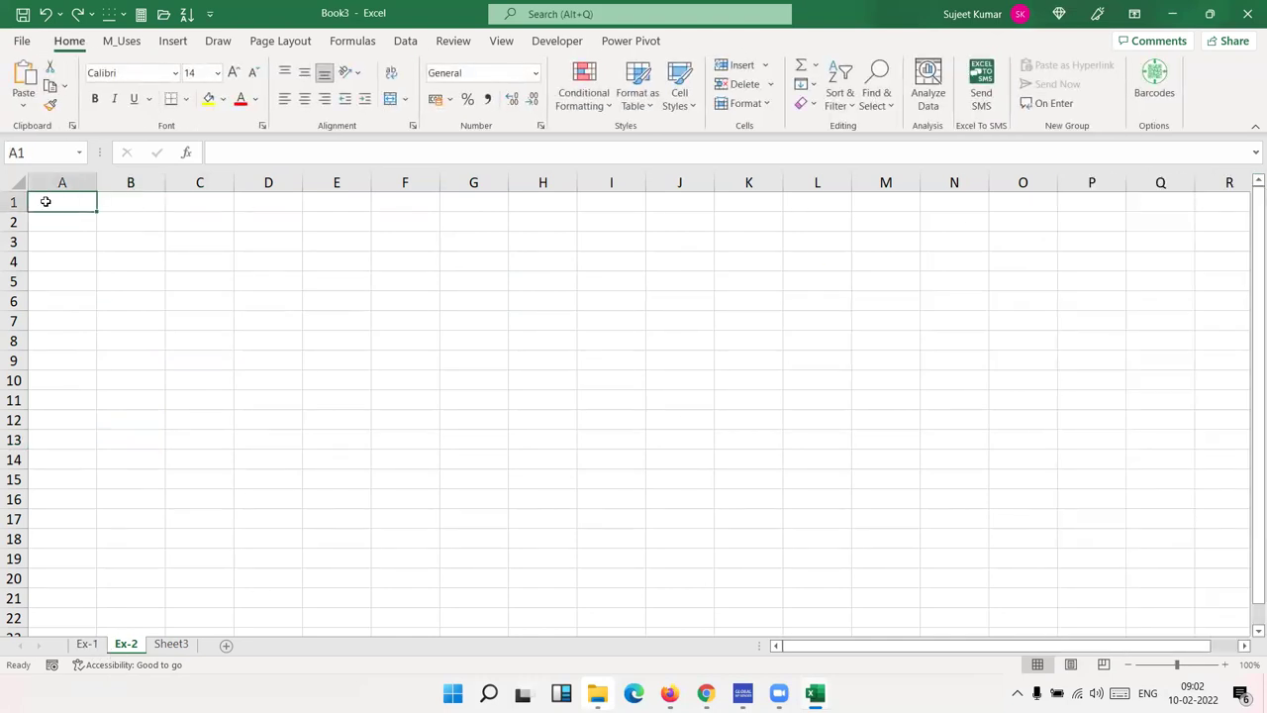
{"action": "left_click", "coordinate": [154, 242]}
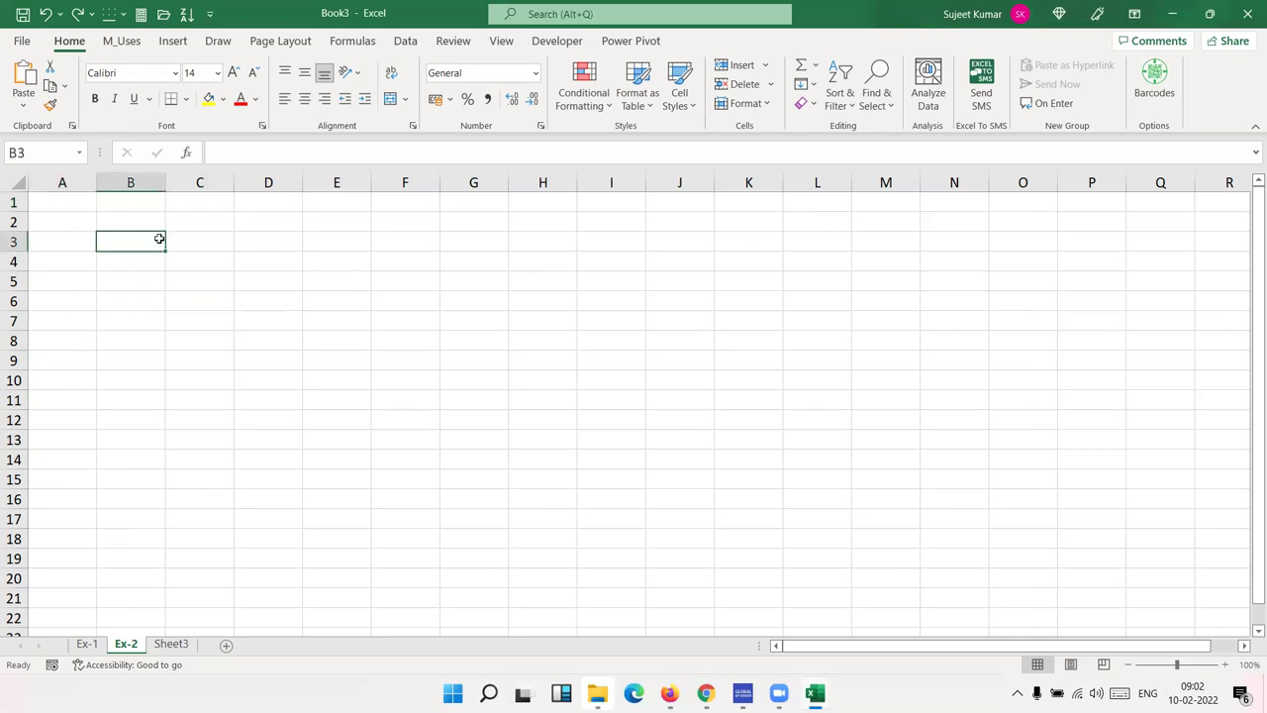
{"action": "left_click", "coordinate": [161, 218]}
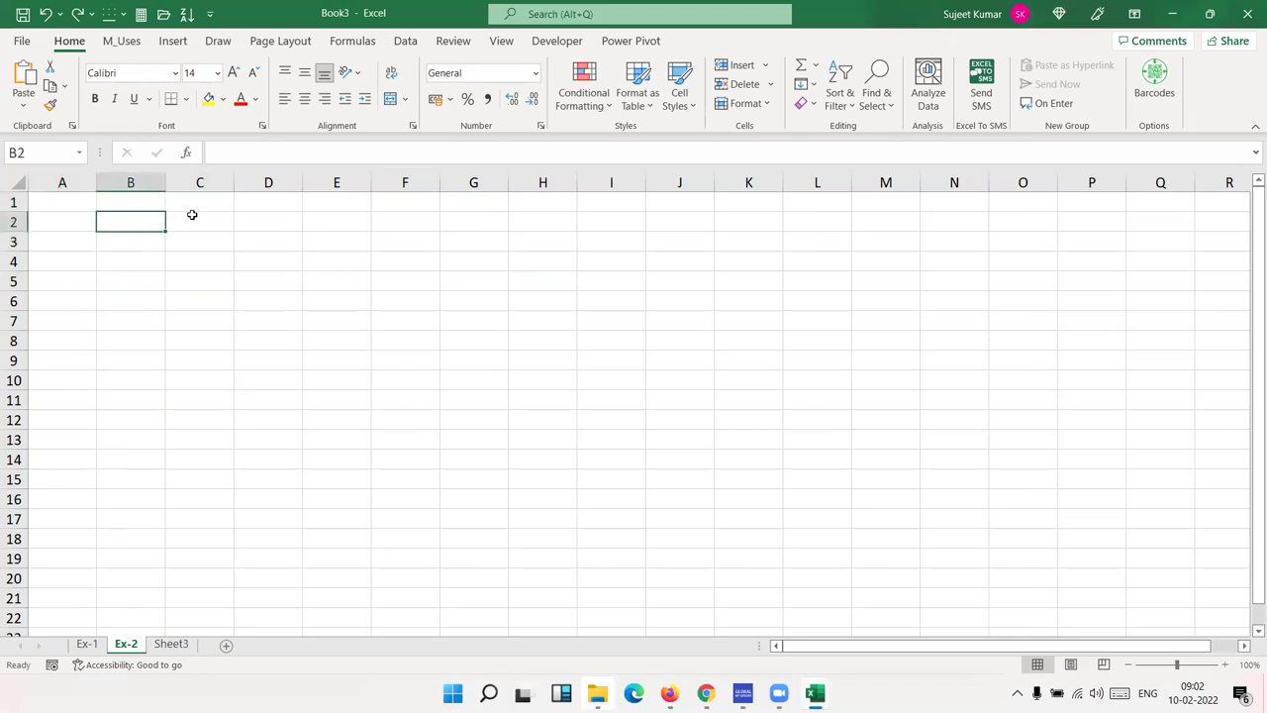
{"action": "type", "text": "=ds"}
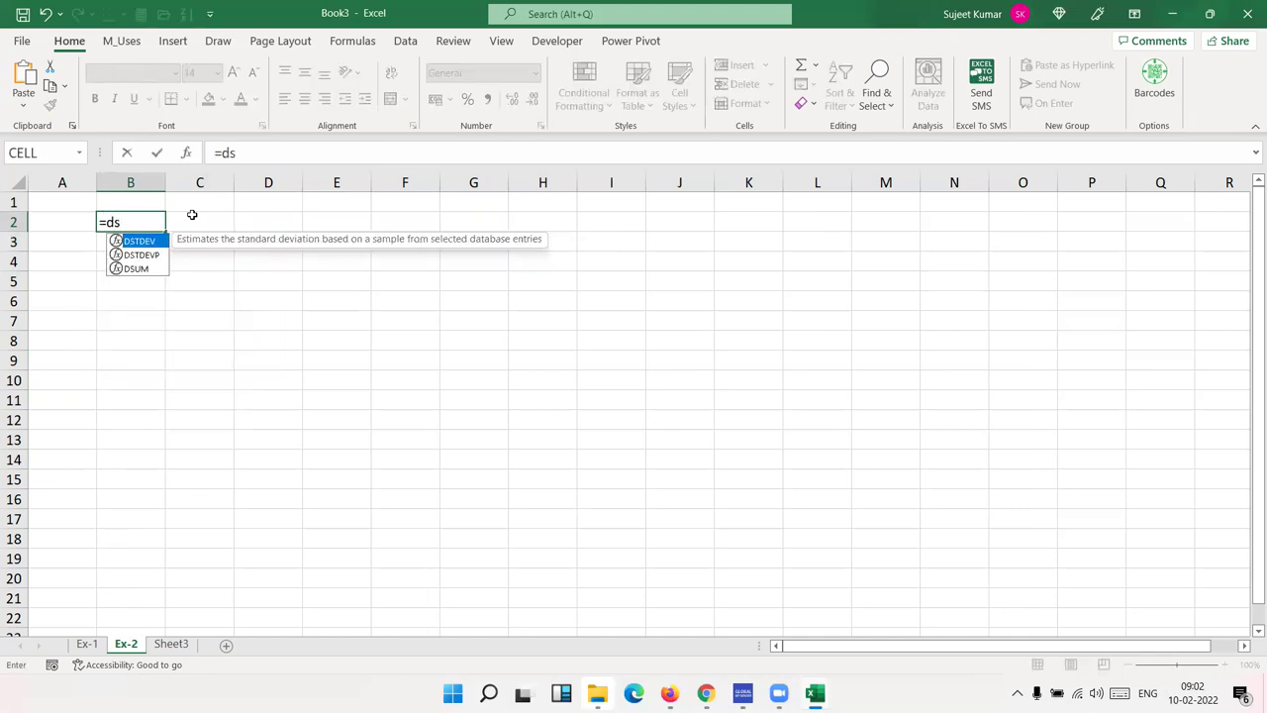
{"action": "key", "text": "Escape"}
{"action": "key", "text": "Escape"}
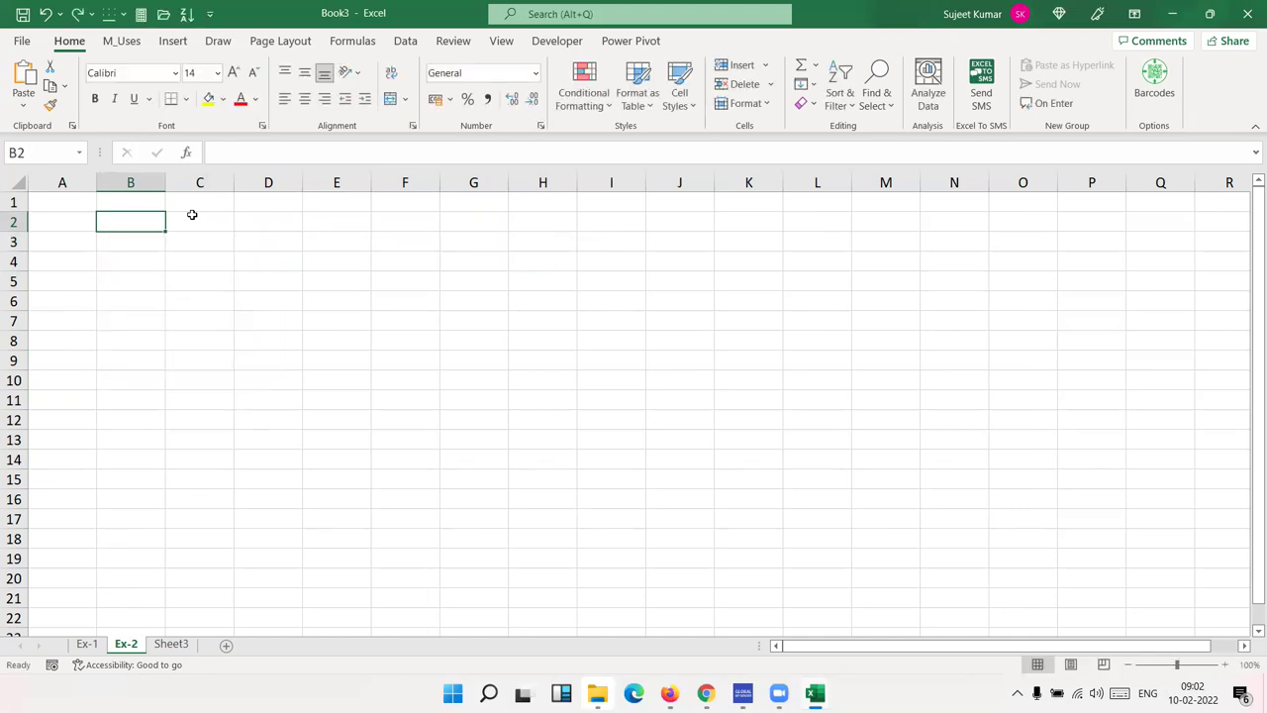
{"action": "type", "text": "="}
{"action": "key", "text": "Escape"}
{"action": "type", "text": "="}
{"action": "key", "text": "Escape"}
{"action": "type", "text": "-"}
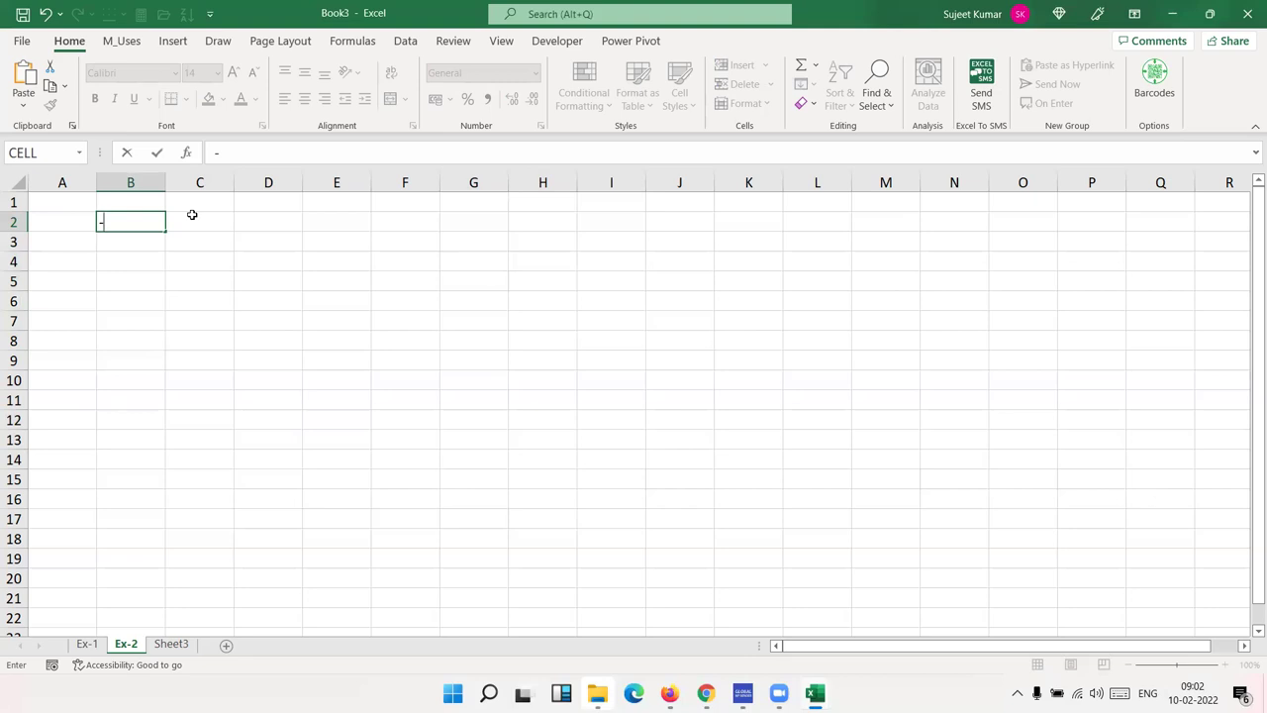
{"action": "key", "text": "Escape"}
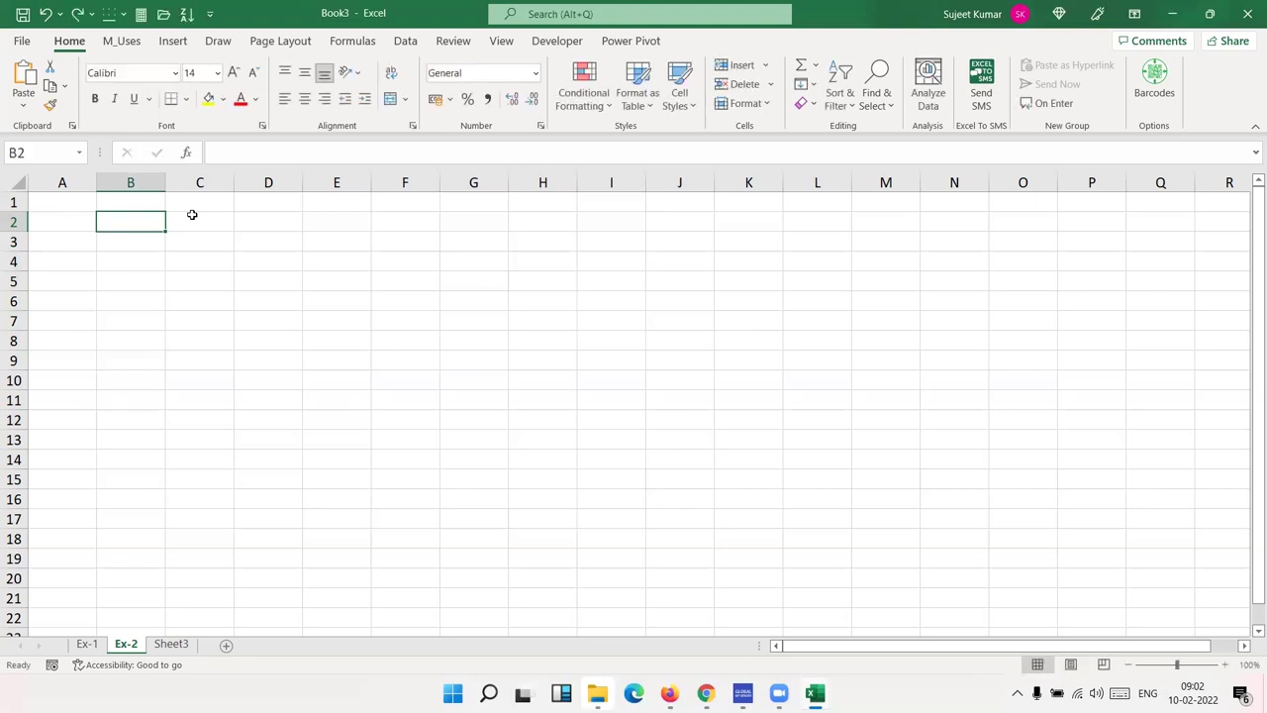
{"action": "type", "text": "+vl"}
{"action": "key", "text": "Escape"}
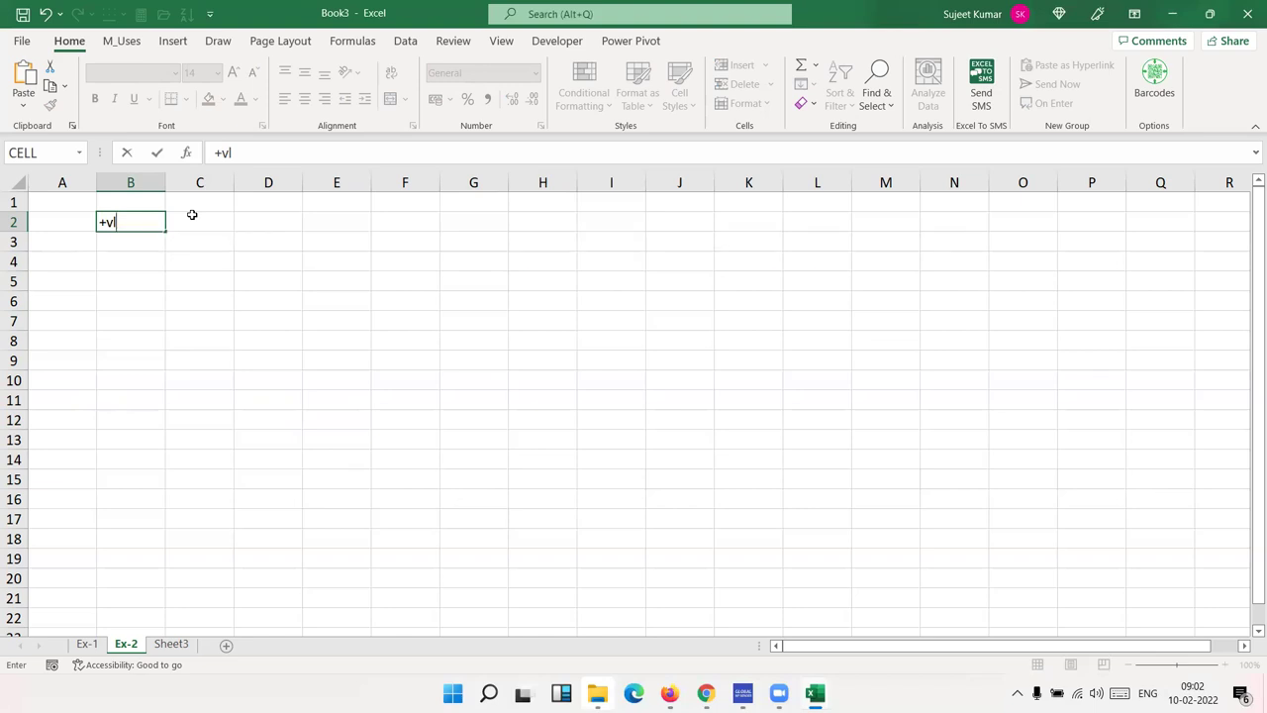
{"action": "key", "text": "Escape"}
{"action": "type", "text": "="}
{"action": "type", "text": "i"}
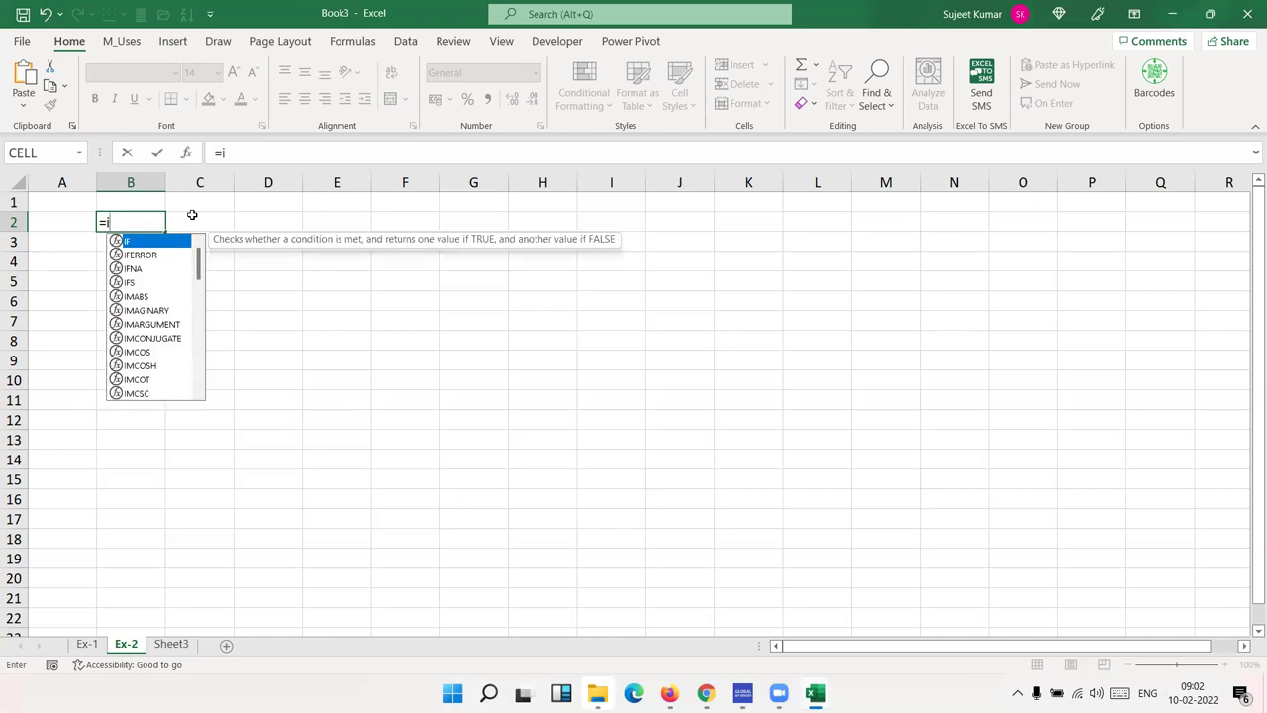
{"action": "key", "text": "Down"}
{"action": "key", "text": "Down"}
{"action": "key", "text": "Down"}
{"action": "key", "text": "Down"}
{"action": "key", "text": "Down"}
{"action": "key", "text": "Down"}
{"action": "key", "text": "Down"}
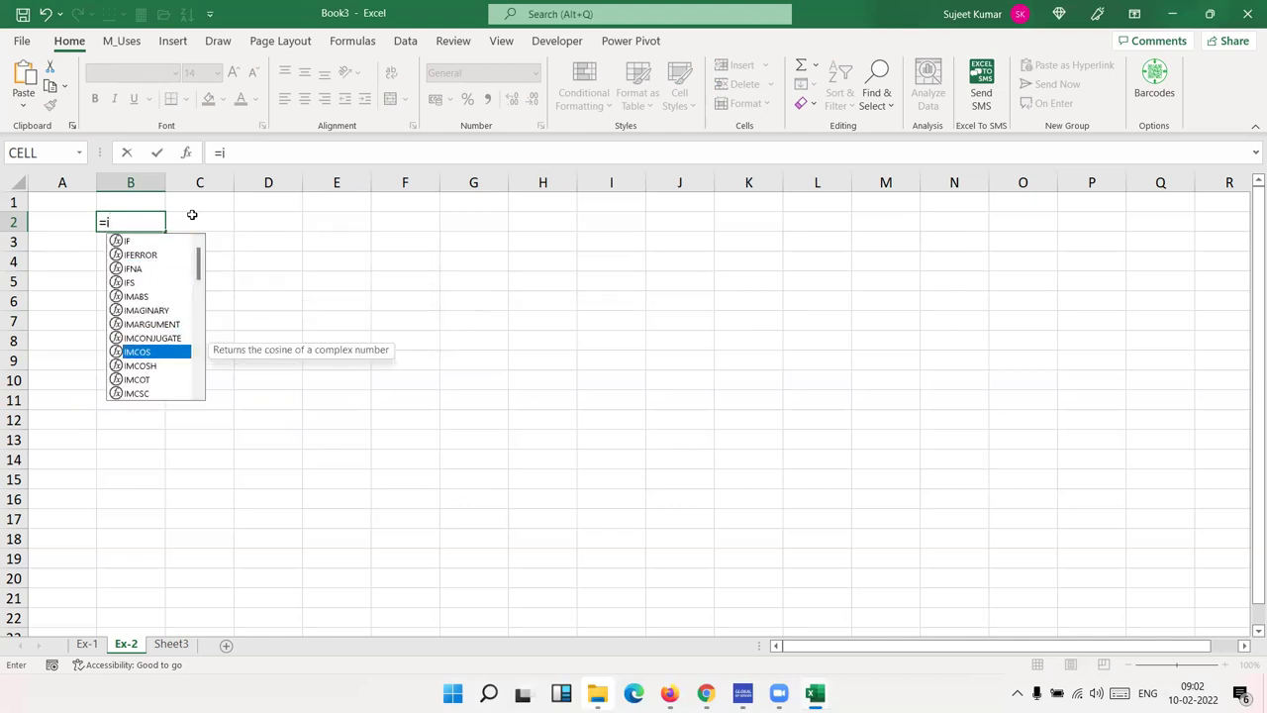
{"action": "key", "text": "Down"}
{"action": "key", "text": "Down"}
{"action": "key", "text": "Down"}
{"action": "key", "text": "Down"}
{"action": "key", "text": "Up"}
{"action": "key", "text": "Up"}
{"action": "key", "text": "Up"}
{"action": "key", "text": "Up"}
{"action": "key", "text": "Up"}
{"action": "key", "text": "Up"}
{"action": "key", "text": "Up"}
{"action": "key", "text": "Up"}
{"action": "key", "text": "Up"}
{"action": "key", "text": "Up"}
{"action": "key", "text": "Up"}
{"action": "key", "text": "Down"}
{"action": "key", "text": "Up"}
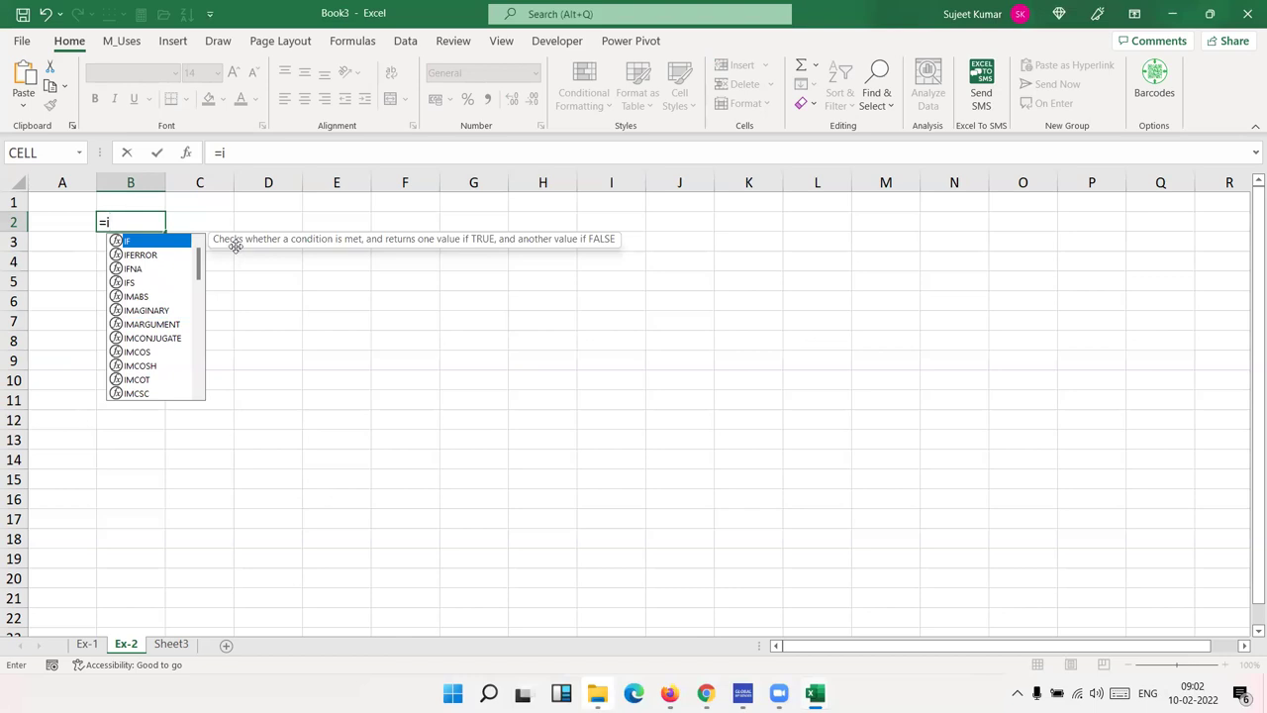
{"action": "key", "text": "Tab"}
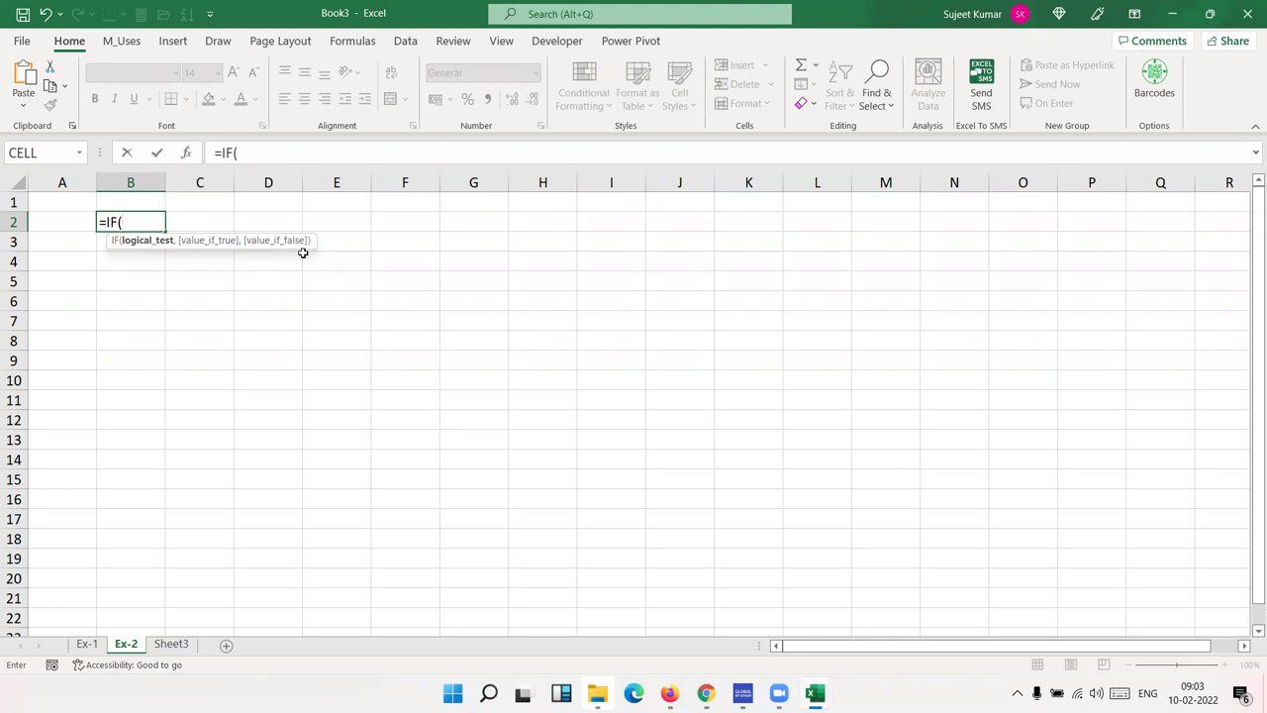
{"action": "key", "text": "Escape"}
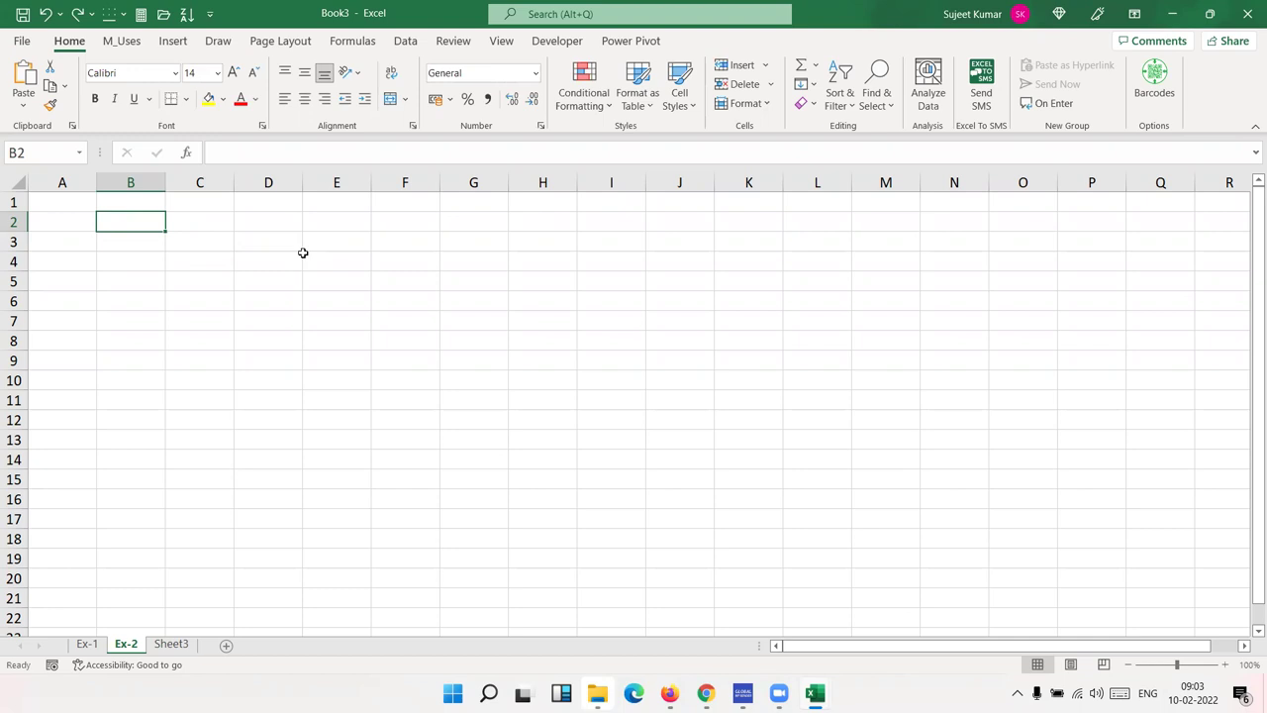
Begin =IF( in cell B2 by choosing IF from the function suggestions.
{"action": "type", "text": "="}
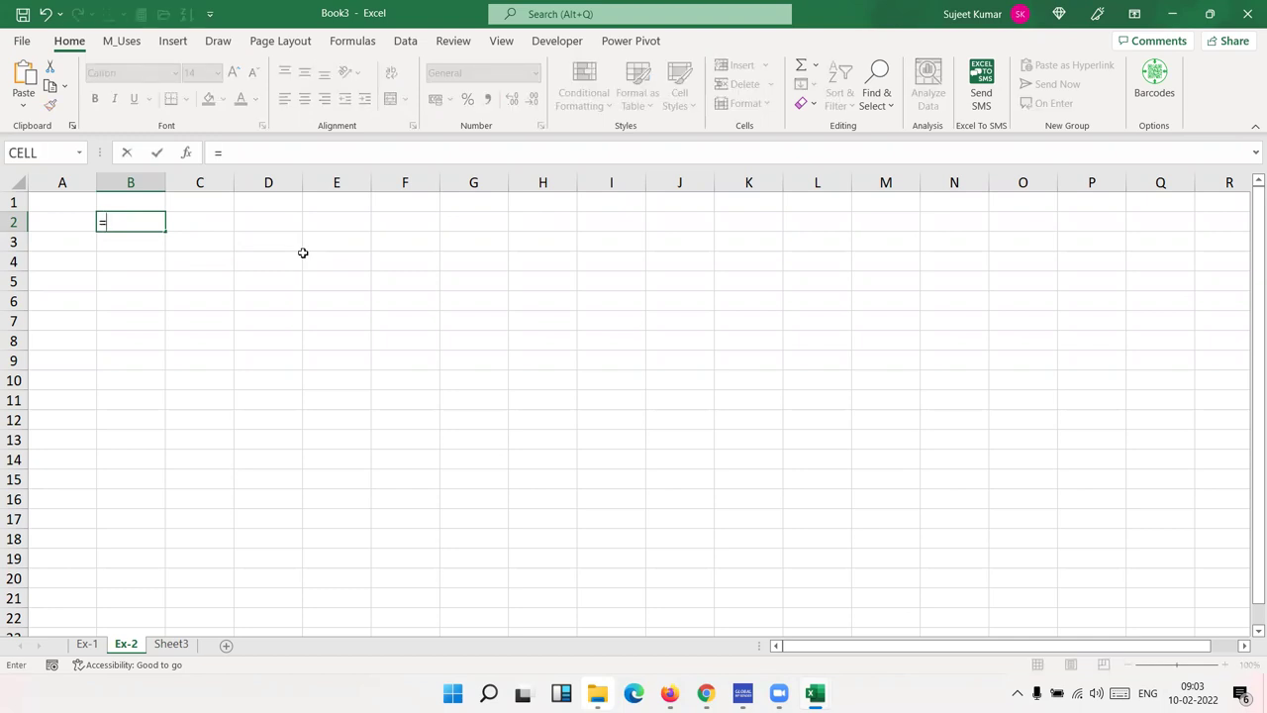
{"action": "type", "text": "i"}
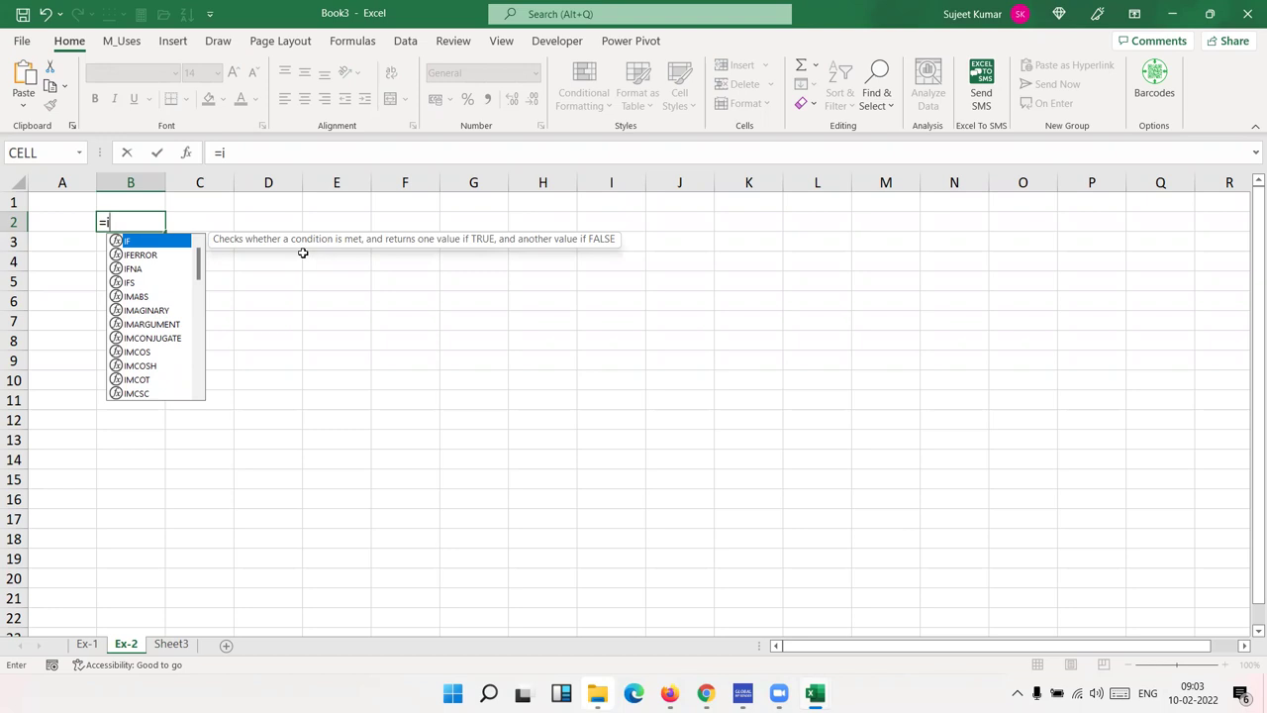
{"action": "key", "text": "Down"}
{"action": "key", "text": "Down"}
{"action": "key", "text": "Down"}
{"action": "key", "text": "Down"}
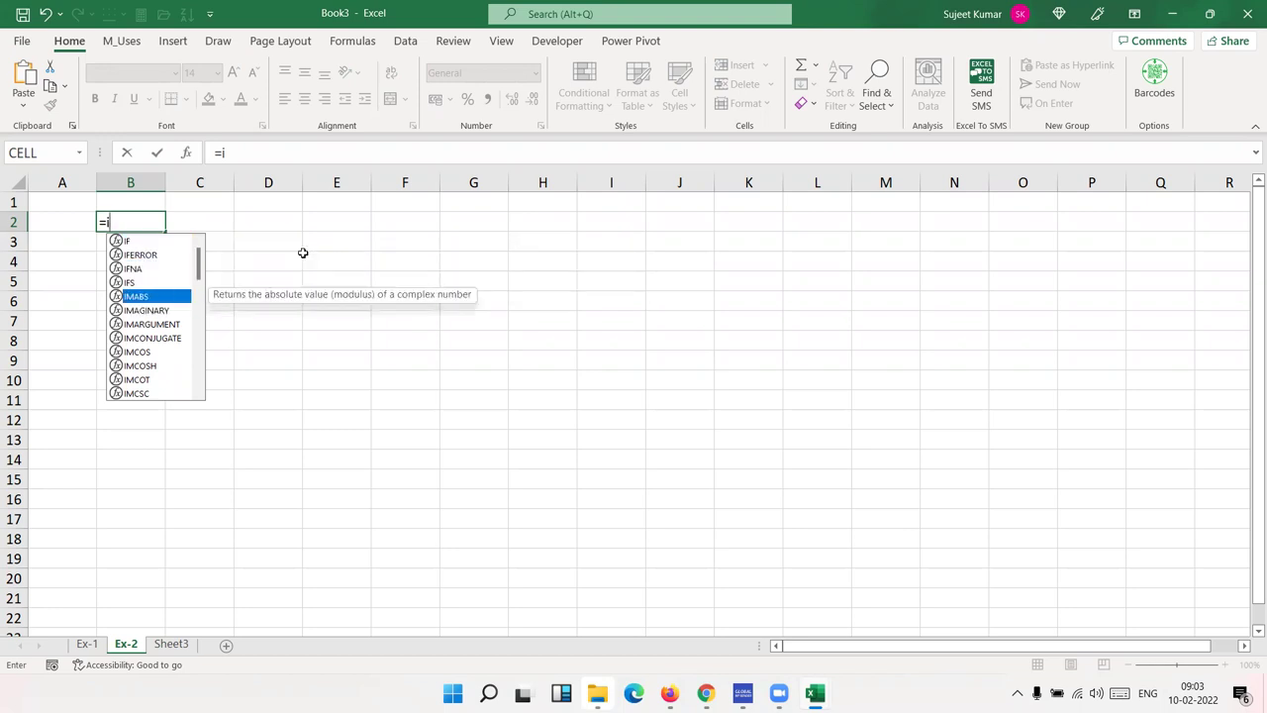
{"action": "key", "text": "Up"}
{"action": "key", "text": "Up"}
{"action": "key", "text": "Up"}
{"action": "key", "text": "Up"}
{"action": "key", "text": "Down"}
{"action": "key", "text": "Down"}
{"action": "key", "text": "Down"}
{"action": "key", "text": "Down"}
{"action": "key", "text": "Up"}
{"action": "key", "text": "Up"}
{"action": "key", "text": "Up"}
{"action": "key", "text": "Up"}
{"action": "key", "text": "Up"}
{"action": "key", "text": "Up"}
{"action": "key", "text": "Up"}
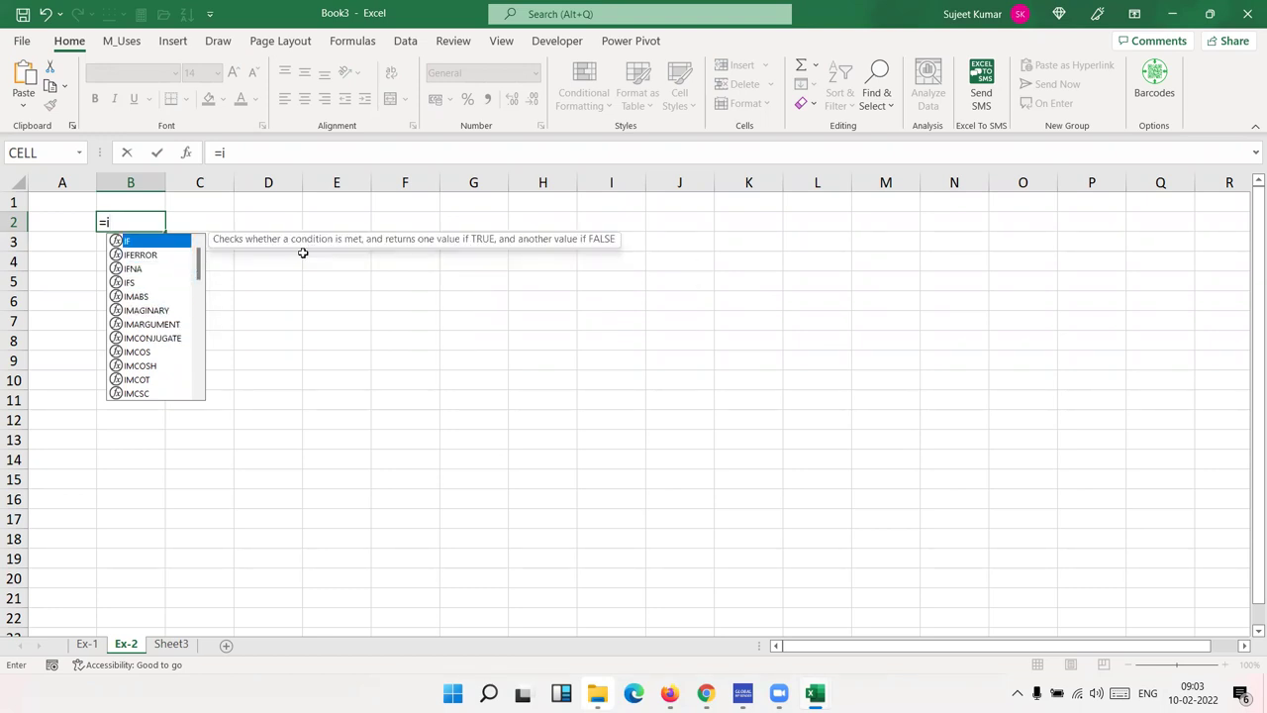
{"action": "key", "text": "Tab"}
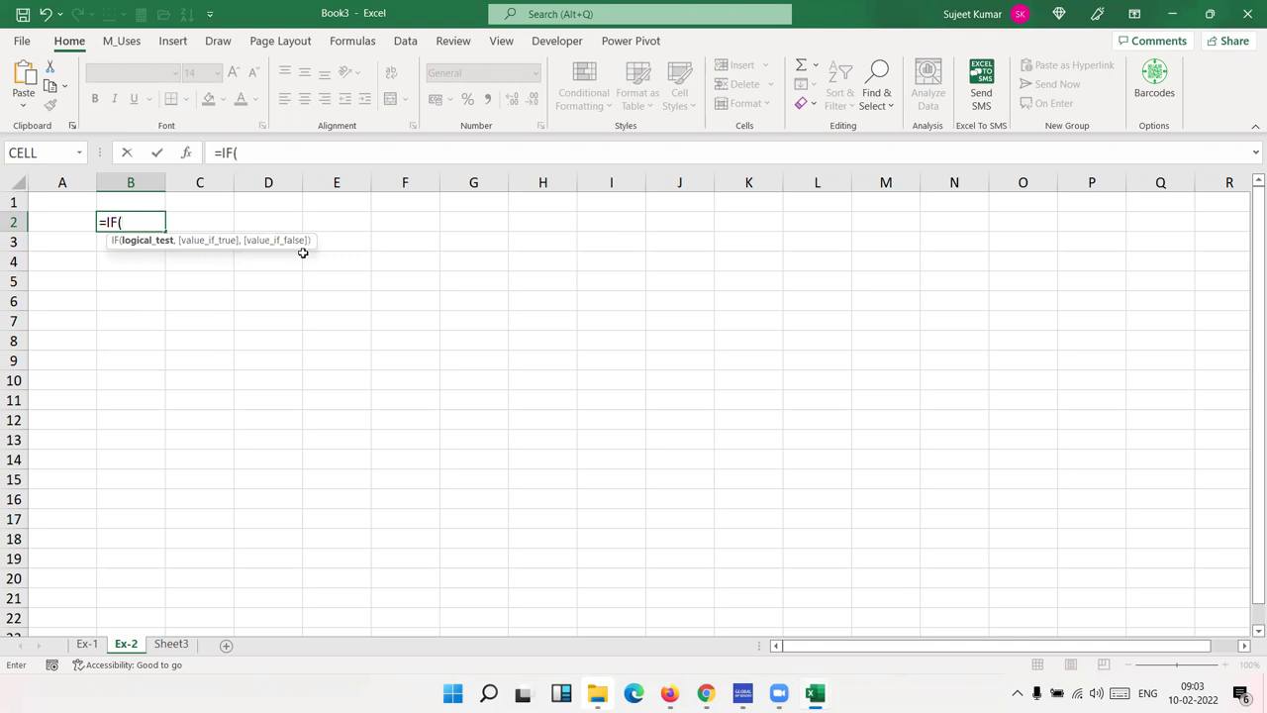
{"action": "key", "text": "BackSpace"}
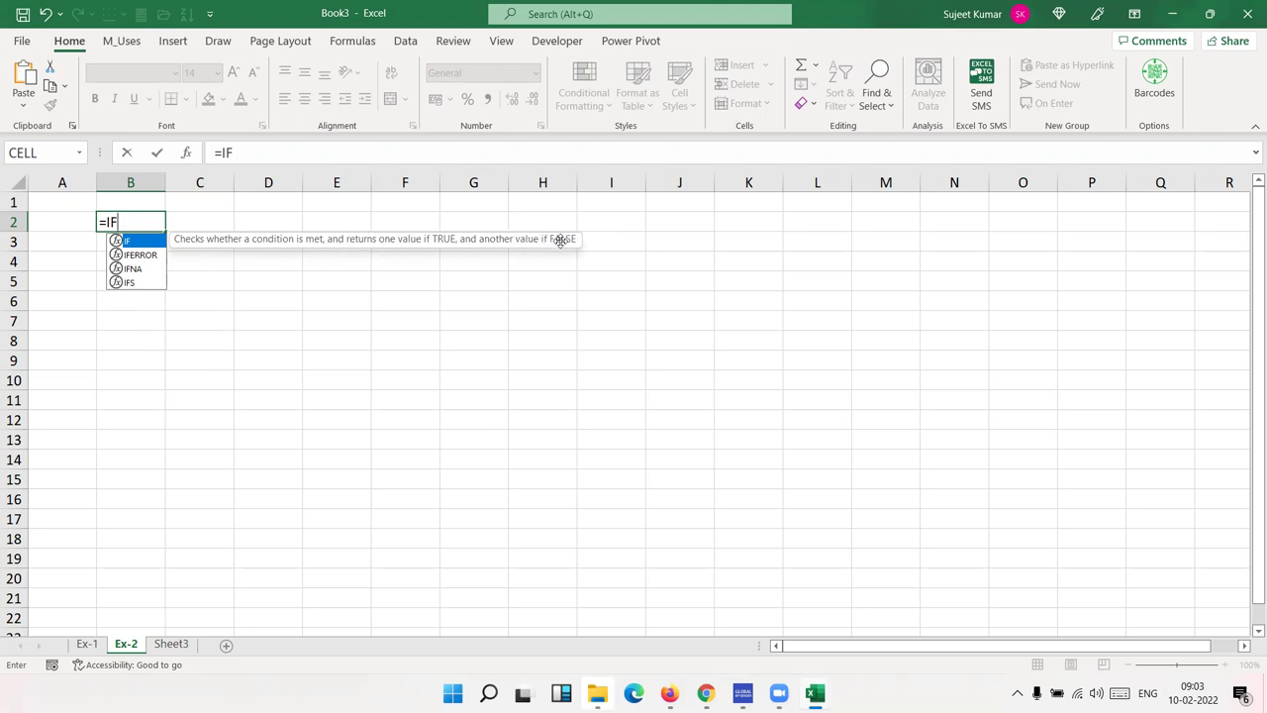
{"action": "type", "text": "("}
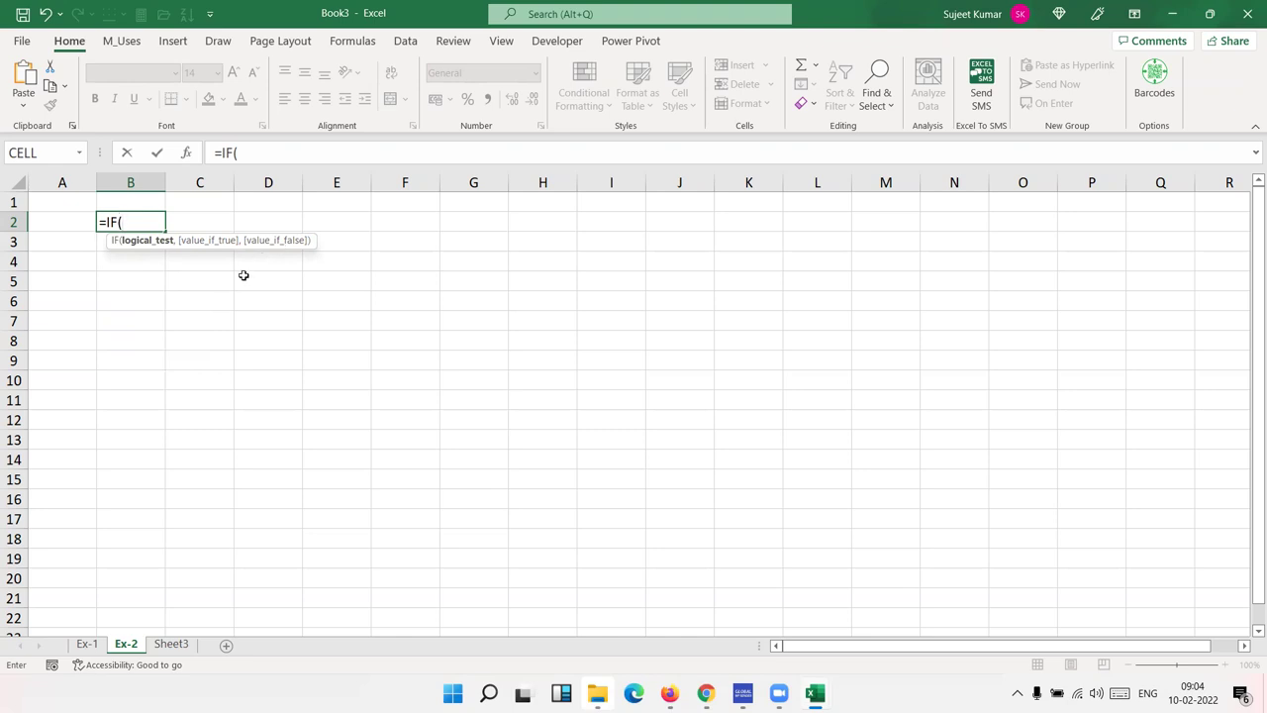
Complete B2's formula as =IF(A2>0,), which returns FALSE because A2 is empty.
{"action": "key", "text": "Return"}
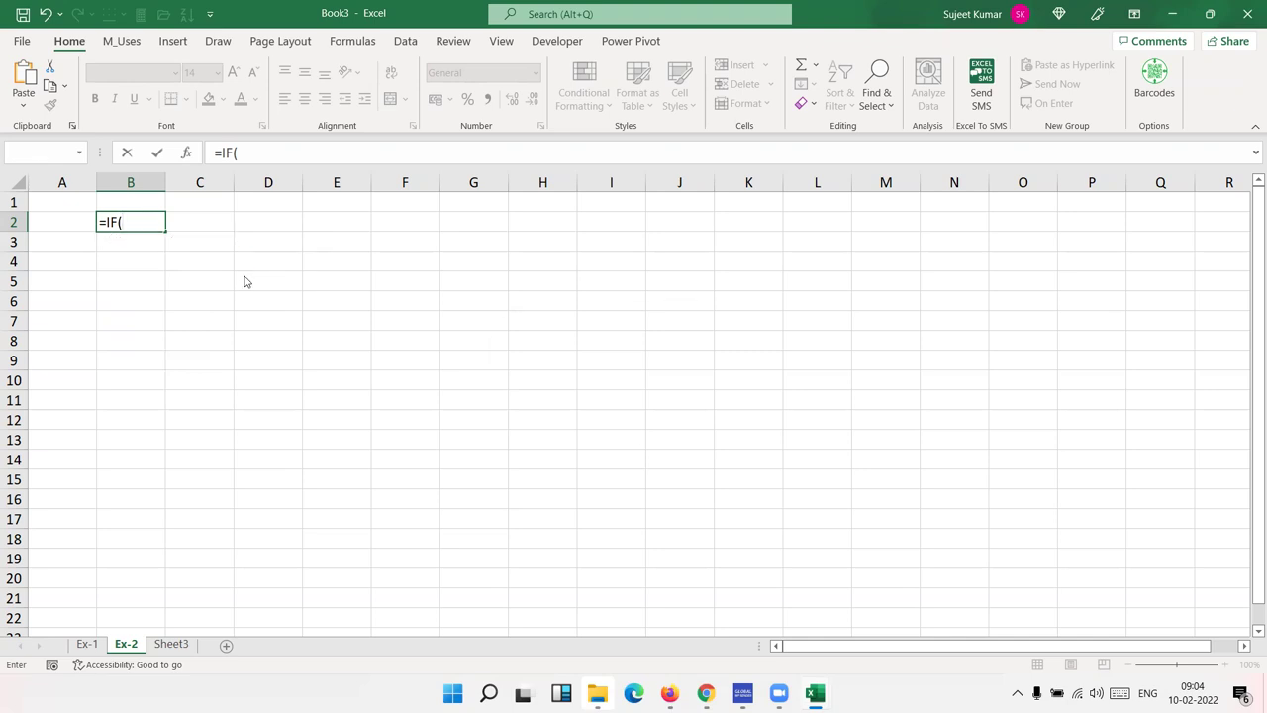
{"action": "key", "text": "Return"}
{"action": "key", "text": "Return"}
{"action": "key", "text": "Return"}
{"action": "key", "text": "Return"}
{"action": "key", "text": "Return"}
{"action": "key", "text": "Return"}
{"action": "key", "text": "Return"}
{"action": "key", "text": "Return"}
{"action": "key", "text": "Return"}
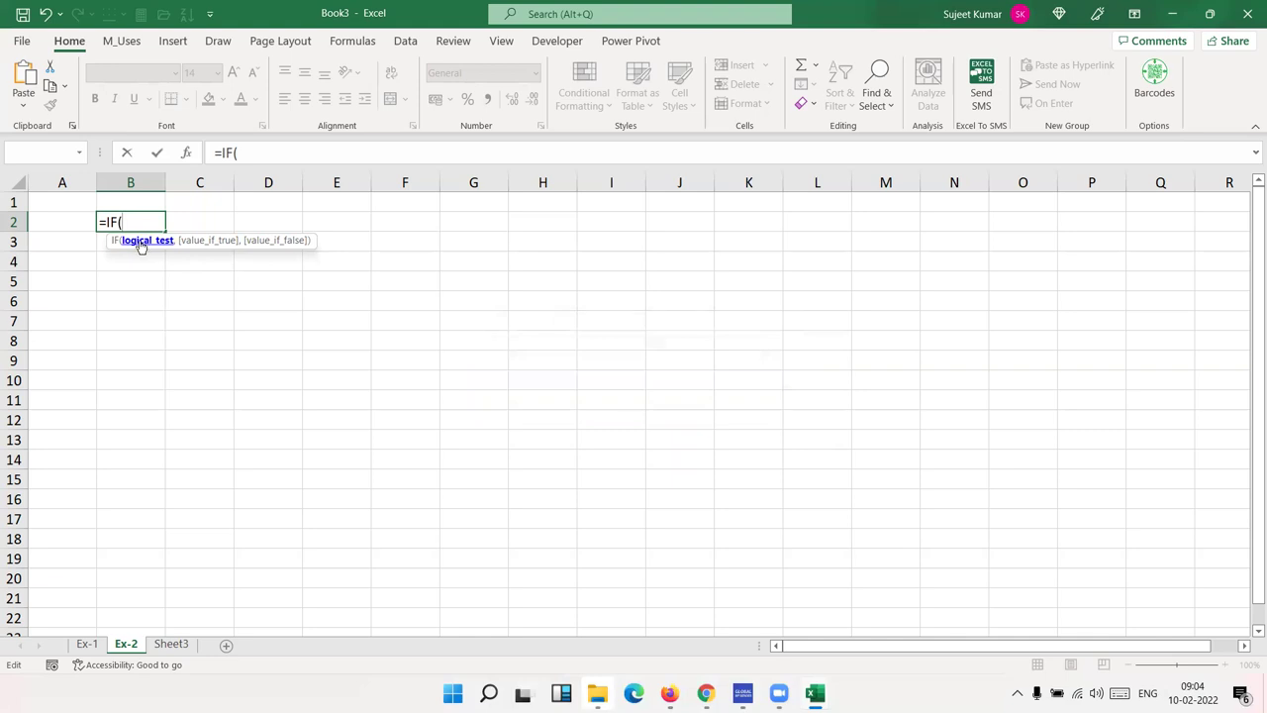
{"action": "left_click", "coordinate": [77, 221]}
{"action": "type", "text": ">"}
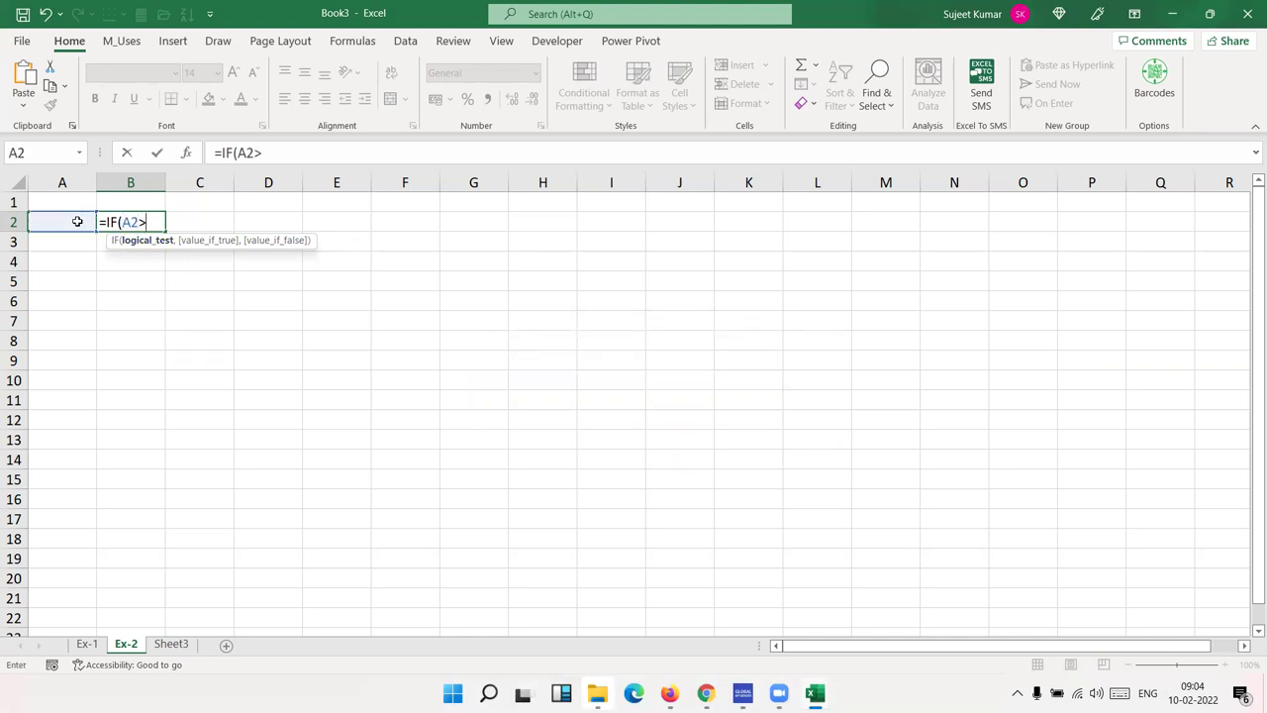
{"action": "type", "text": "0,"}
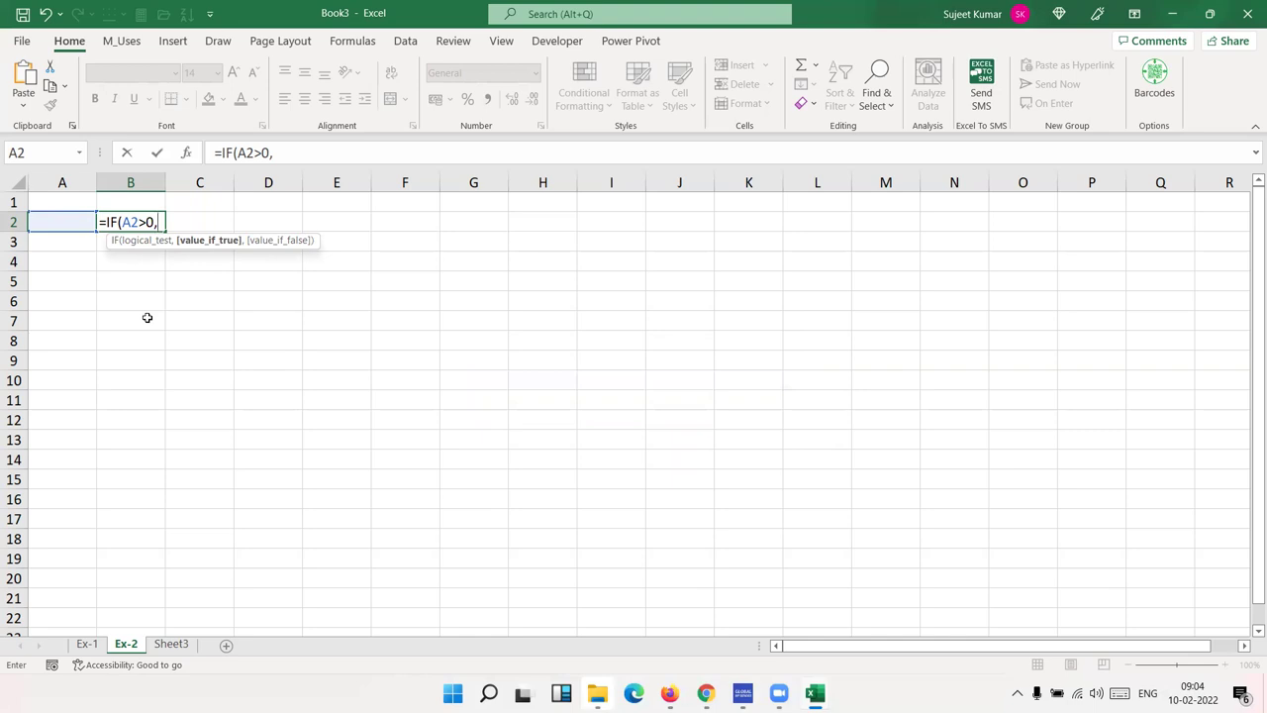
{"action": "type", "text": ")"}
{"action": "key", "text": "Return"}
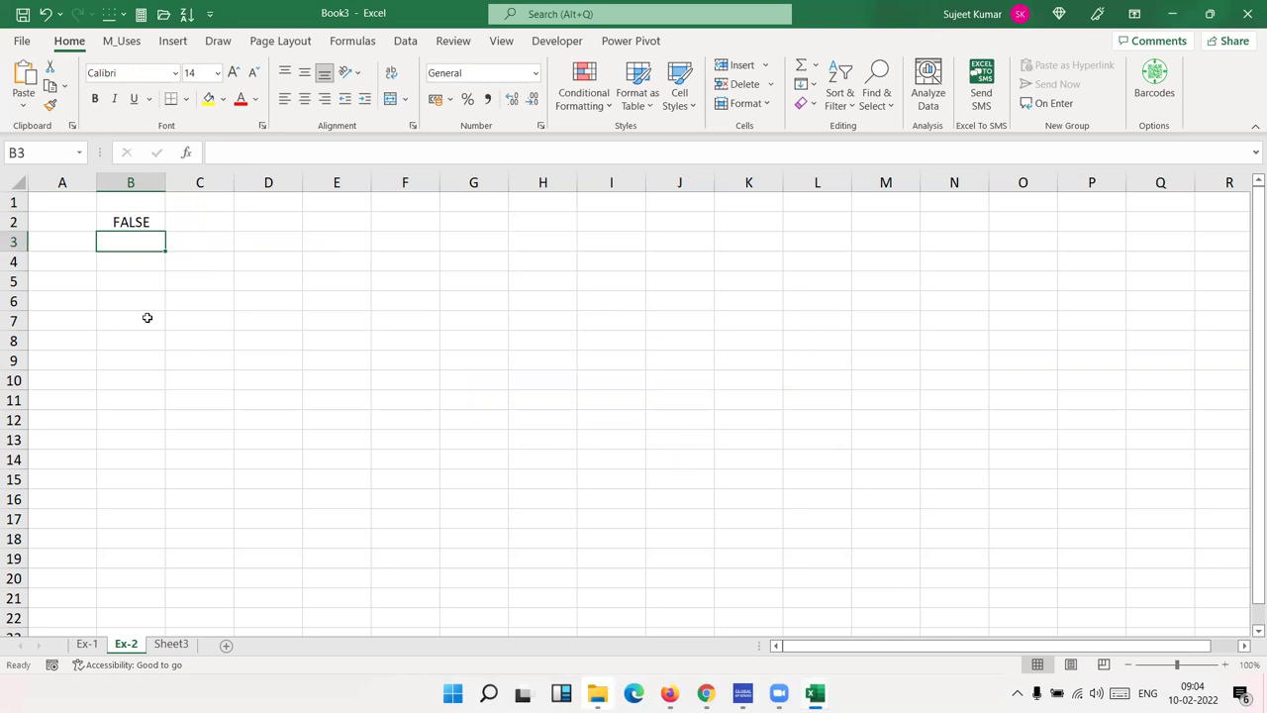
{"action": "key", "text": "Up"}
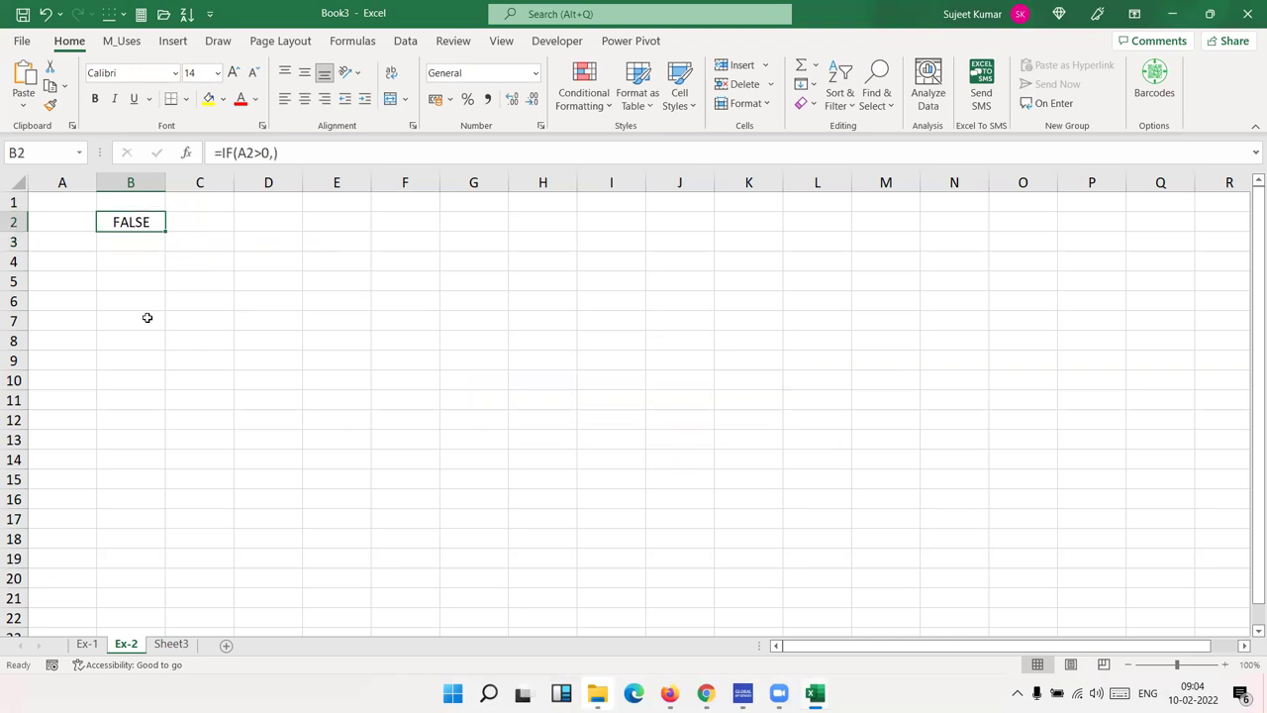
Merge G1:H2 and enter a large 'IF' title there at size 22.
{"action": "left_click", "coordinate": [497, 210]}
{"action": "left_click_drag", "start_coordinate": [497, 210], "coordinate": [523, 221]}
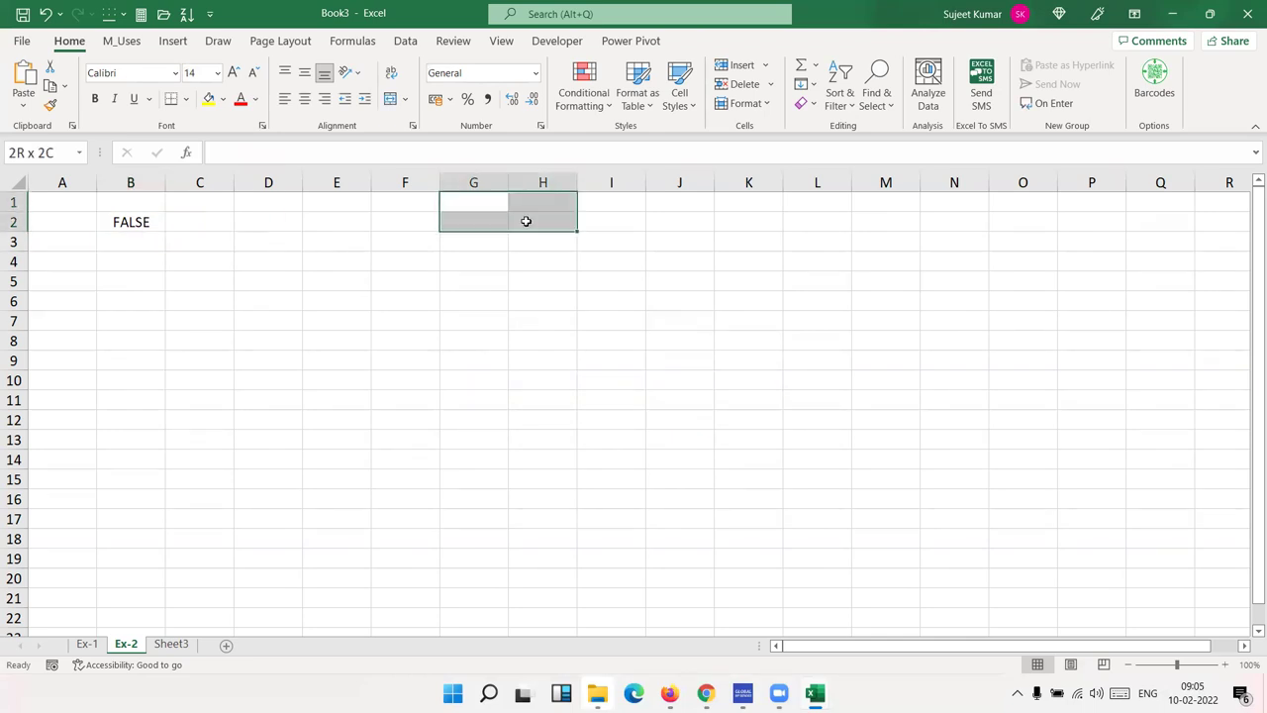
{"action": "left_click", "coordinate": [393, 100]}
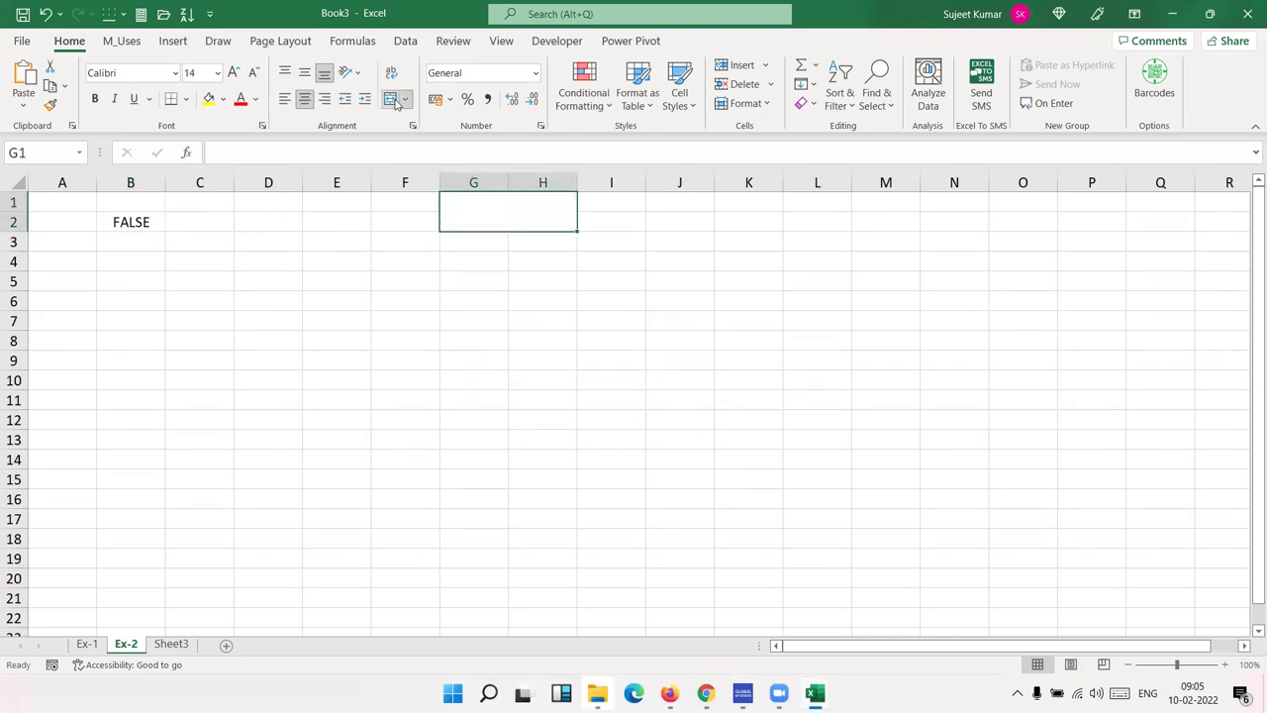
{"action": "type", "text": "IF"}
{"action": "key", "text": "Return"}
{"action": "key", "text": "Up"}
{"action": "left_click", "coordinate": [233, 73]}
{"action": "left_click", "coordinate": [233, 73]}
{"action": "left_click", "coordinate": [233, 73]}
{"action": "left_click", "coordinate": [232, 73]}
{"action": "left_click", "coordinate": [232, 74]}
Clear B2:C2 and start a fresh =IF formula in B2.
{"action": "left_click_drag", "start_coordinate": [188, 225], "coordinate": [133, 224]}
{"action": "key", "text": "Delete"}
{"action": "left_click", "coordinate": [134, 224]}
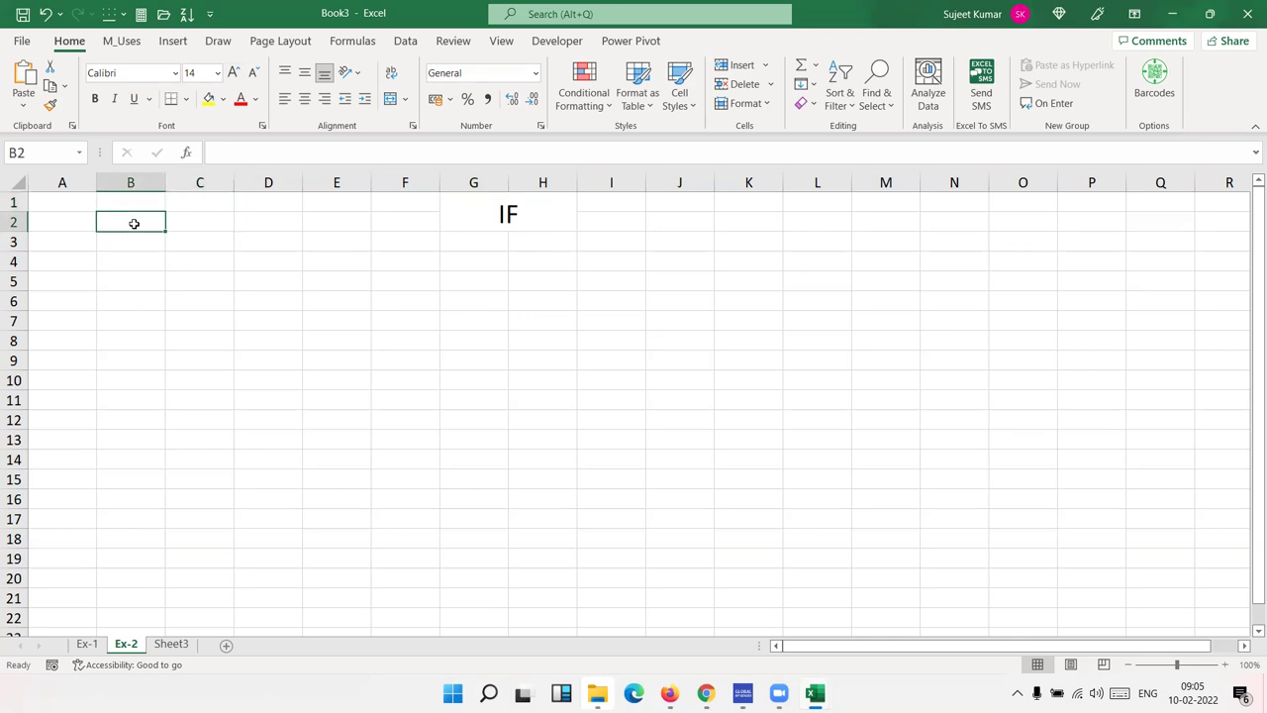
{"action": "type", "text": "=if"}
{"action": "key", "text": "Tab"}
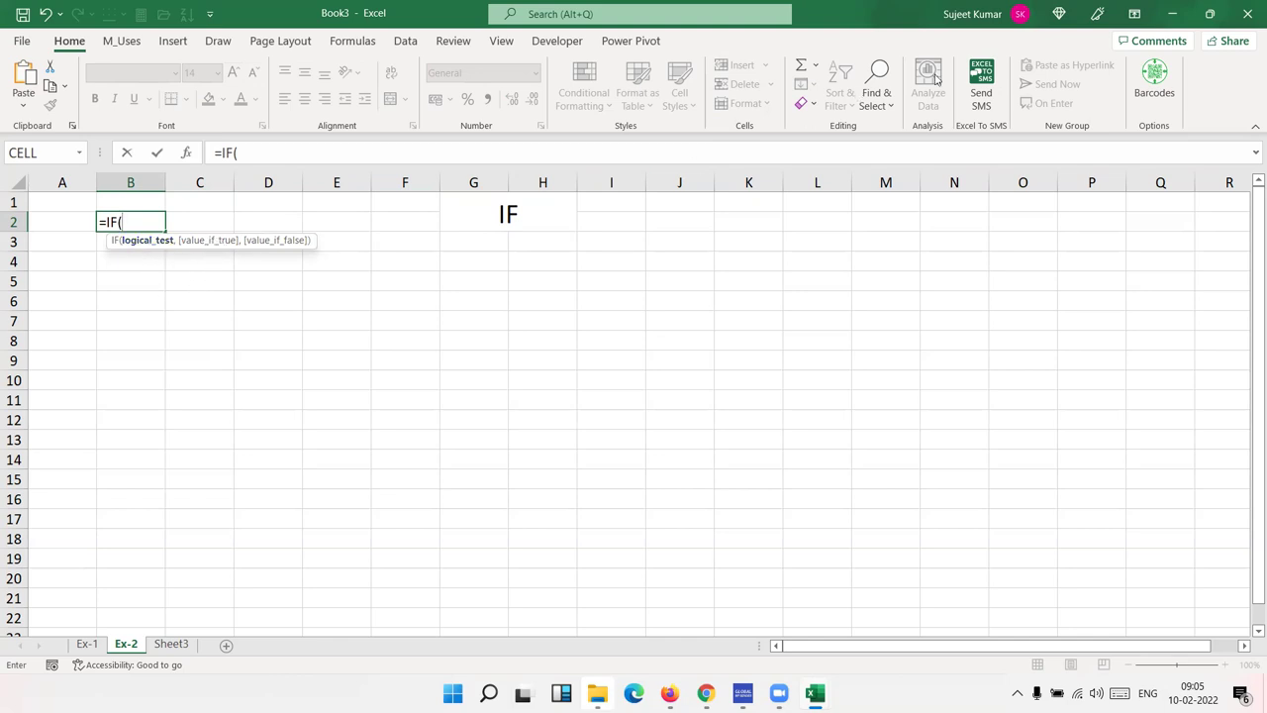
{"action": "key", "text": "ctrl+2"}
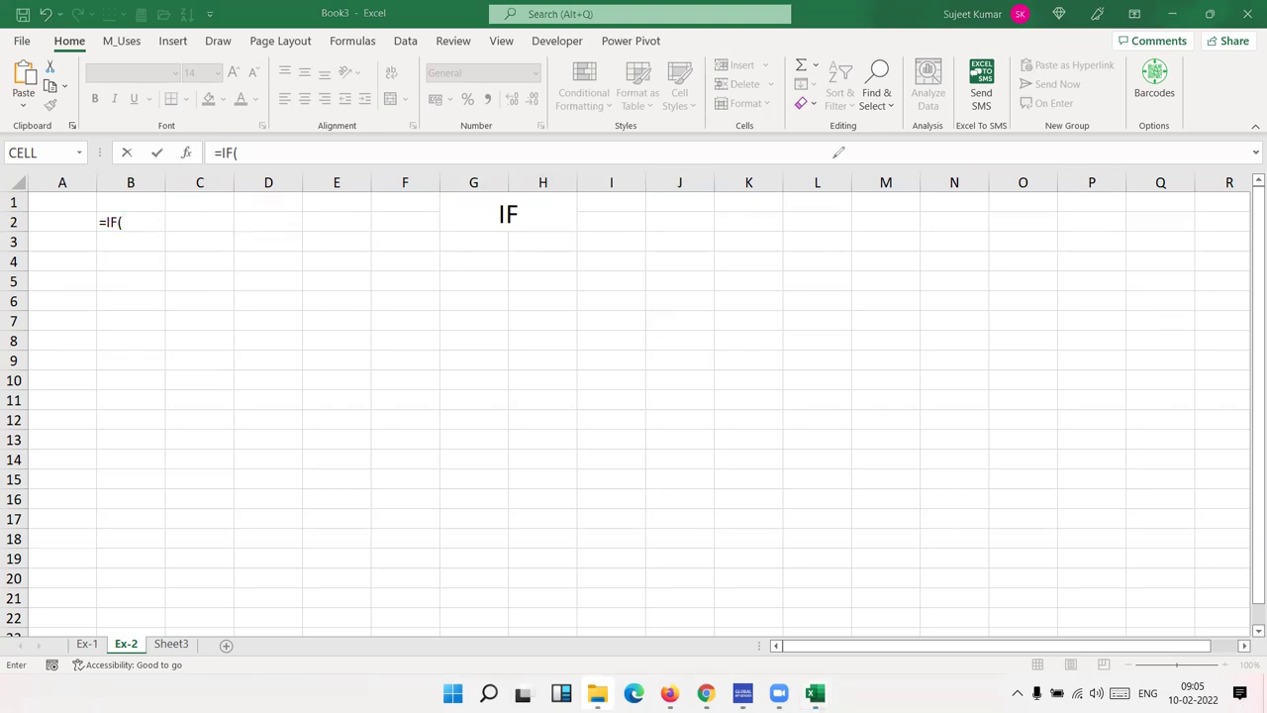
{"action": "key", "text": "Escape"}
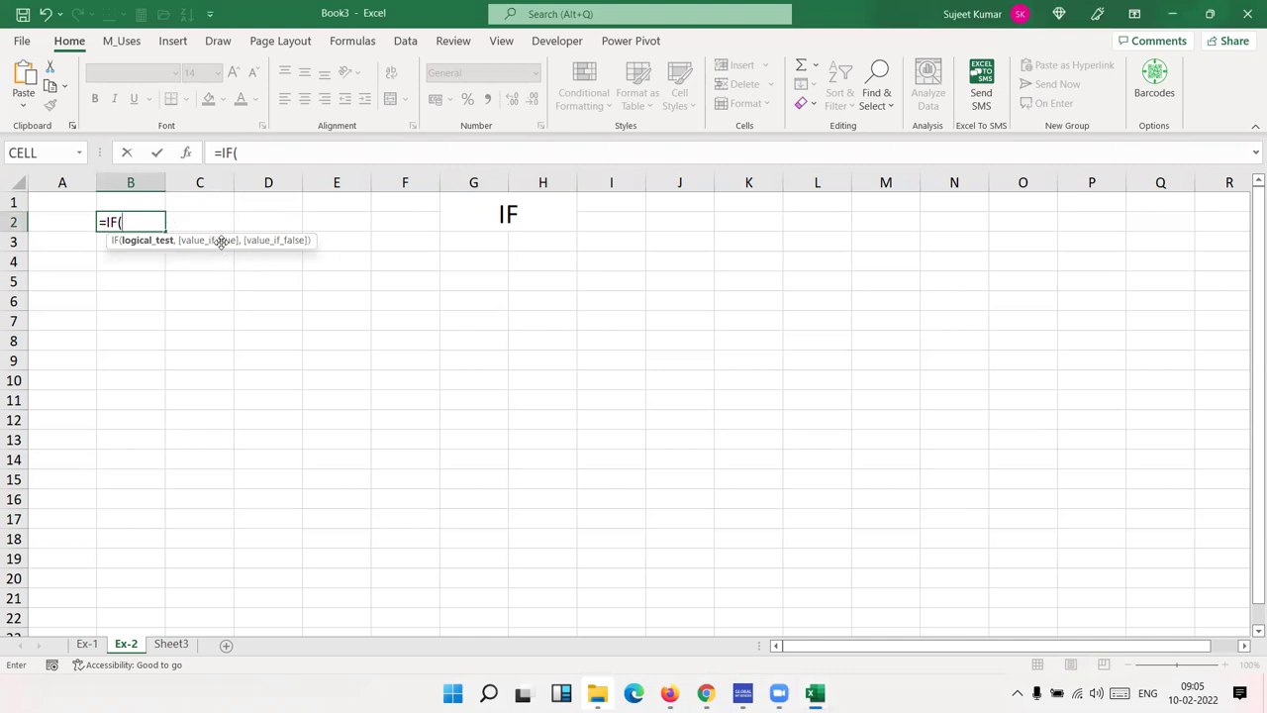
{"action": "left_click", "coordinate": [285, 244]}
{"action": "key", "text": "Escape"}
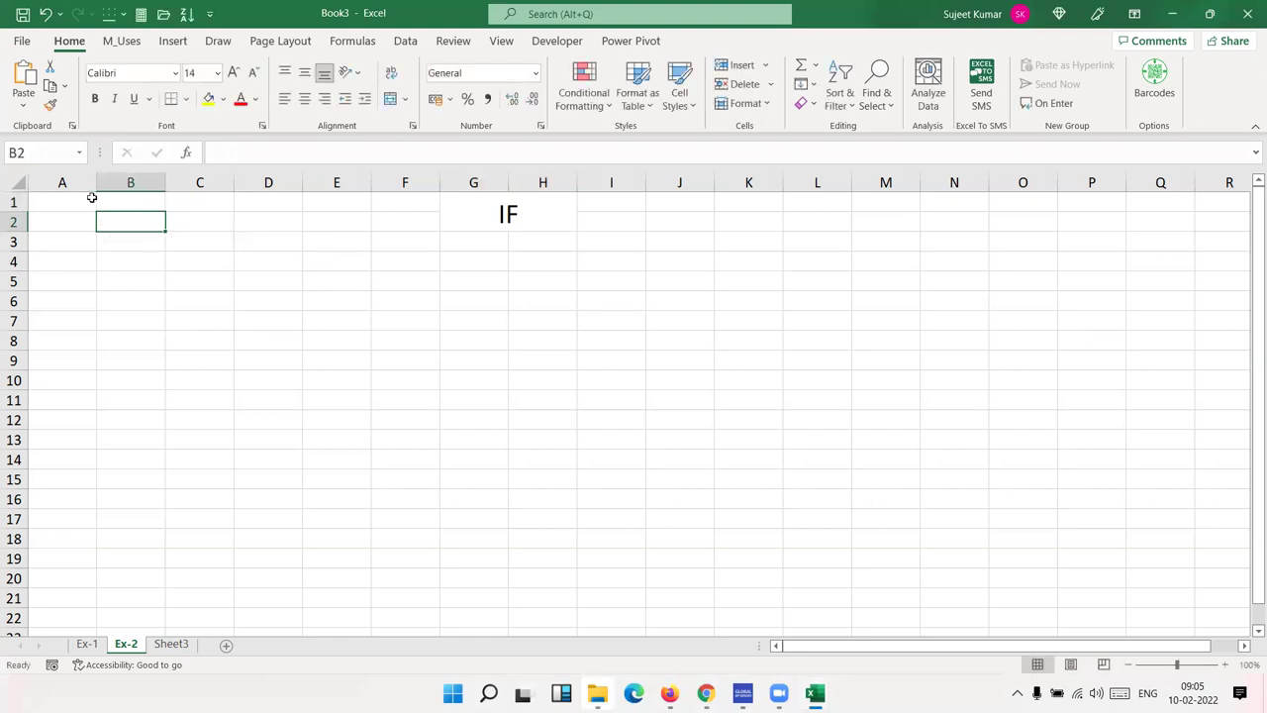
Enter a Sales header in A1 with sales figures below it, starting 85, 36, 65 and ending 85.
{"action": "left_click", "coordinate": [90, 195]}
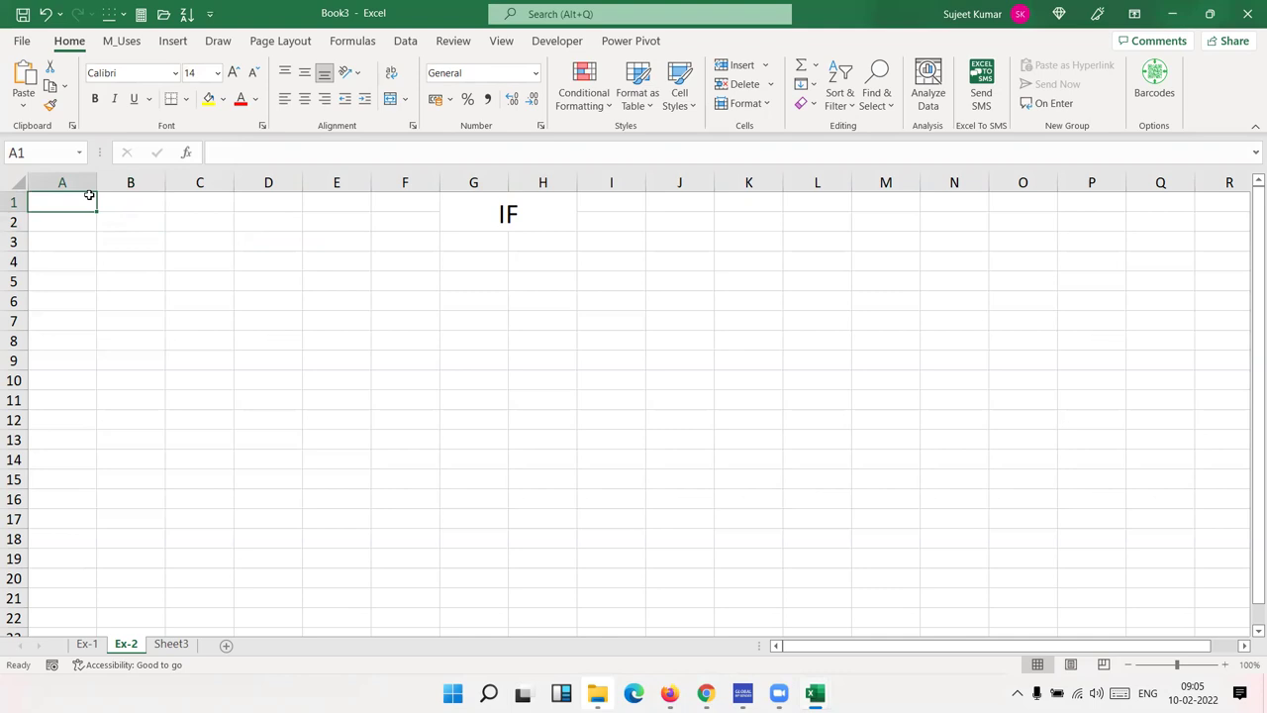
{"action": "type", "text": "Sales"}
{"action": "key", "text": "Return"}
{"action": "type", "text": "85"}
{"action": "key", "text": "Return"}
{"action": "type", "text": "36"}
{"action": "key", "text": "Return"}
{"action": "type", "text": "65"}
{"action": "key", "text": "Return"}
{"action": "type", "text": "36 63"}
{"action": "key", "text": "Return"}
{"action": "type", "text": "36"}
{"action": "key", "text": "Return"}
{"action": "type", "text": "32"}
{"action": "key", "text": "Return"}
{"action": "type", "text": "36"}
{"action": "key", "text": "Return"}
{"action": "type", "text": "85"}
{"action": "key", "text": "Return"}
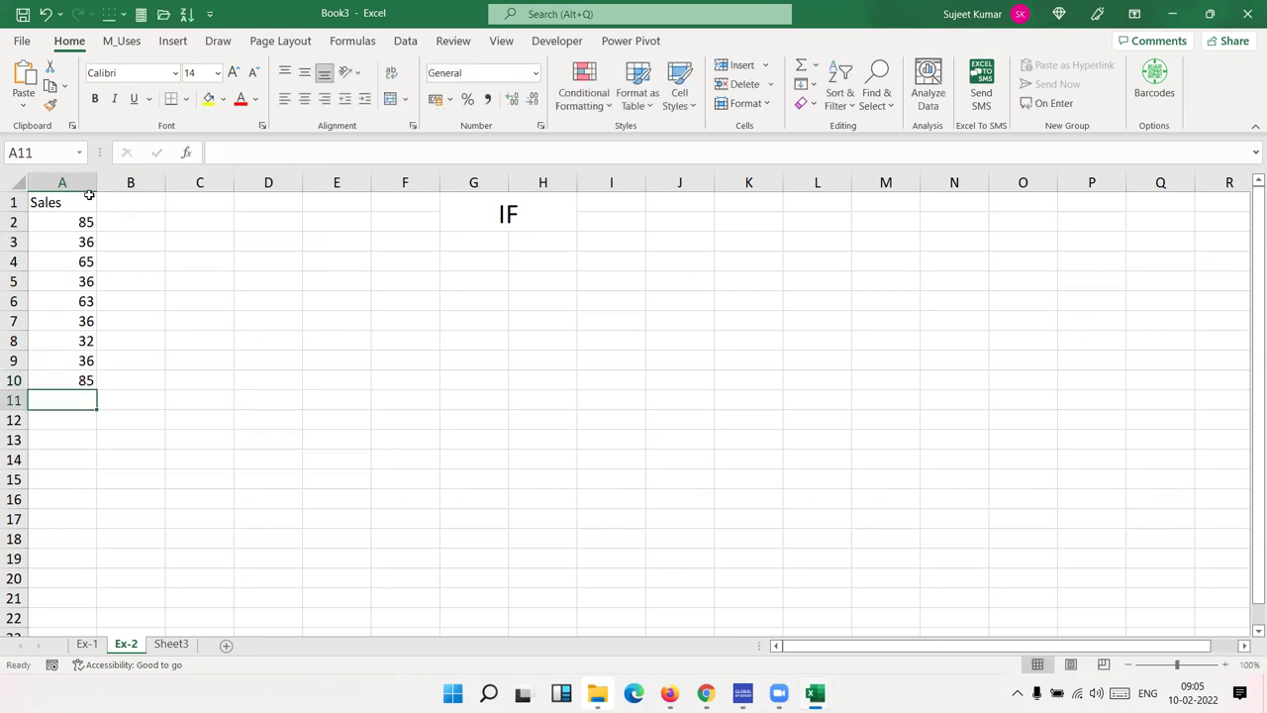
Add an INC header in B1.
{"action": "left_click", "coordinate": [109, 216]}
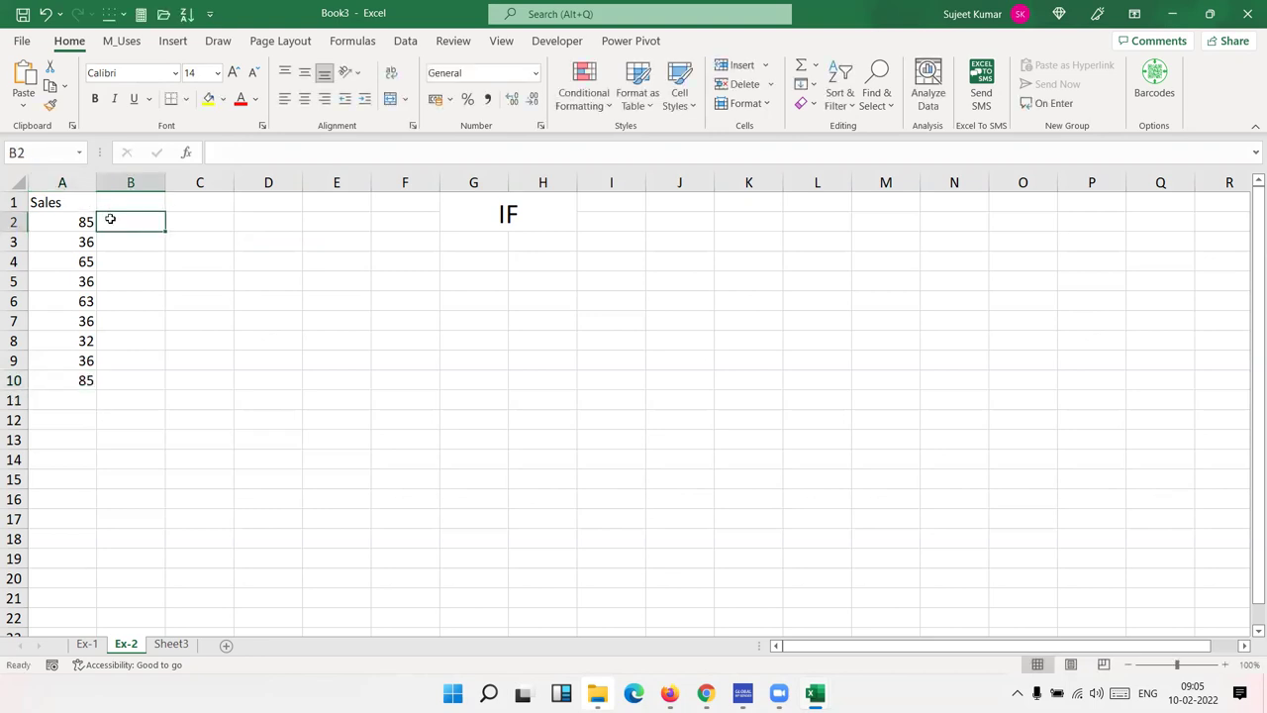
{"action": "left_click", "coordinate": [130, 201]}
{"action": "type", "text": "ICS"}
{"action": "key", "text": "BackSpace"}
{"action": "key", "text": "BackSpace"}
{"action": "type", "text": "NC"}
{"action": "key", "text": "Return"}
Enter the incentive rules in C2:D3: >50 pays 100, <50 pays 50.
{"action": "key", "text": "Right"}
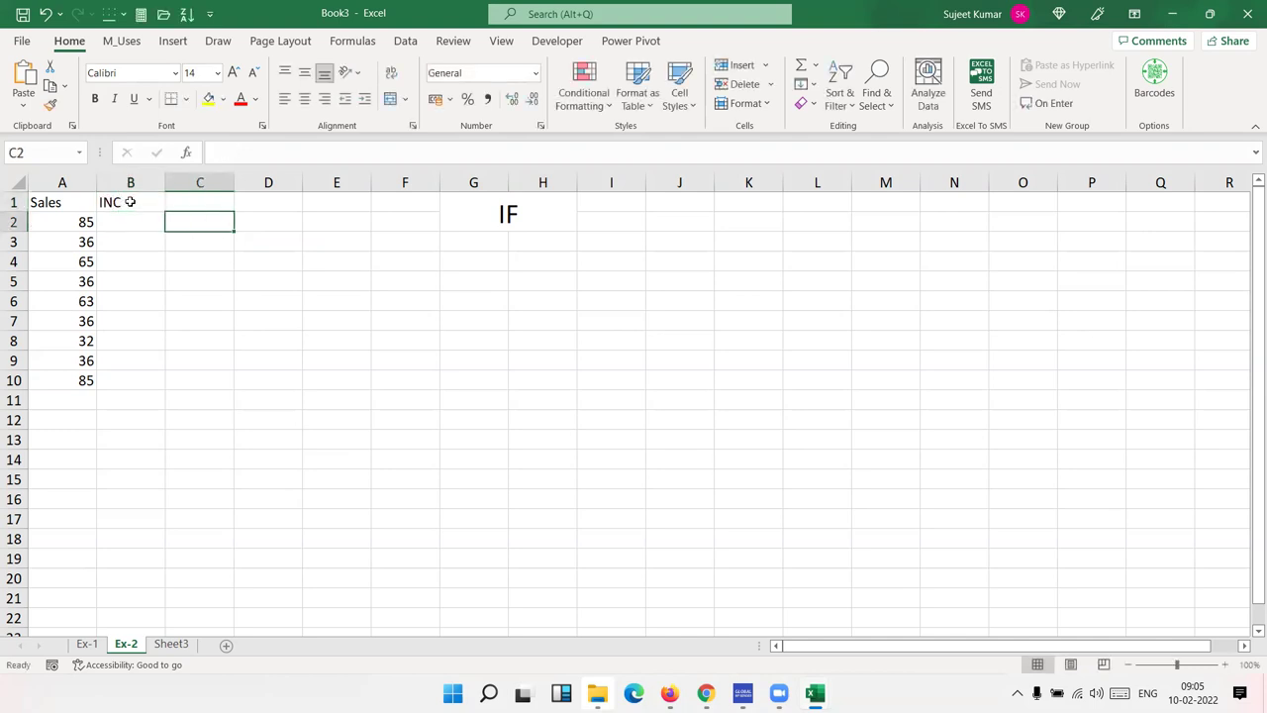
{"action": "type", "text": ">"}
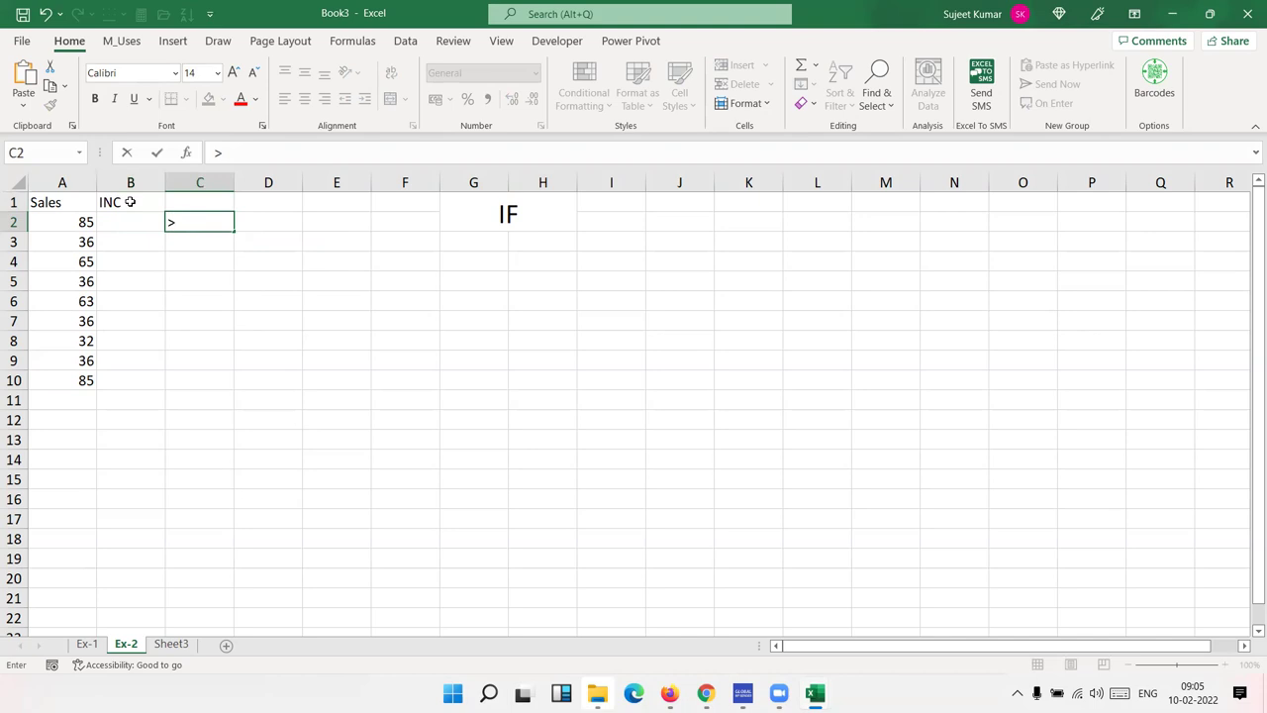
{"action": "type", "text": "50"}
{"action": "key", "text": "Right"}
{"action": "type", "text": "100"}
{"action": "key", "text": "Return"}
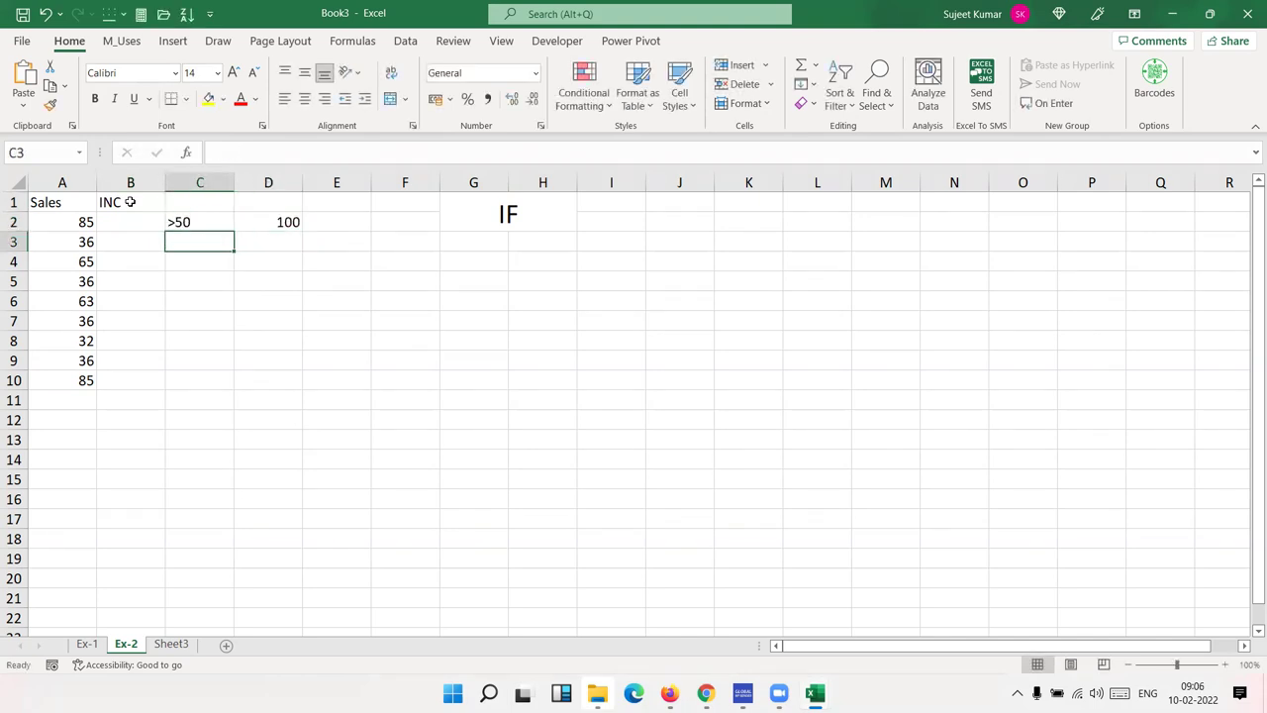
{"action": "type", "text": "<50"}
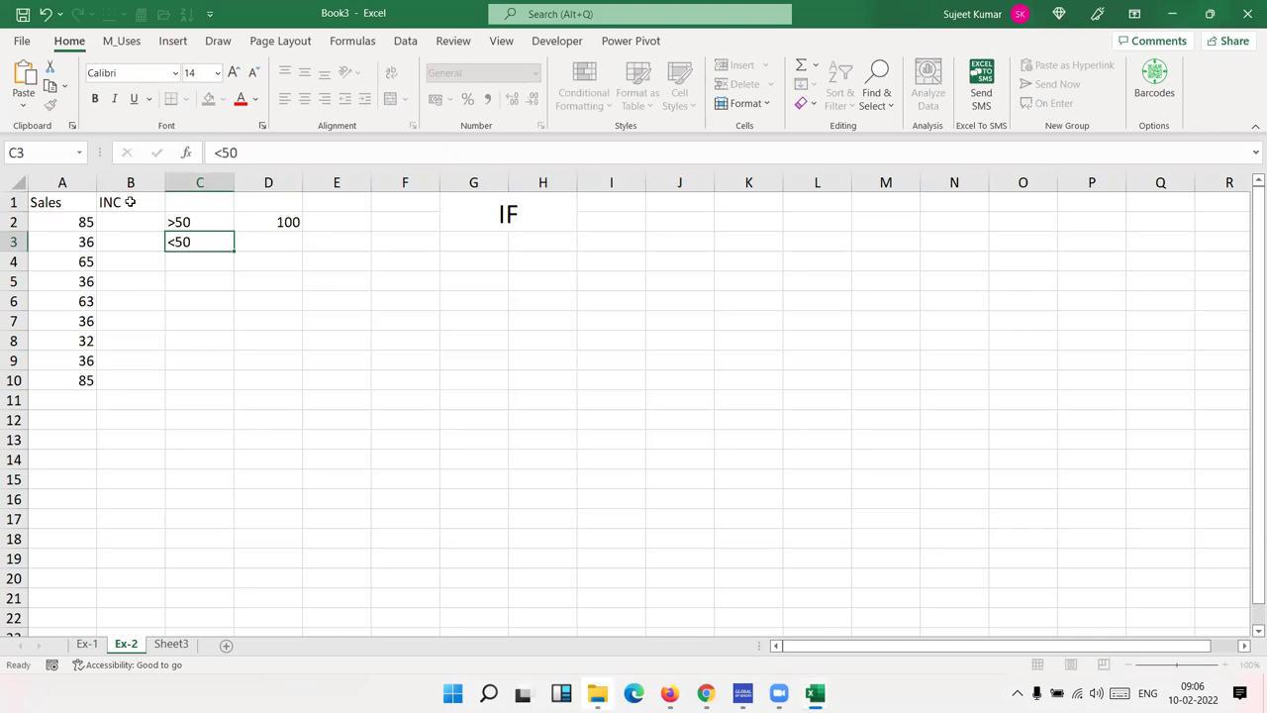
{"action": "key", "text": "Right"}
{"action": "type", "text": "50"}
{"action": "key", "text": "Return"}
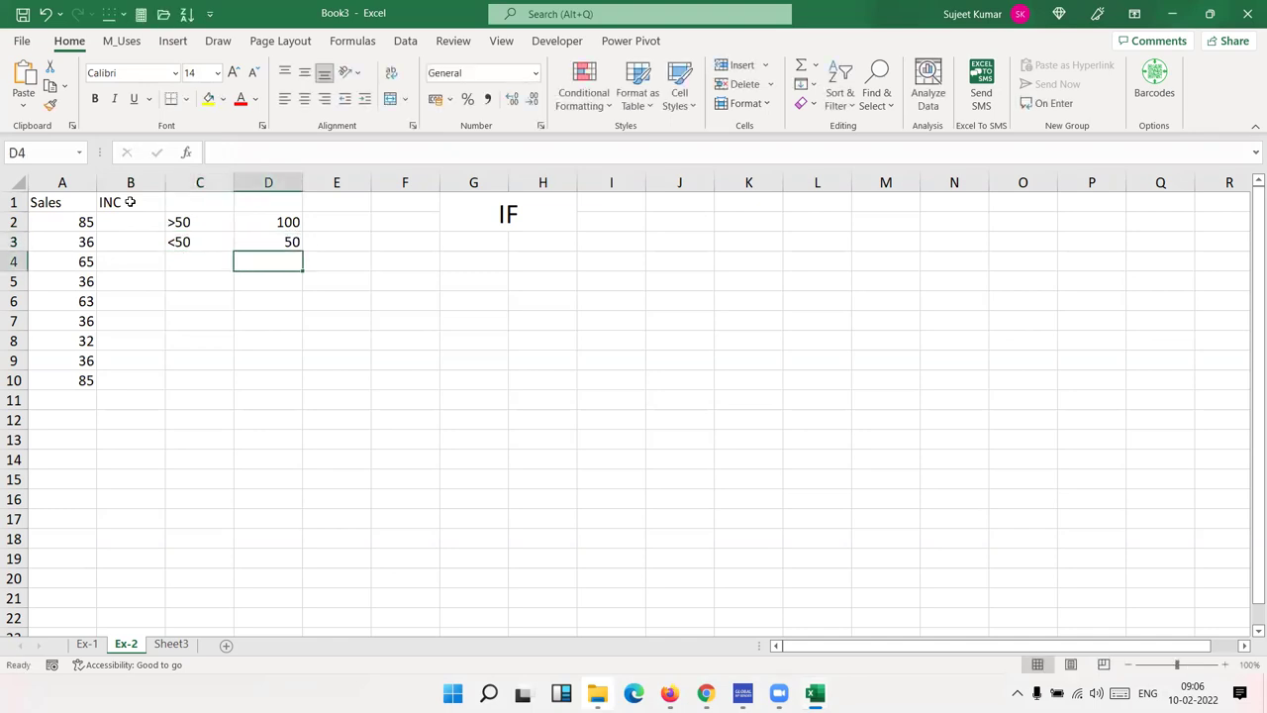
{"action": "key", "text": "Home"}
{"action": "key", "text": "Up"}
{"action": "key", "text": "Up"}
{"action": "key", "text": "Right"}
Enter =IF(A2>50,100,50) in B2, correcting < to >, and fill it down to B10.
{"action": "type", "text": "="}
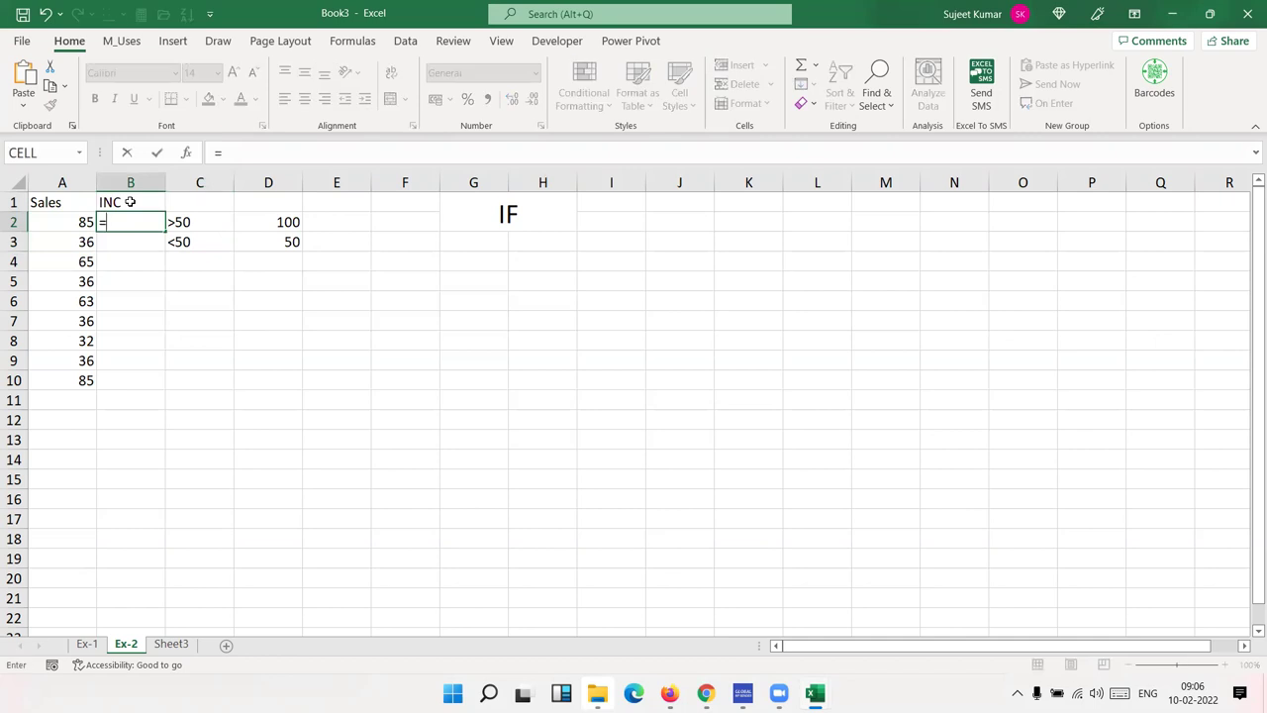
{"action": "type", "text": "if"}
{"action": "key", "text": "Tab"}
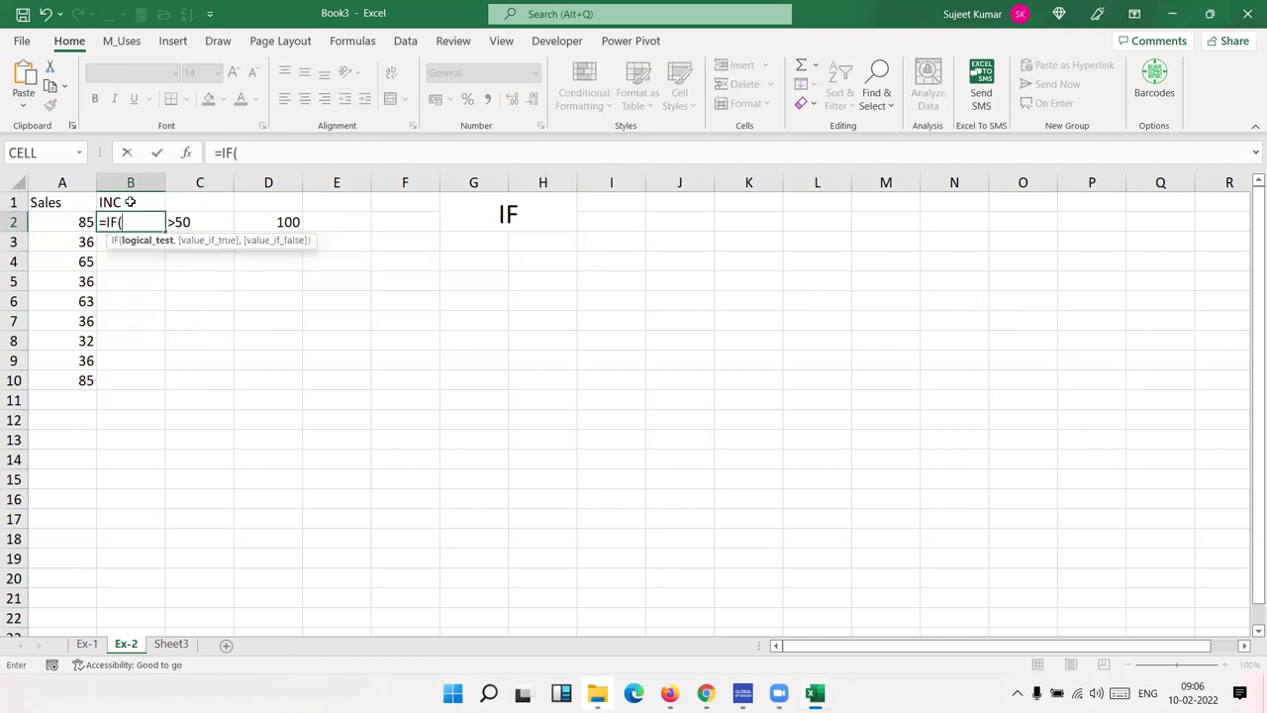
{"action": "left_click", "coordinate": [71, 219]}
{"action": "type", "text": "<"}
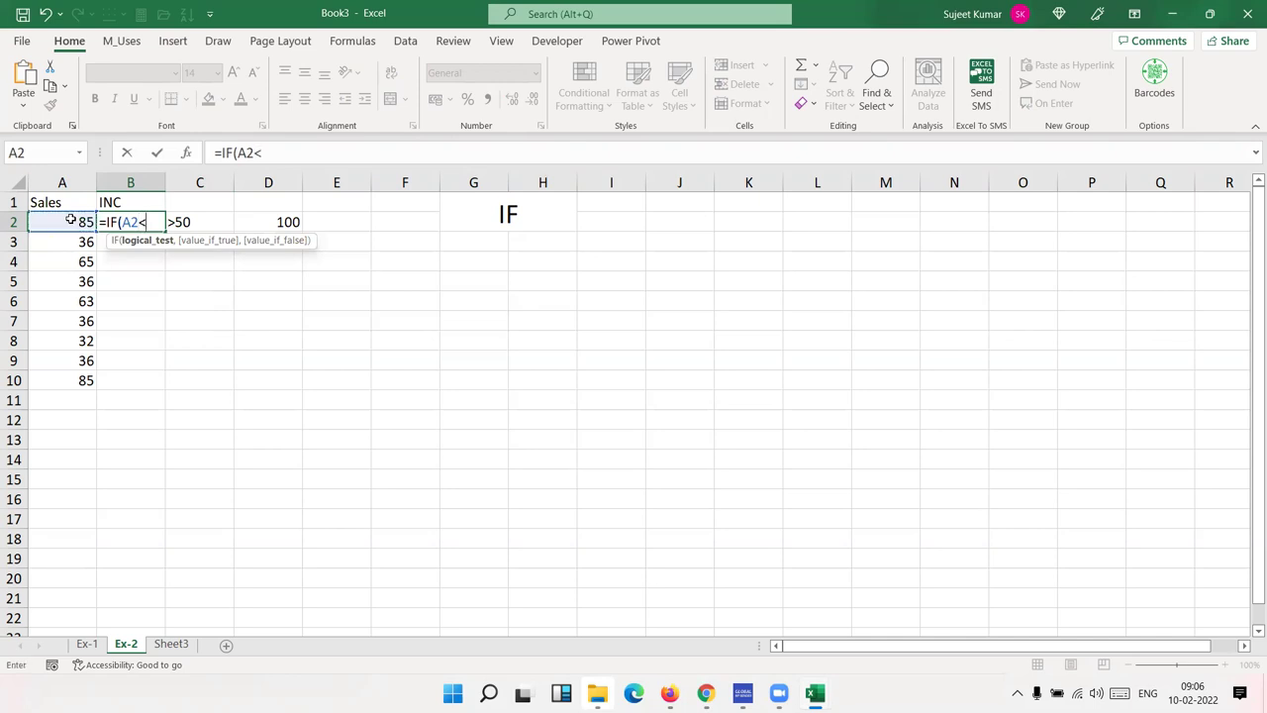
{"action": "type", "text": "50"}
{"action": "type", "text": ","}
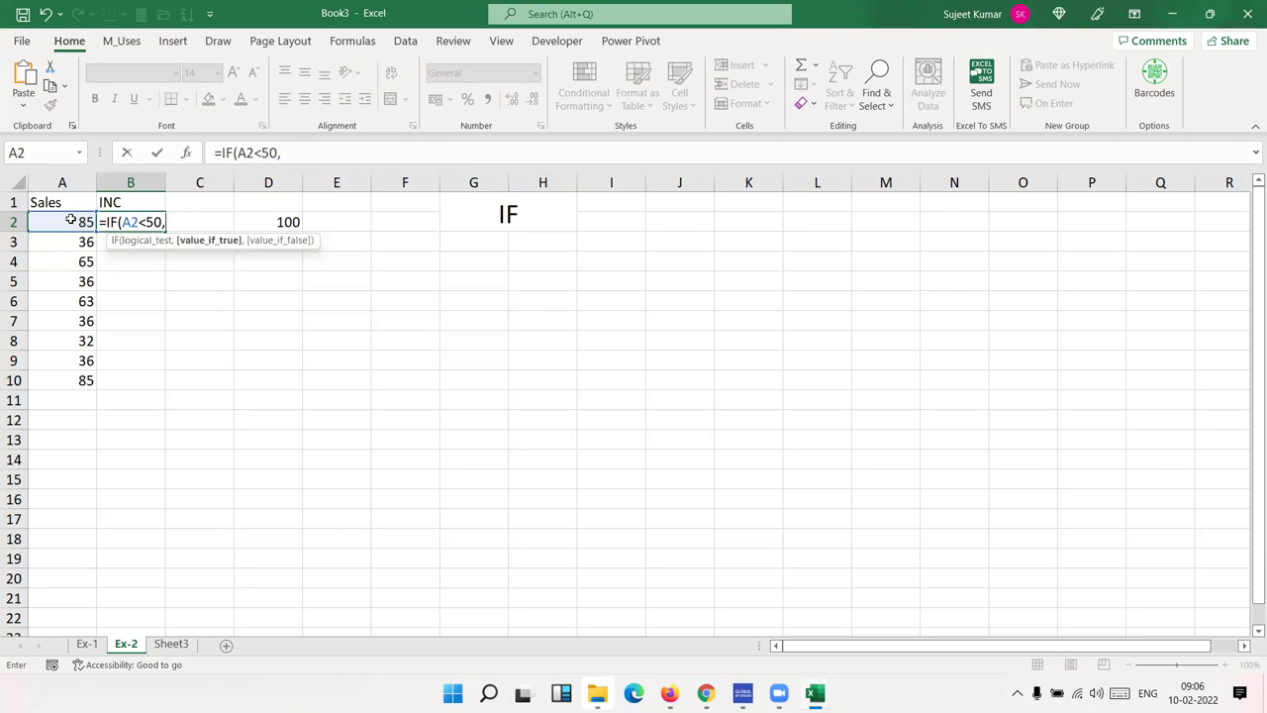
{"action": "type", "text": "100,50"}
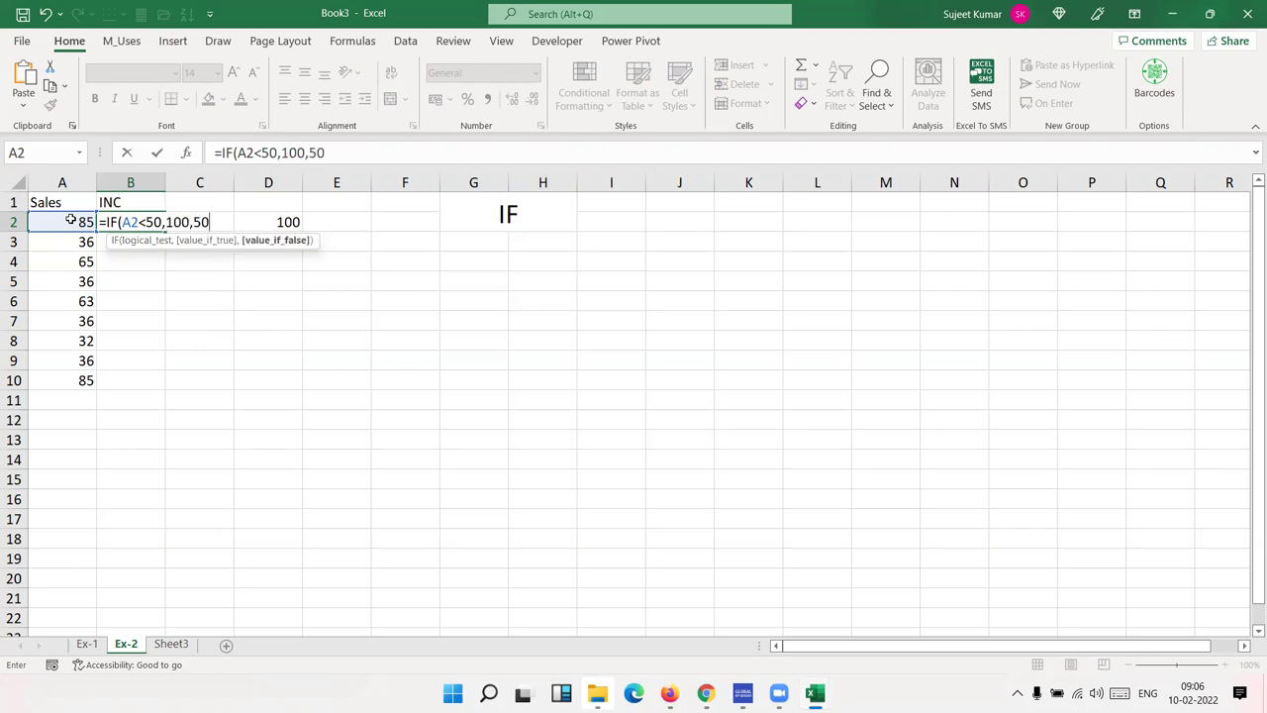
{"action": "type", "text": ")"}
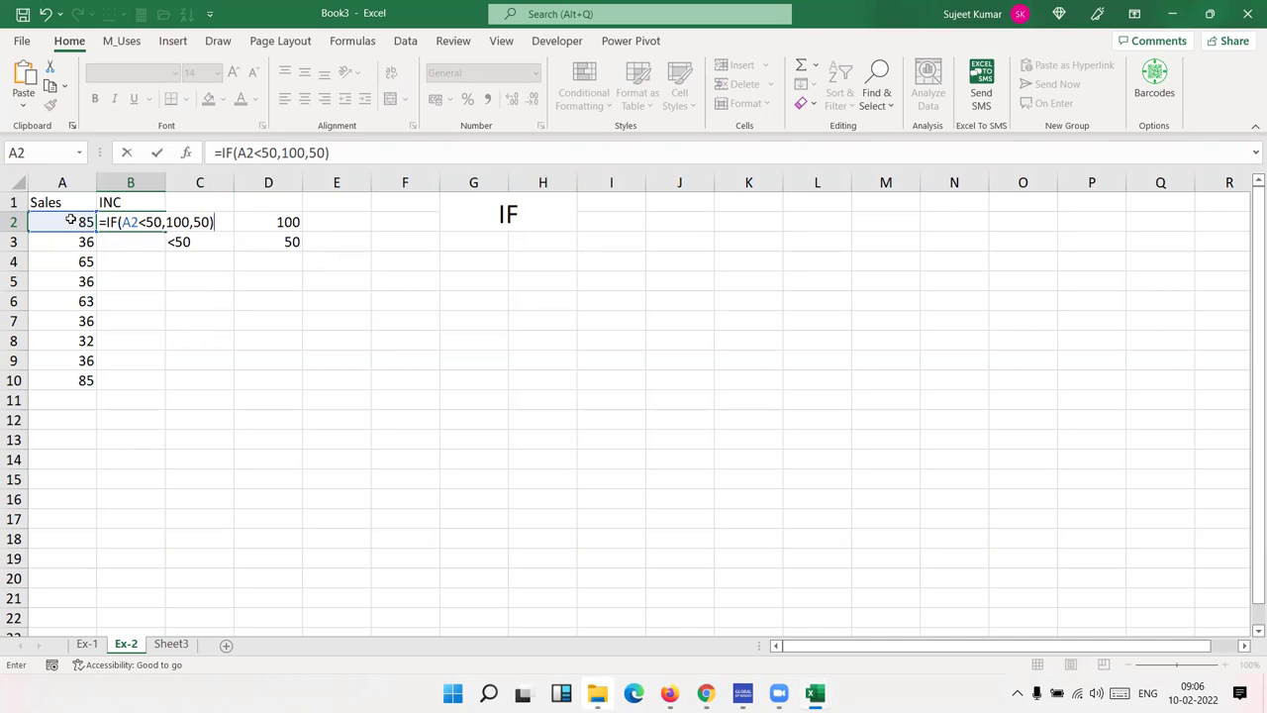
{"action": "left_click", "coordinate": [148, 222]}
{"action": "key", "text": "BackSpace"}
{"action": "type", "text": ">"}
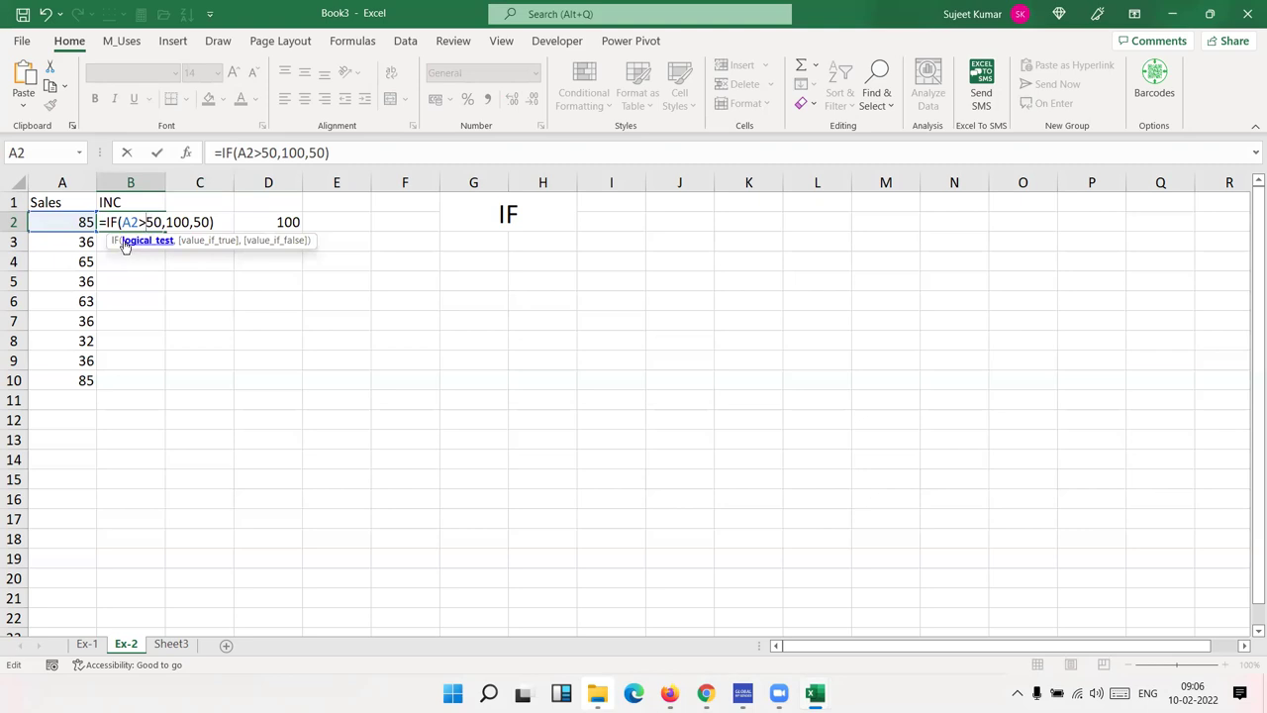
{"action": "left_click_drag", "start_coordinate": [164, 224], "coordinate": [211, 221]}
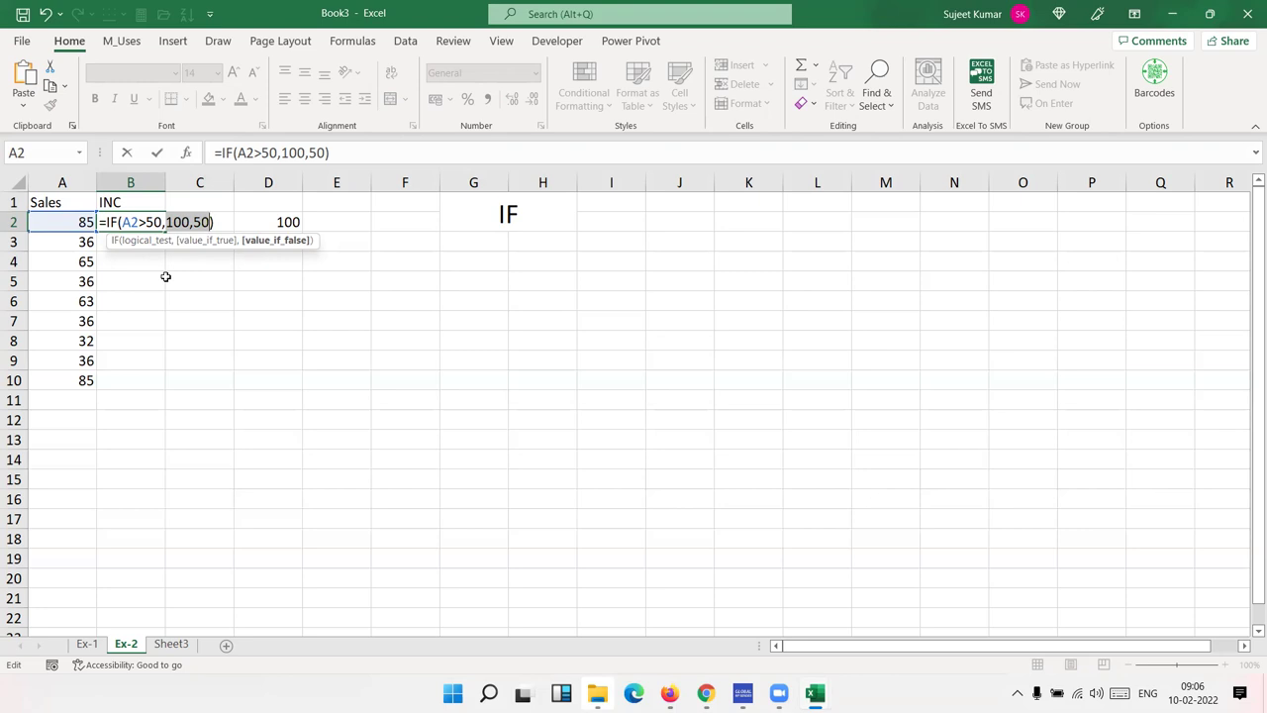
{"action": "key", "text": "Return"}
{"action": "key", "text": "Up"}
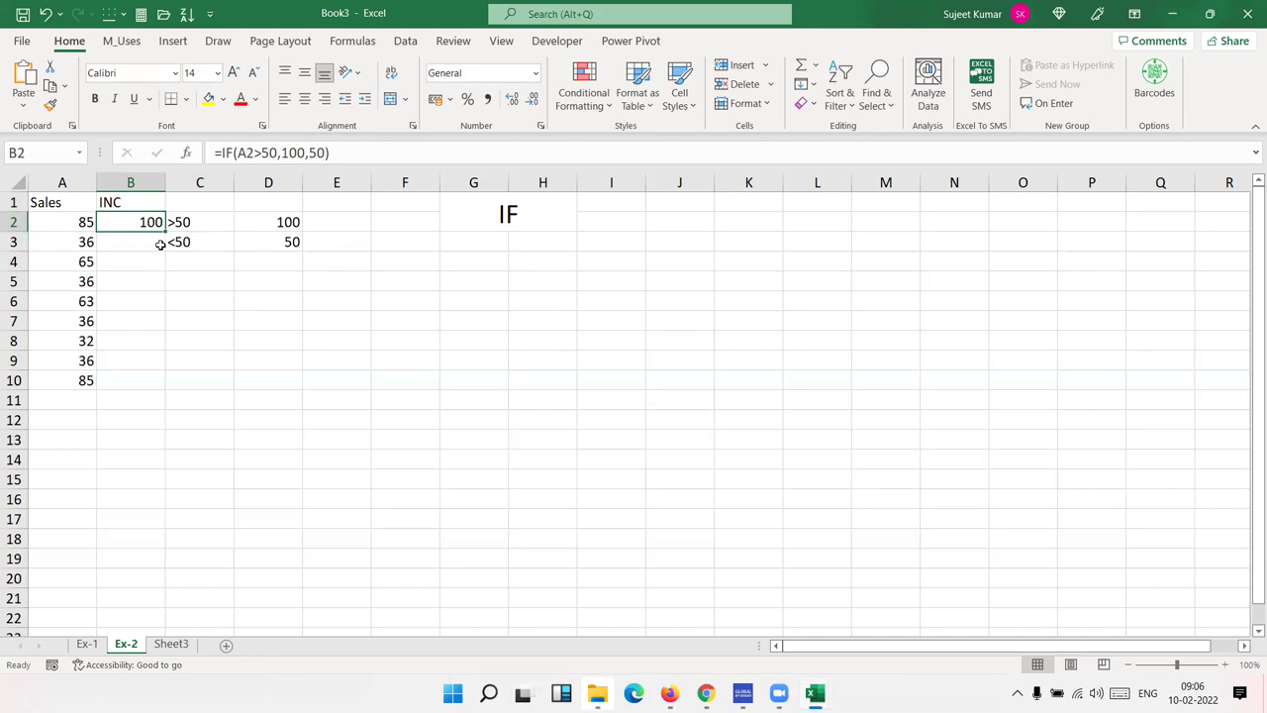
{"action": "double_click", "coordinate": [165, 233]}
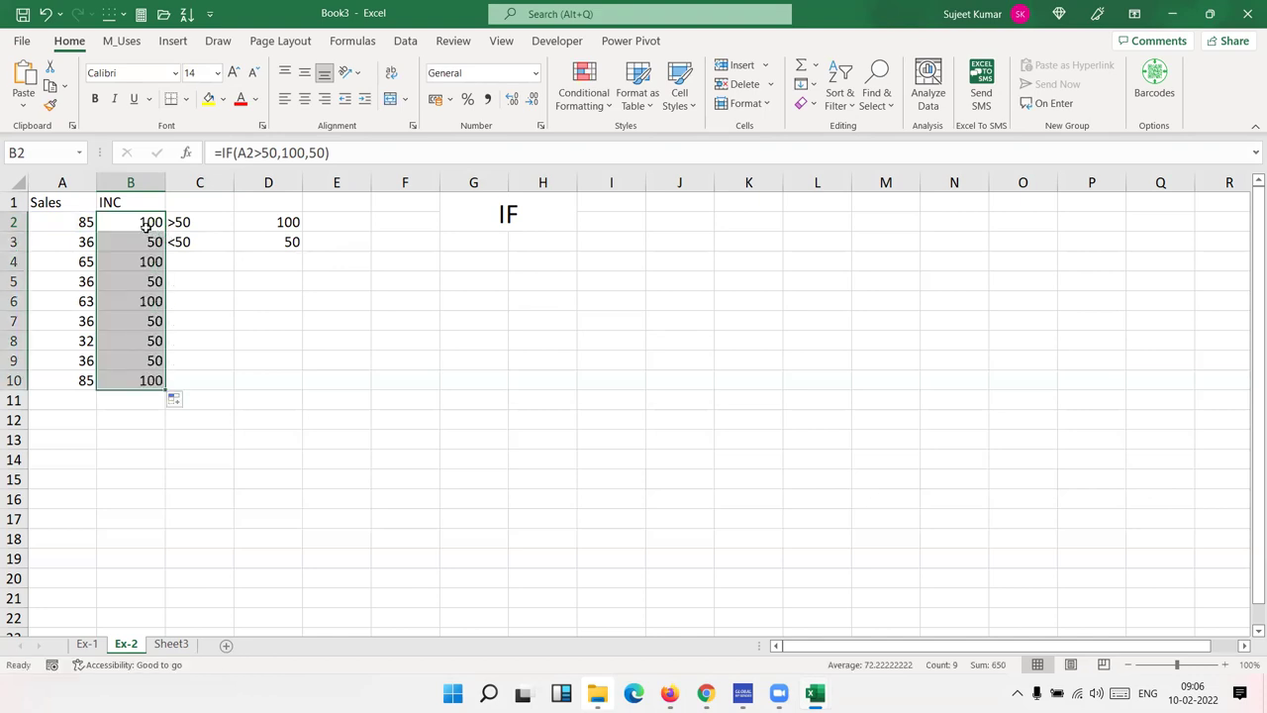
{"action": "left_click", "coordinate": [146, 226]}
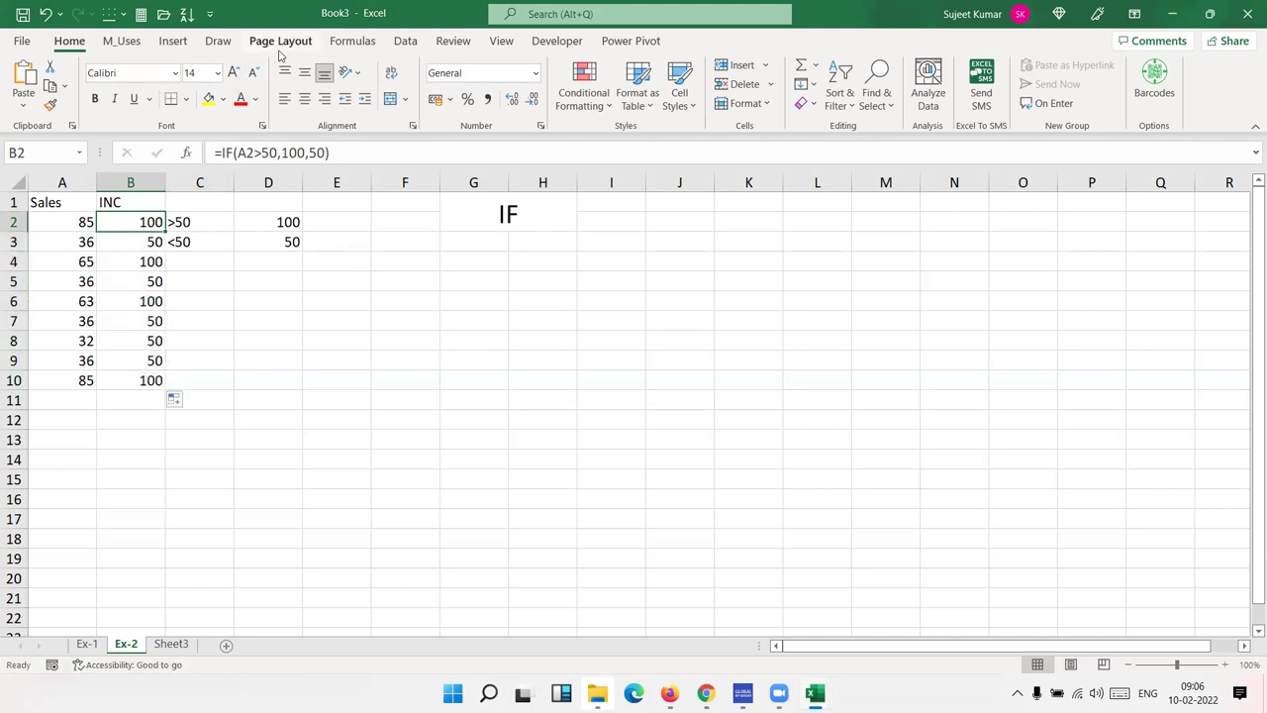
{"action": "left_click", "coordinate": [364, 49]}
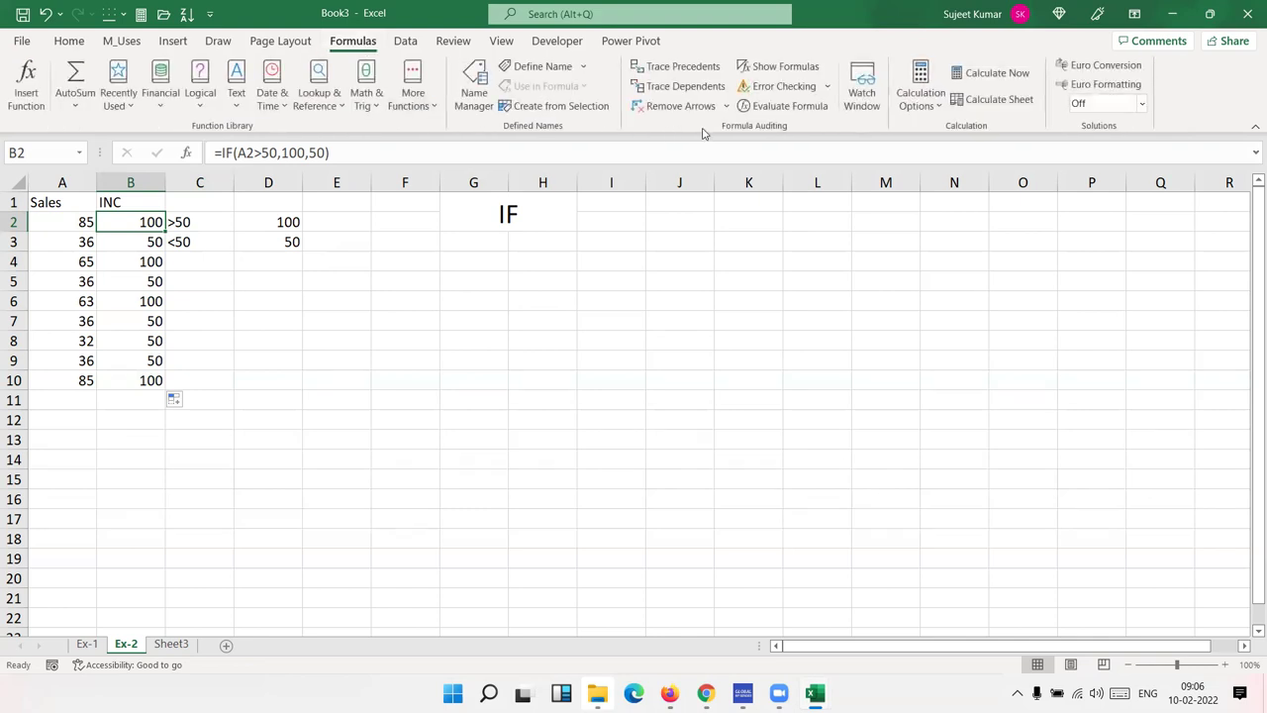
{"action": "left_click", "coordinate": [787, 109]}
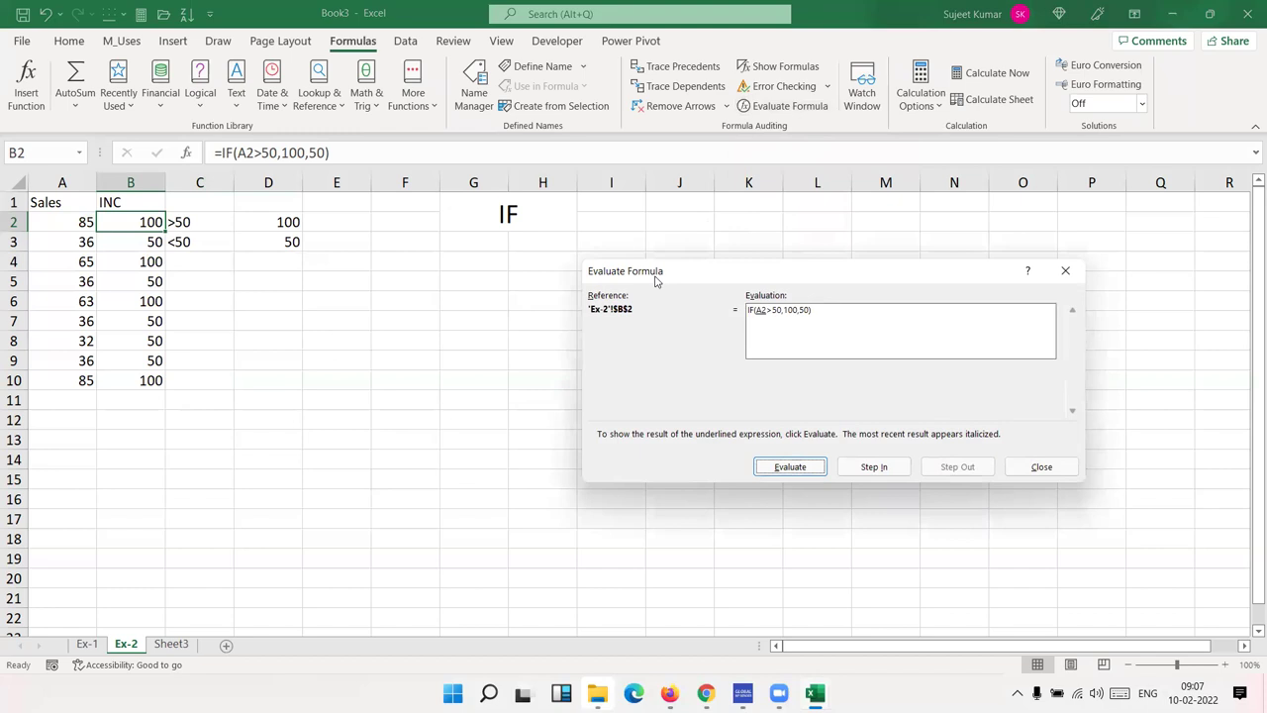
{"action": "left_click_drag", "start_coordinate": [652, 278], "coordinate": [288, 212]}
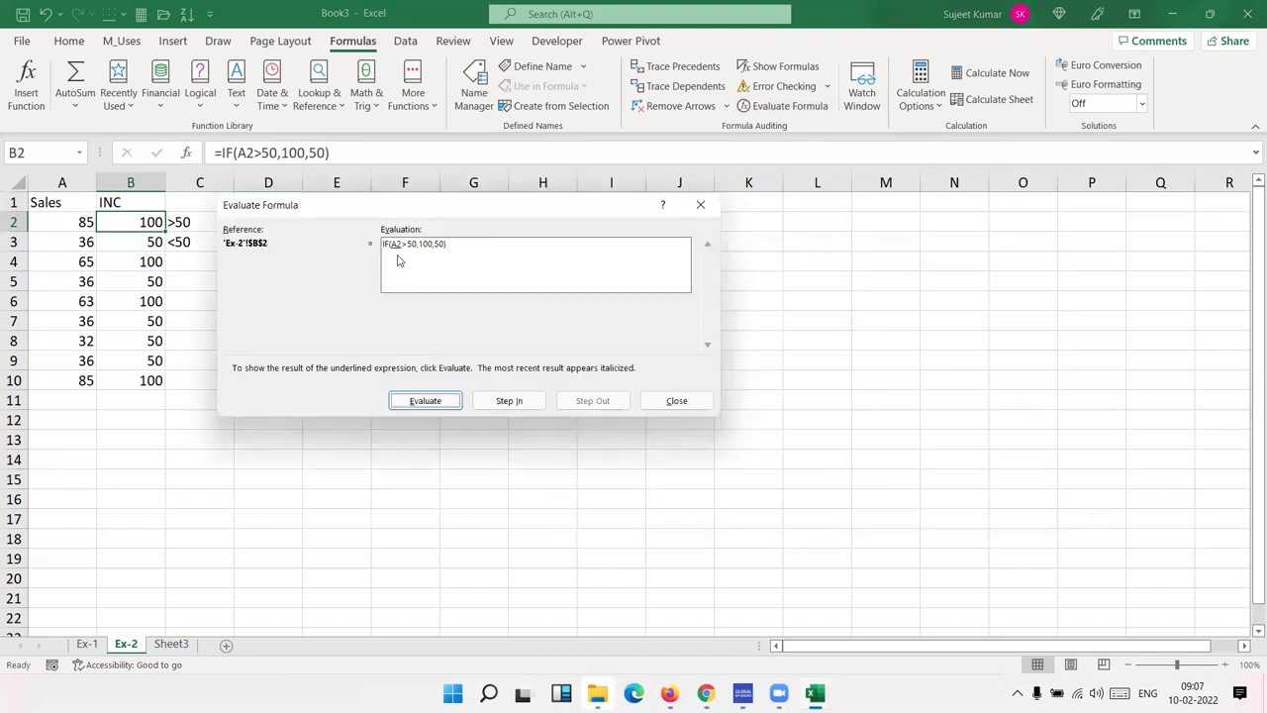
{"action": "left_click", "coordinate": [424, 402]}
{"action": "left_click", "coordinate": [405, 254]}
{"action": "left_click", "coordinate": [433, 403]}
{"action": "left_click_drag", "start_coordinate": [400, 249], "coordinate": [446, 229]}
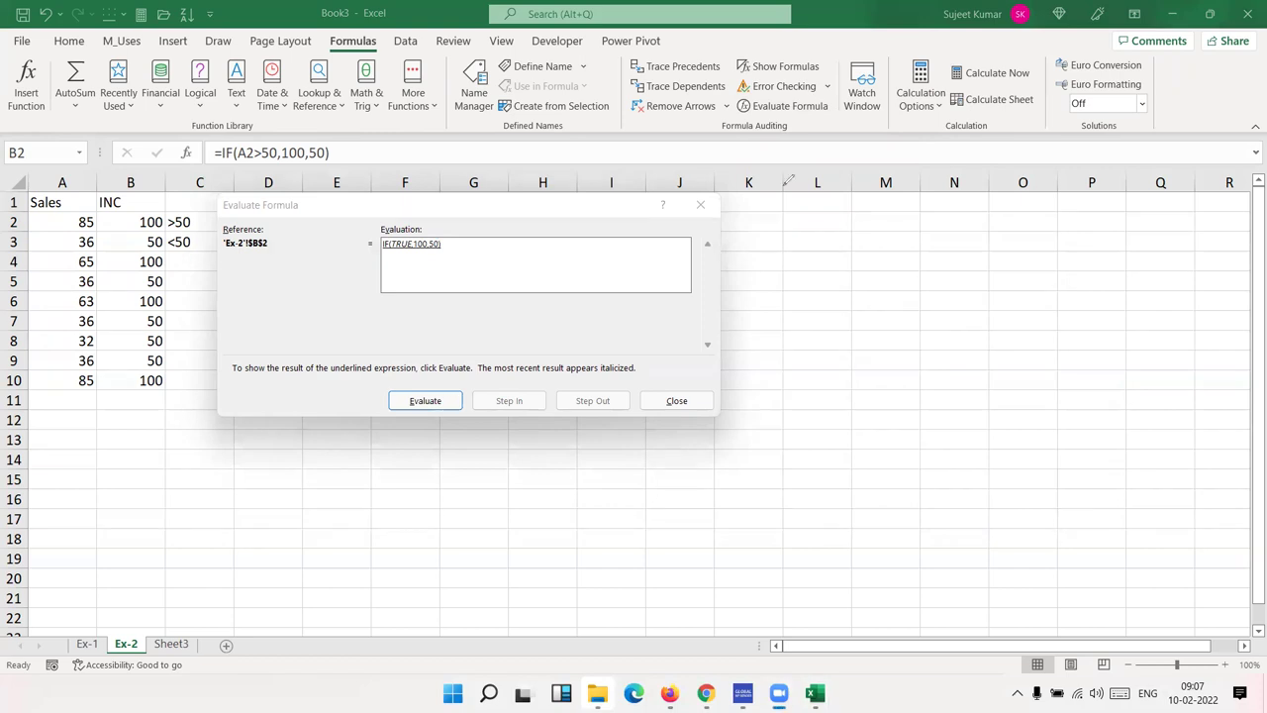
{"action": "left_click", "coordinate": [412, 404]}
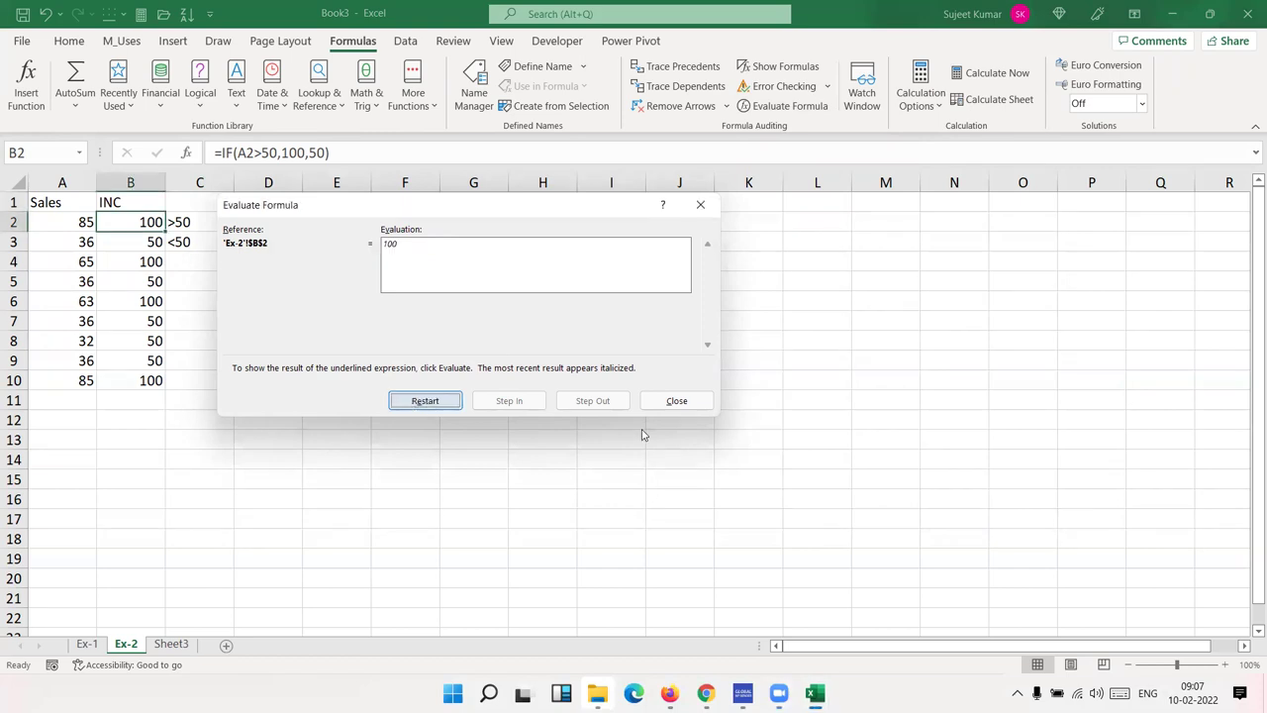
{"action": "left_click", "coordinate": [675, 406]}
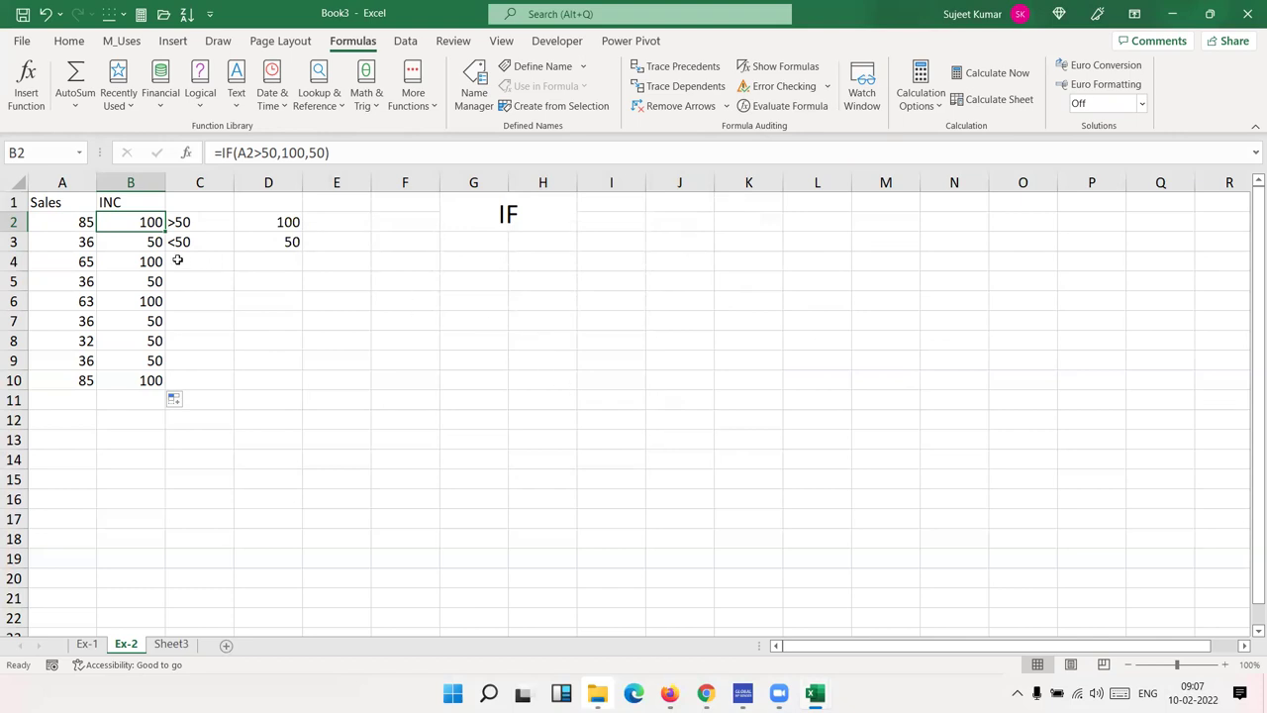
Add a Name header in J1 and fill a series of first names downward from J2.
{"action": "left_click", "coordinate": [668, 206]}
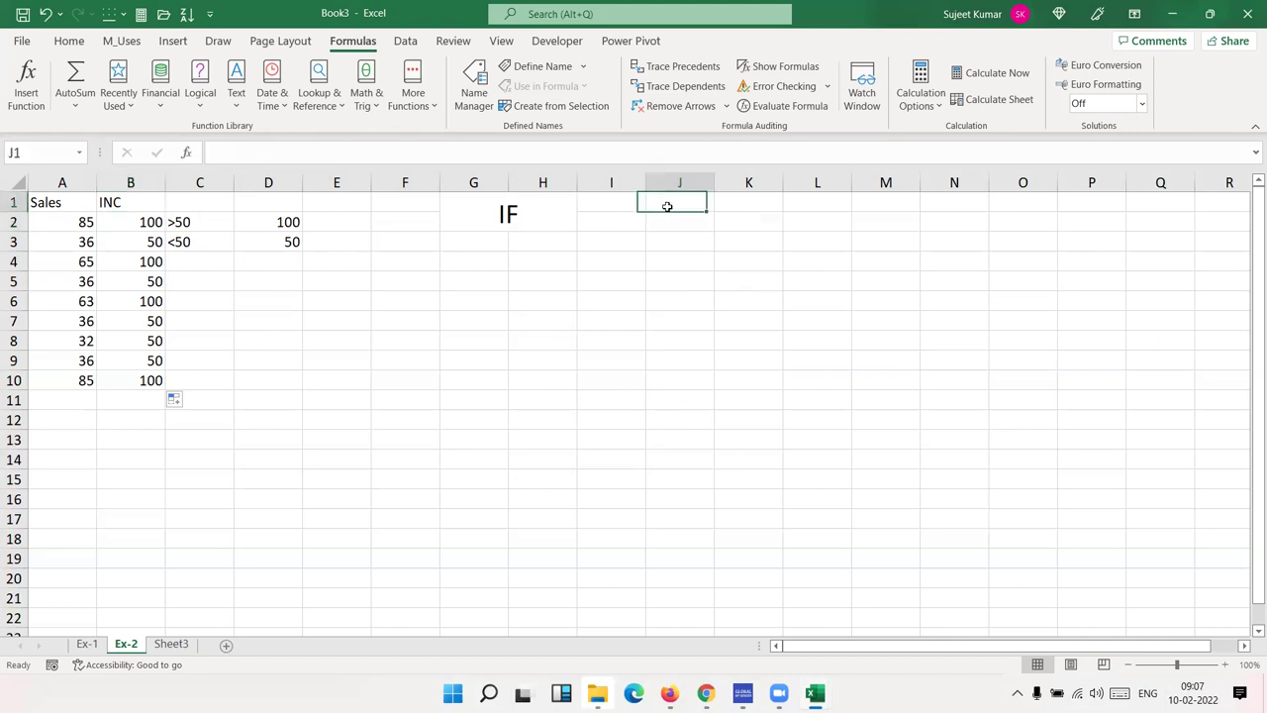
{"action": "type", "text": "Nam"}
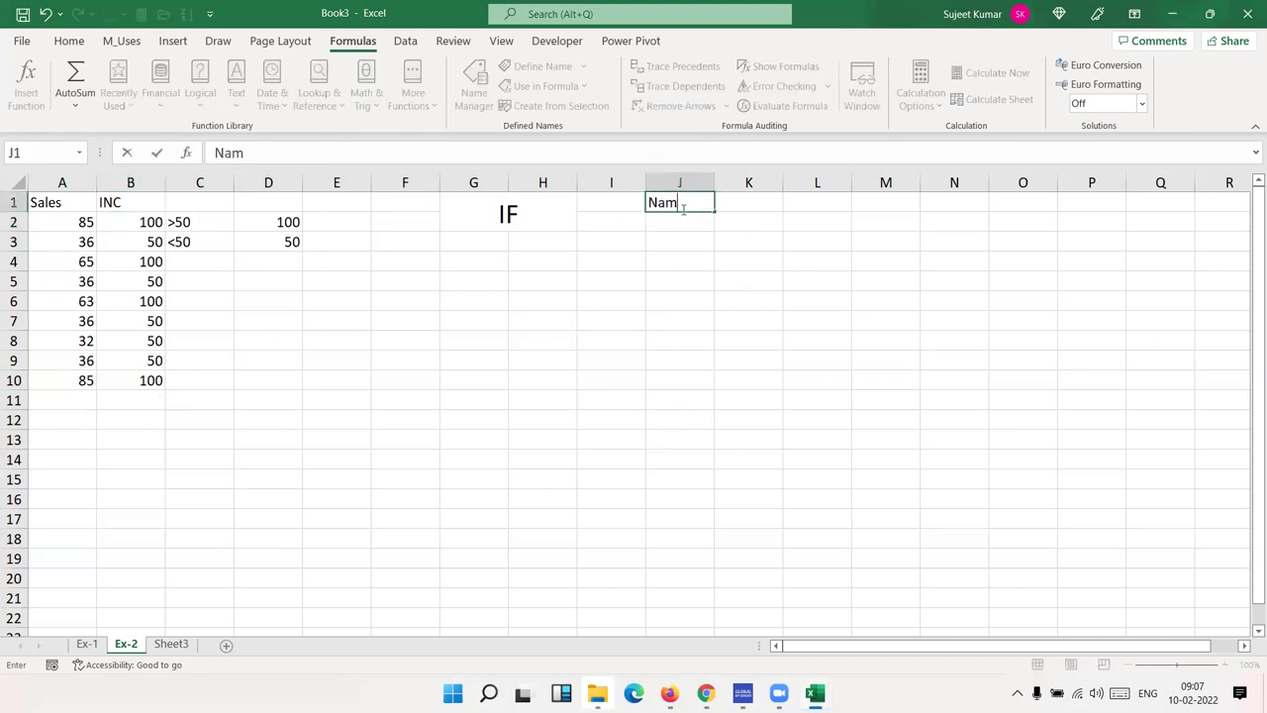
{"action": "type", "text": "e"}
{"action": "key", "text": "Return"}
{"action": "type", "text": "Puja"}
{"action": "mouse_move", "coordinate": [634, 259]}
{"action": "left_mouse_down"}
{"action": "mouse_move", "coordinate": [683, 260]}
{"action": "mouse_move", "coordinate": [742, 691]}
{"action": "left_mouse_up"}
{"action": "left_click", "coordinate": [693, 224]}
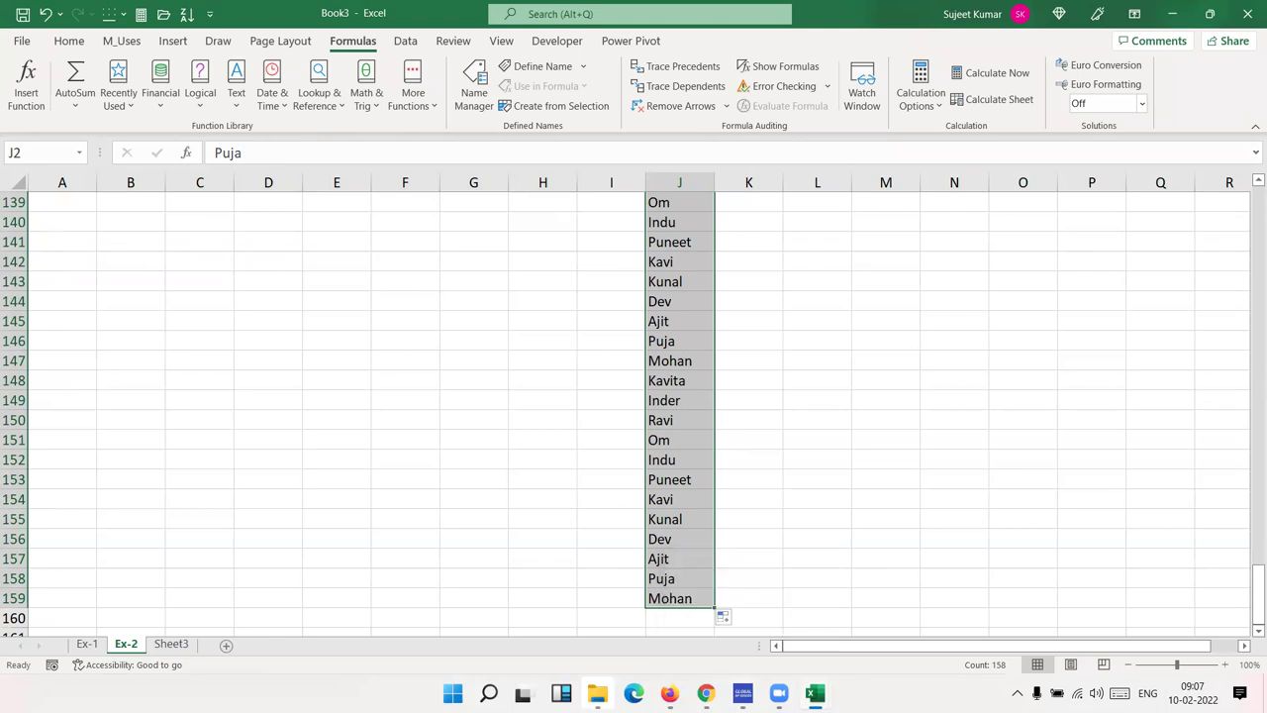
Clear the names below row 120 and select the list J2:J120.
{"action": "scroll", "coordinate": [634, 416], "scroll_direction": "up", "scroll_amount": 20}
{"action": "left_click", "coordinate": [679, 222]}
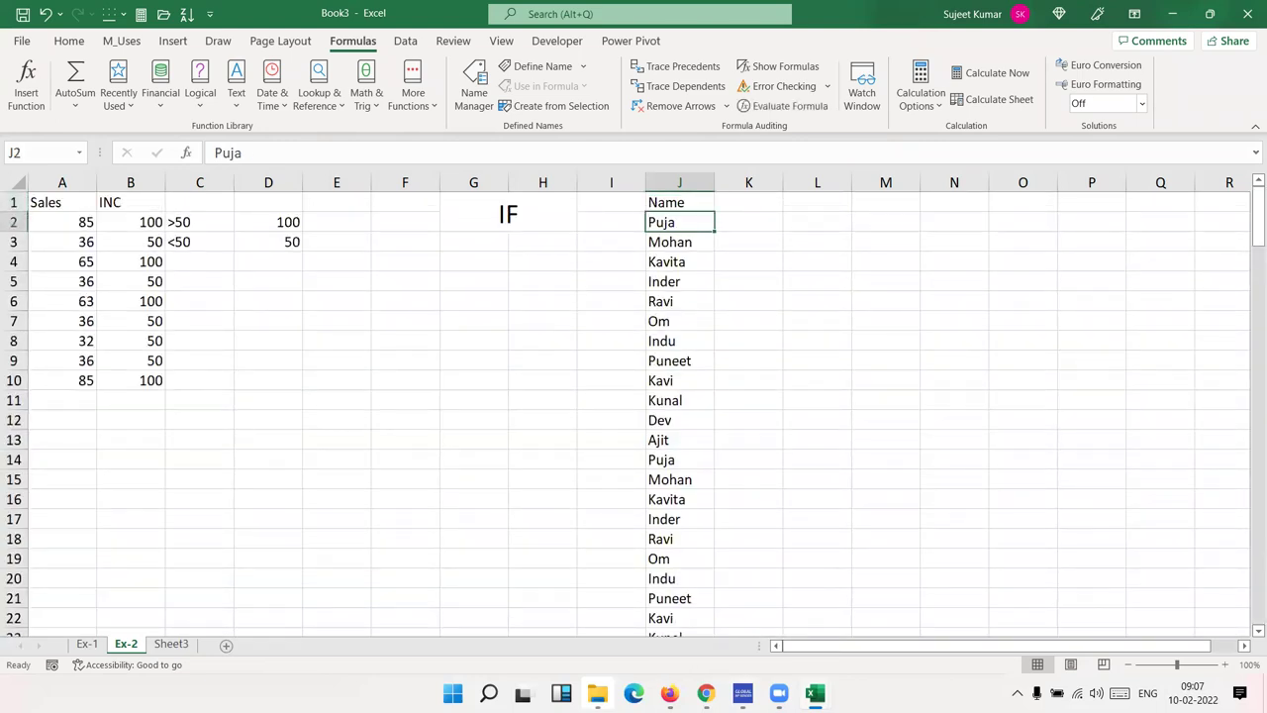
{"action": "key", "text": "ctrl+Down"}
{"action": "key", "text": "Up"}
{"action": "key", "text": "Up"}
{"action": "key", "text": "Up"}
{"action": "key", "text": "Up"}
{"action": "key", "text": "Up"}
{"action": "key", "text": "Up"}
{"action": "key", "text": "Up"}
{"action": "key", "text": "Up"}
{"action": "key", "text": "Up"}
{"action": "key", "text": "Up"}
{"action": "key", "text": "ctrl+shift+Down"}
{"action": "key", "text": "Delete"}
{"action": "key", "text": "Up"}
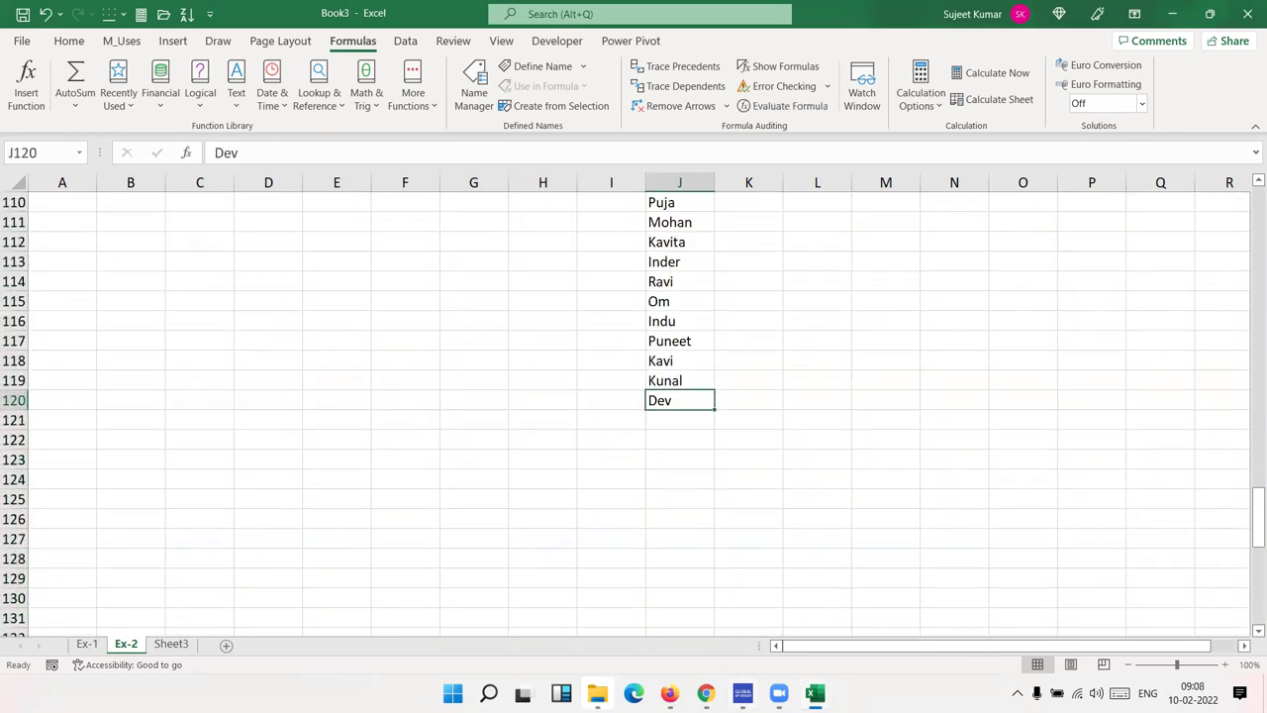
{"action": "key", "text": "ctrl+Up"}
{"action": "key", "text": "Down"}
{"action": "key", "text": "ctrl+shift+Down"}
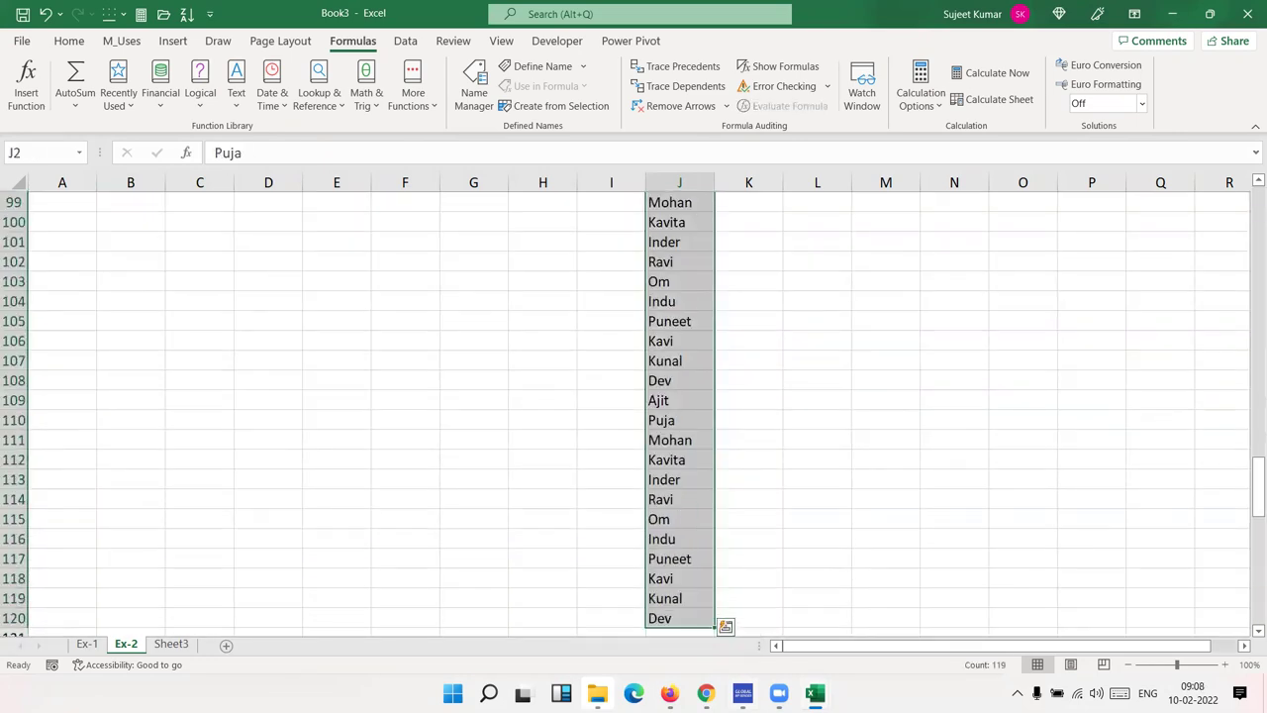
Sort J2:J120 A to Z so identical names form blocks such as J2:J10 and J11:J20.
{"action": "left_click", "coordinate": [68, 40]}
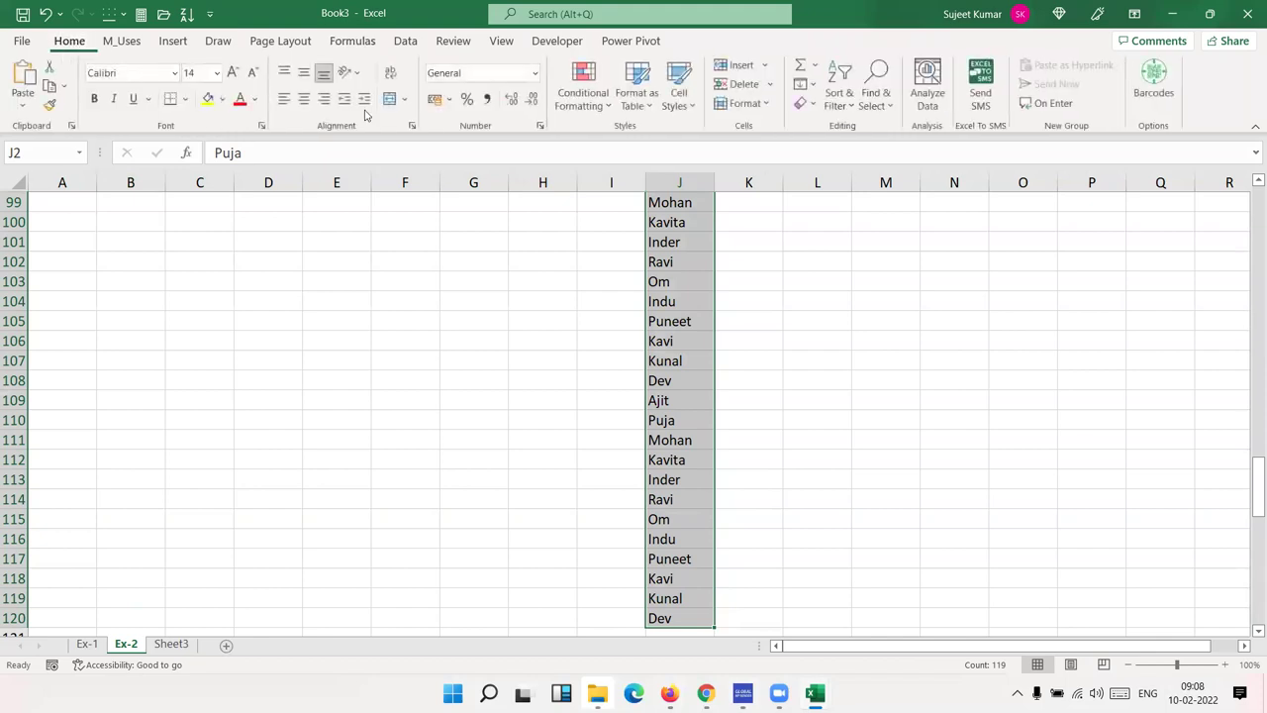
{"action": "left_click", "coordinate": [850, 105]}
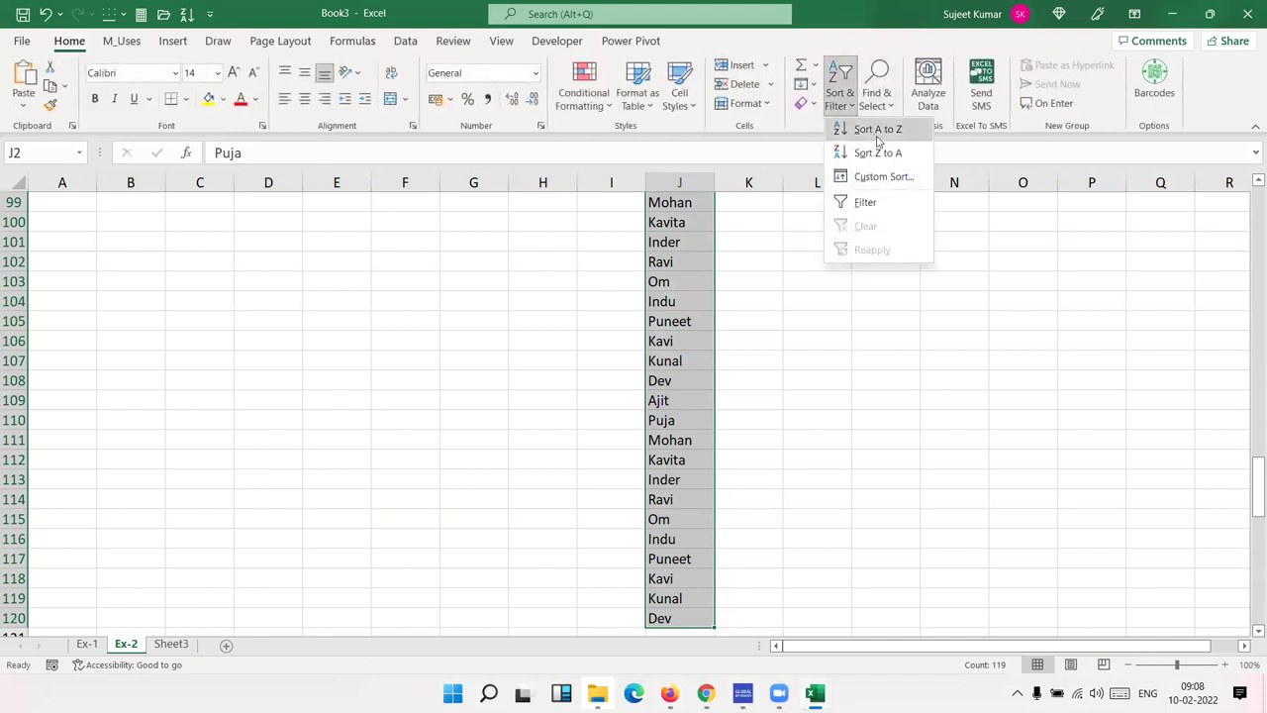
{"action": "left_click", "coordinate": [878, 130]}
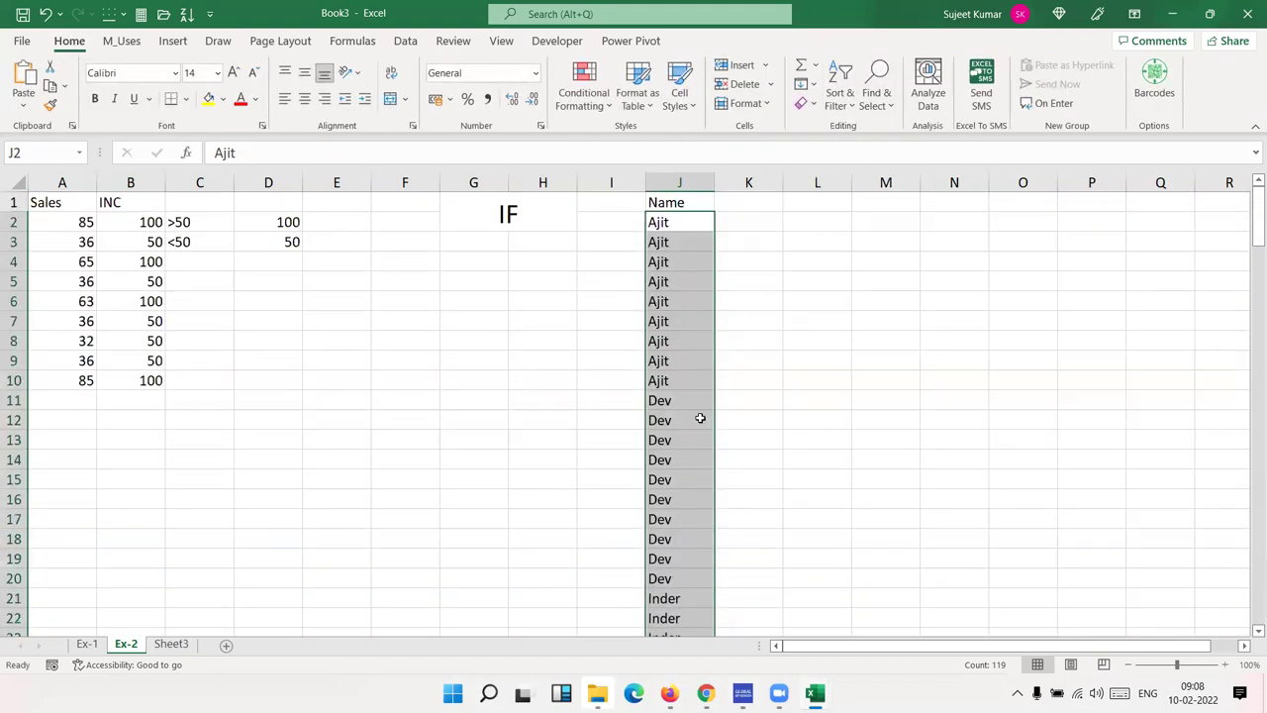
{"action": "left_click_drag", "start_coordinate": [661, 386], "coordinate": [651, 220]}
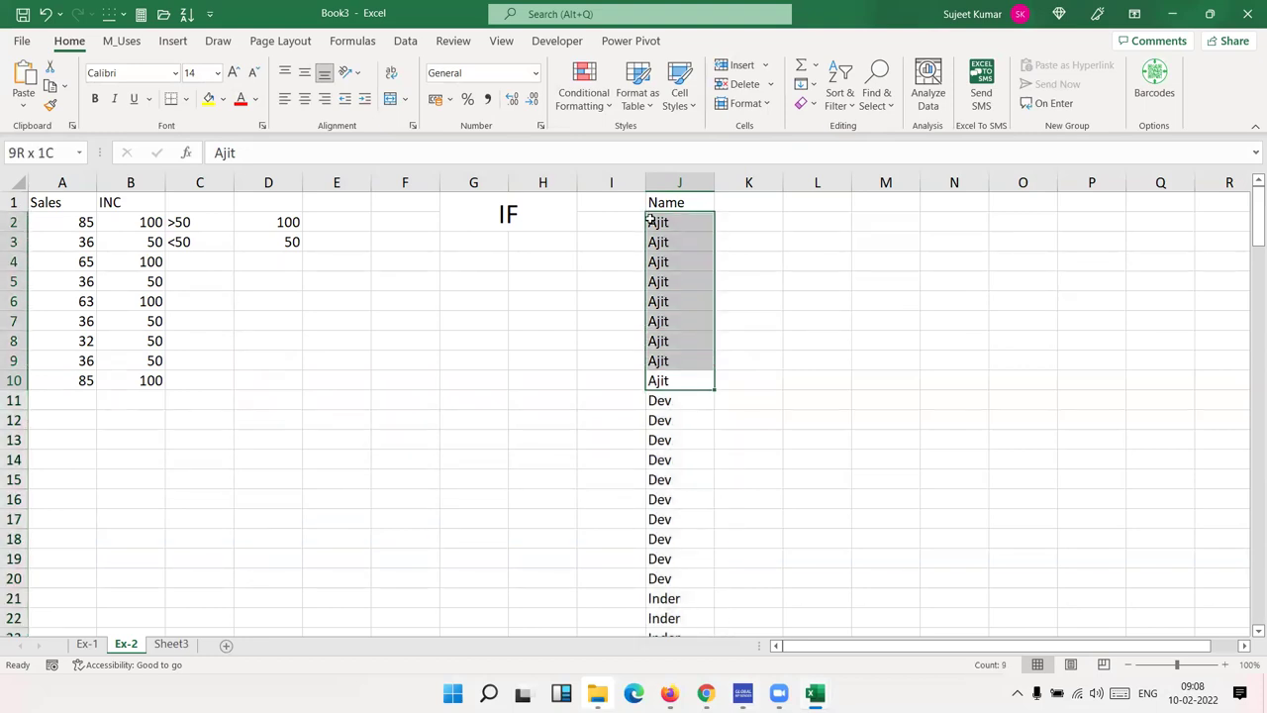
{"action": "left_click", "coordinate": [696, 242]}
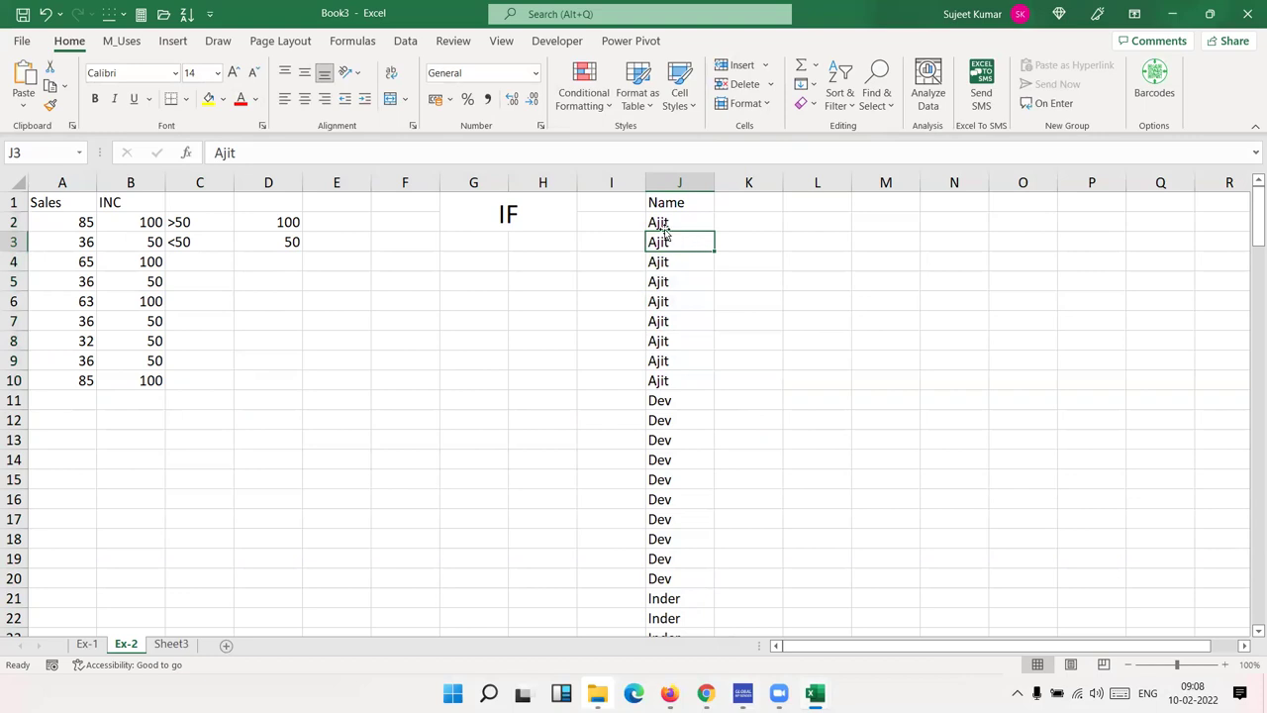
{"action": "left_click", "coordinate": [659, 222]}
{"action": "left_click", "coordinate": [670, 401]}
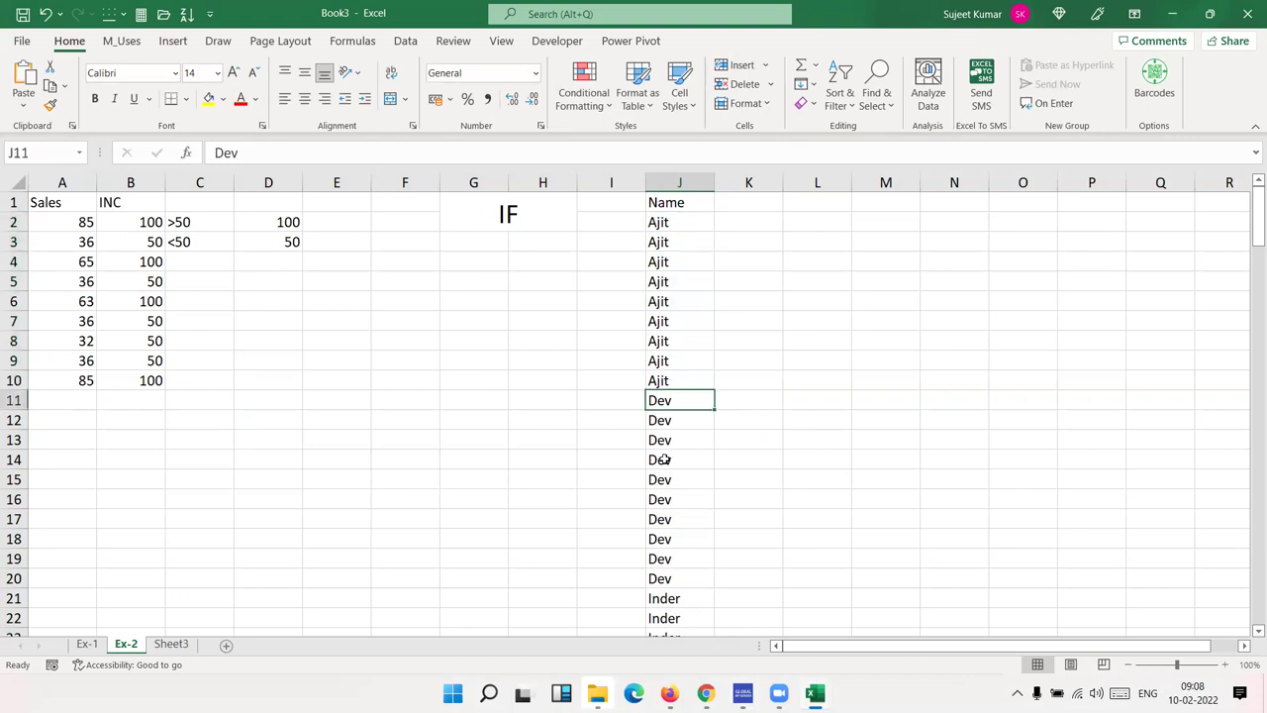
{"action": "left_click", "coordinate": [662, 224]}
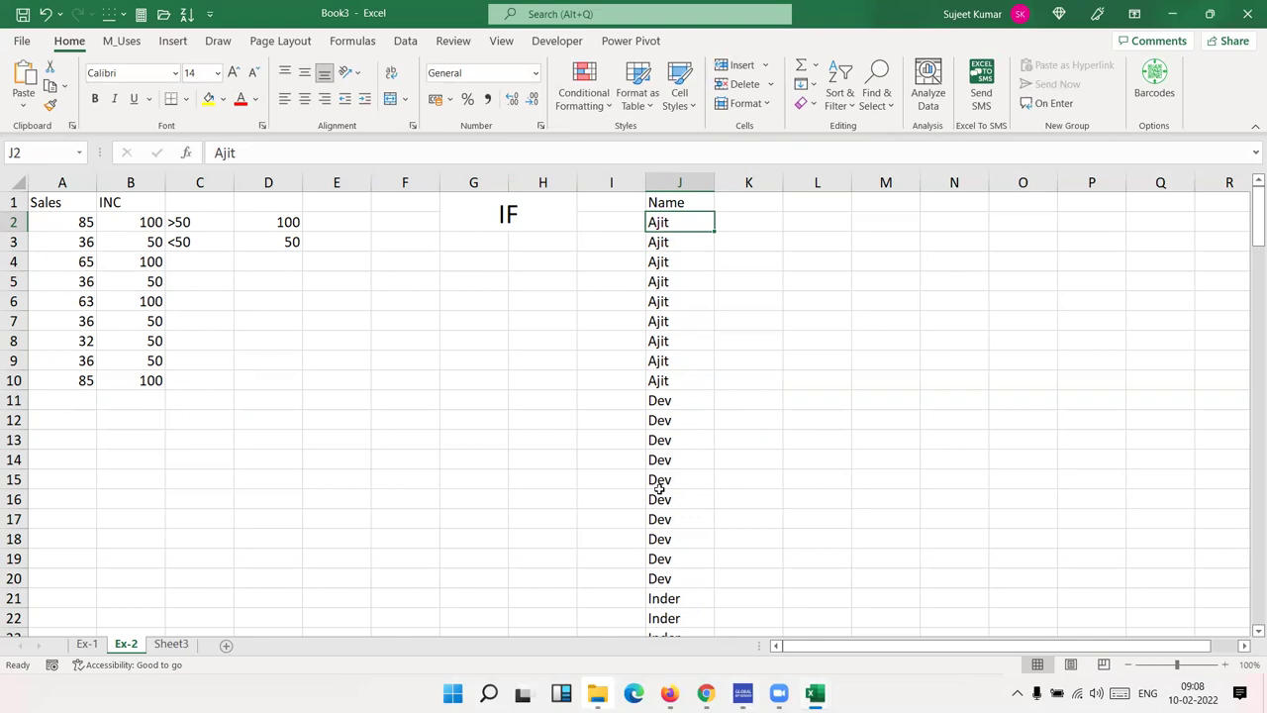
{"action": "scroll", "coordinate": [660, 493], "scroll_direction": "down", "scroll_amount": 7}
{"action": "scroll", "coordinate": [657, 489], "scroll_direction": "down", "scroll_amount": 3}
{"action": "scroll", "coordinate": [657, 489], "scroll_direction": "up", "scroll_amount": 10}
{"action": "left_click", "coordinate": [751, 225]}
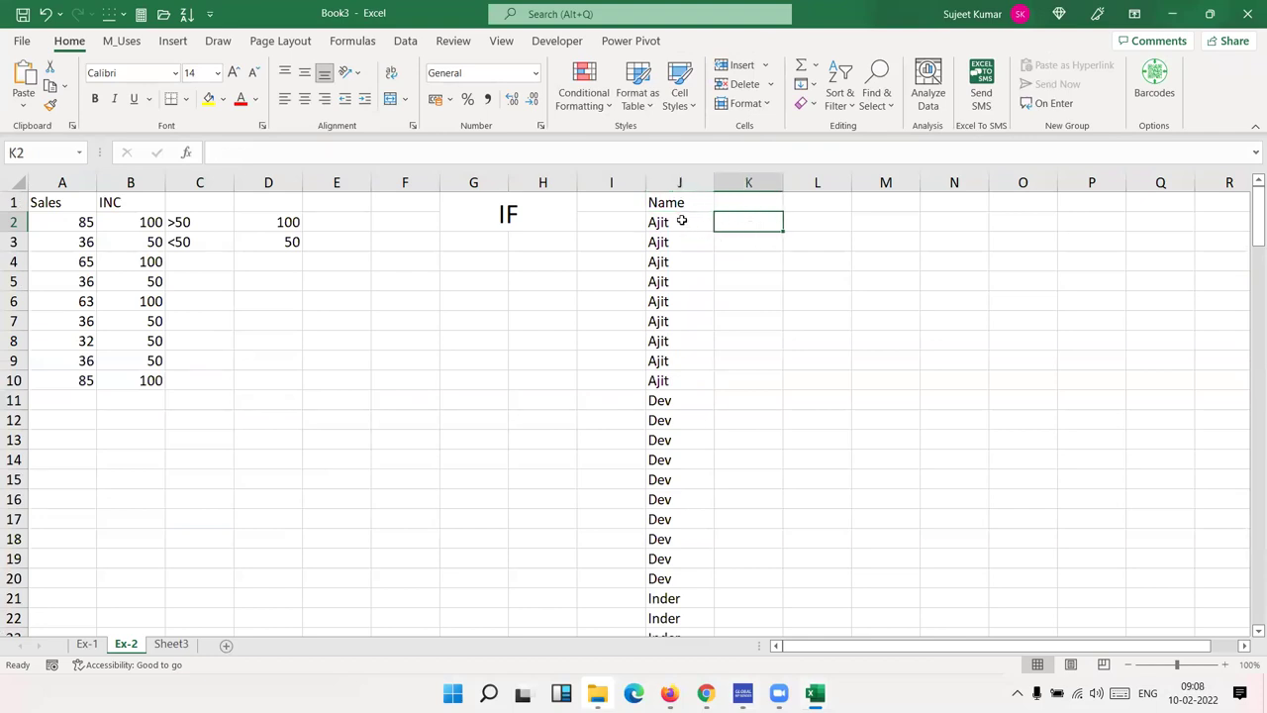
Enter =IF(J2=J1,"D","U") in K2 to flag whether each name repeats the one above.
{"action": "left_click_drag", "start_coordinate": [683, 223], "coordinate": [680, 202]}
{"action": "left_click", "coordinate": [741, 221]}
{"action": "type", "text": "=IF("}
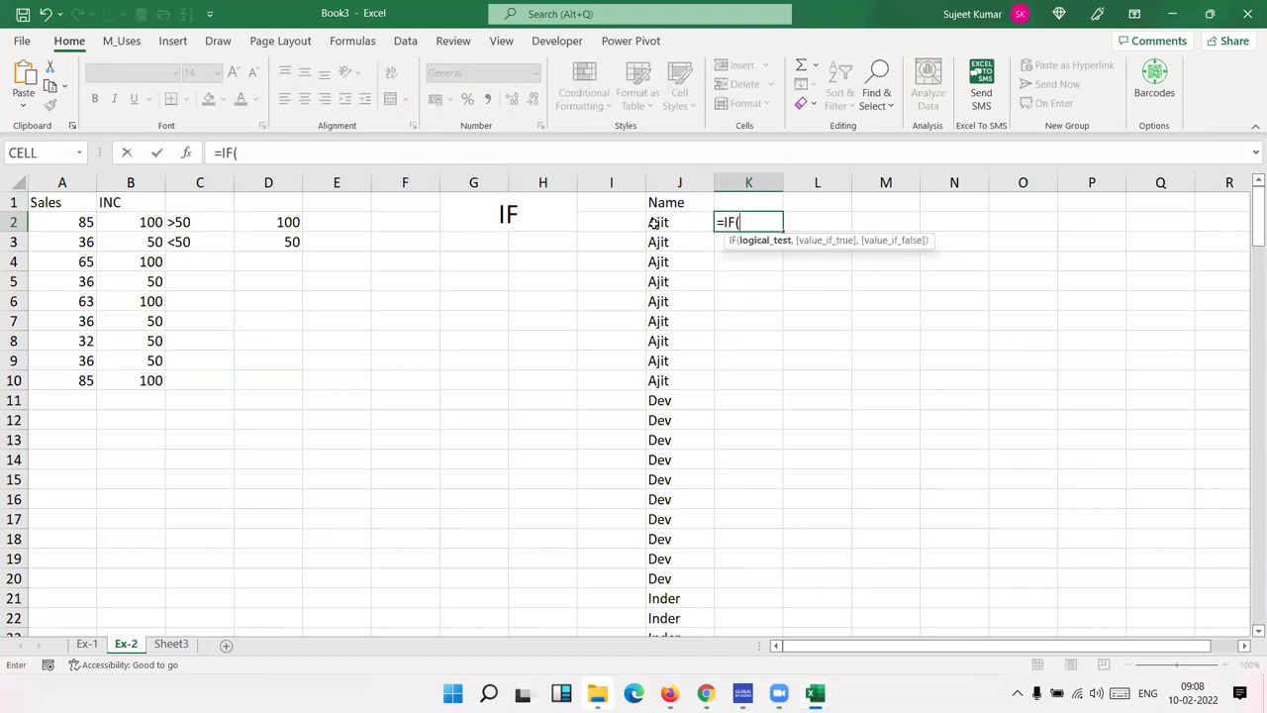
{"action": "left_click", "coordinate": [654, 223]}
{"action": "type", "text": "="}
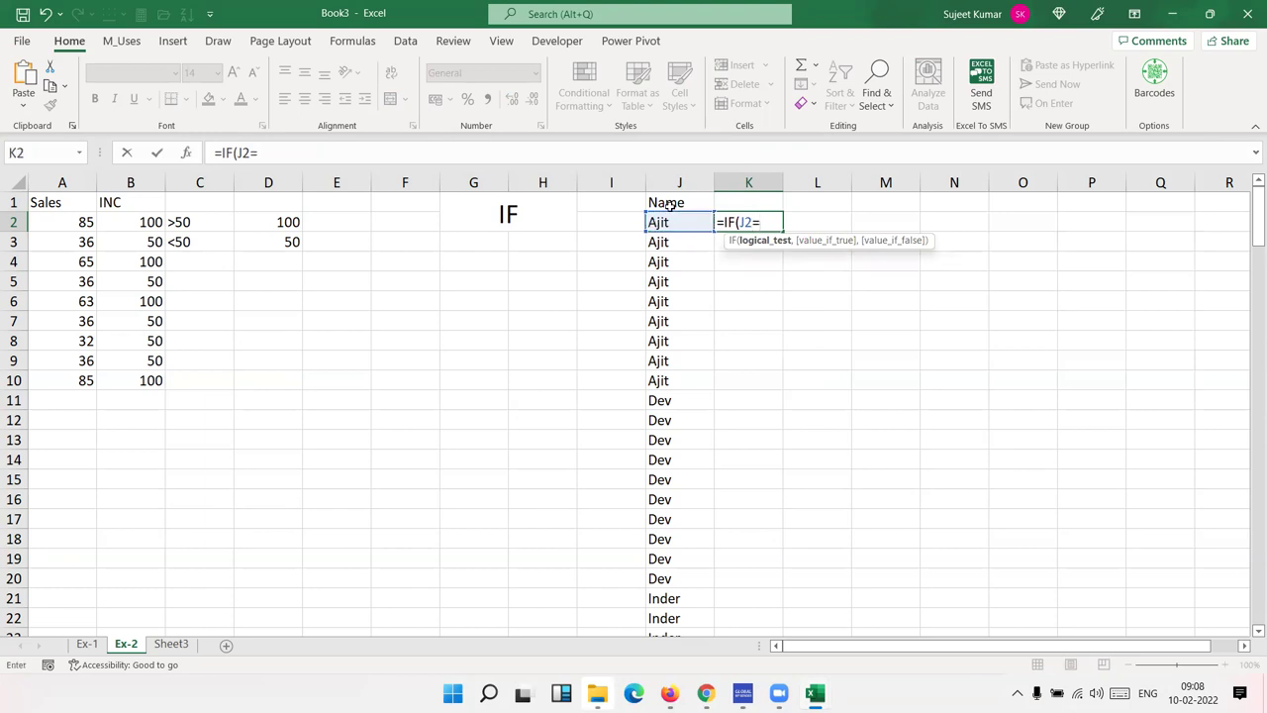
{"action": "left_click", "coordinate": [677, 202]}
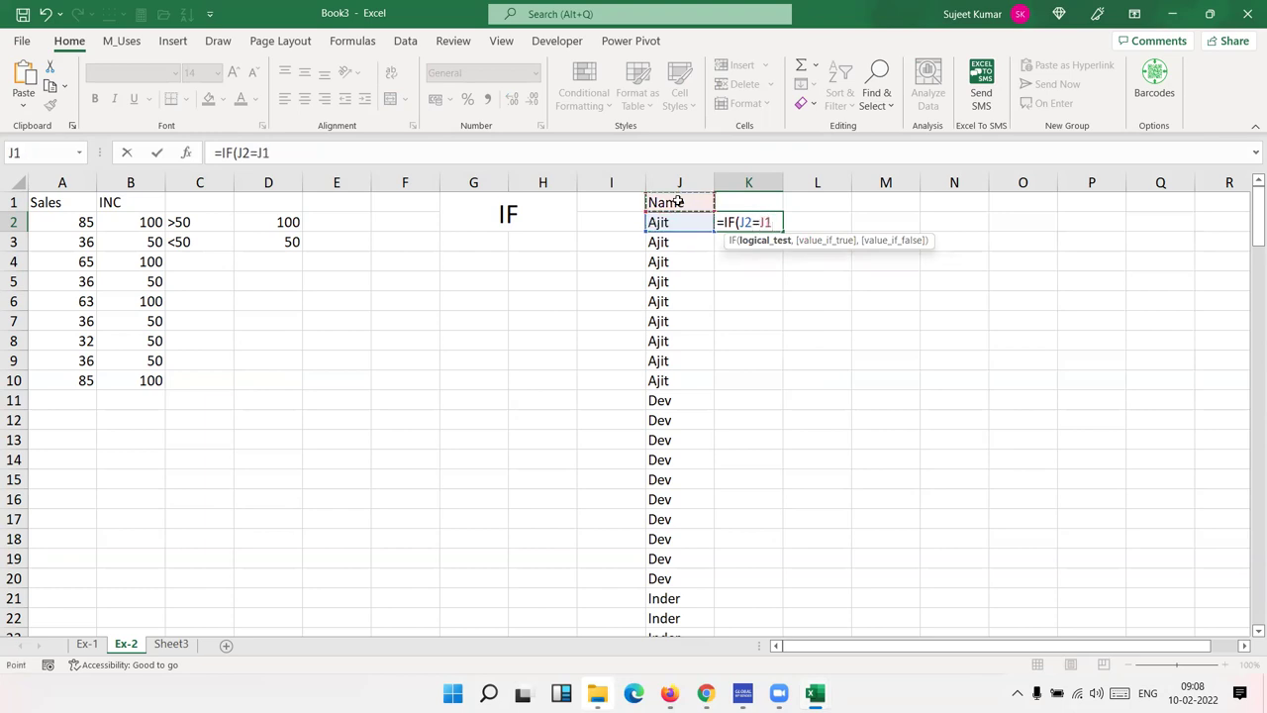
{"action": "type", "text": ","}
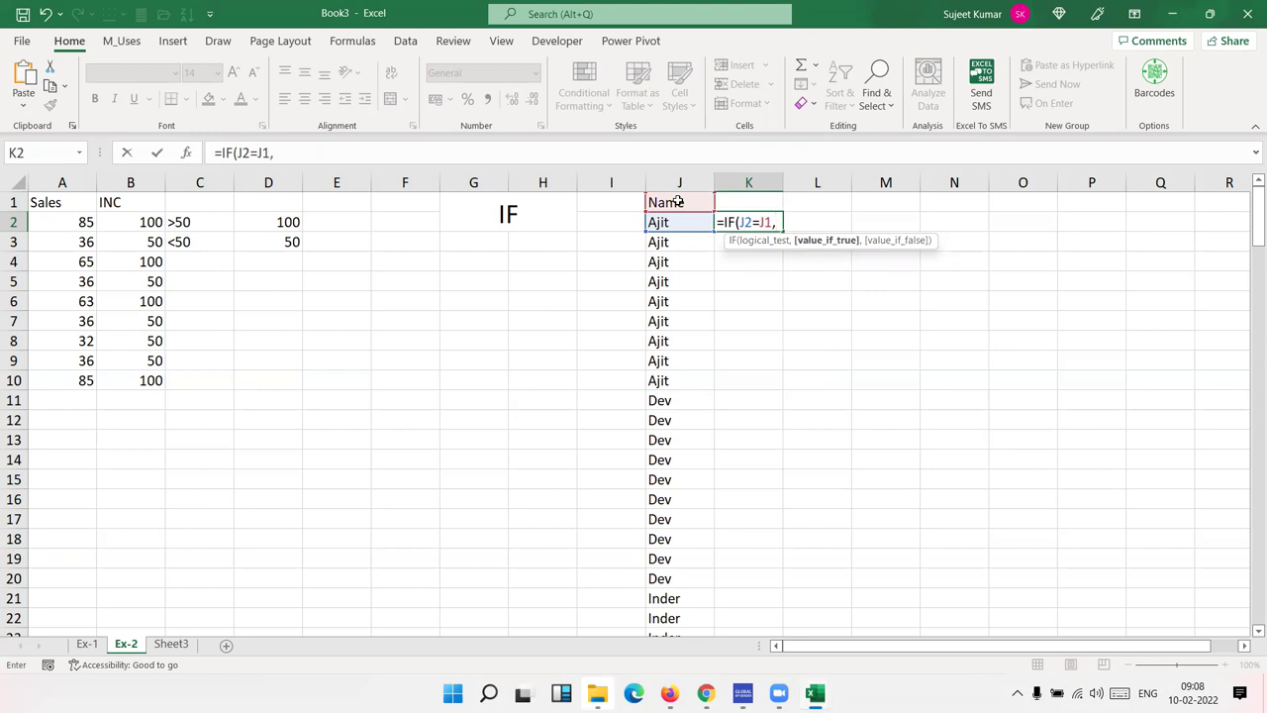
{"action": "type", "text": "\"D\",\"U"}
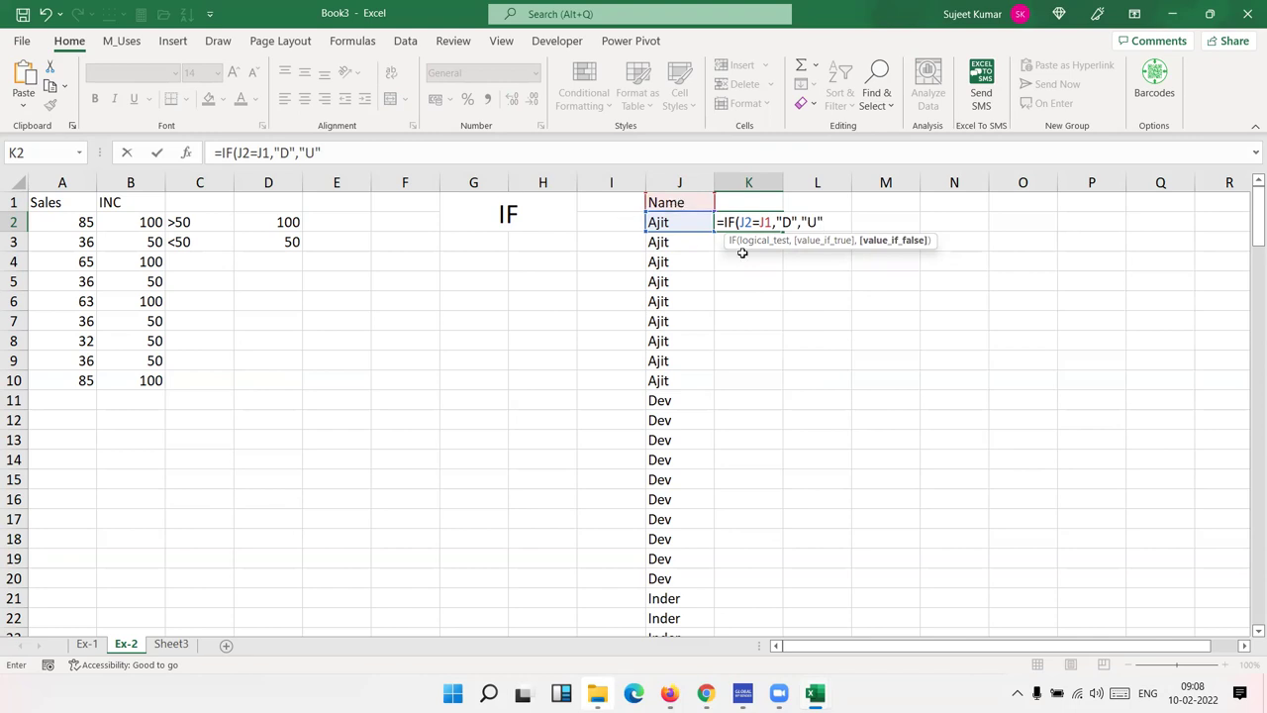
{"action": "left_click", "coordinate": [745, 222]}
{"action": "key", "text": "Return"}
{"action": "left_click", "coordinate": [744, 220]}
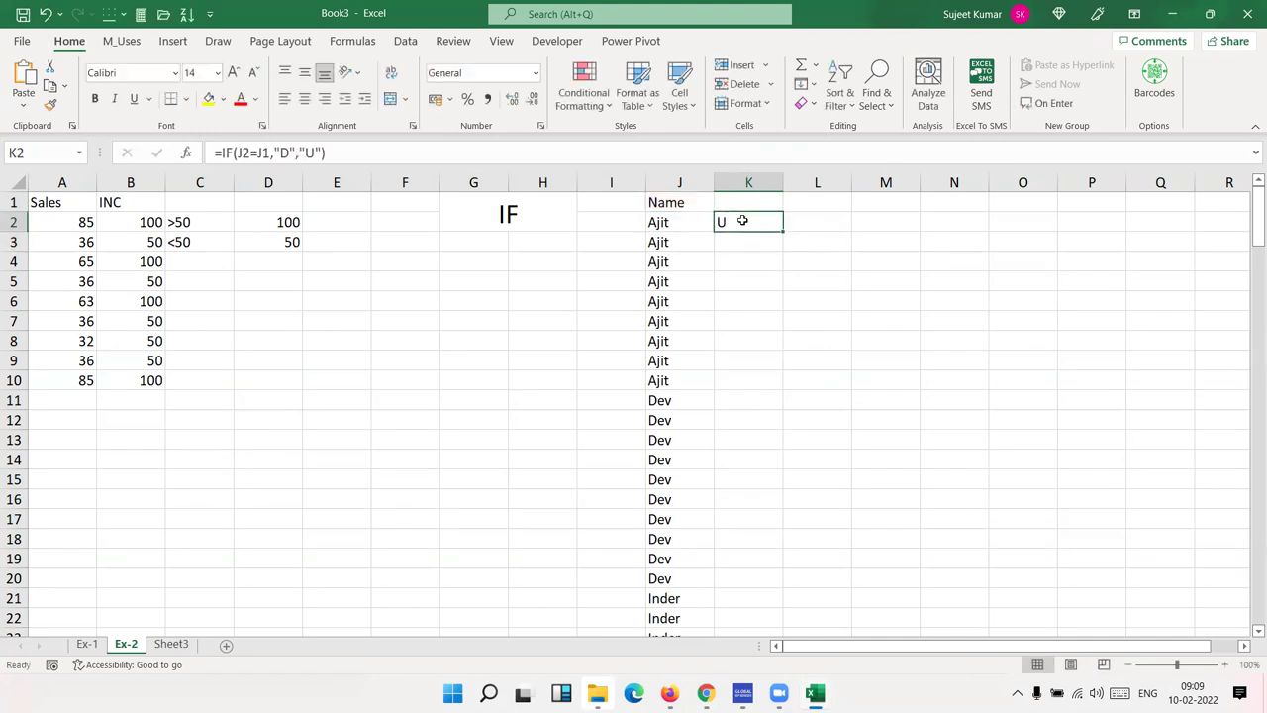
Copy K2's formula down to K3, where it shows D for a repeated name.
{"action": "scroll", "coordinate": [784, 235], "scroll_direction": "up", "scroll_amount": 6, "text": "ctrl"}
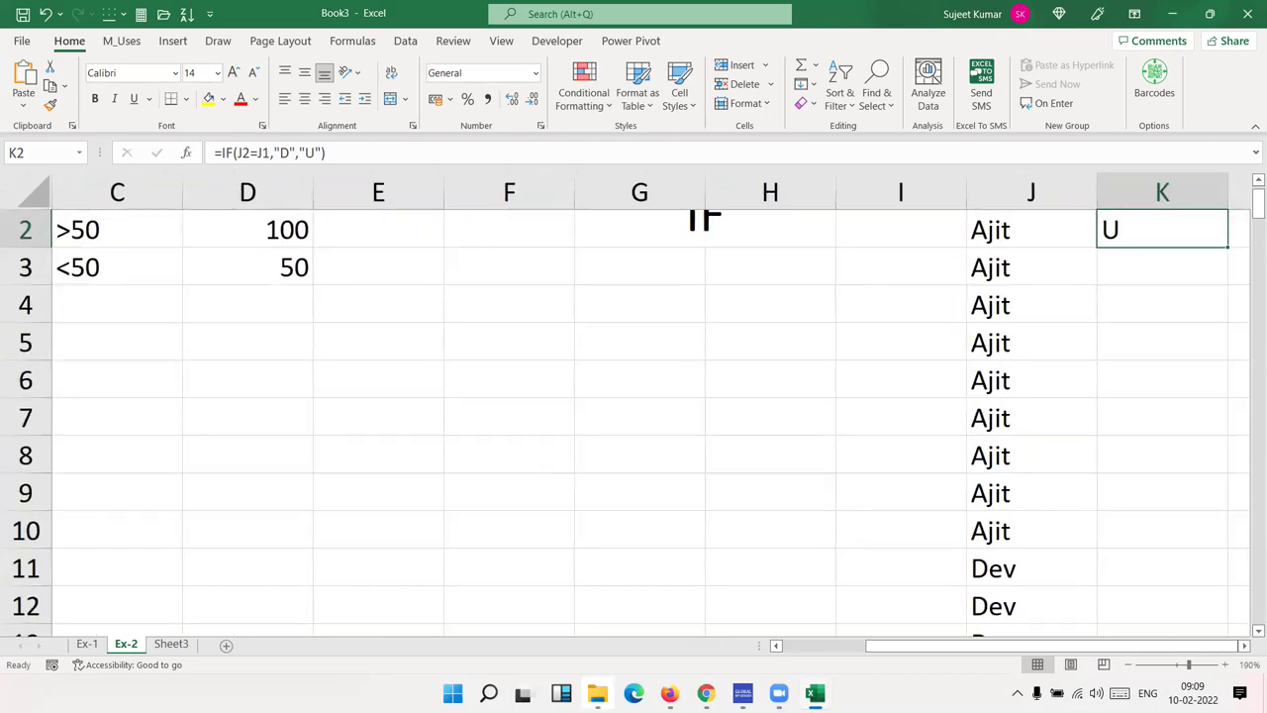
{"action": "scroll", "coordinate": [790, 492], "scroll_direction": "right", "scroll_amount": 6}
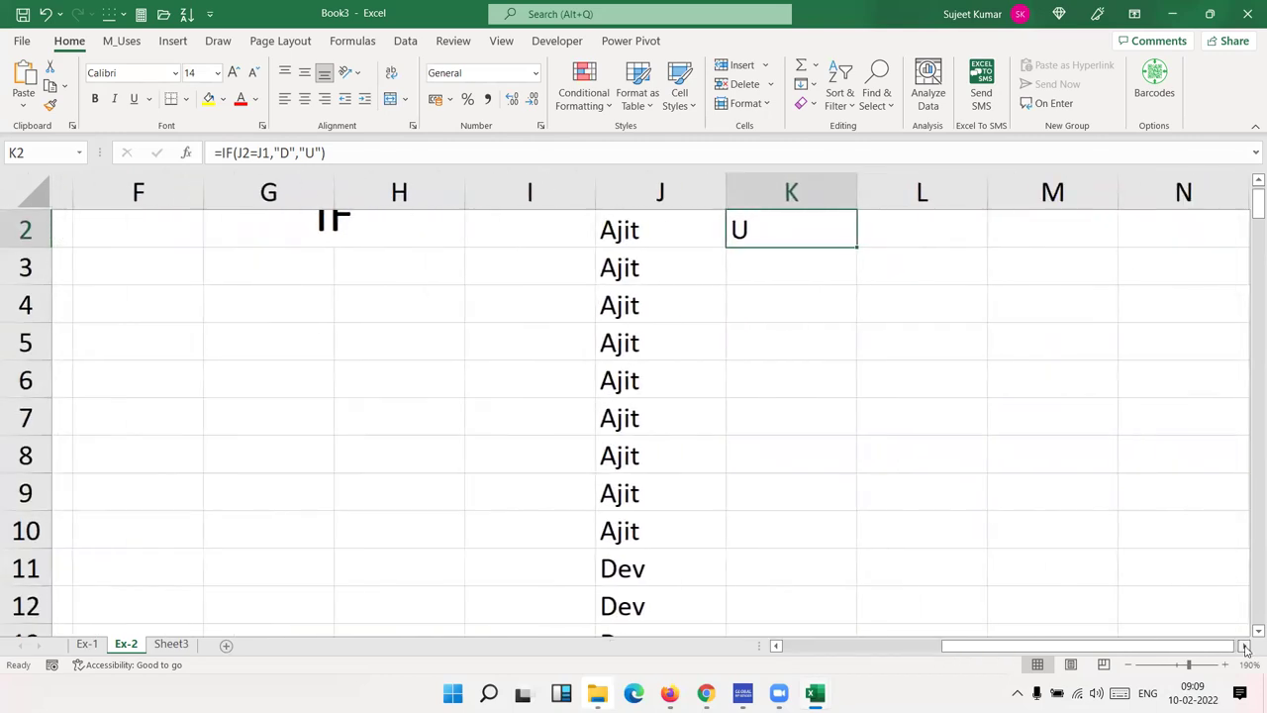
{"action": "scroll", "coordinate": [540, 399], "scroll_direction": "up", "scroll_amount": 3, "text": "ctrl"}
{"action": "scroll", "coordinate": [541, 399], "scroll_direction": "up", "scroll_amount": 1, "text": "ctrl"}
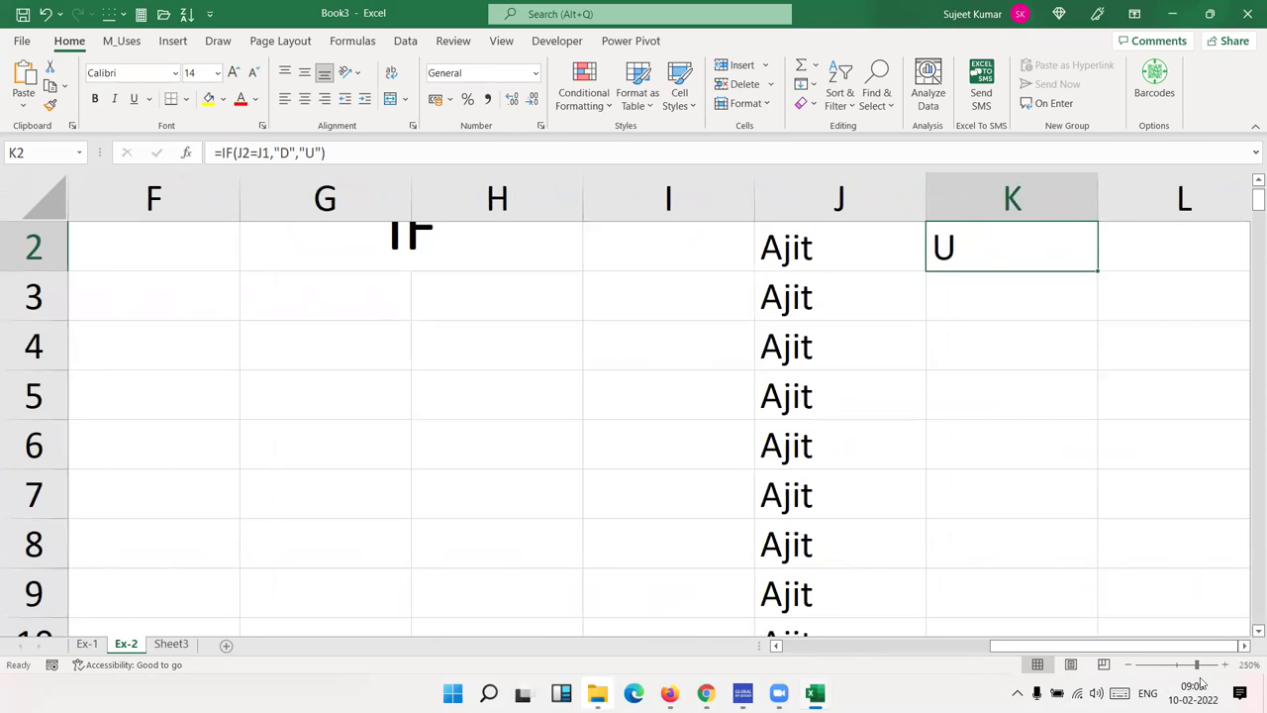
{"action": "scroll", "coordinate": [1244, 600], "scroll_direction": "up", "scroll_amount": 1}
{"action": "left_click", "coordinate": [1244, 646]}
{"action": "left_click", "coordinate": [1244, 645]}
{"action": "left_click", "coordinate": [1245, 645]}
{"action": "double_click", "coordinate": [526, 306]}
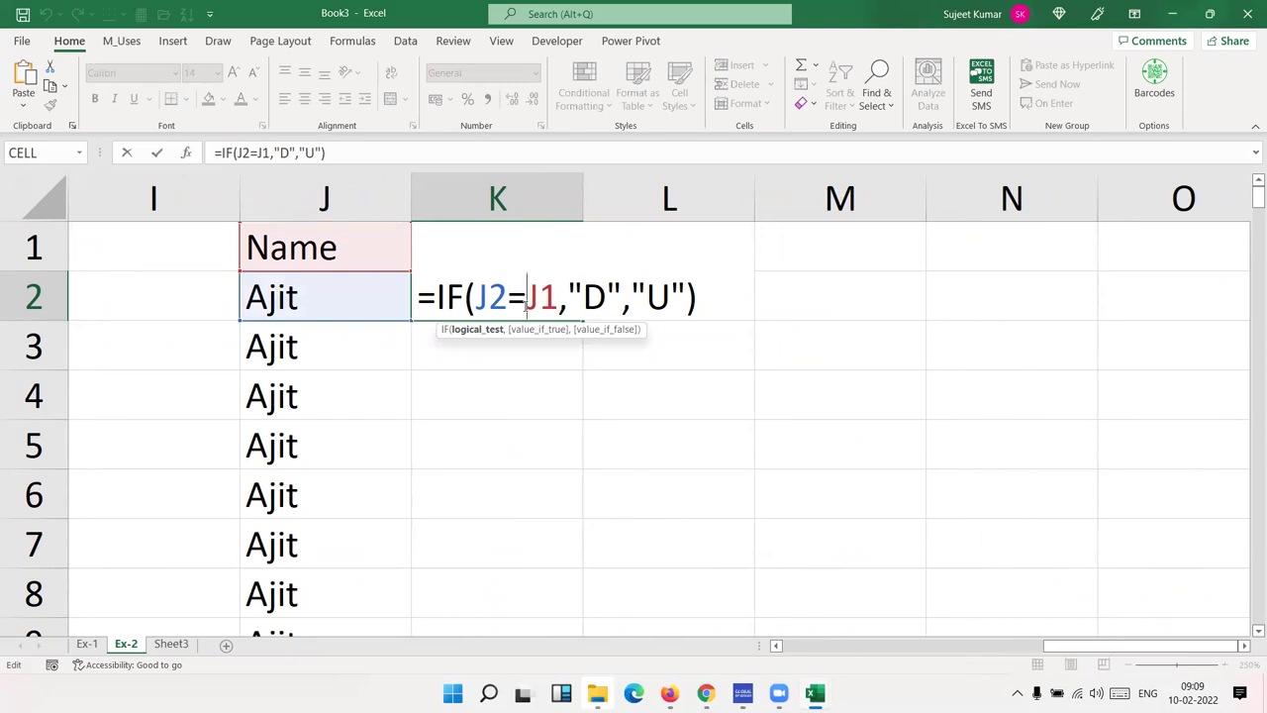
{"action": "key", "text": "Return"}
{"action": "left_click", "coordinate": [530, 307]}
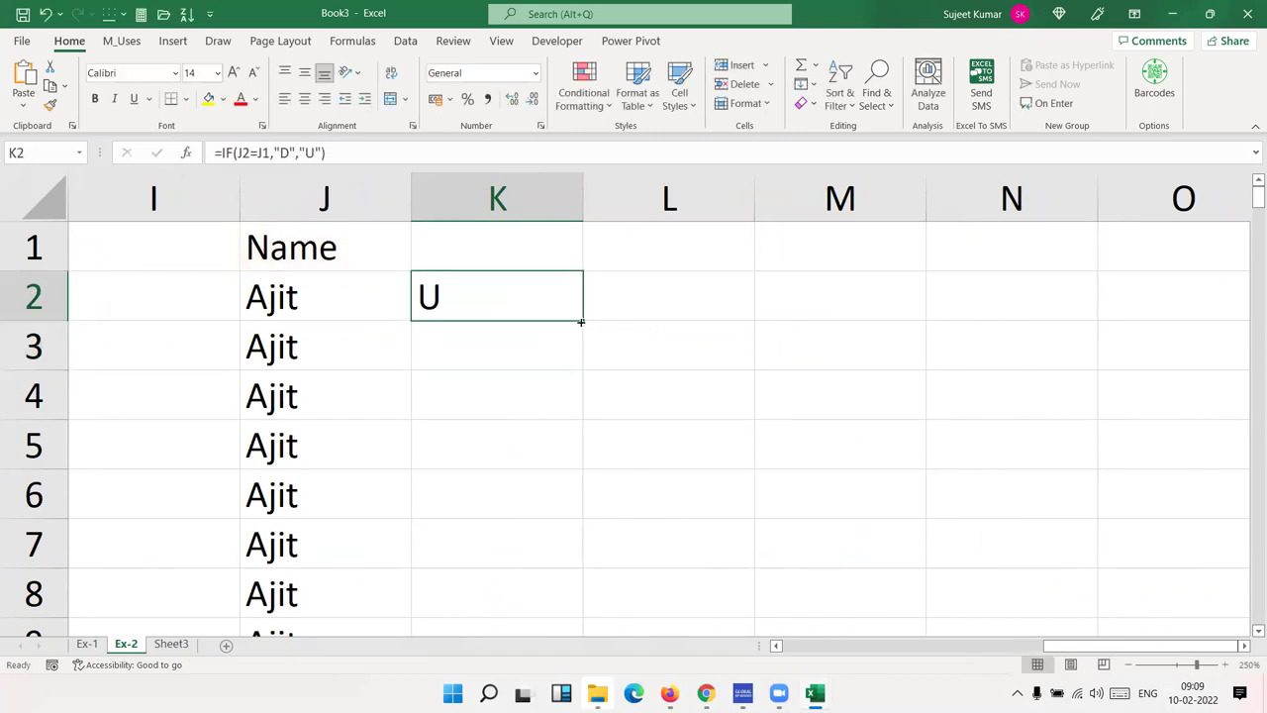
{"action": "left_click_drag", "start_coordinate": [581, 321], "coordinate": [575, 346]}
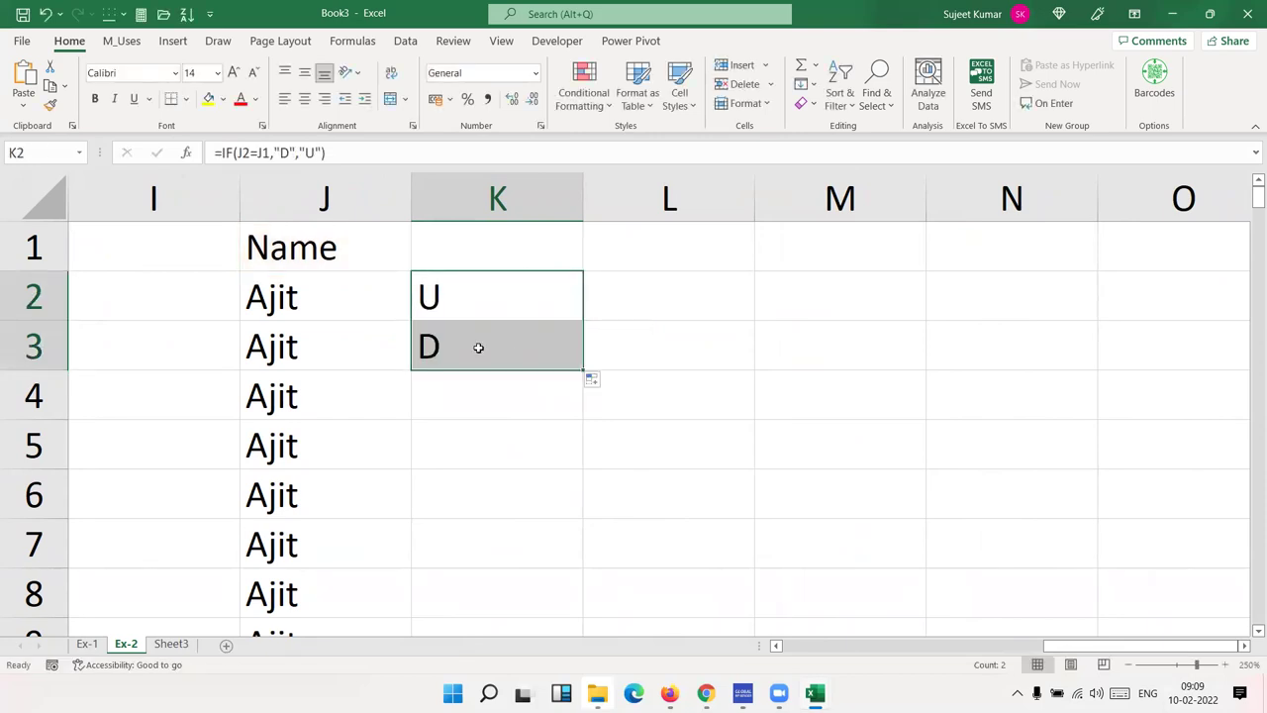
Compare the references in K2 and K3's formulas: J2=J1 versus J3=J2.
{"action": "double_click", "coordinate": [461, 303]}
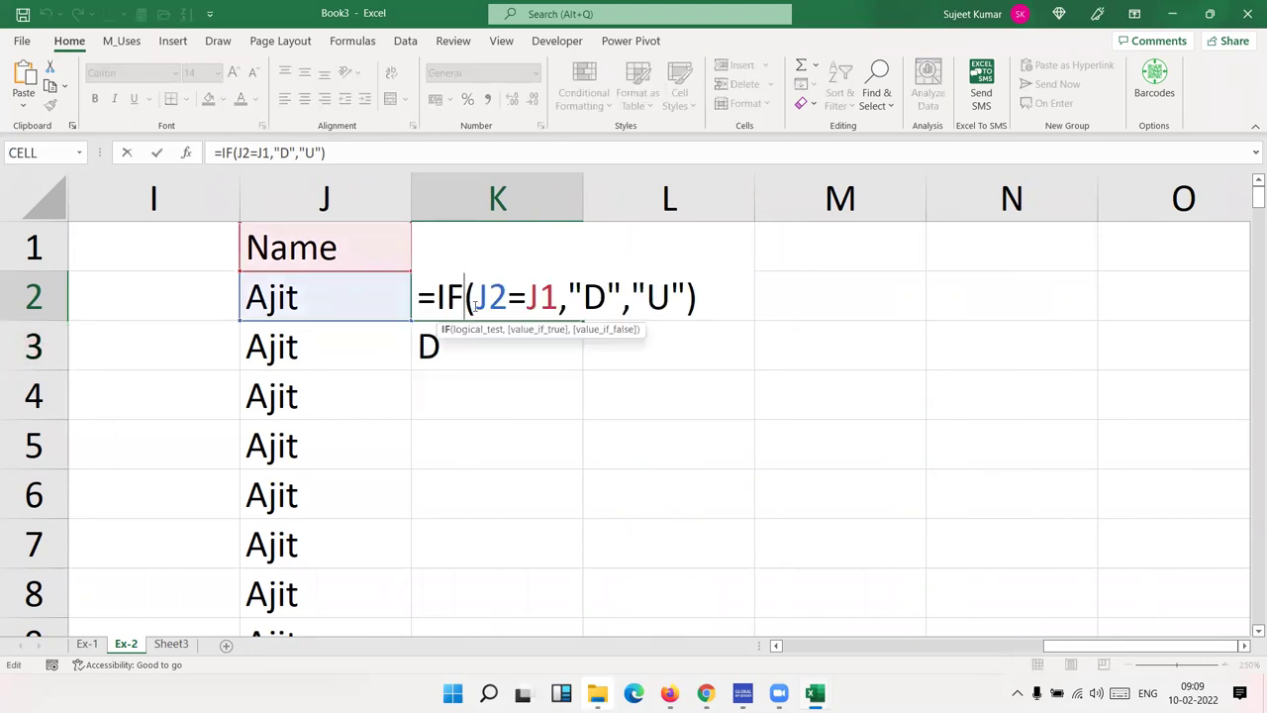
{"action": "left_click_drag", "start_coordinate": [477, 298], "coordinate": [508, 297]}
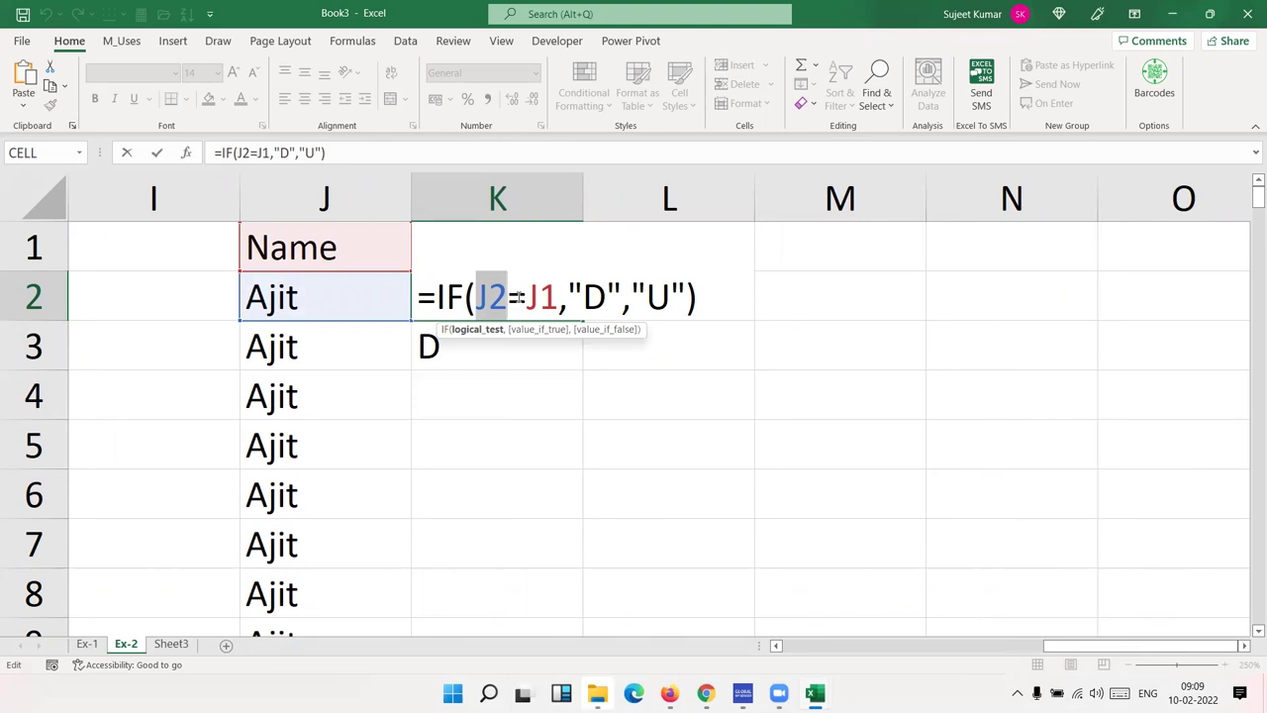
{"action": "key", "text": "Escape"}
{"action": "double_click", "coordinate": [493, 353]}
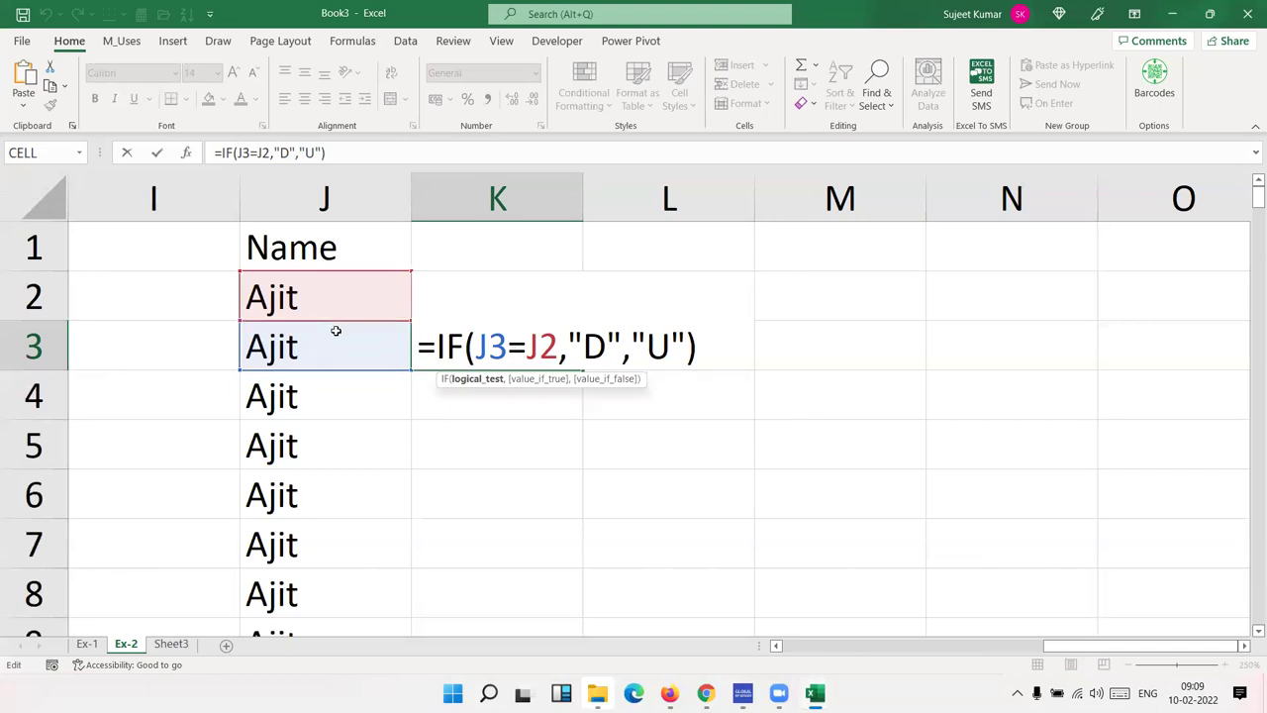
{"action": "double_click", "coordinate": [613, 339]}
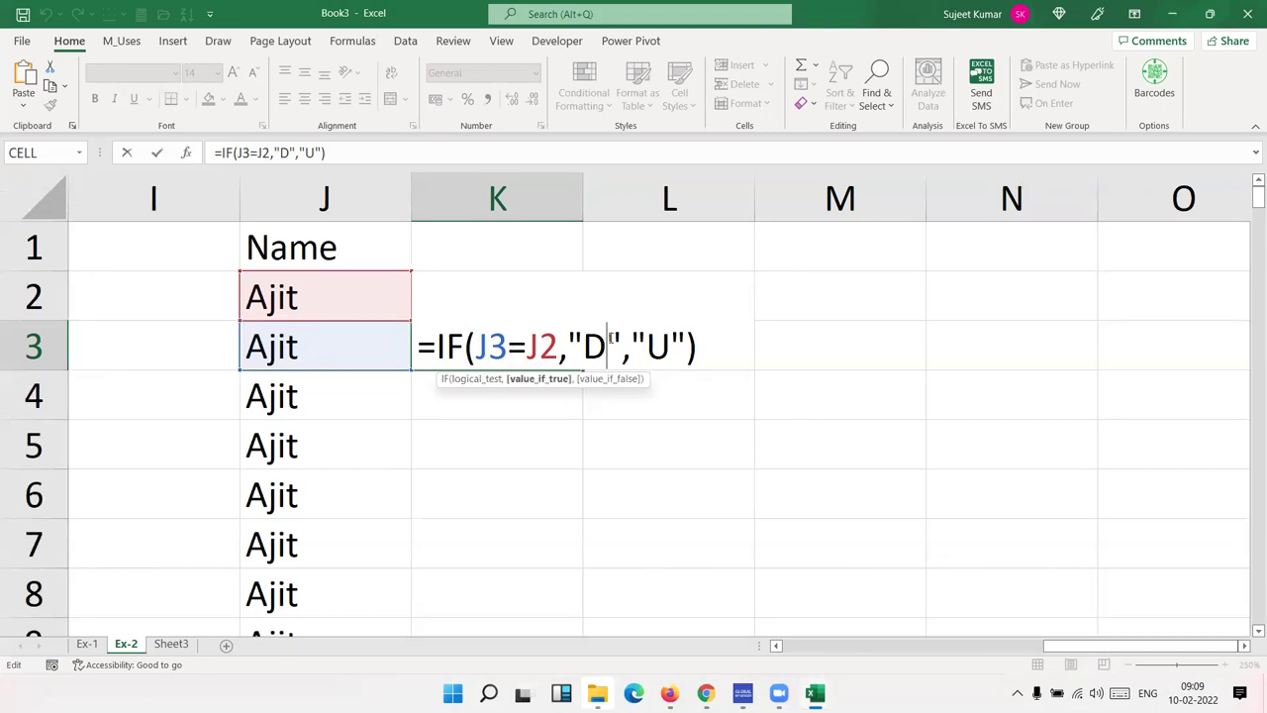
{"action": "left_click_drag", "start_coordinate": [475, 341], "coordinate": [556, 348]}
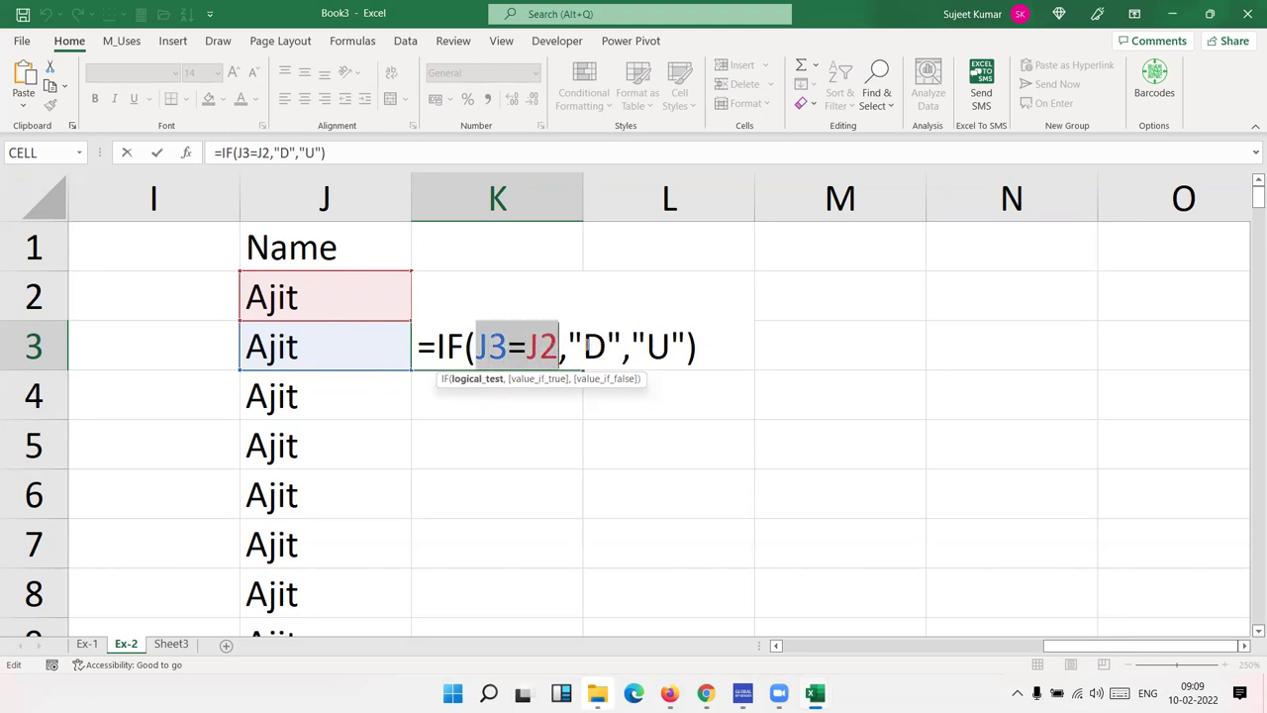
{"action": "key", "text": "Return"}
{"action": "double_click", "coordinate": [510, 294]}
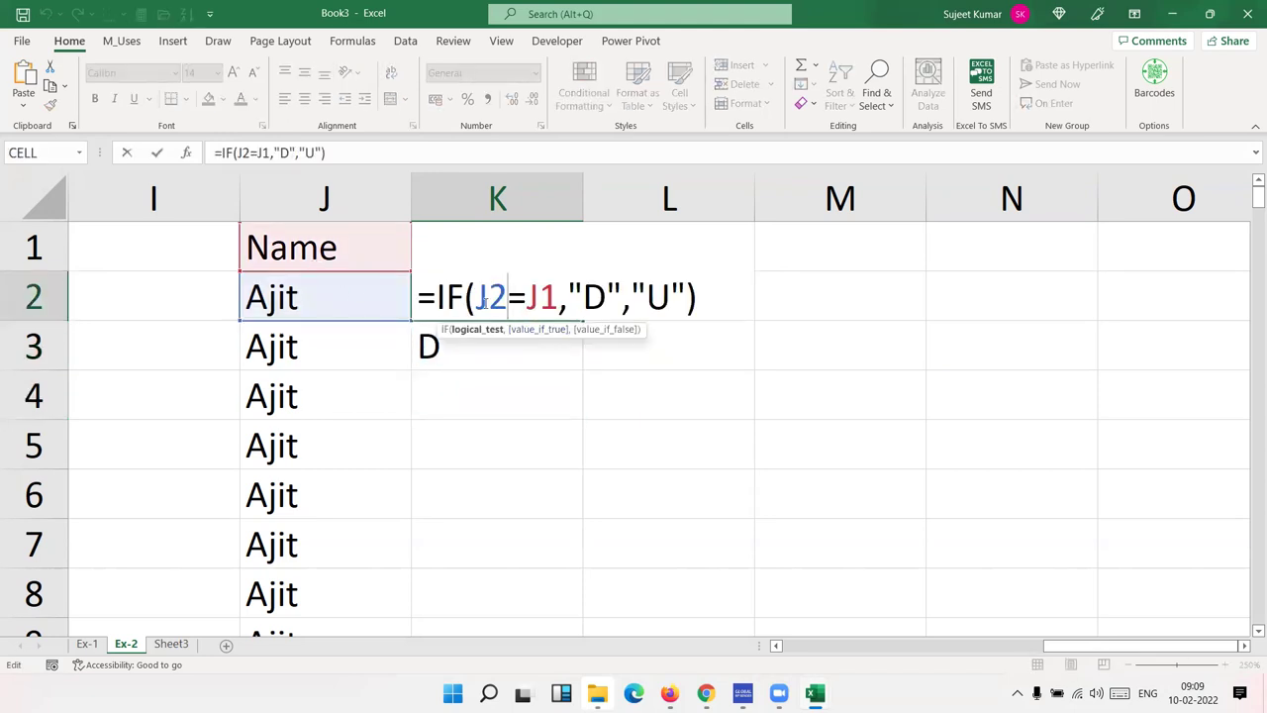
{"action": "left_click_drag", "start_coordinate": [489, 297], "coordinate": [540, 297]}
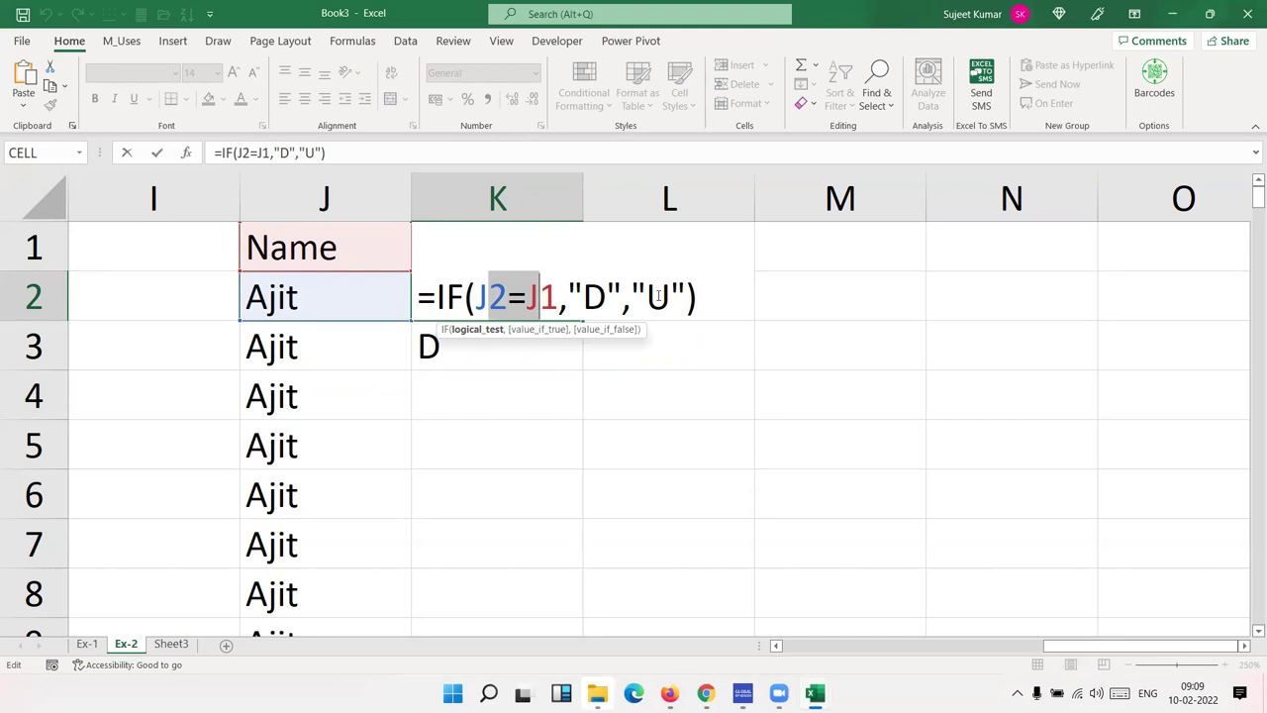
{"action": "key", "text": "Return"}
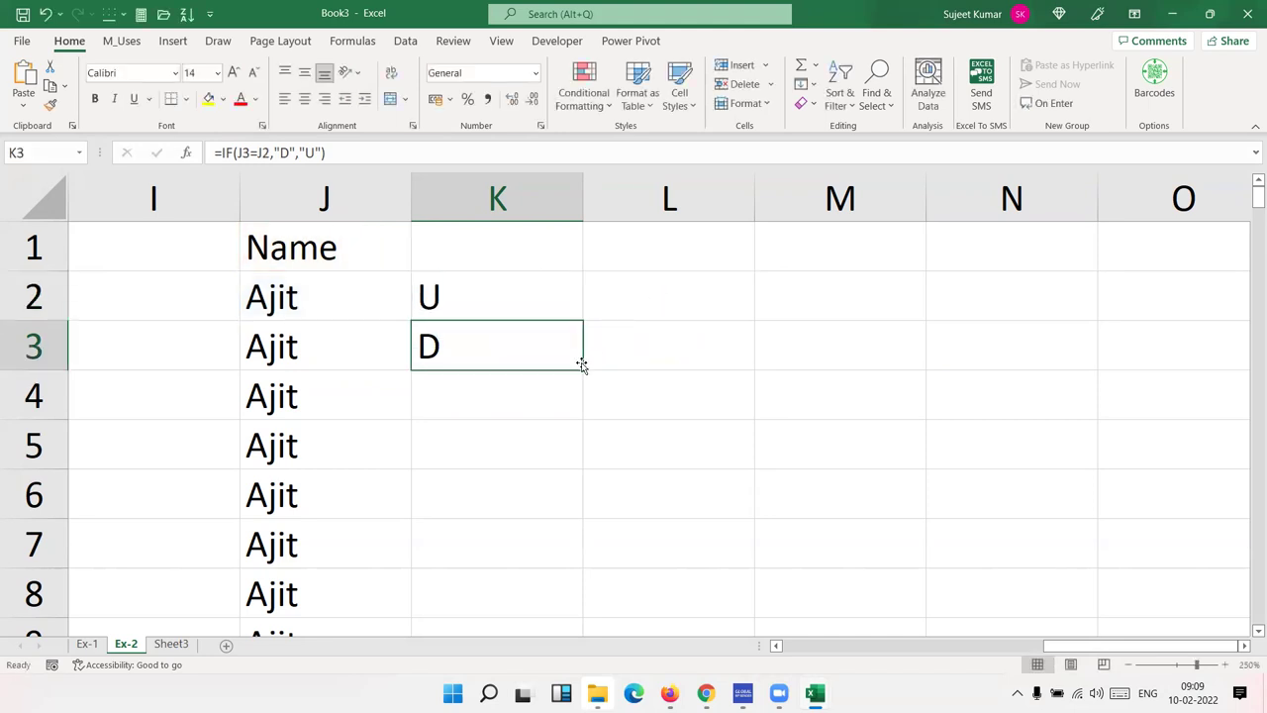
Fill the D/U formula down column K and check K11's comparison.
{"action": "double_click", "coordinate": [583, 368]}
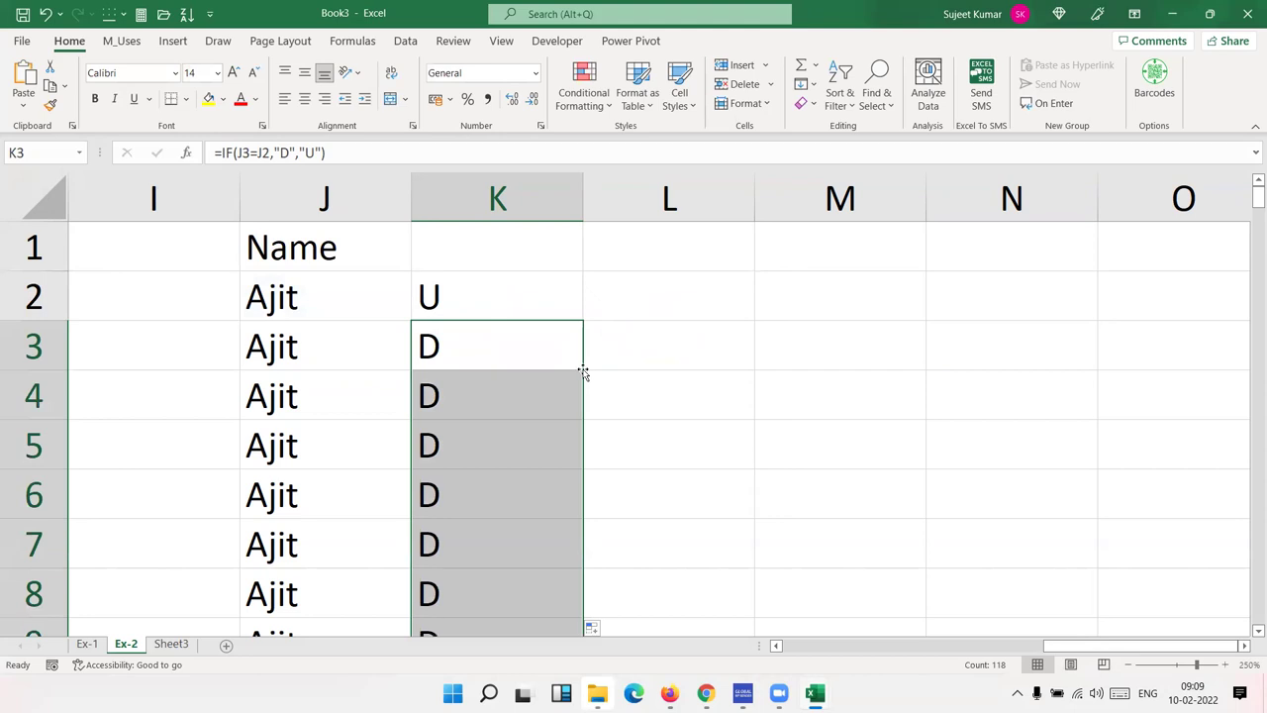
{"action": "key", "text": "Down"}
{"action": "key", "text": "Down"}
{"action": "key", "text": "Down"}
{"action": "key", "text": "Down"}
{"action": "key", "text": "Down"}
{"action": "key", "text": "Down"}
{"action": "key", "text": "Down"}
{"action": "key", "text": "Down"}
{"action": "key", "text": "Down"}
{"action": "key", "text": "Up"}
{"action": "key", "text": "Up"}
{"action": "key", "text": "Up"}
{"action": "key", "text": "Down"}
{"action": "key", "text": "Down"}
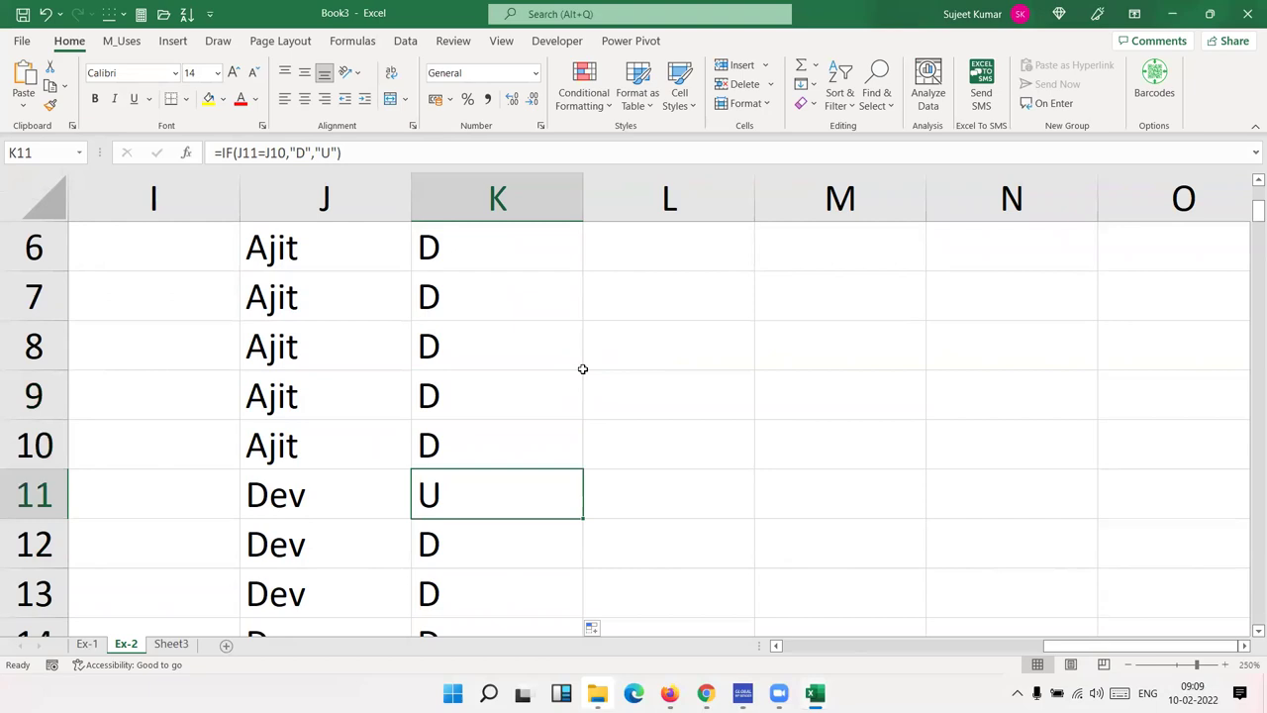
{"action": "key", "text": "F2"}
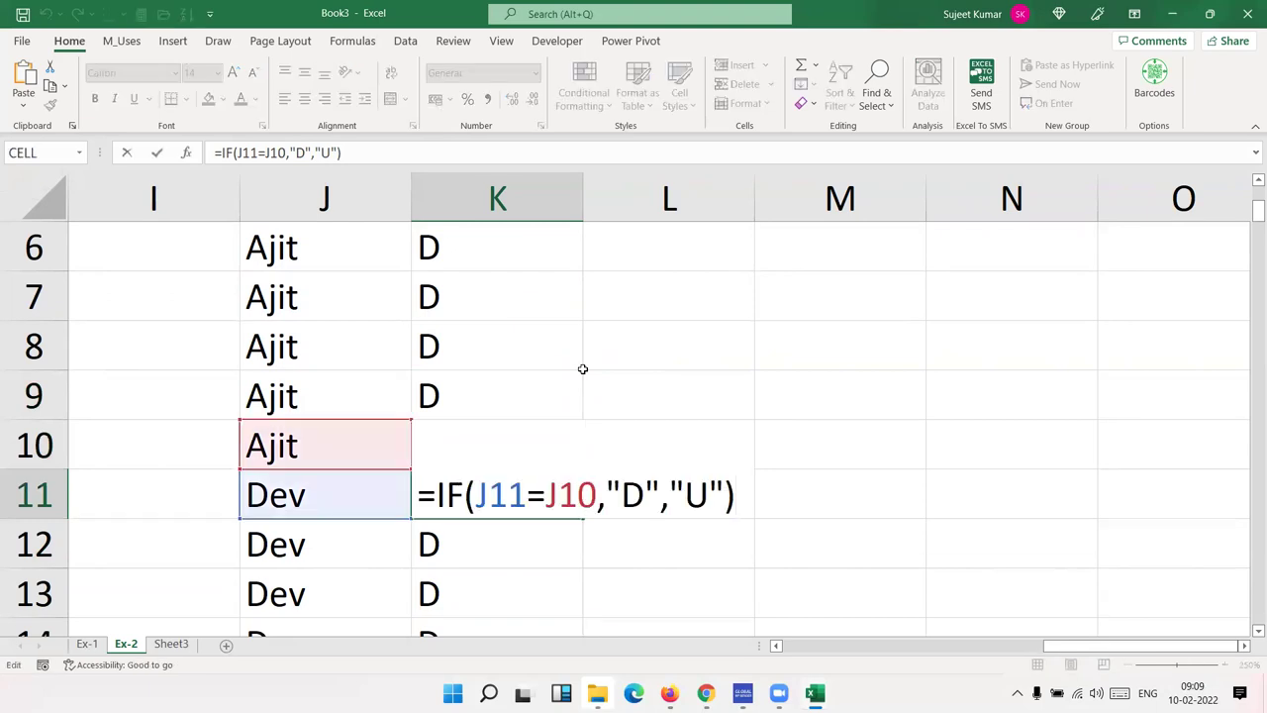
{"action": "key", "text": "Escape"}
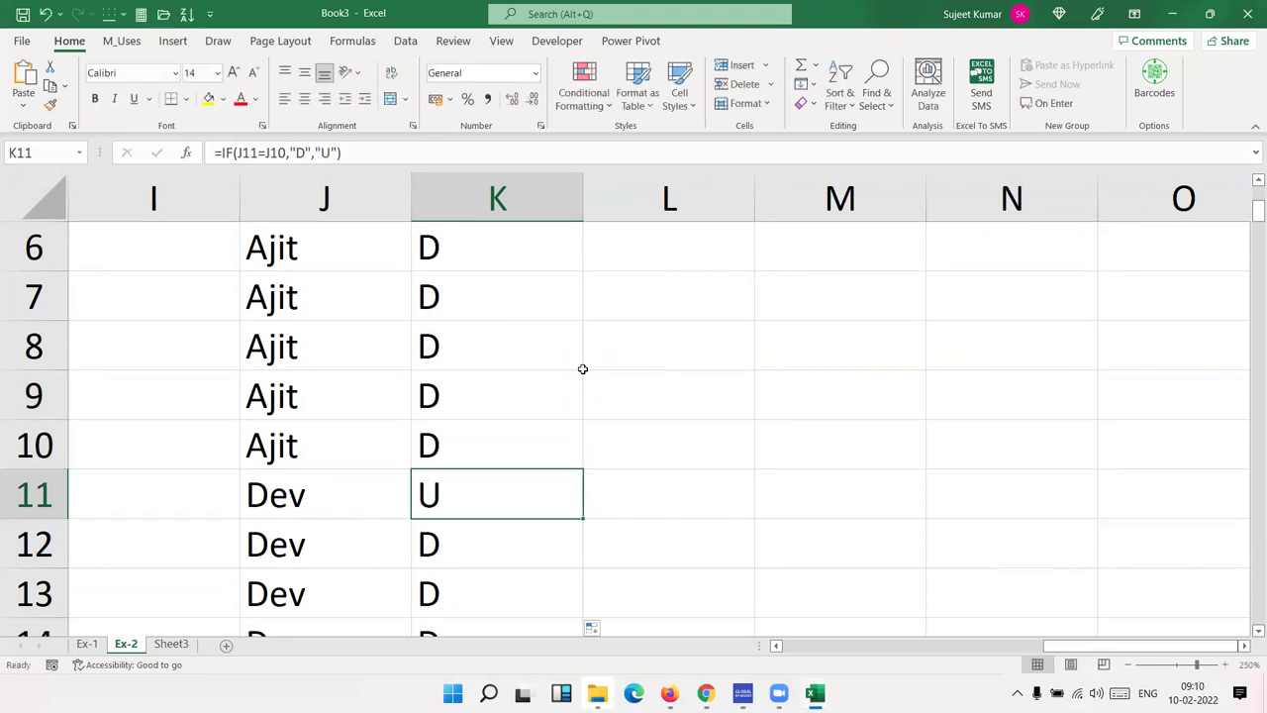
{"action": "key", "text": "ctrl+Up"}
{"action": "key", "text": "Up"}
Turn on header filtering, filter column K to only U rows, then clear the filter.
{"action": "key", "text": "ctrl+shift+l"}
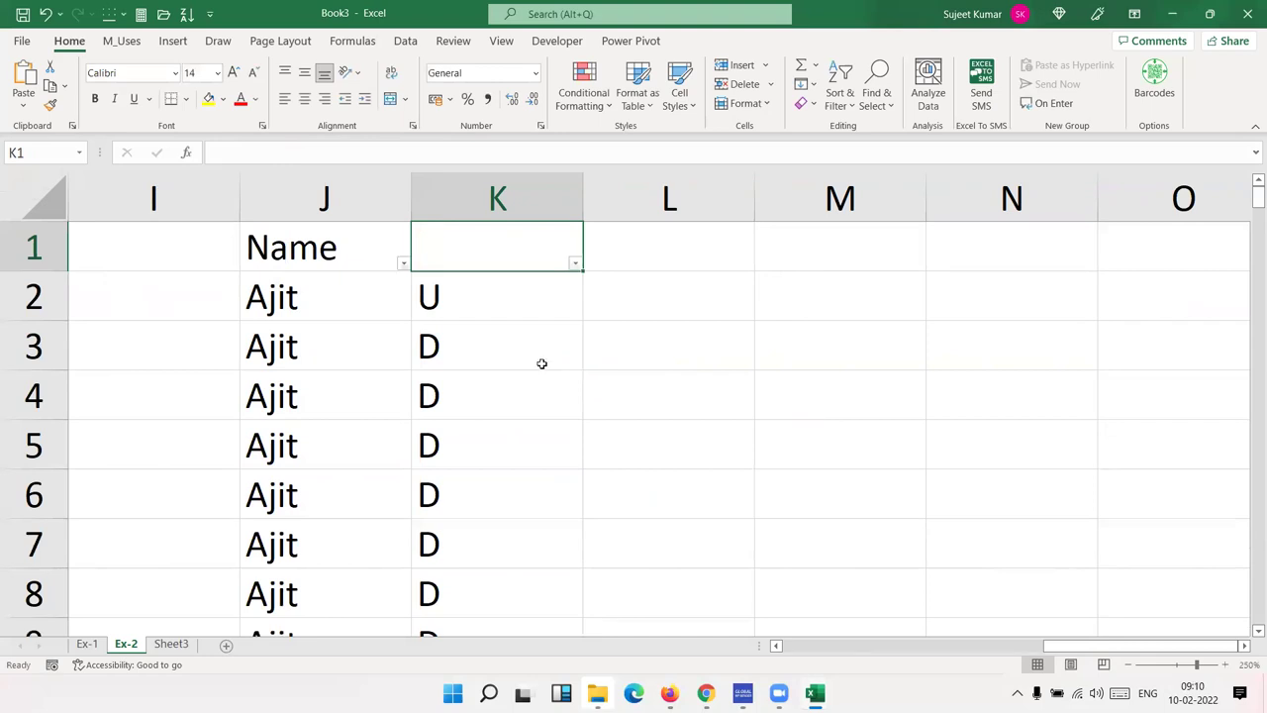
{"action": "left_click", "coordinate": [575, 264]}
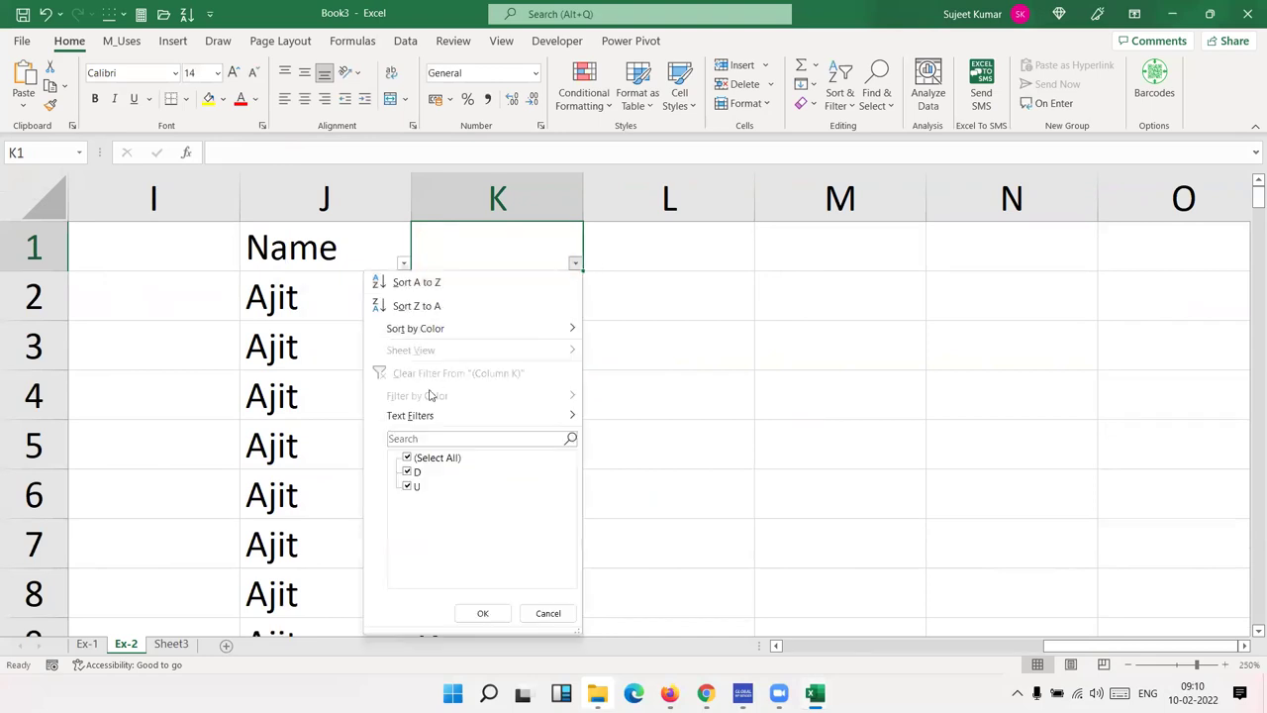
{"action": "left_click", "coordinate": [407, 471]}
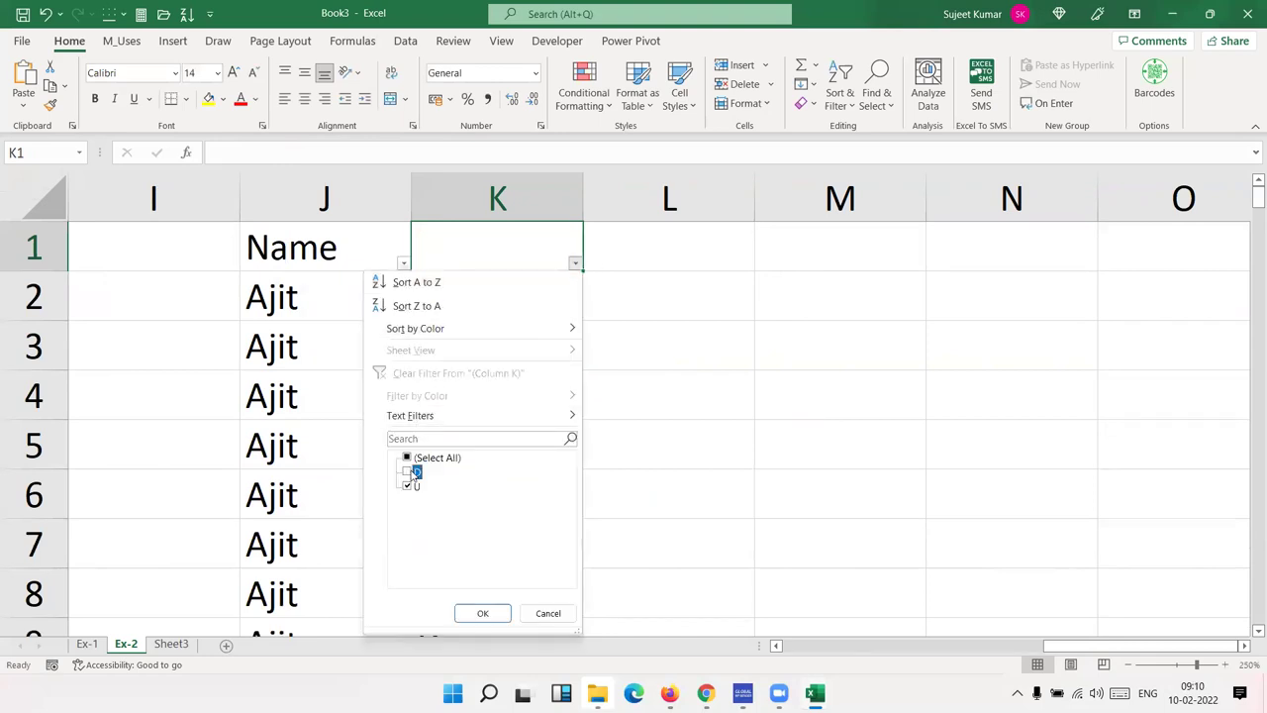
{"action": "left_click", "coordinate": [483, 613]}
{"action": "scroll", "coordinate": [475, 534], "scroll_direction": "down", "scroll_amount": 2}
{"action": "scroll", "coordinate": [475, 533], "scroll_direction": "up", "scroll_amount": 2}
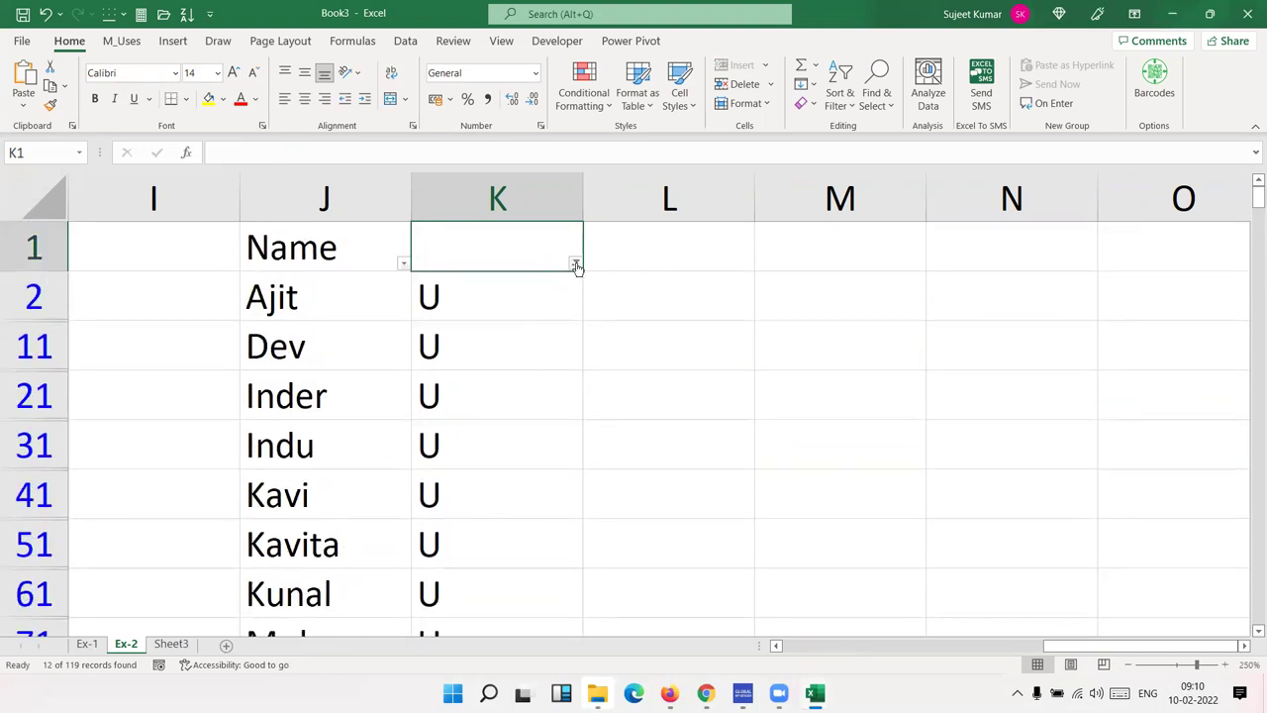
{"action": "left_click", "coordinate": [574, 263]}
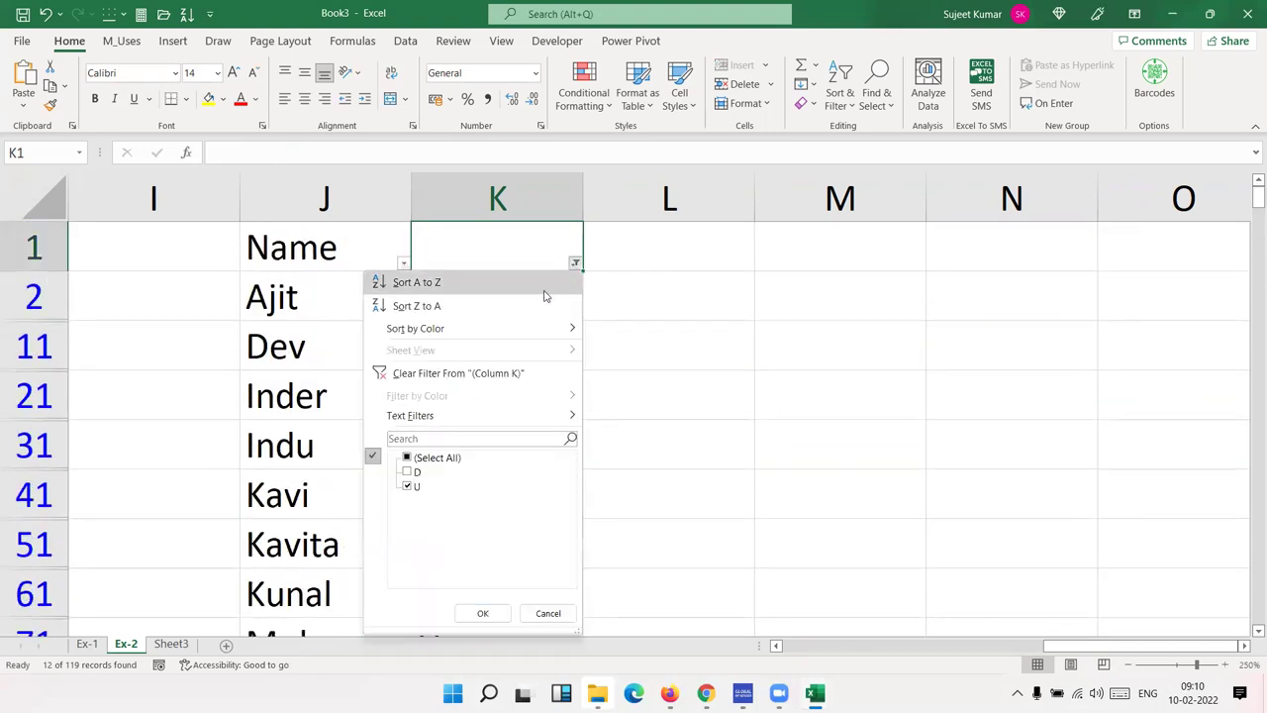
{"action": "left_click", "coordinate": [408, 459]}
{"action": "left_click", "coordinate": [484, 614]}
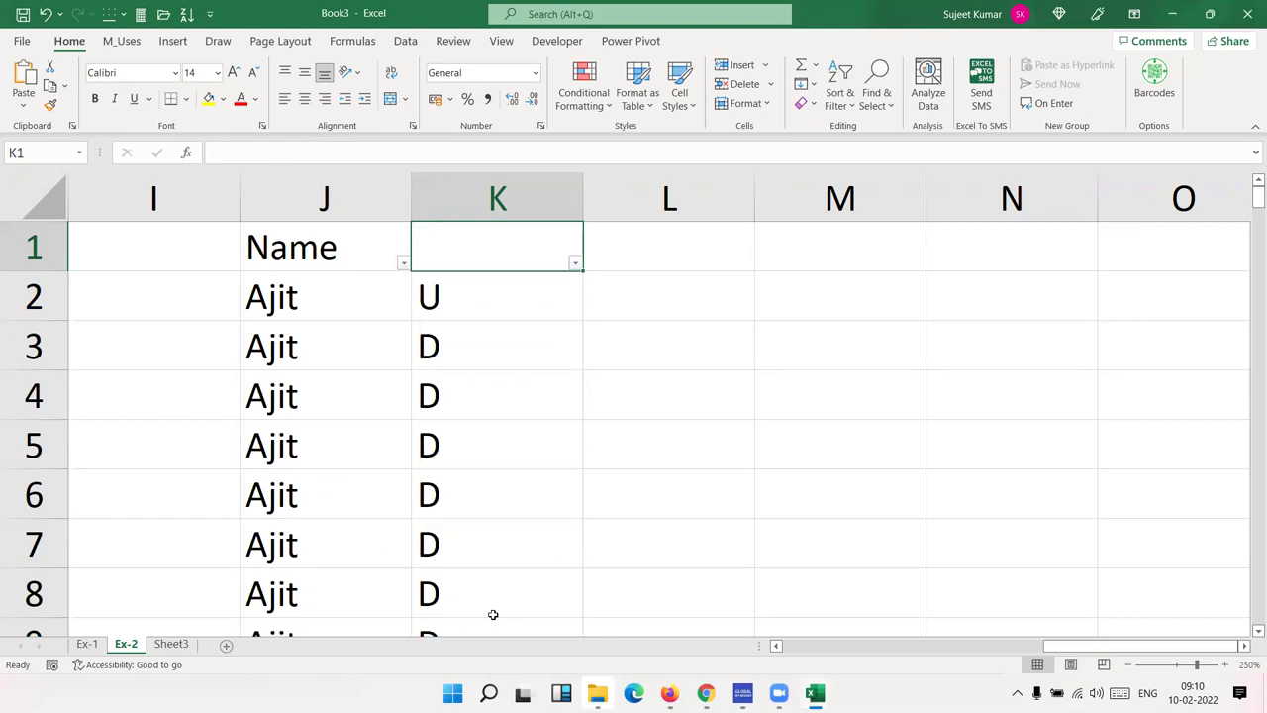
Turn off filtering and type trial counts 1 through 6 down column L.
{"action": "key", "text": "Down"}
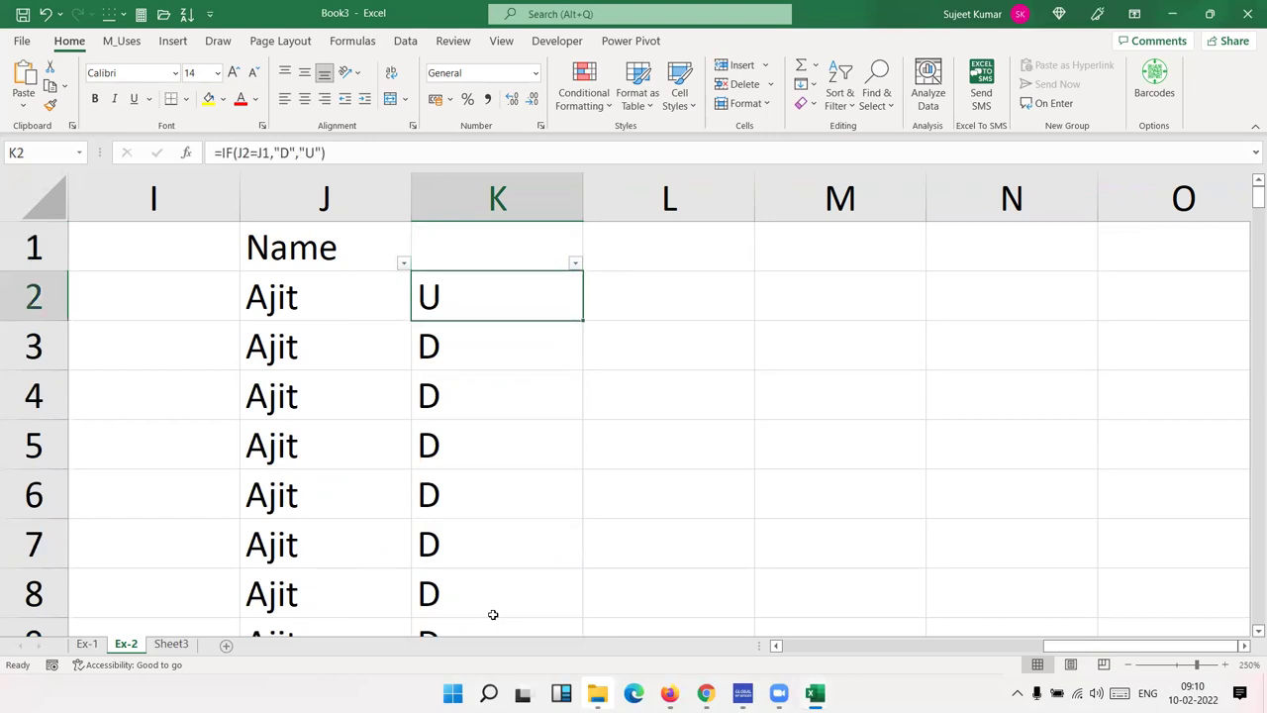
{"action": "key", "text": "ctrl+shift+l"}
{"action": "key", "text": "Right"}
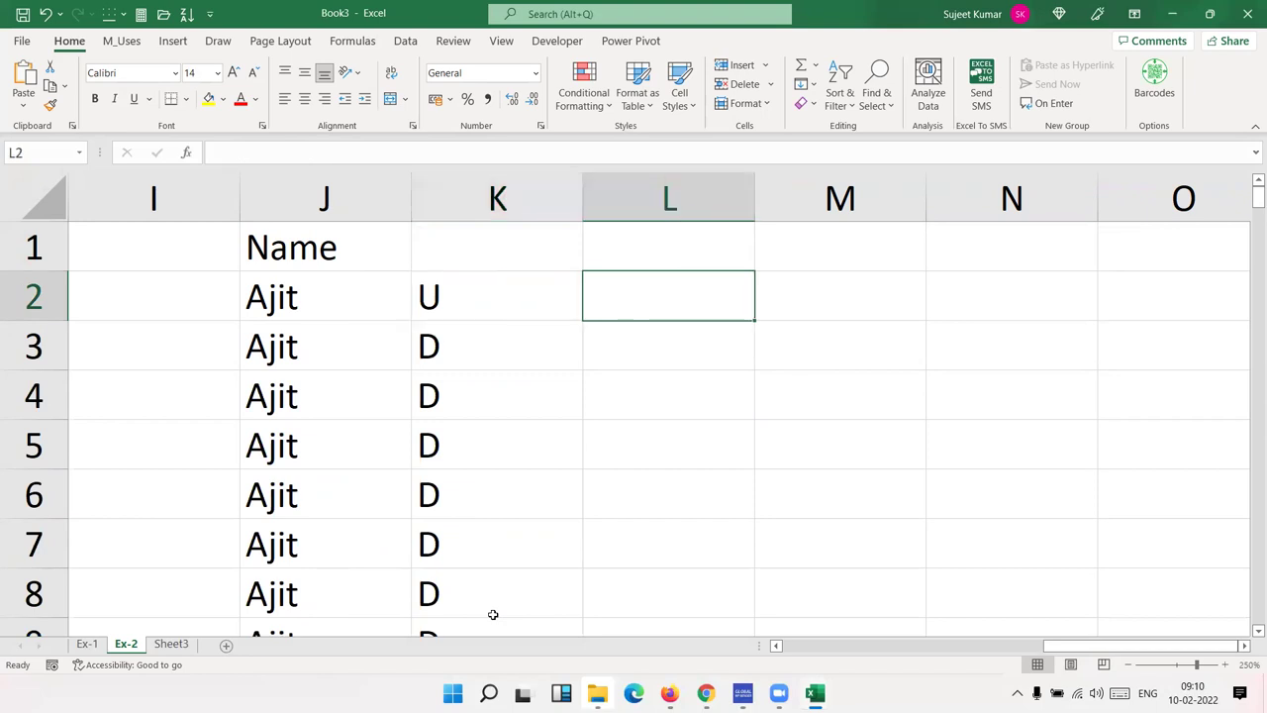
{"action": "type", "text": "1 2 3 4"}
{"action": "key", "text": "Return"}
{"action": "type", "text": "5"}
{"action": "key", "text": "Return"}
{"action": "type", "text": "6"}
{"action": "key", "text": "Return"}
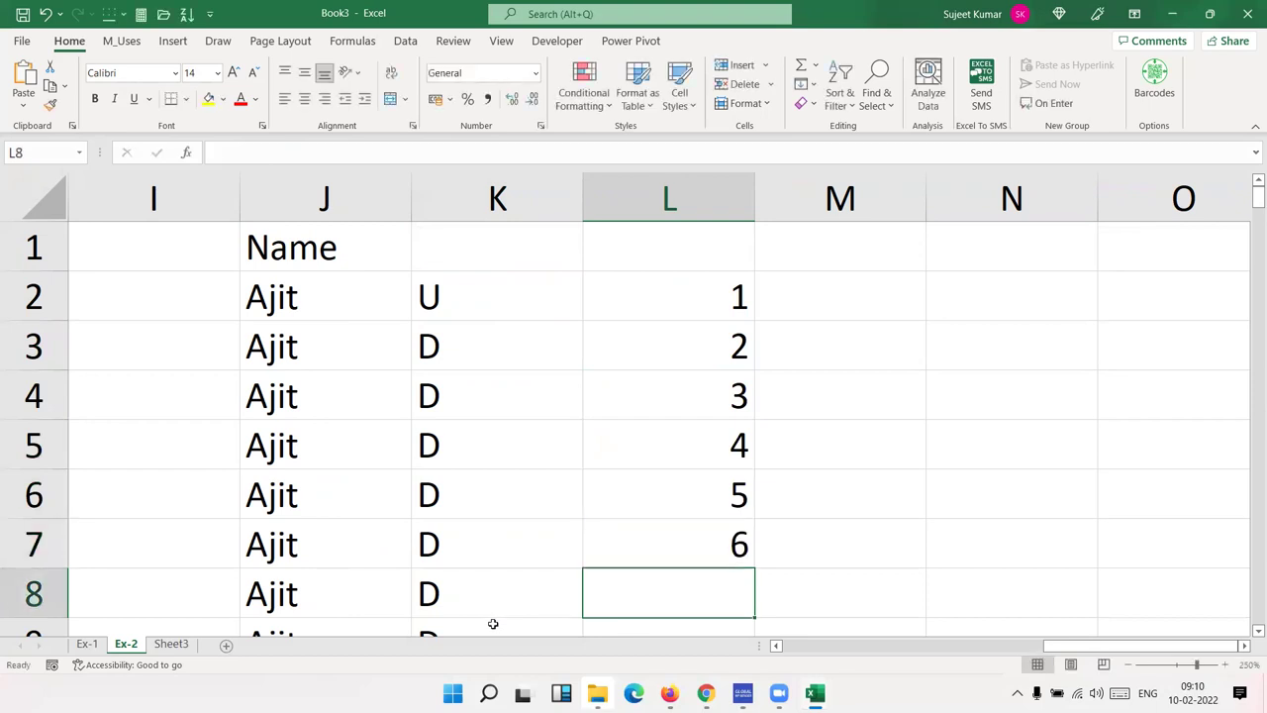
{"action": "scroll", "coordinate": [493, 623], "scroll_direction": "down", "scroll_amount": 3}
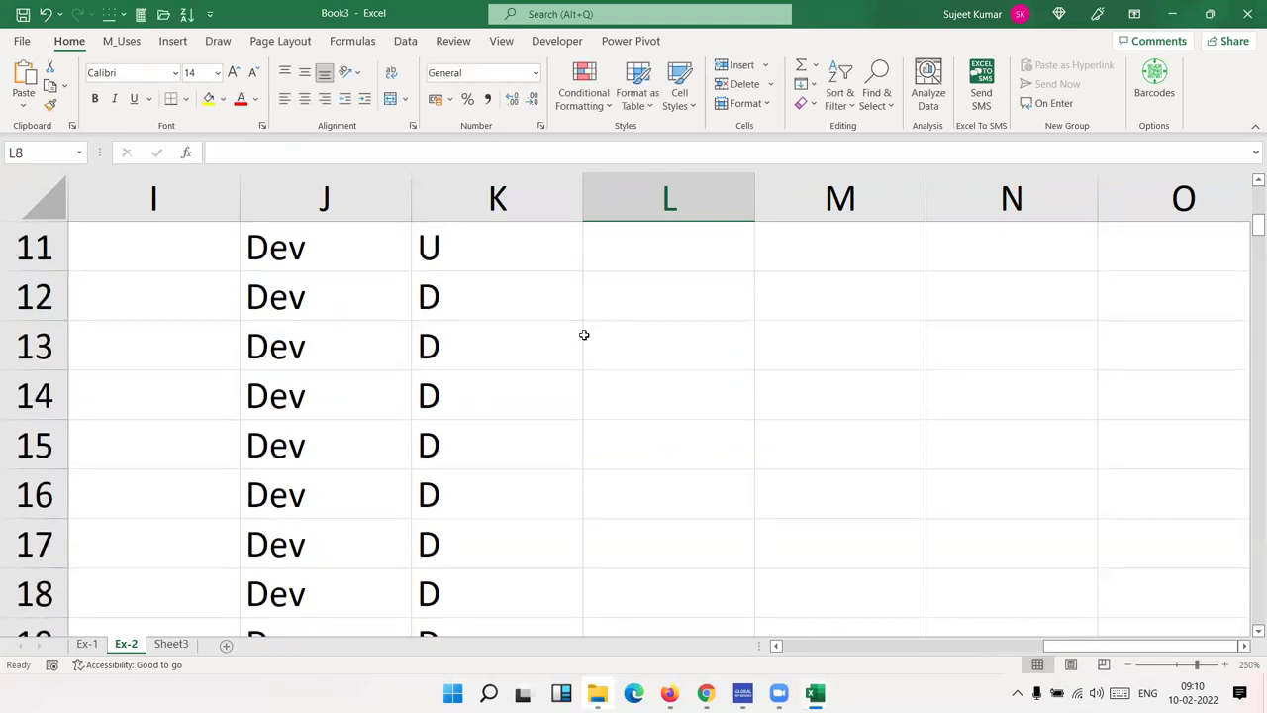
{"action": "scroll", "coordinate": [657, 343], "scroll_direction": "up", "scroll_amount": 3}
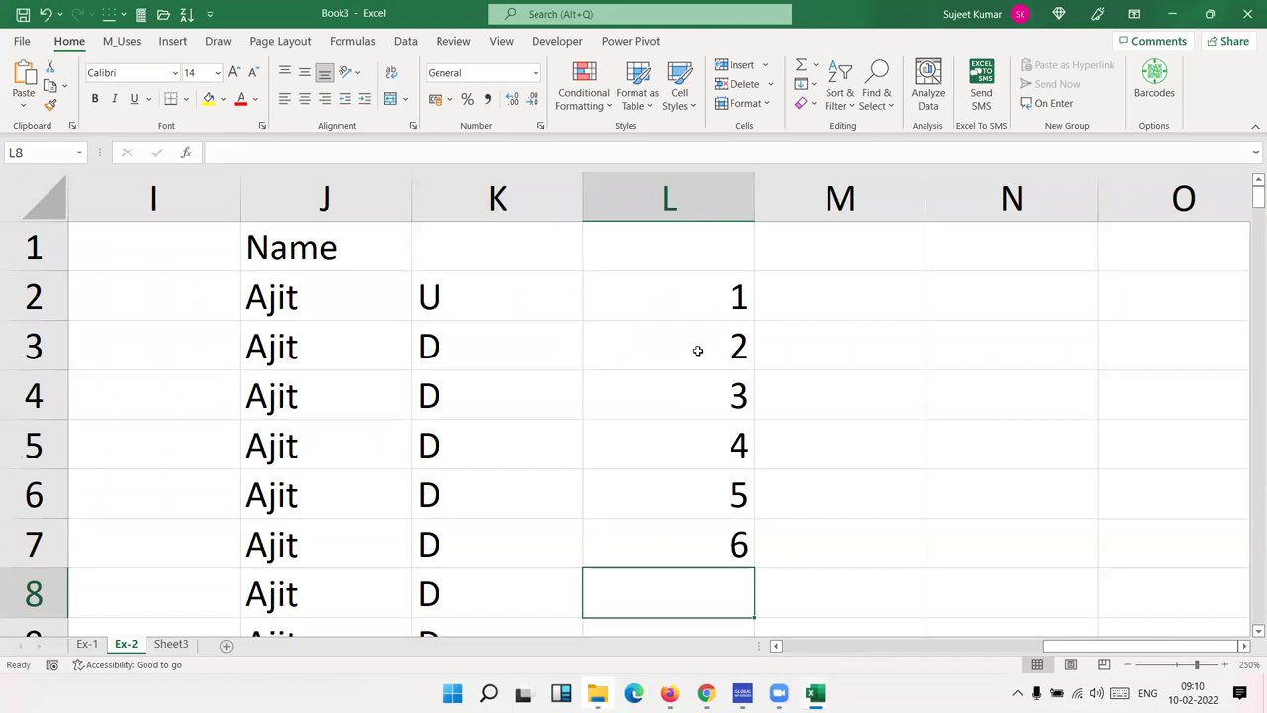
Clear the trial counts from L2:L7 and return to cell L2.
{"action": "key", "text": "Up"}
{"action": "key", "text": "ctrl+shift+Up"}
{"action": "key", "text": "Delete"}
{"action": "key", "text": "Up"}
{"action": "key", "text": "Up"}
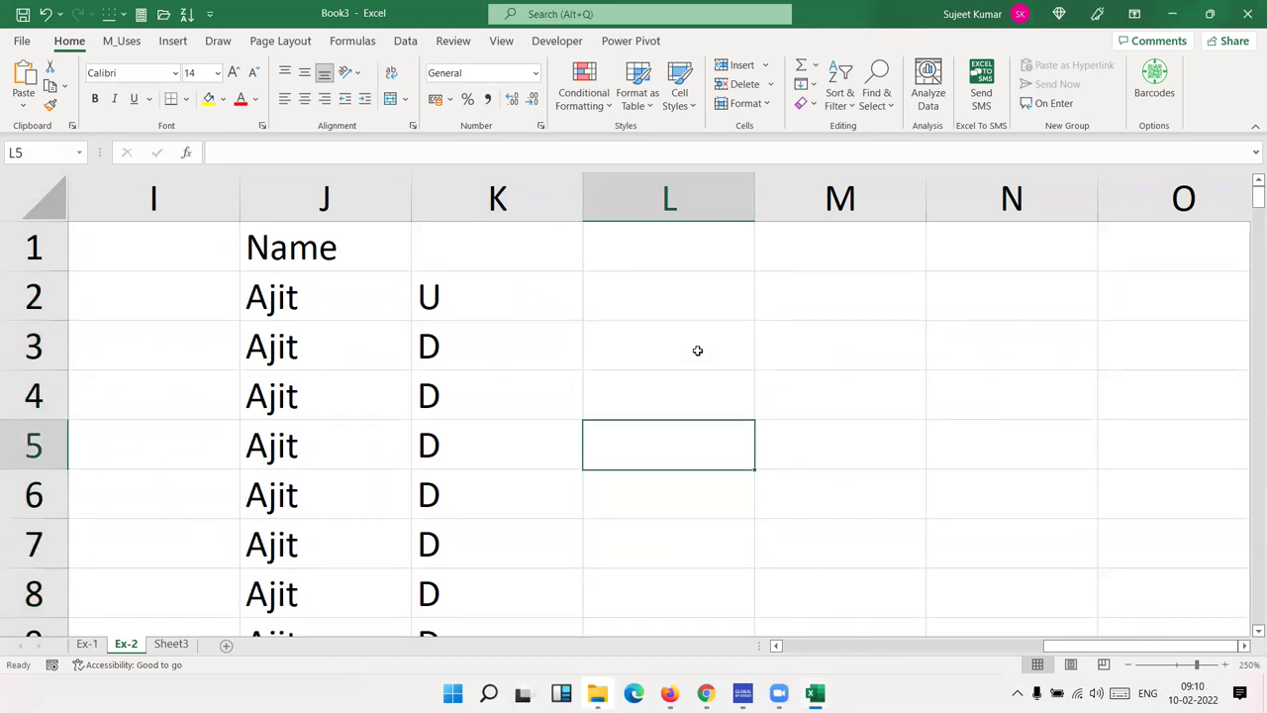
{"action": "key", "text": "Up"}
{"action": "key", "text": "Up"}
{"action": "key", "text": "Up"}
{"action": "key", "text": "Up"}
{"action": "key", "text": "Down"}
Start L2's formula as =IF(J2=J1, comparing each name with the one above.
{"action": "type", "text": "="}
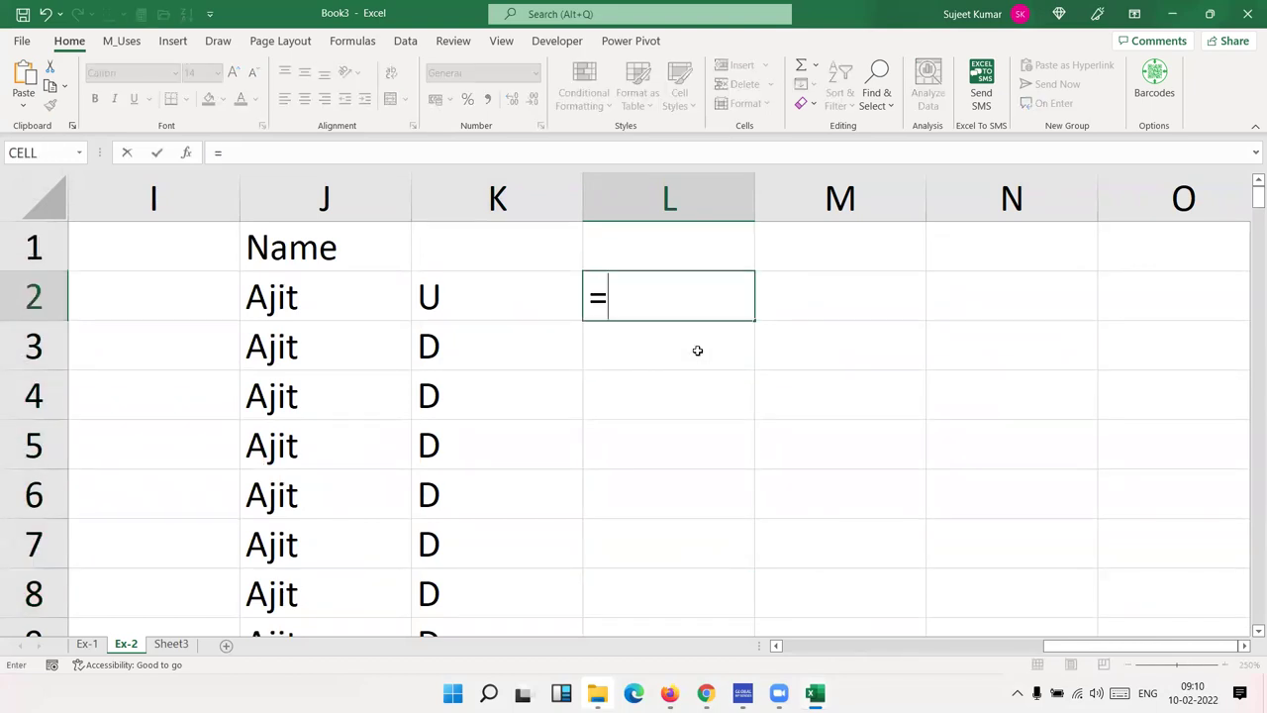
{"action": "type", "text": "if"}
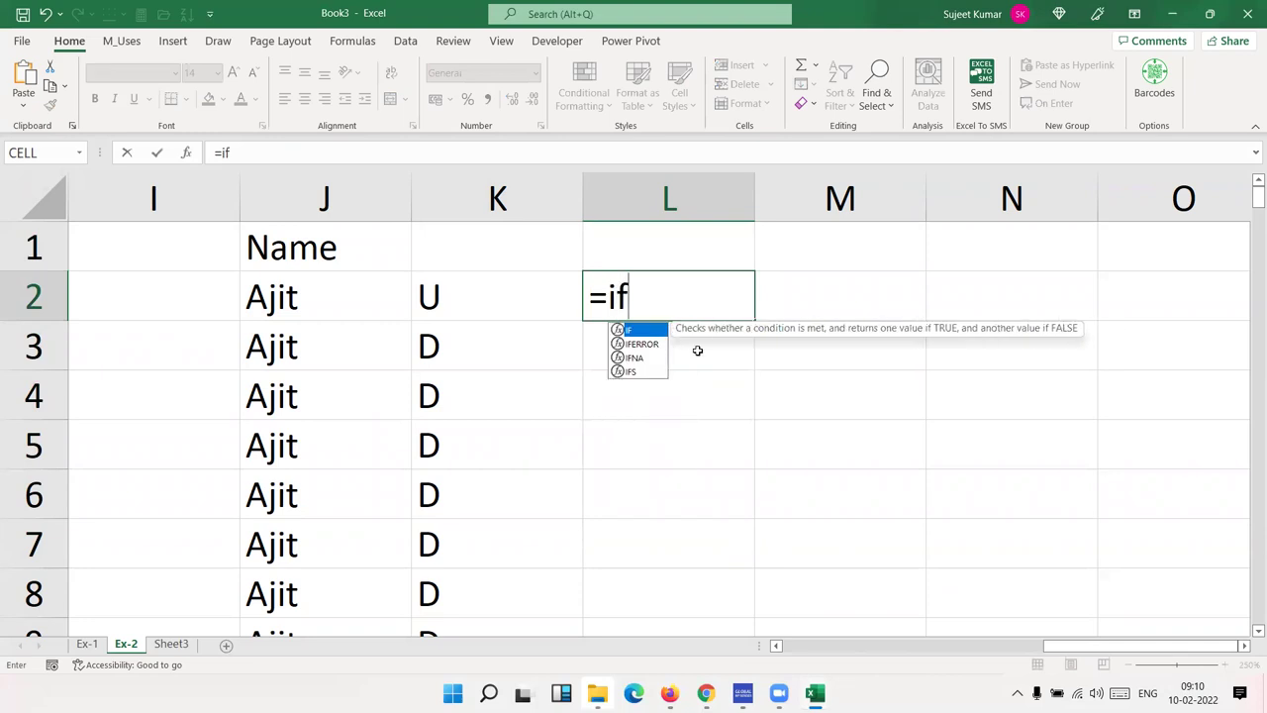
{"action": "key", "text": "Tab"}
{"action": "left_click", "coordinate": [304, 307]}
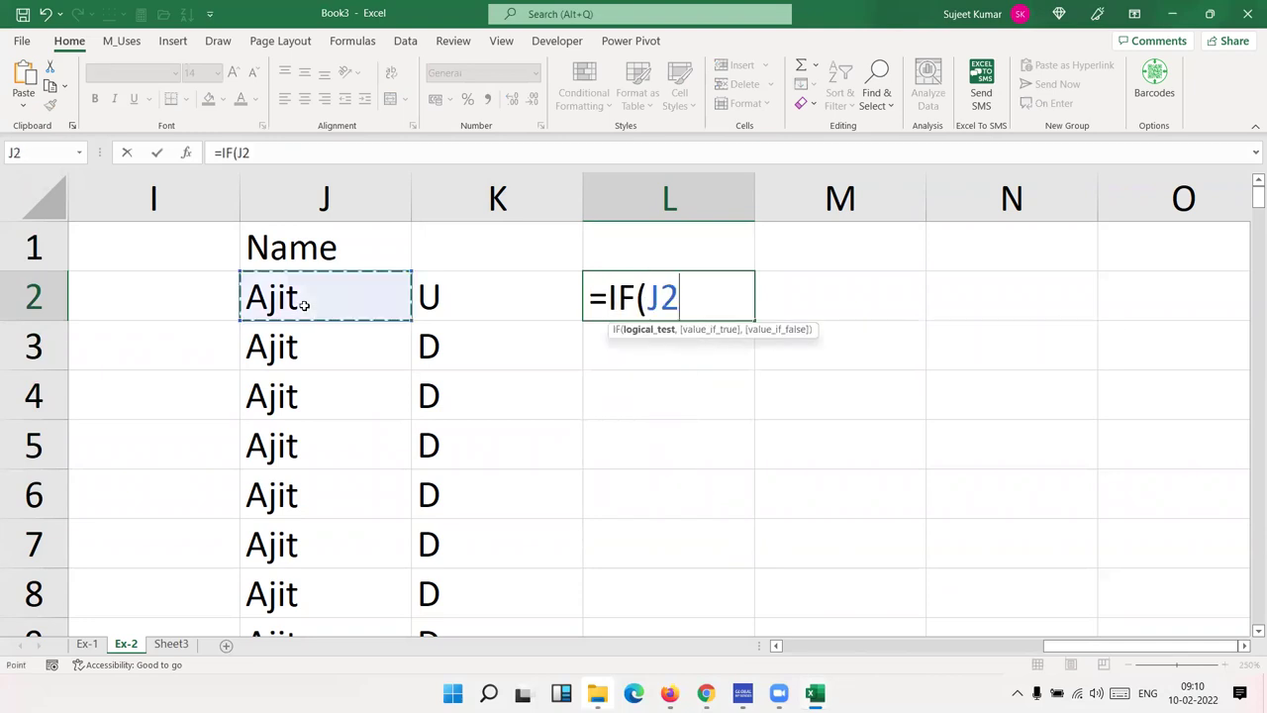
{"action": "type", "text": "="}
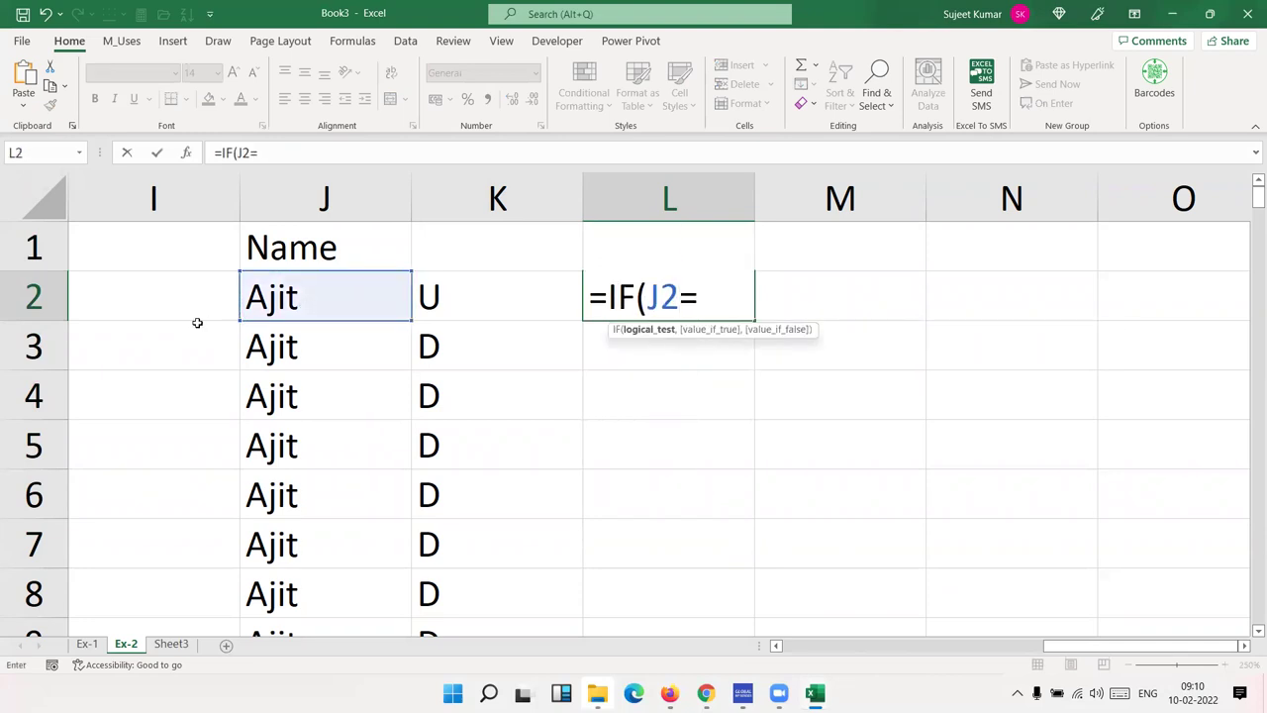
{"action": "left_click", "coordinate": [273, 253]}
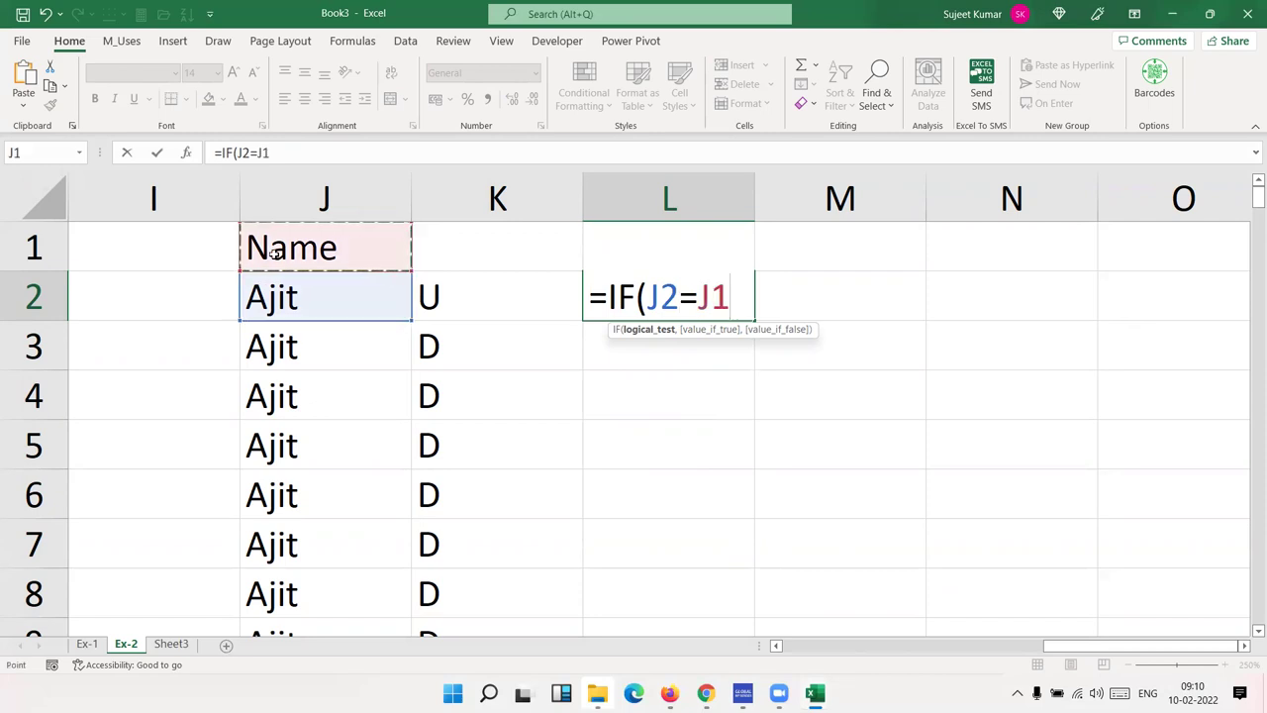
{"action": "type", "text": ","}
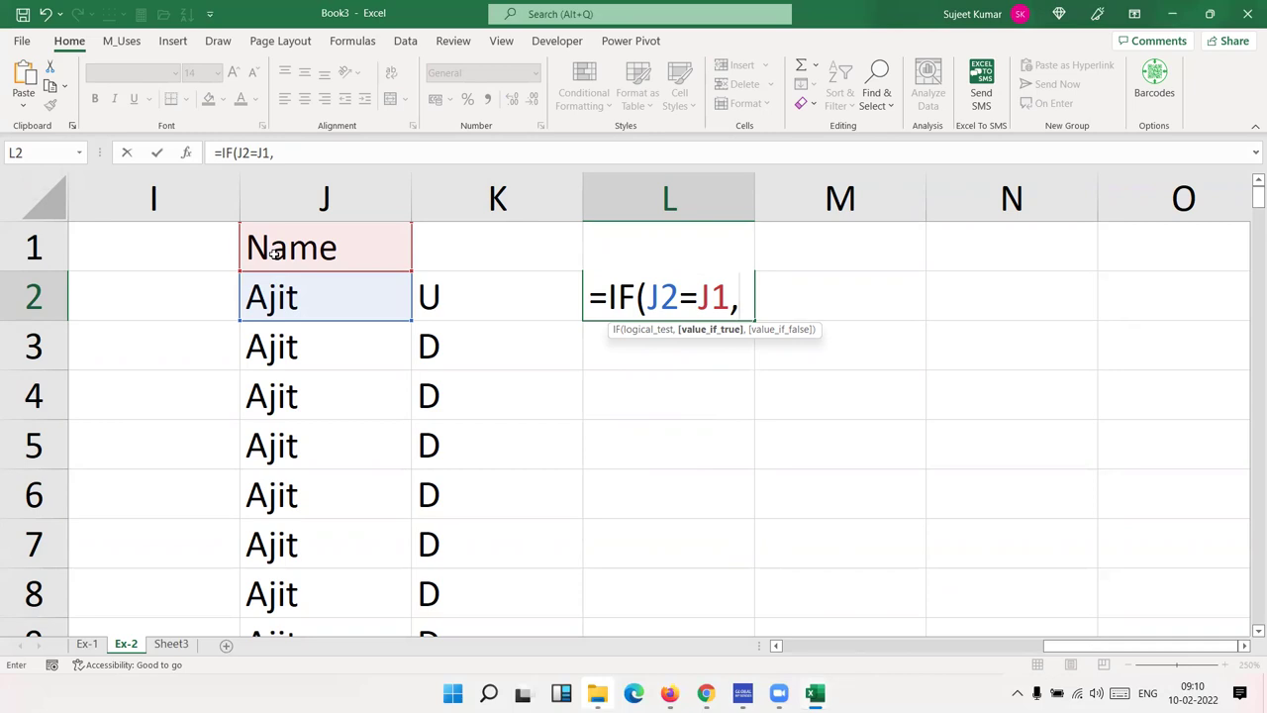
{"action": "left_click", "coordinate": [618, 287]}
{"action": "left_click", "coordinate": [706, 282]}
{"action": "left_click", "coordinate": [749, 303]}
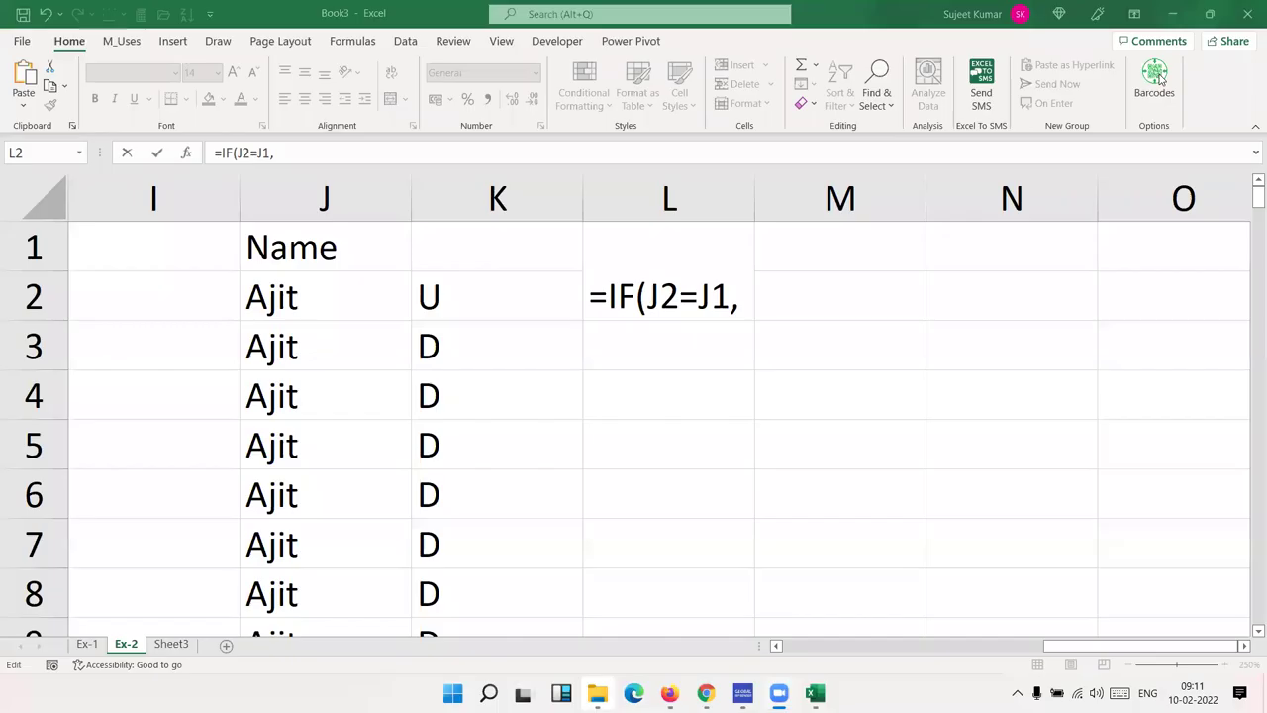
Fix the mistyped reference and complete L2's formula as =IF(J2=J1,L1+1,1).
{"action": "left_click", "coordinate": [737, 302]}
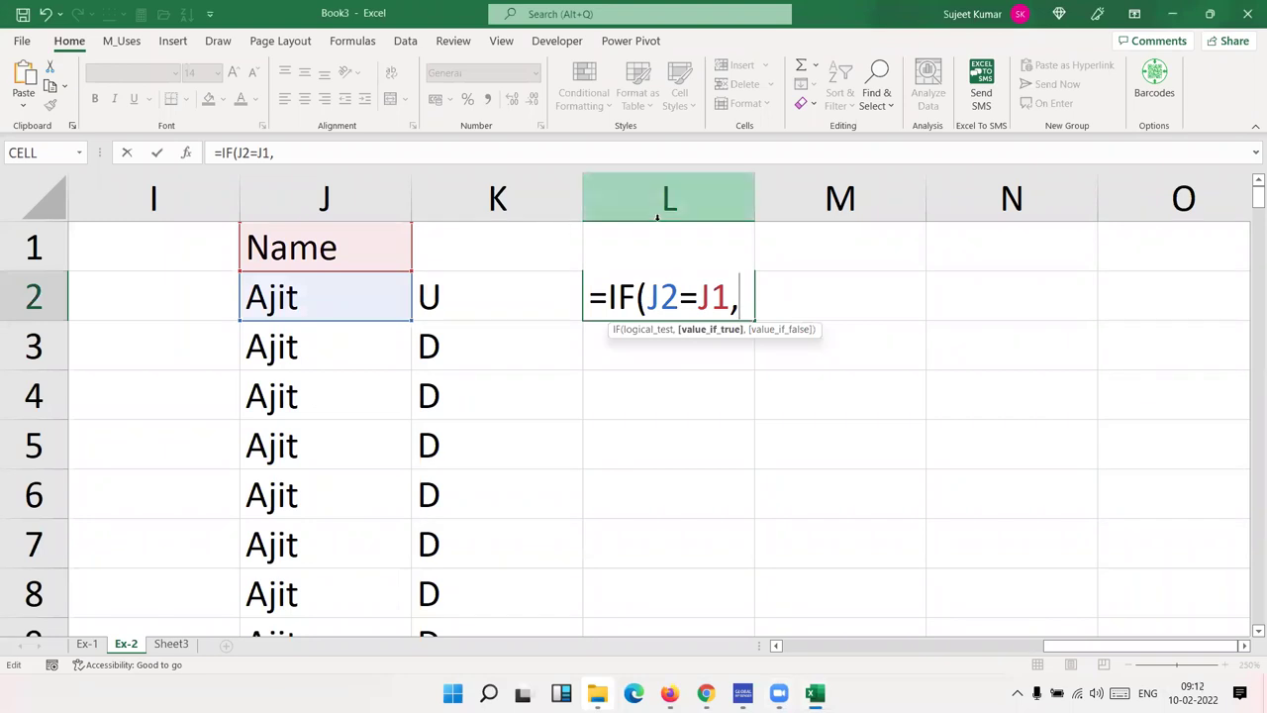
{"action": "type", "text": "L"}
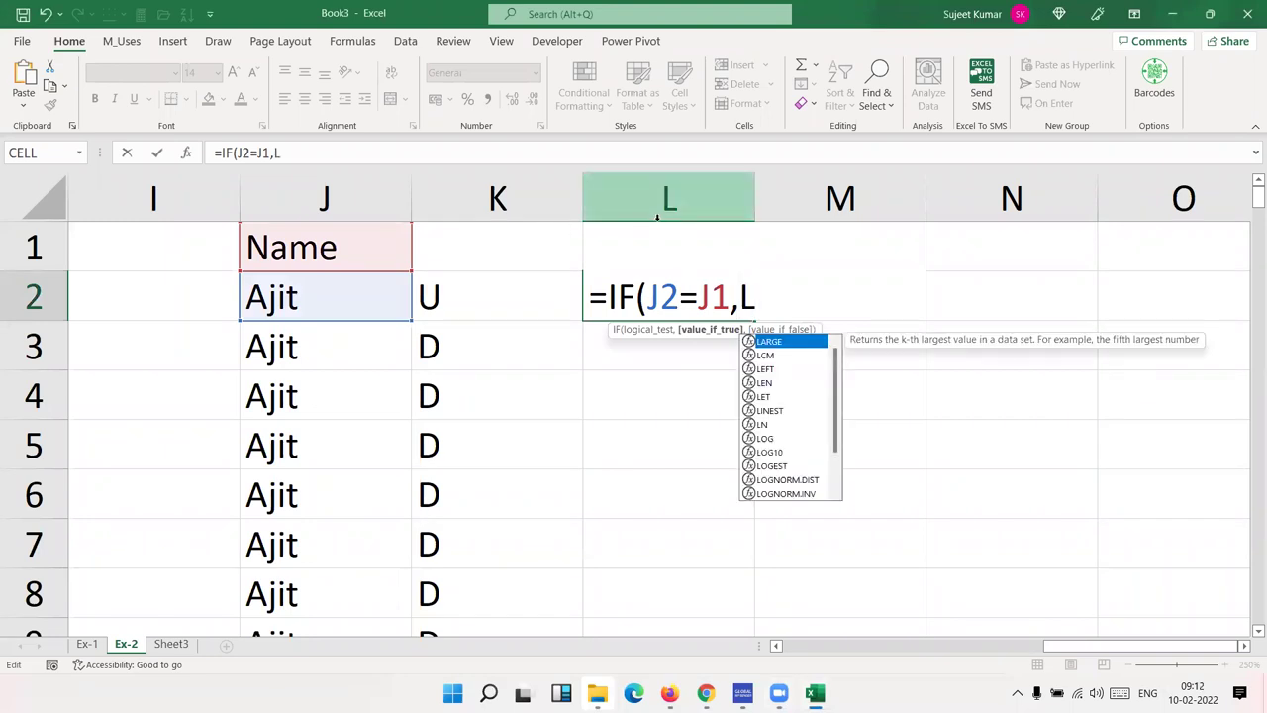
{"action": "type", "text": "+1"}
{"action": "key", "text": "BackSpace"}
{"action": "key", "text": "BackSpace"}
{"action": "key", "text": "BackSpace"}
{"action": "key", "text": "BackSpace"}
{"action": "key", "text": "BackSpace"}
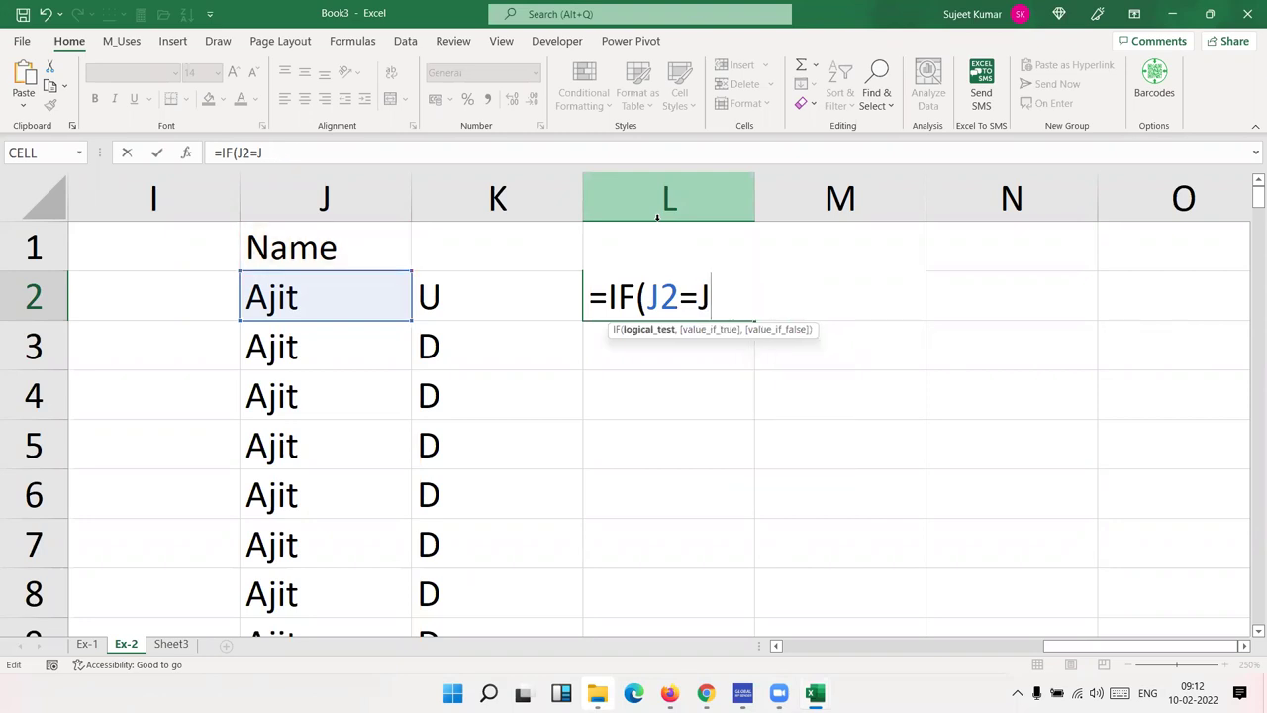
{"action": "left_click", "coordinate": [362, 251]}
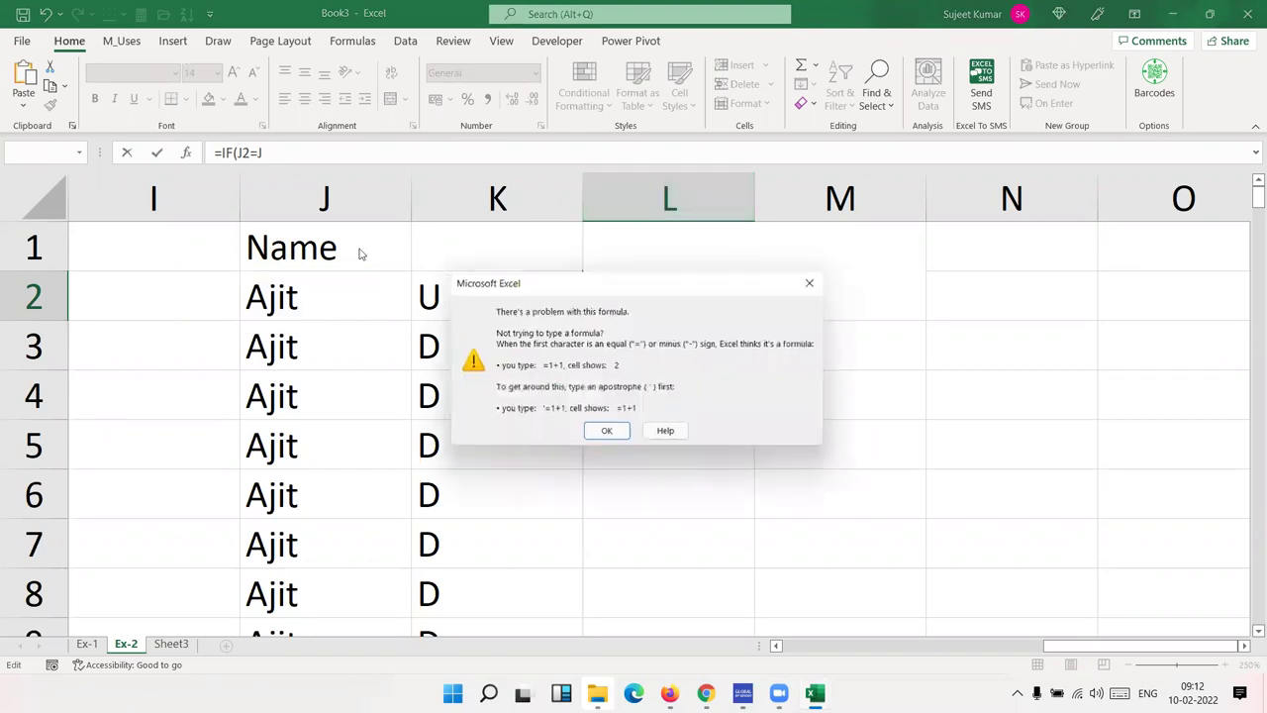
{"action": "key", "text": "Return"}
{"action": "key", "text": "BackSpace"}
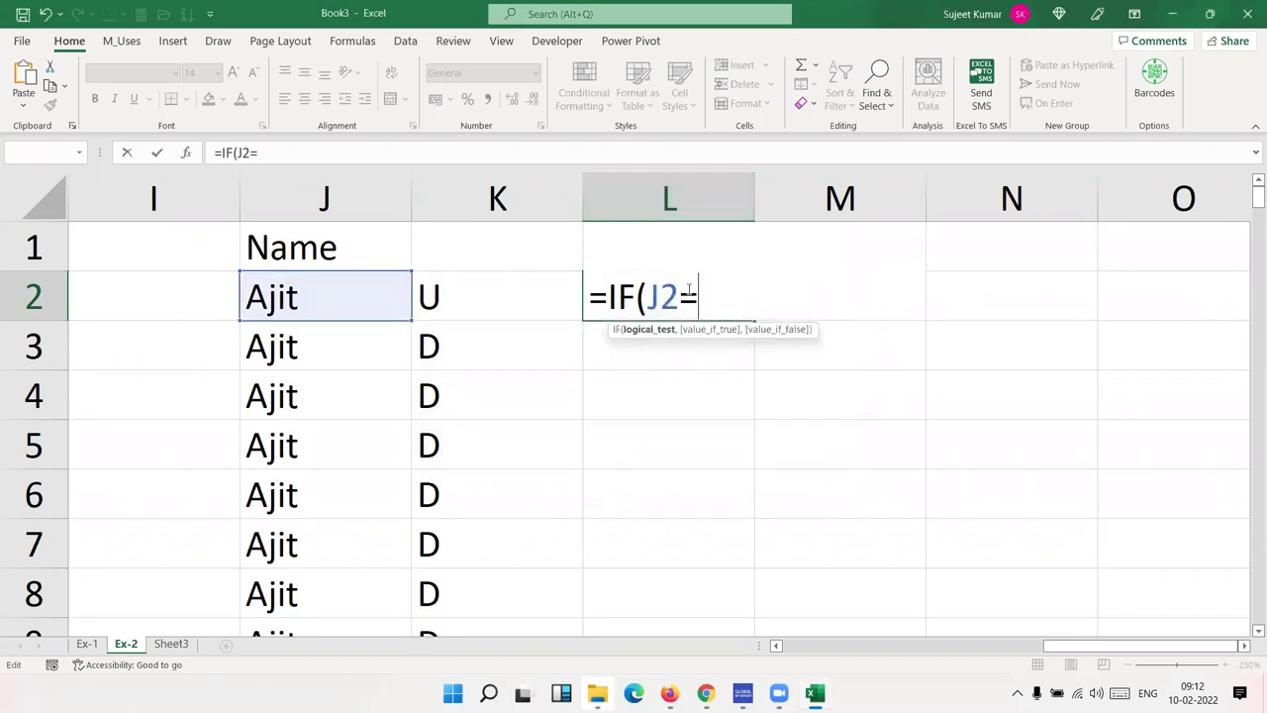
{"action": "left_click", "coordinate": [338, 248]}
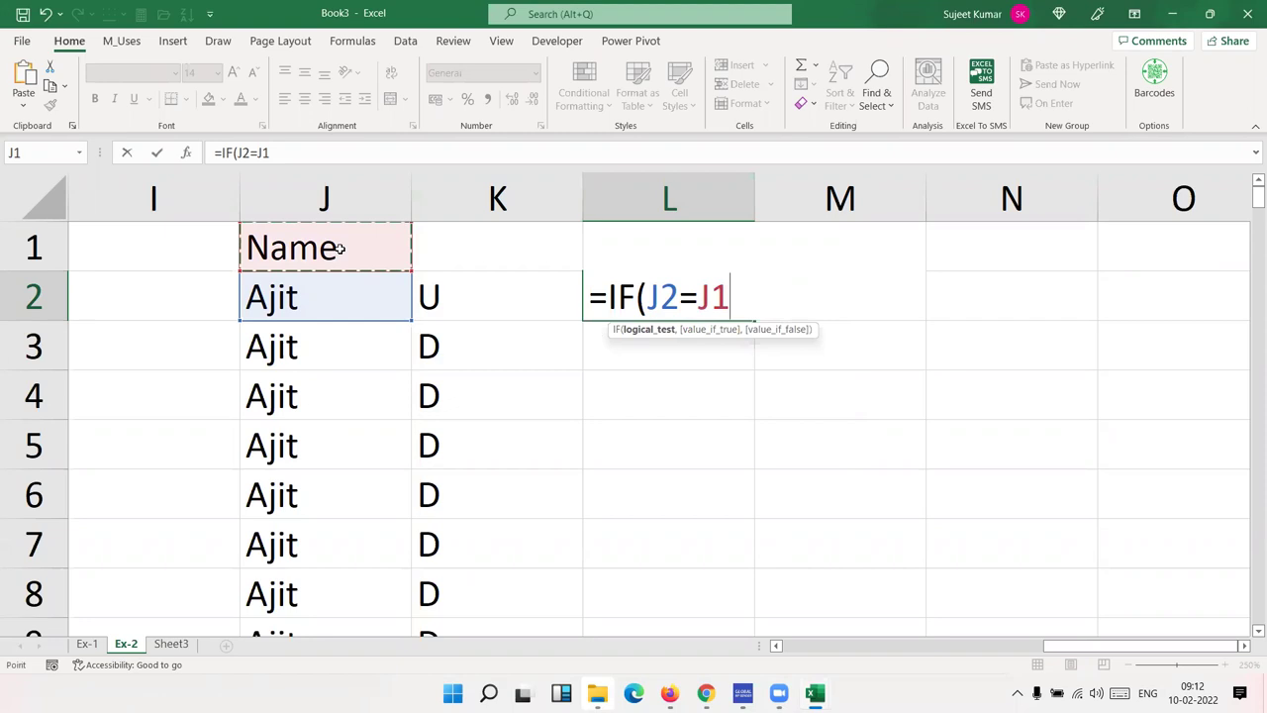
{"action": "type", "text": ","}
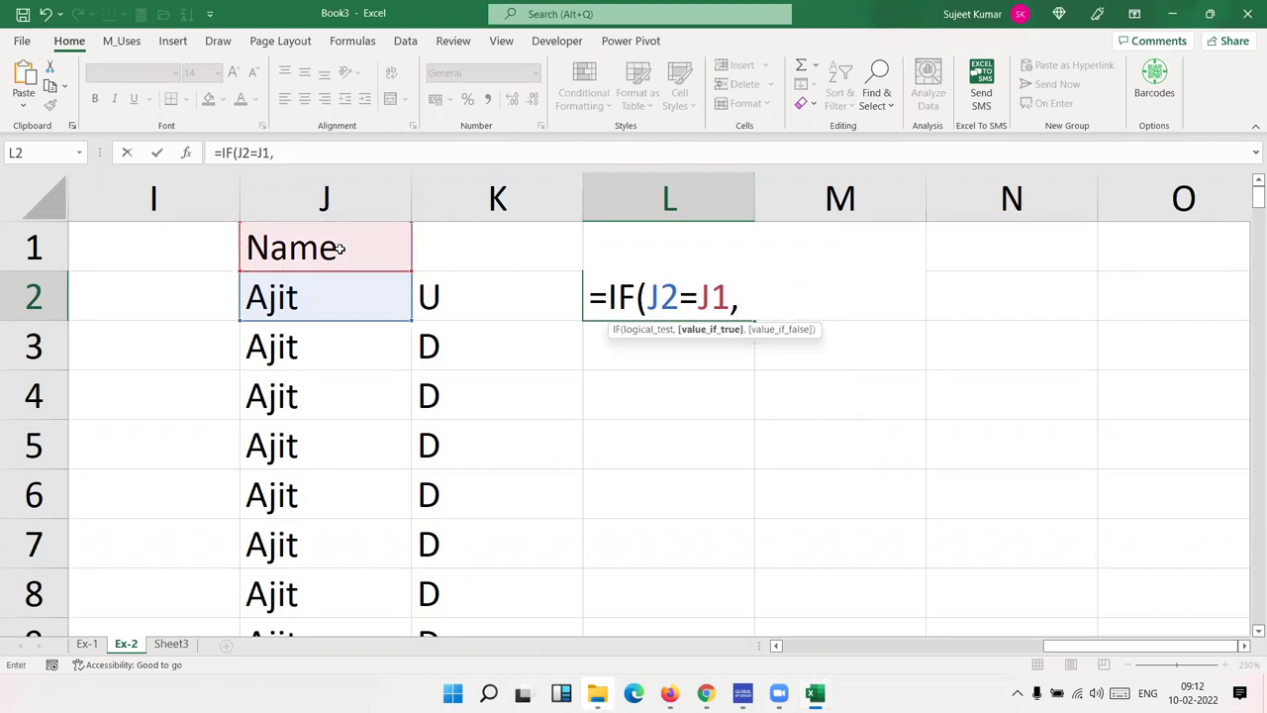
{"action": "type", "text": "L1+1,1"}
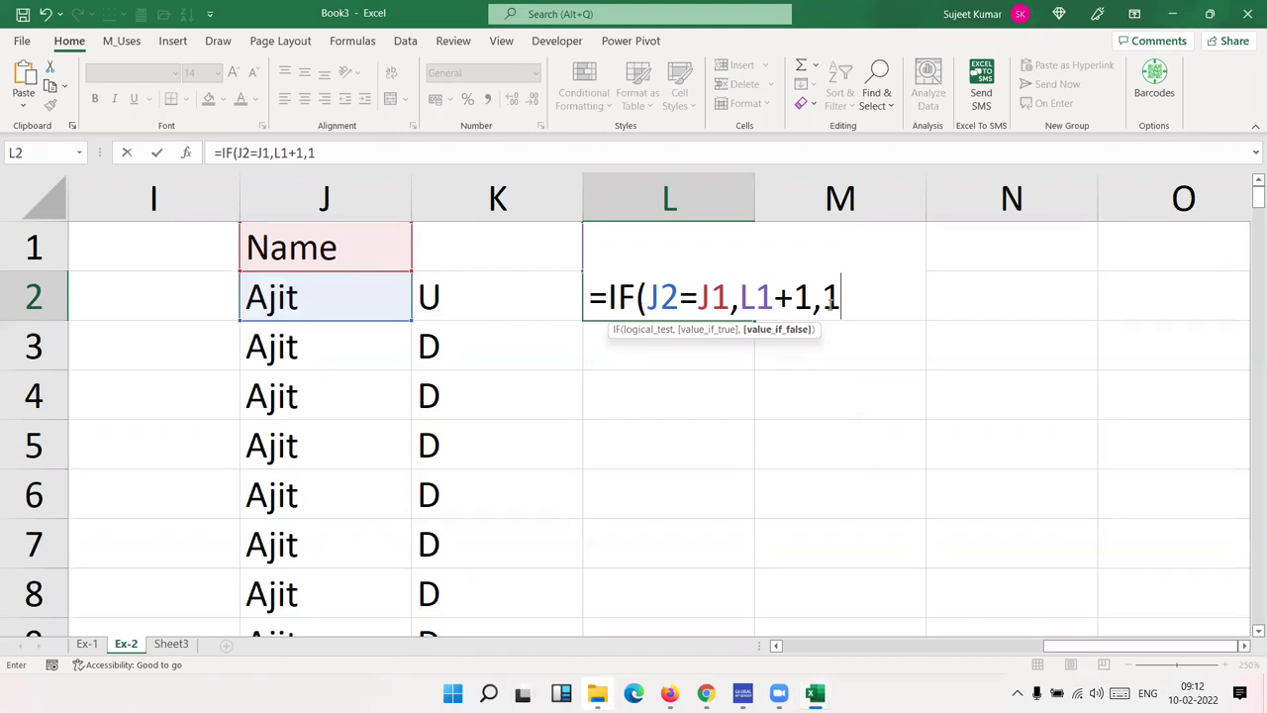
{"action": "key", "text": "Return"}
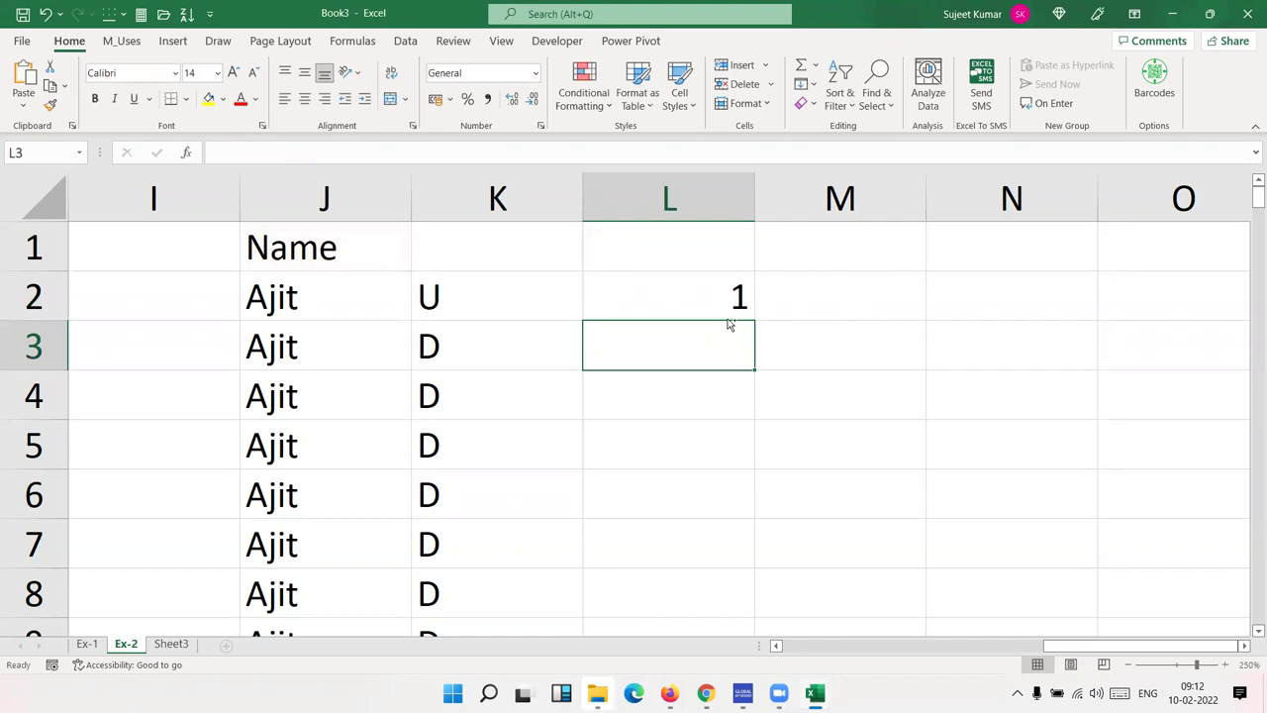
Copy the formula into L3, verify its J3/J2 references, then fill it down column L.
{"action": "key", "text": "ctrl+d"}
{"action": "double_click", "coordinate": [728, 343]}
{"action": "left_click_drag", "start_coordinate": [661, 346], "coordinate": [711, 349]}
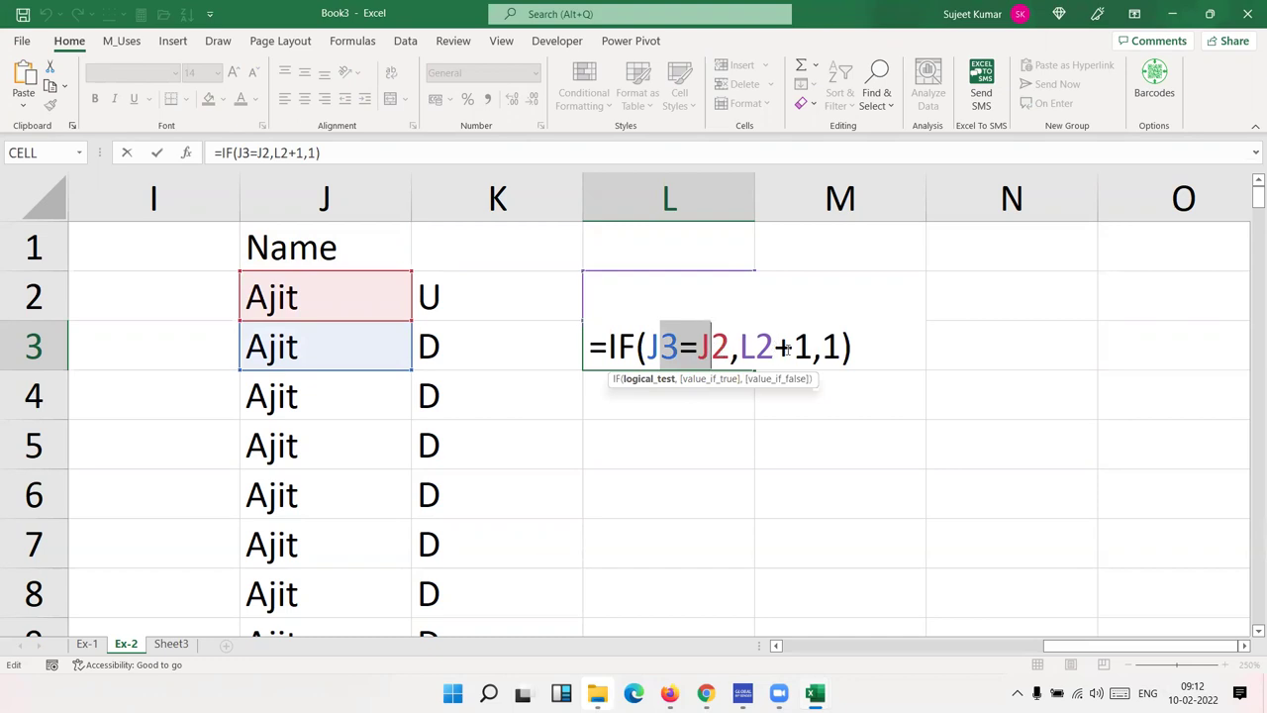
{"action": "key", "text": "Return"}
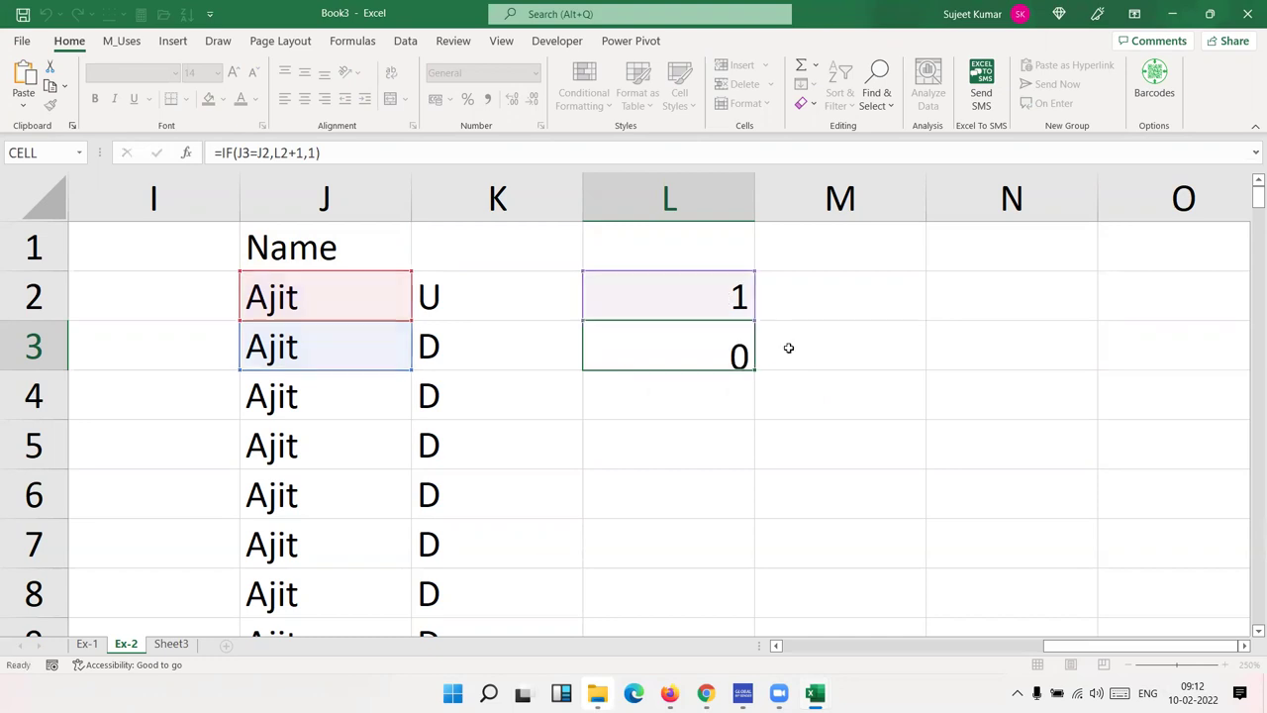
{"action": "left_click", "coordinate": [738, 345]}
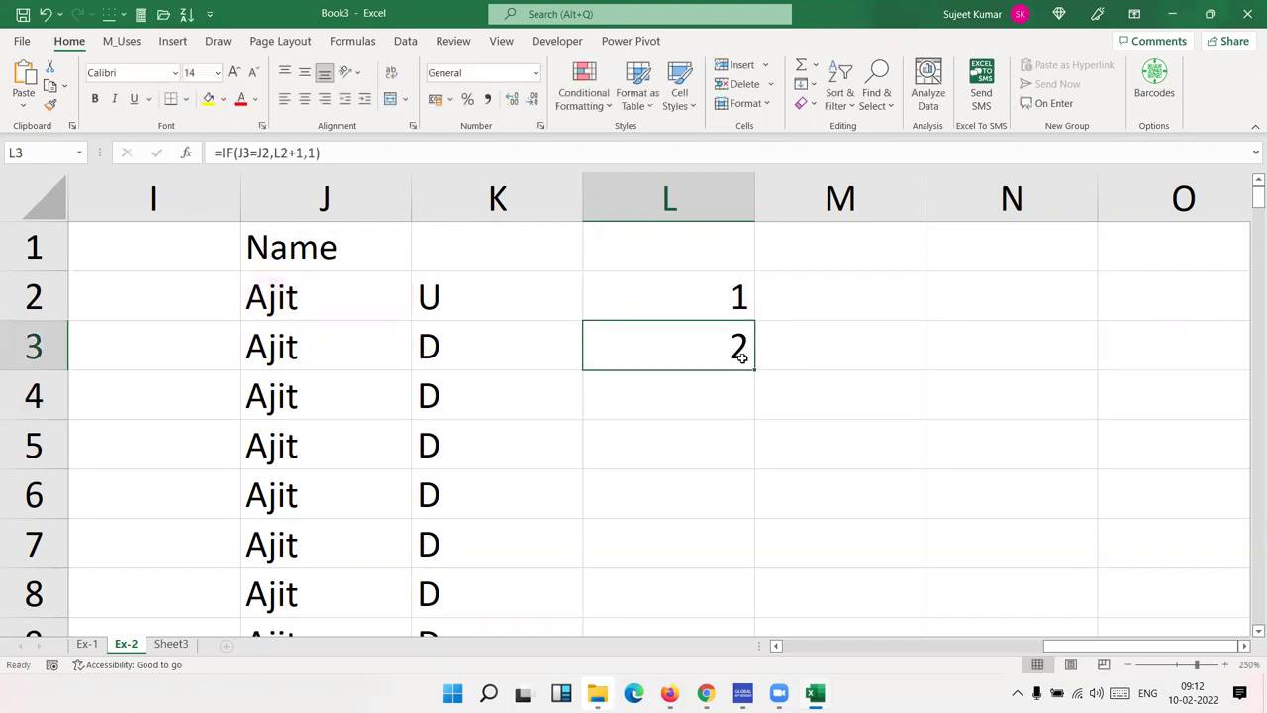
{"action": "double_click", "coordinate": [752, 370]}
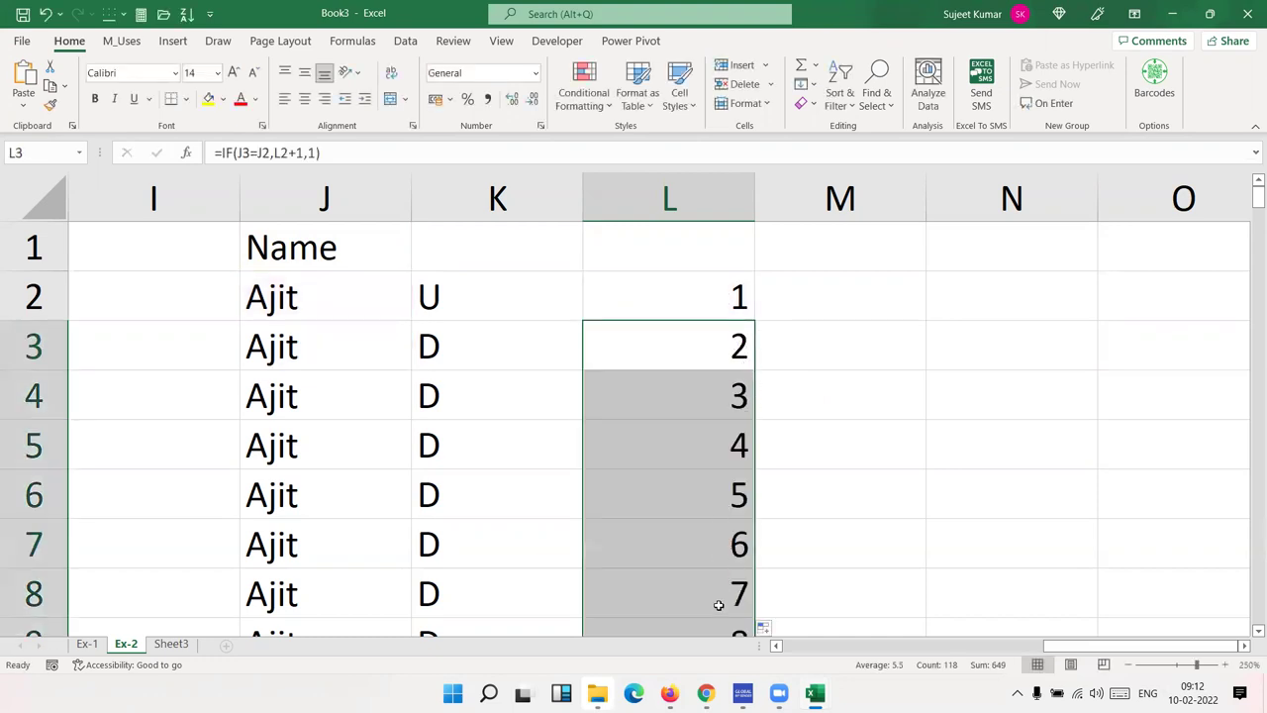
{"action": "scroll", "coordinate": [721, 600], "scroll_direction": "down", "scroll_amount": 3}
{"action": "scroll", "coordinate": [382, 485], "scroll_direction": "down", "scroll_amount": 3}
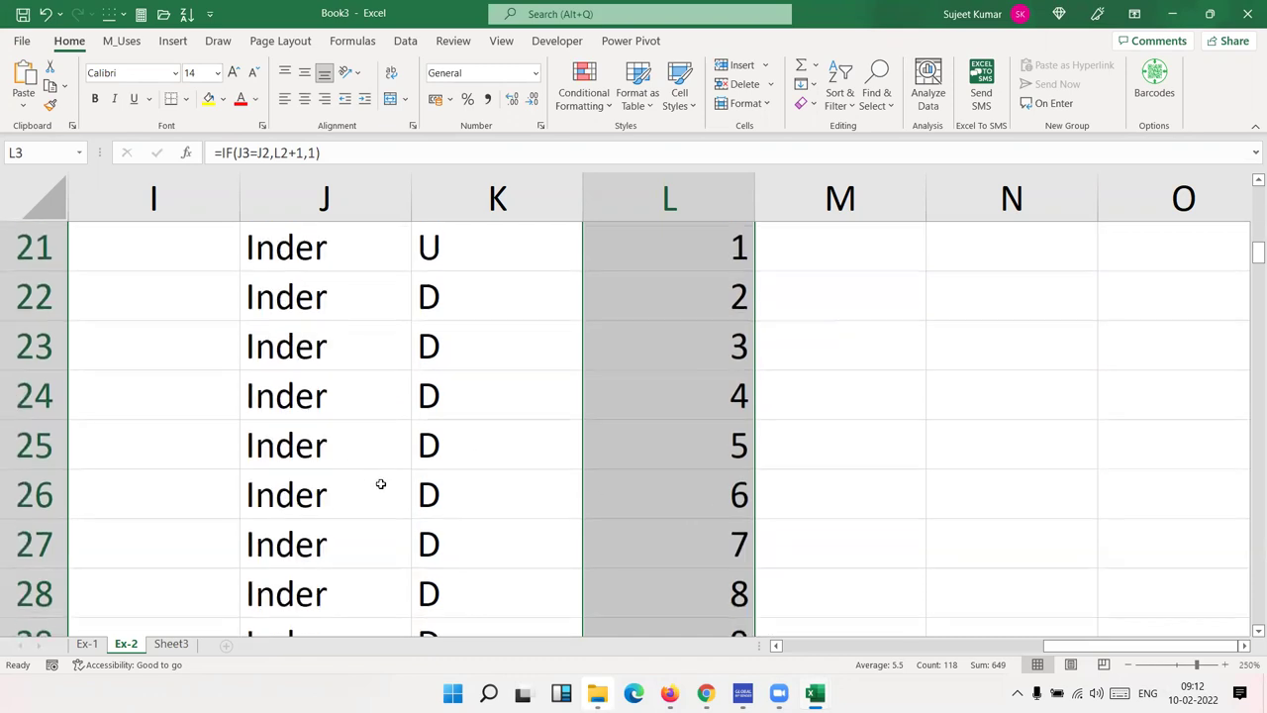
{"action": "scroll", "coordinate": [326, 419], "scroll_direction": "up", "scroll_amount": 3}
{"action": "scroll", "coordinate": [306, 416], "scroll_direction": "up", "scroll_amount": 3}
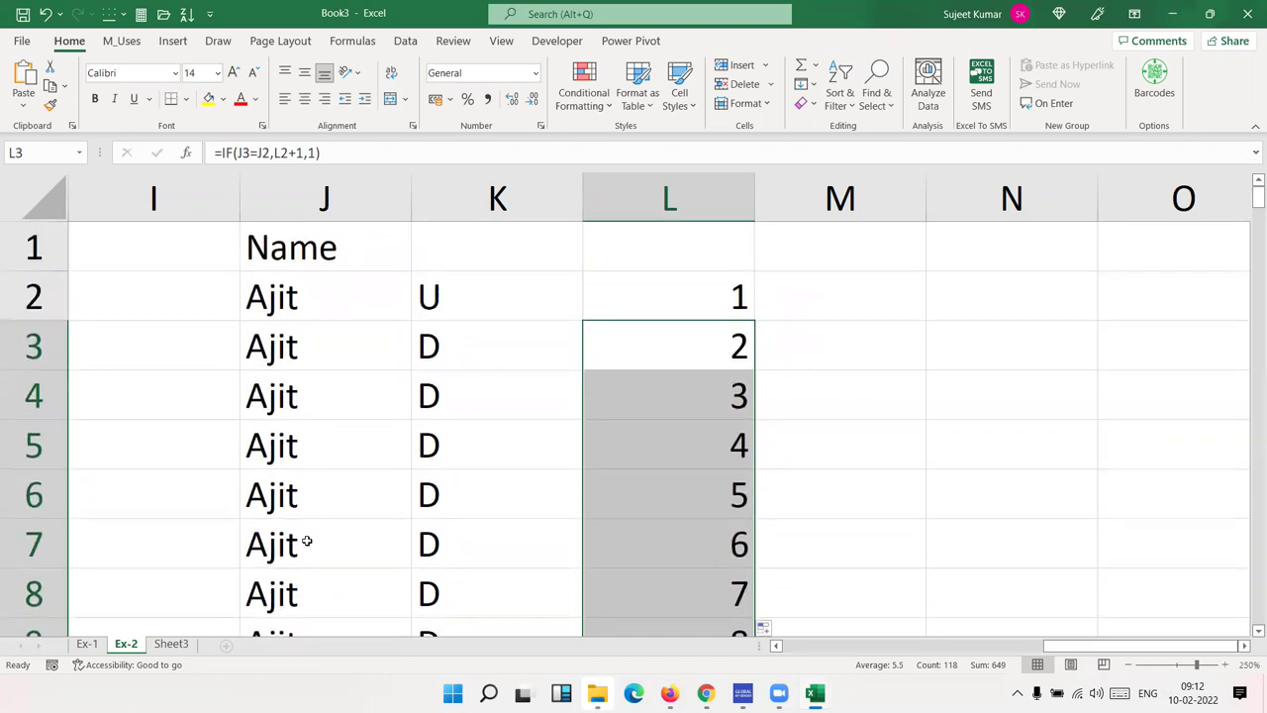
{"action": "scroll", "coordinate": [303, 537], "scroll_direction": "down", "scroll_amount": 3}
Check that L11's formula restarts the count at 1 for the next name.
{"action": "left_click", "coordinate": [311, 369]}
{"action": "key", "text": "Up"}
{"action": "key", "text": "Up"}
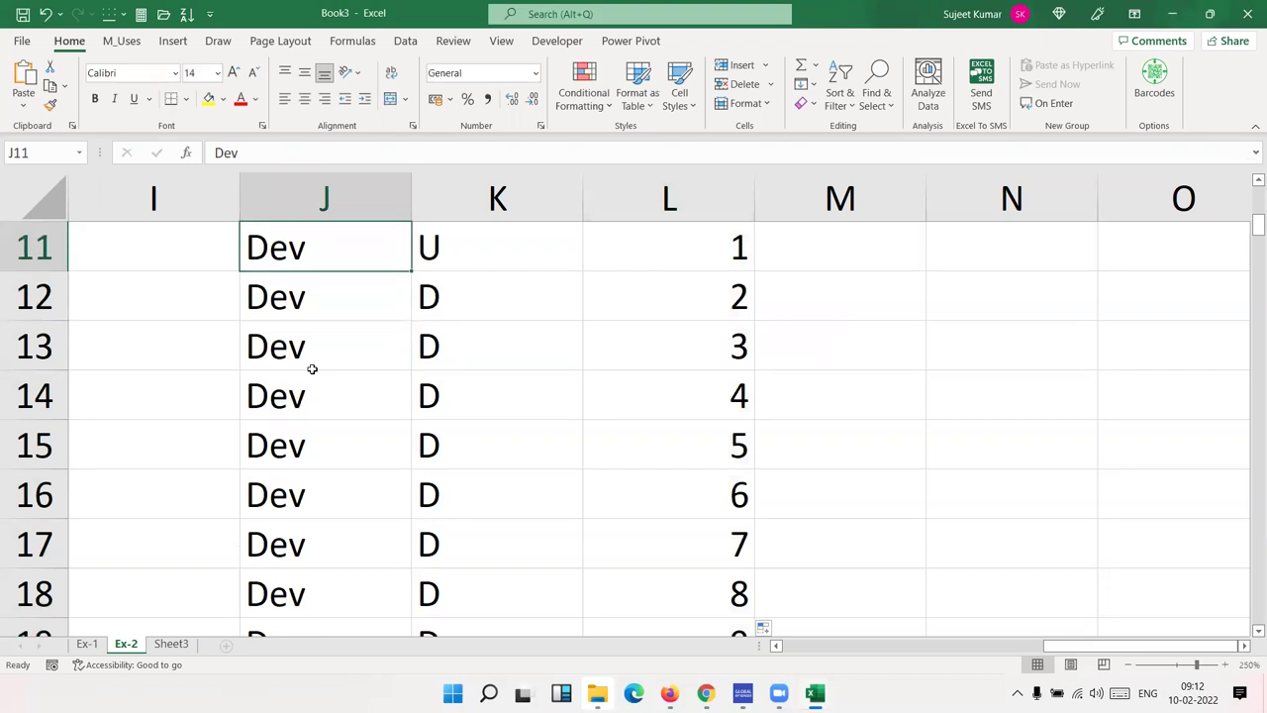
{"action": "key", "text": "Up"}
{"action": "key", "text": "Right"}
{"action": "key", "text": "Down"}
{"action": "key", "text": "Right"}
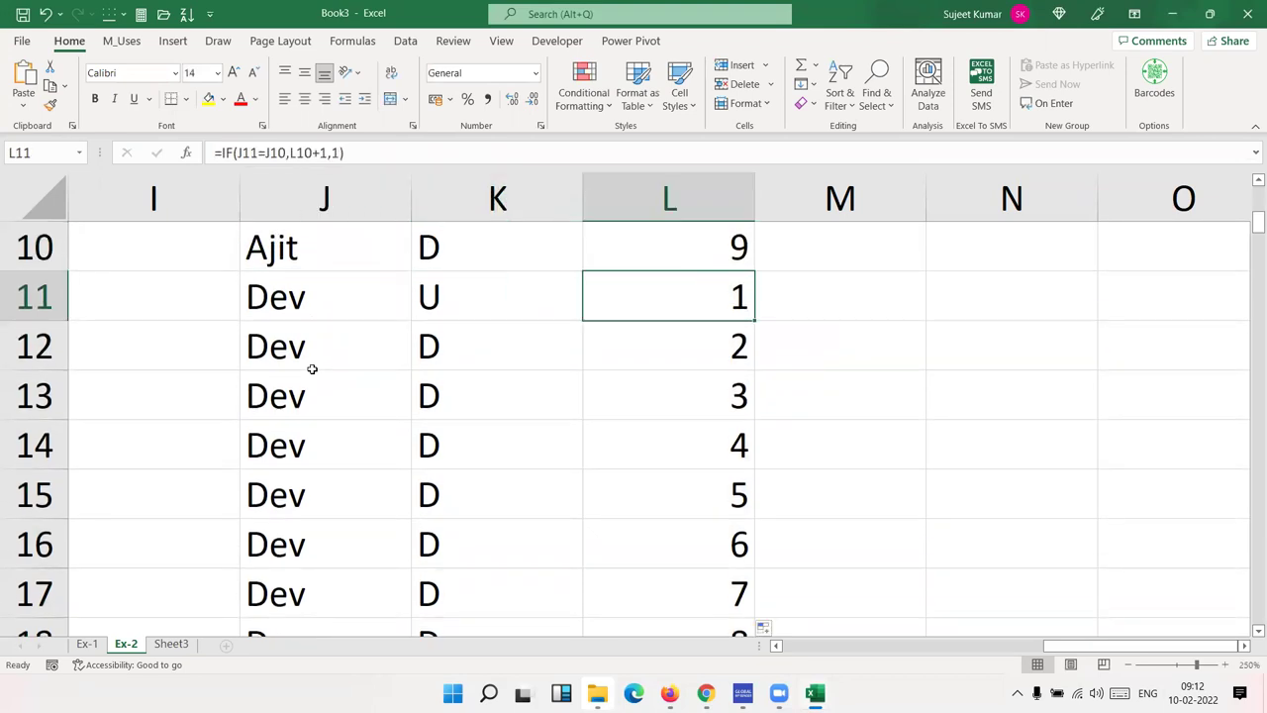
{"action": "key", "text": "F2"}
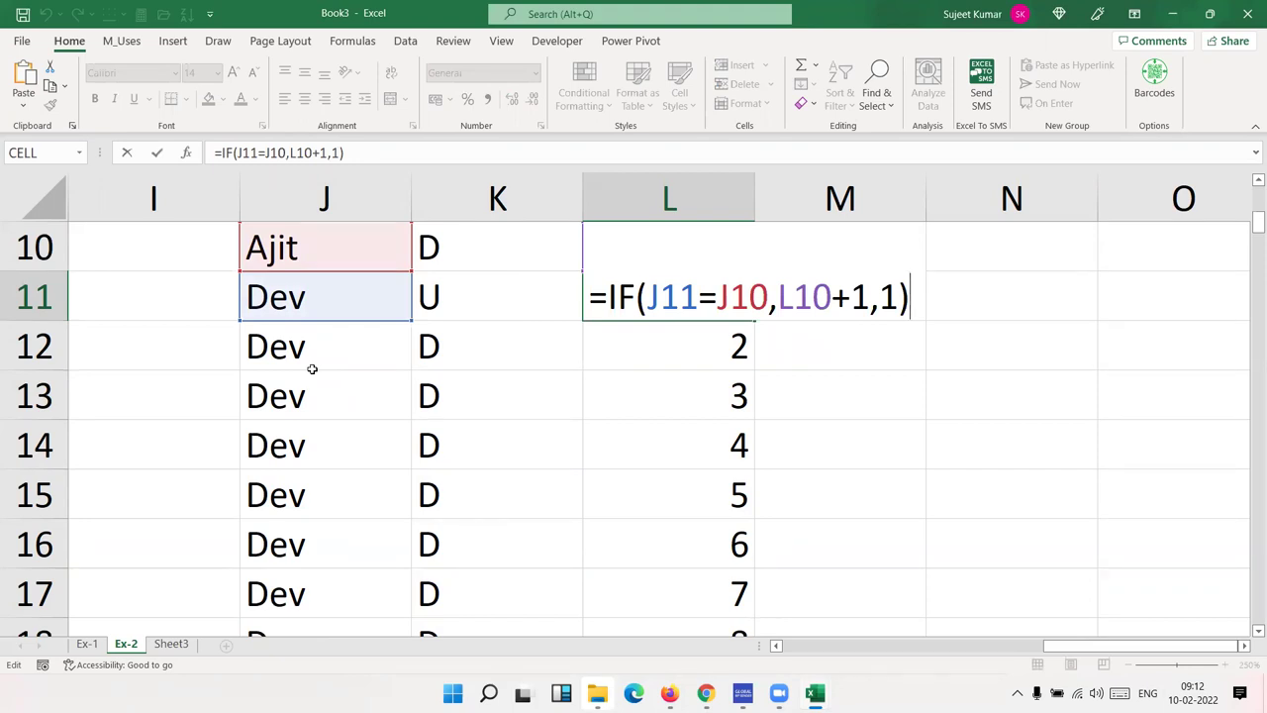
{"action": "key", "text": "Return"}
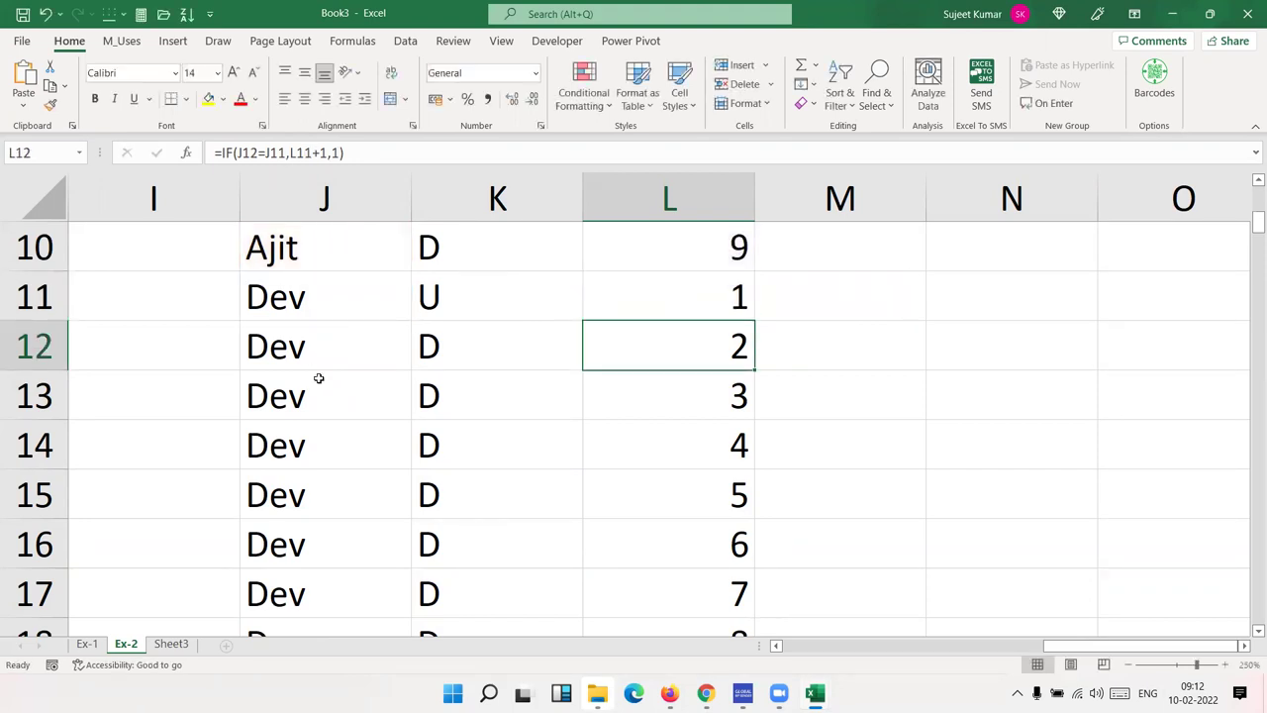
Zoom out and scroll right so columns H–R fit on screen.
{"action": "scroll", "coordinate": [320, 377], "scroll_direction": "down", "scroll_amount": 1}
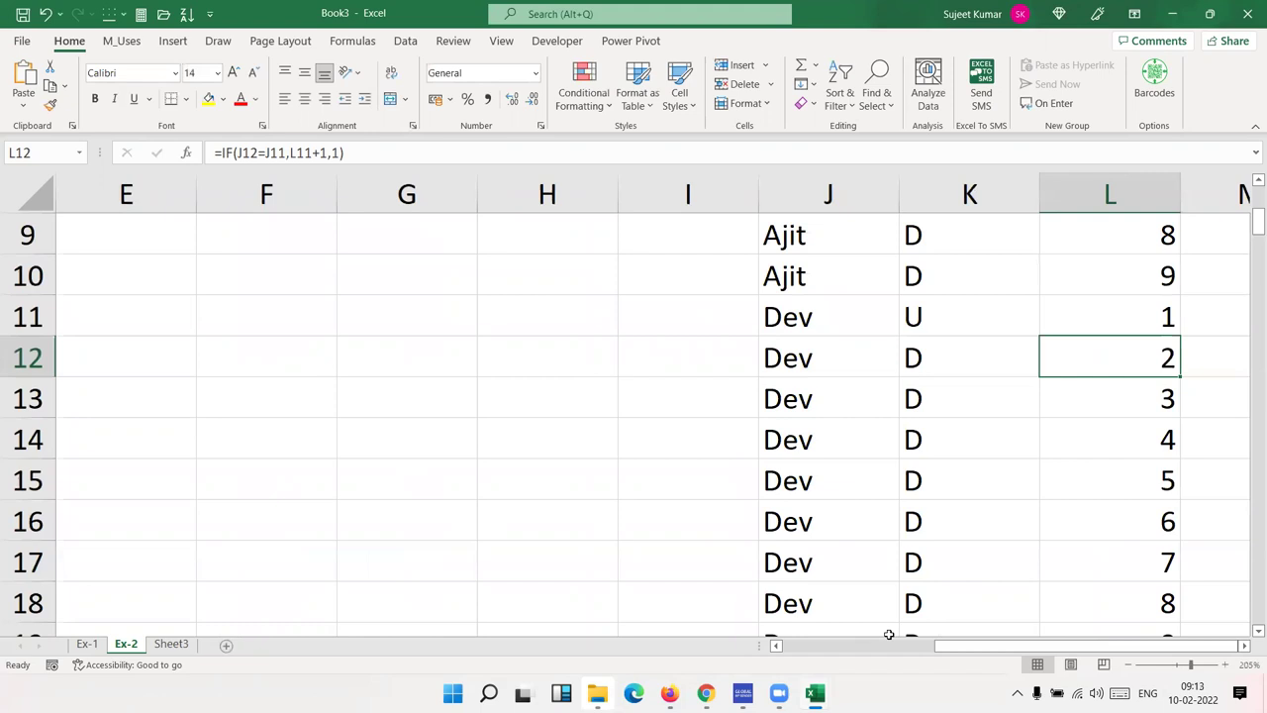
{"action": "left_click", "coordinate": [1244, 647]}
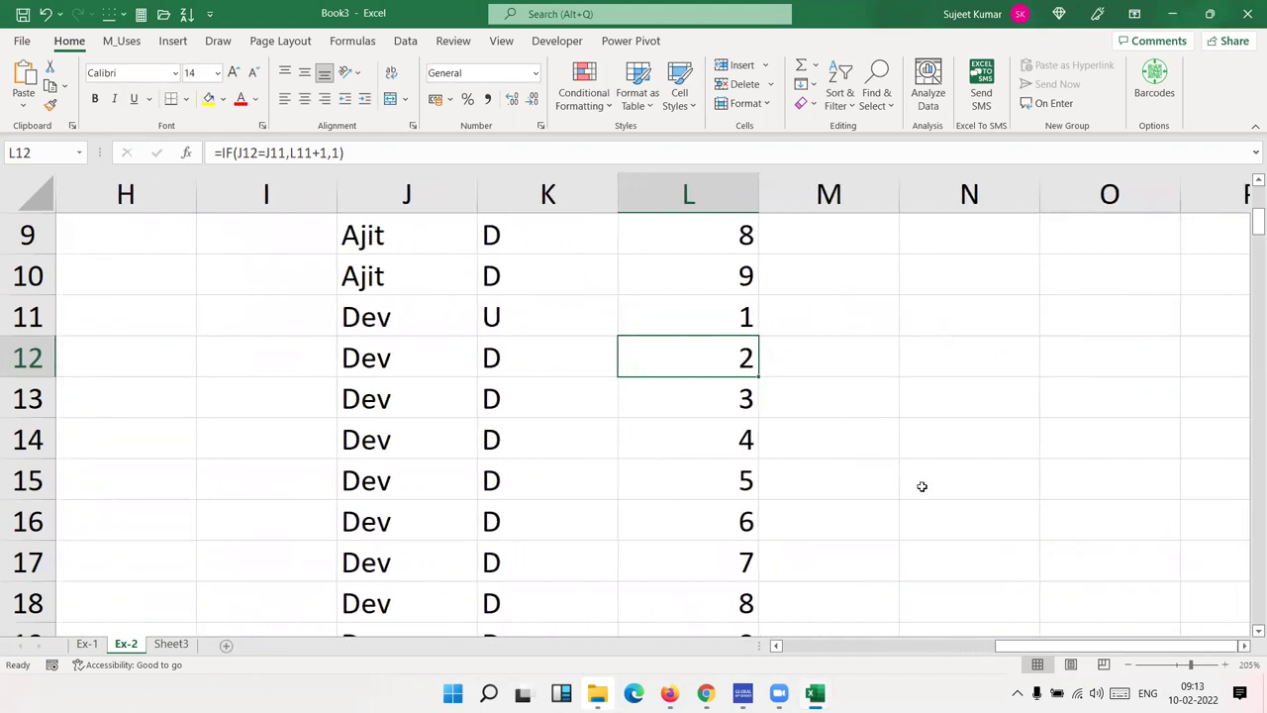
{"action": "scroll", "coordinate": [922, 486], "scroll_direction": "up", "scroll_amount": 3}
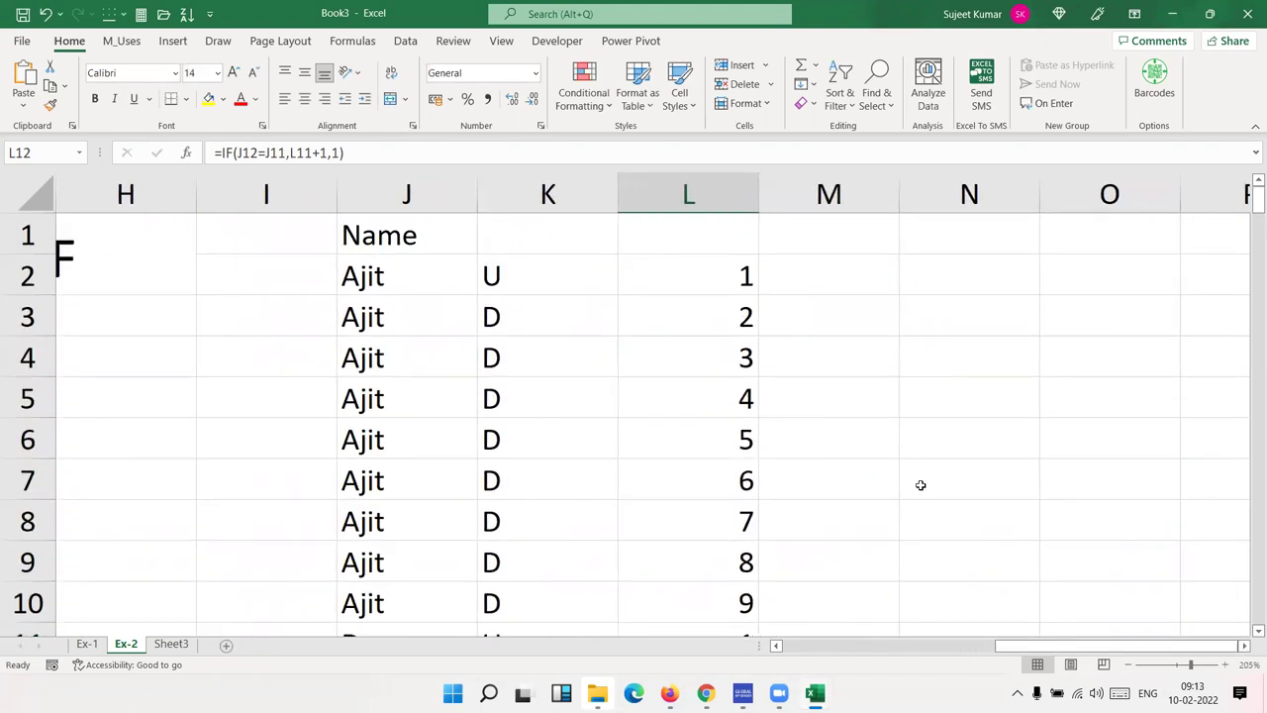
{"action": "left_click", "coordinate": [1245, 647]}
{"action": "scroll", "coordinate": [880, 537], "scroll_direction": "down", "scroll_amount": 3}
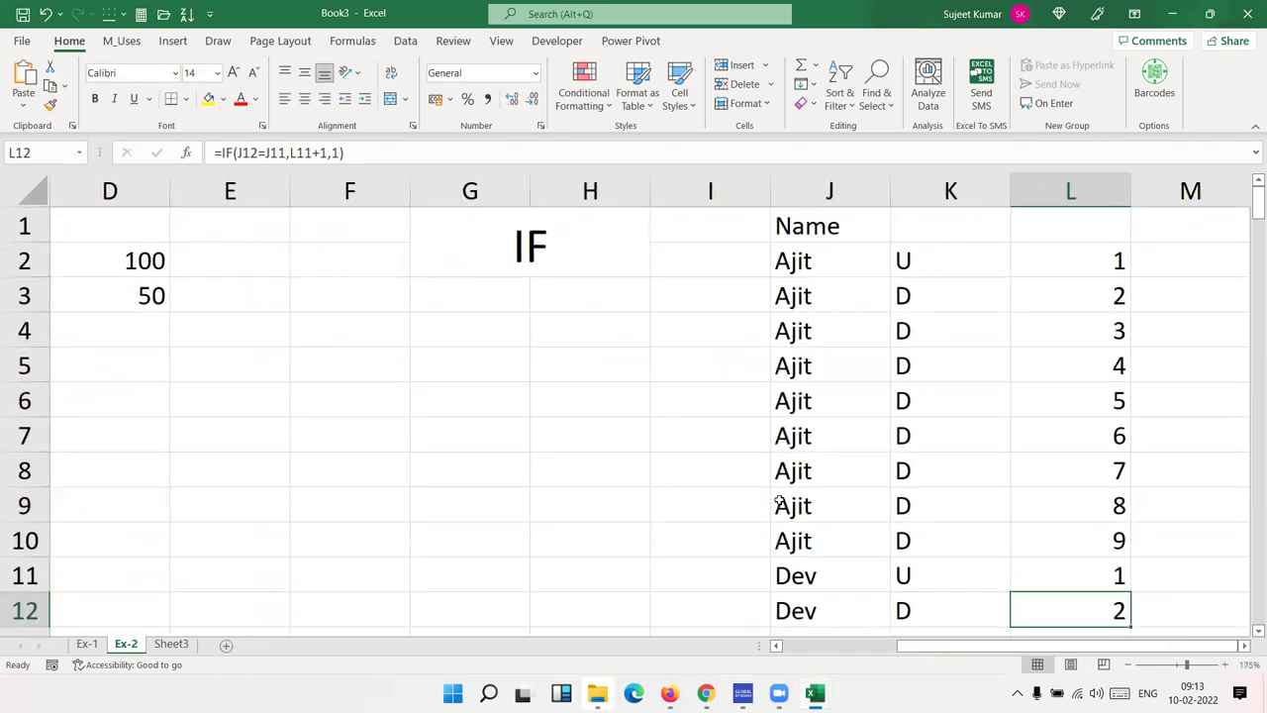
{"action": "scroll", "coordinate": [858, 538], "scroll_direction": "down", "scroll_amount": 1}
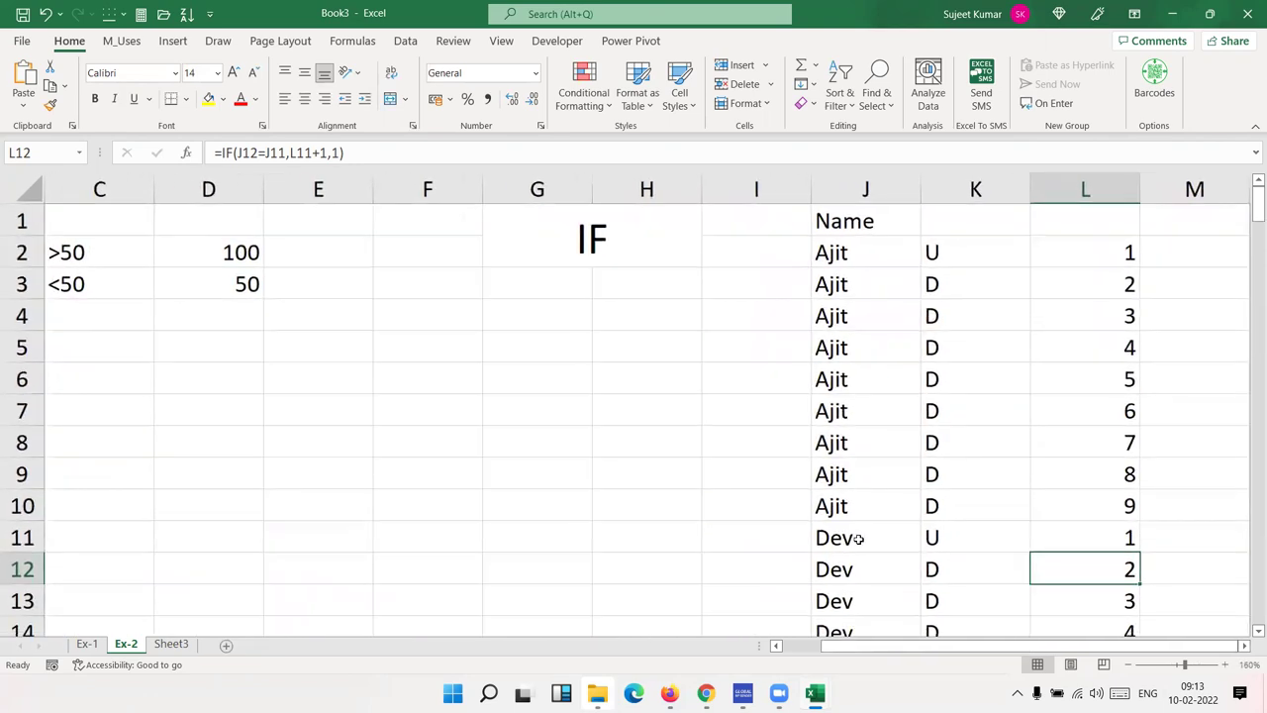
{"action": "left_click", "coordinate": [1245, 647]}
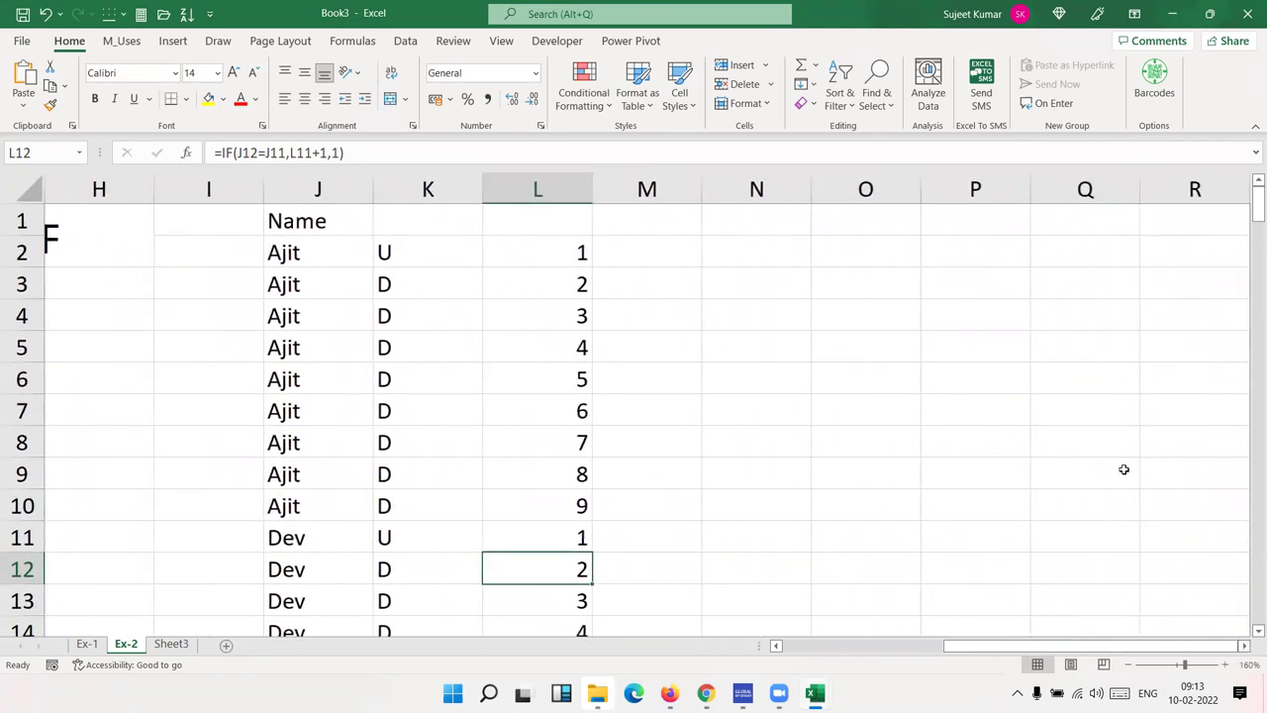
Add the headings Sr in N1 and Name in O1.
{"action": "left_click", "coordinate": [749, 225]}
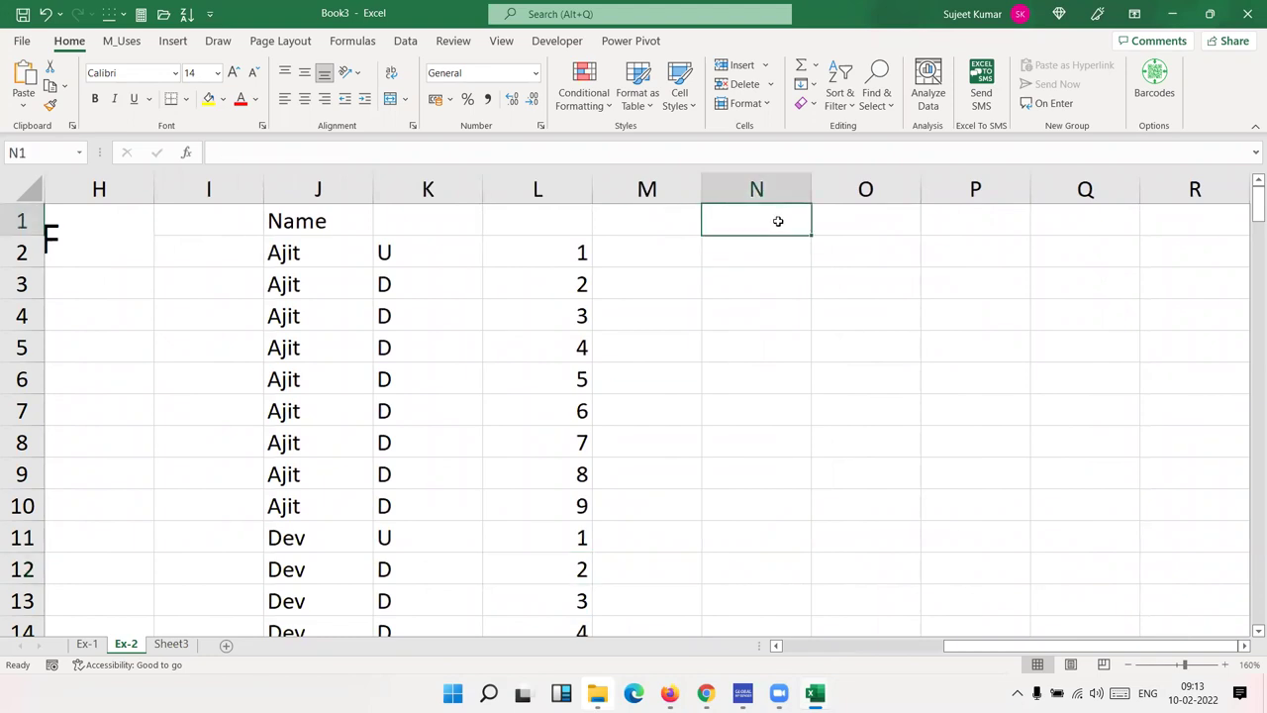
{"action": "type", "text": "Sr"}
{"action": "key", "text": "Tab"}
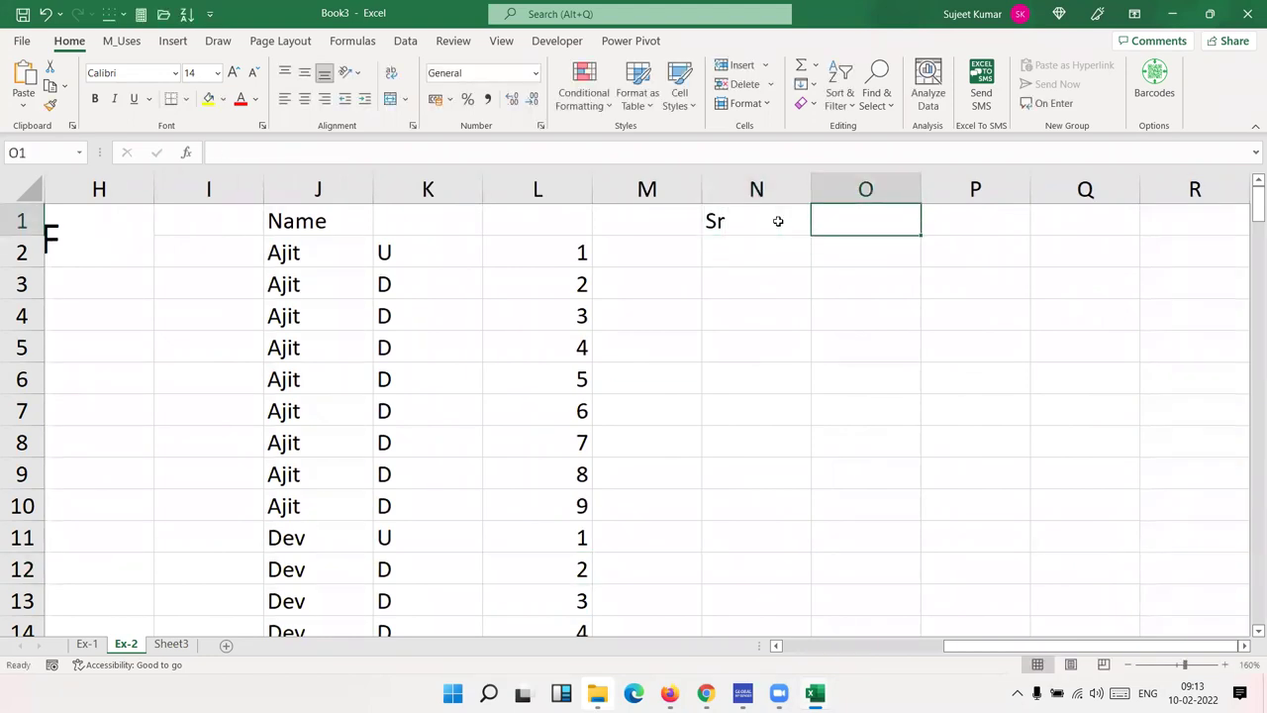
{"action": "type", "text": "Name"}
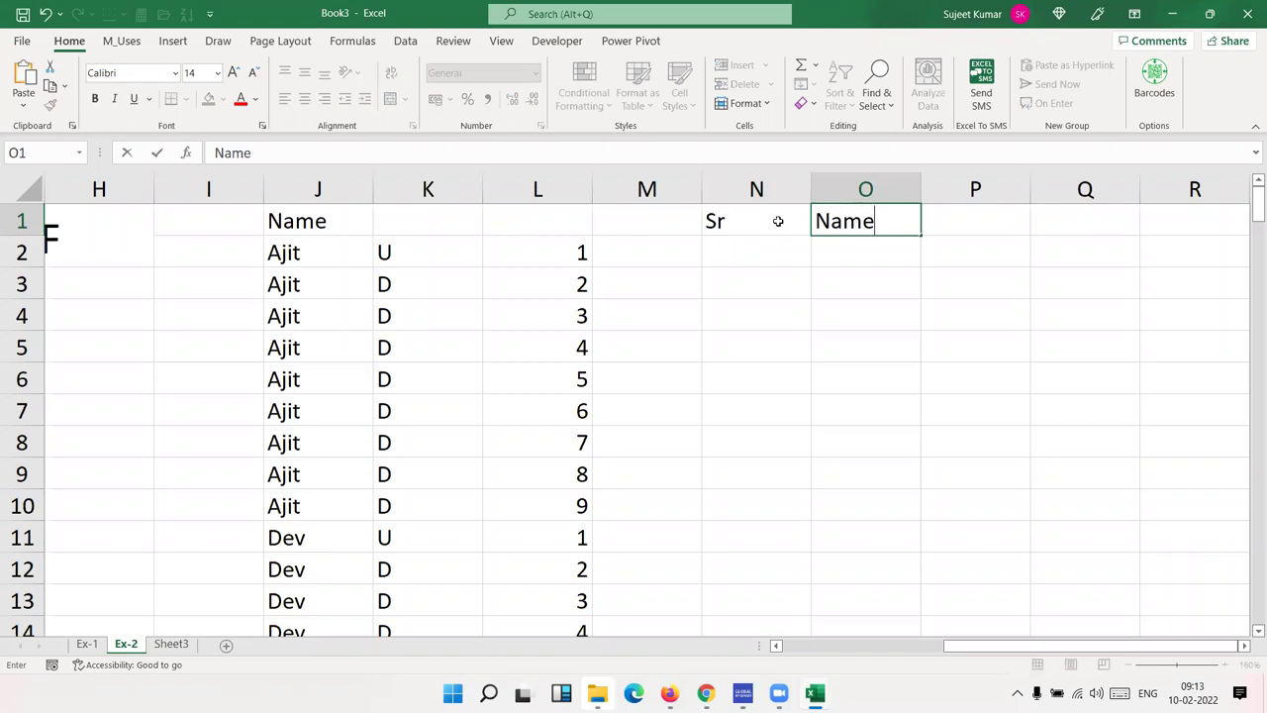
{"action": "key", "text": "Tab"}
{"action": "key", "text": "Left"}
{"action": "key", "text": "Left"}
{"action": "key", "text": "Right"}
Enter serials 1–3 with three sample names in N2:O4.
{"action": "key", "text": "Right"}
{"action": "key", "text": "shift+Right"}
{"action": "key", "text": "shift+Right"}
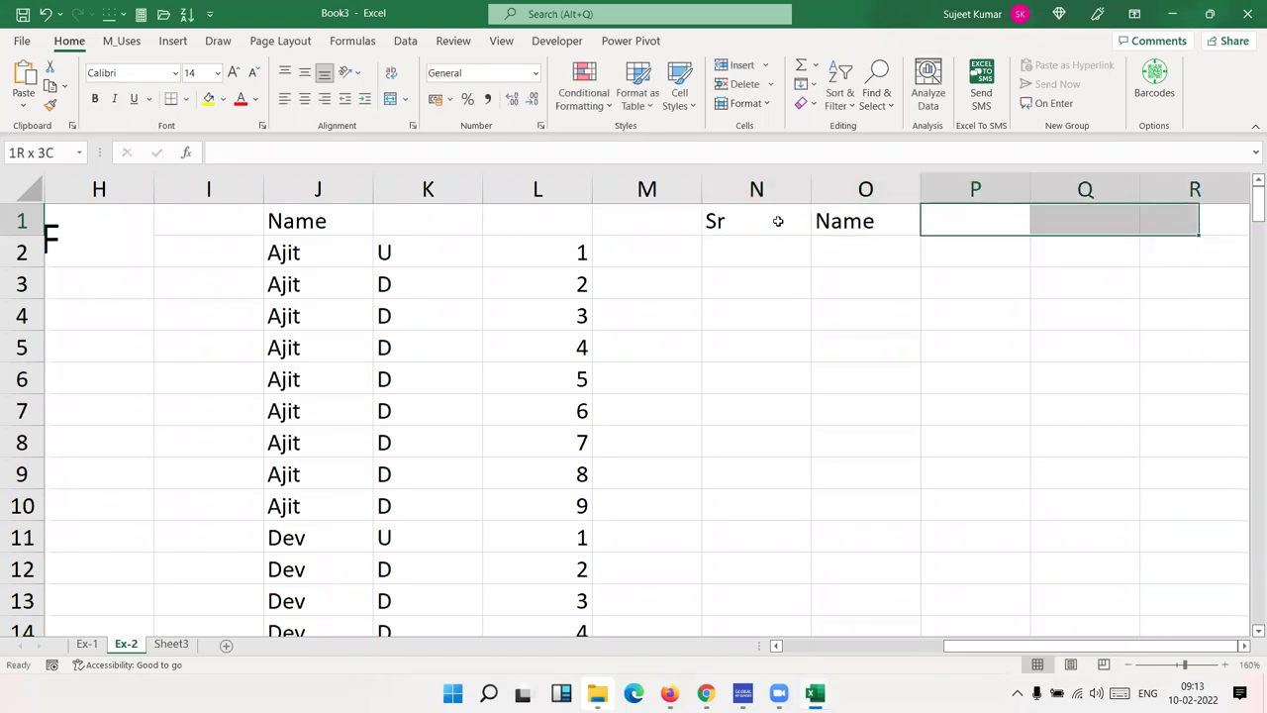
{"action": "key", "text": "shift+Right"}
{"action": "key", "text": "Left"}
{"action": "key", "text": "Left"}
{"action": "key", "text": "Down"}
{"action": "type", "text": "1"}
{"action": "key", "text": "Return"}
{"action": "key", "text": "Up"}
{"action": "key", "text": "Right"}
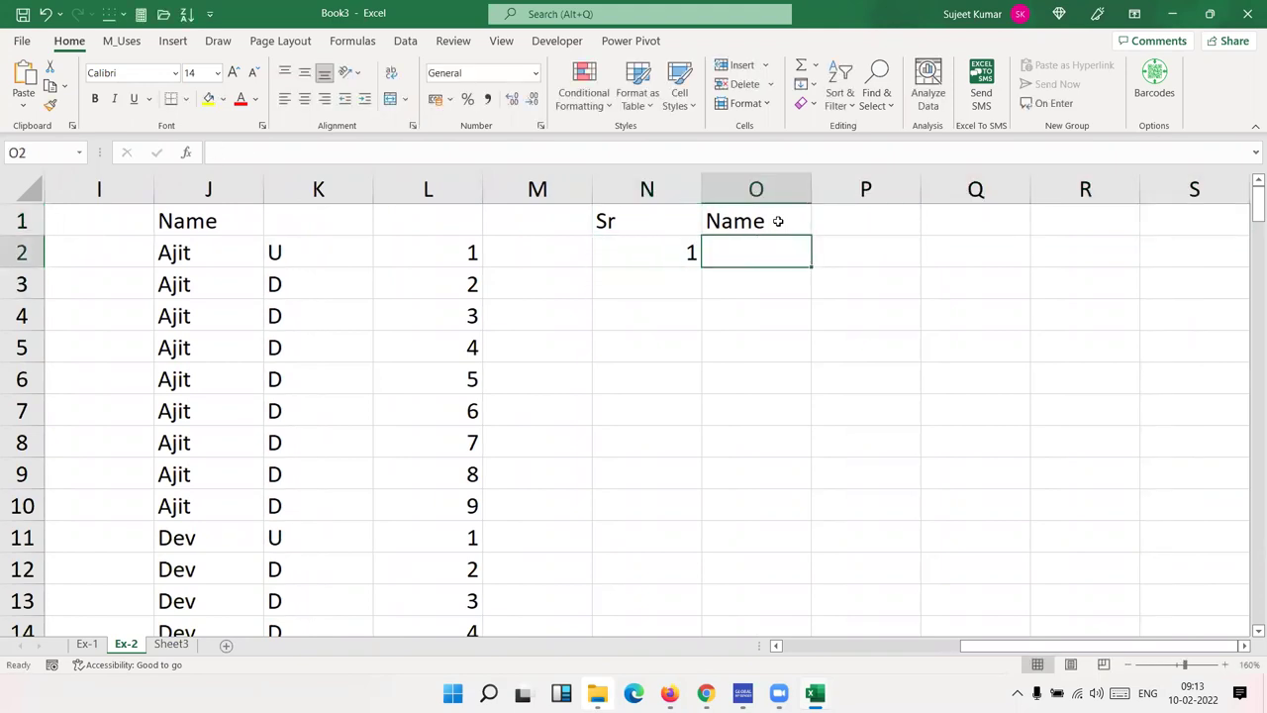
{"action": "type", "text": "Puja"}
{"action": "key", "text": "Return"}
{"action": "key", "text": "Left"}
{"action": "type", "text": "2"}
{"action": "key", "text": "Right"}
{"action": "type", "text": "Mohan"}
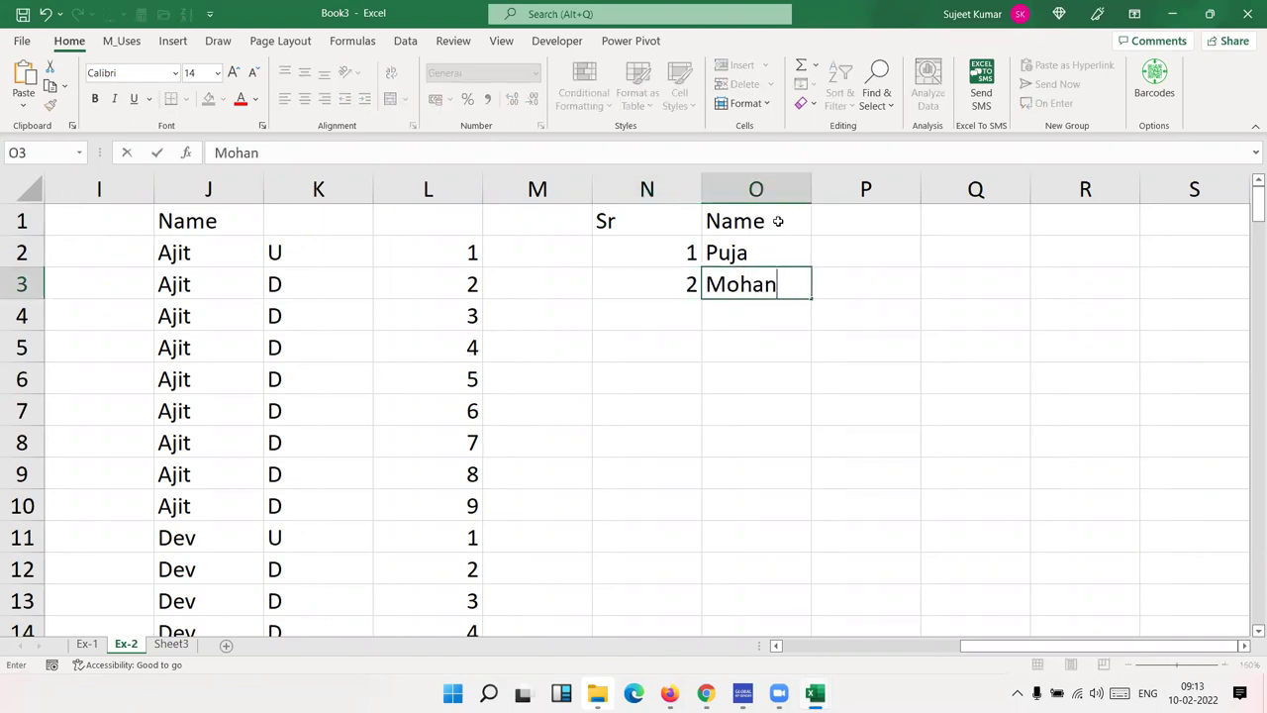
{"action": "key", "text": "Return"}
{"action": "key", "text": "Left"}
{"action": "type", "text": "3"}
{"action": "key", "text": "Right"}
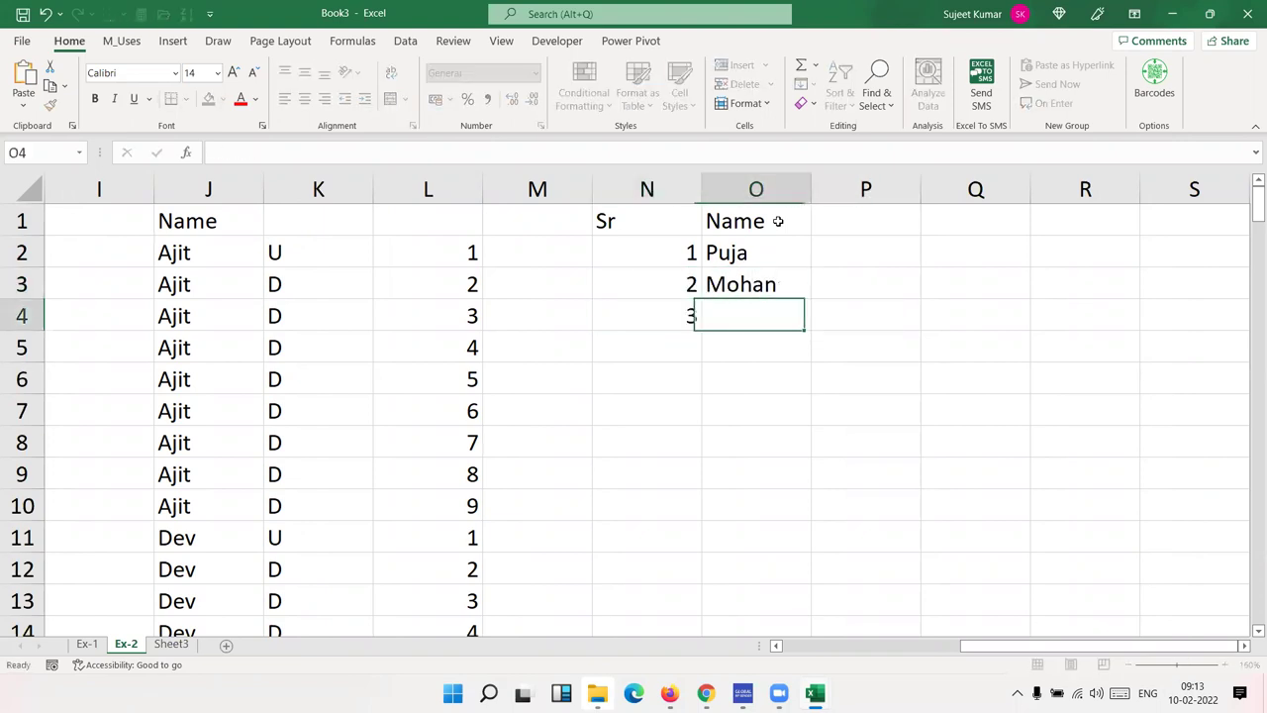
{"action": "type", "text": "Kavita"}
{"action": "key", "text": "Return"}
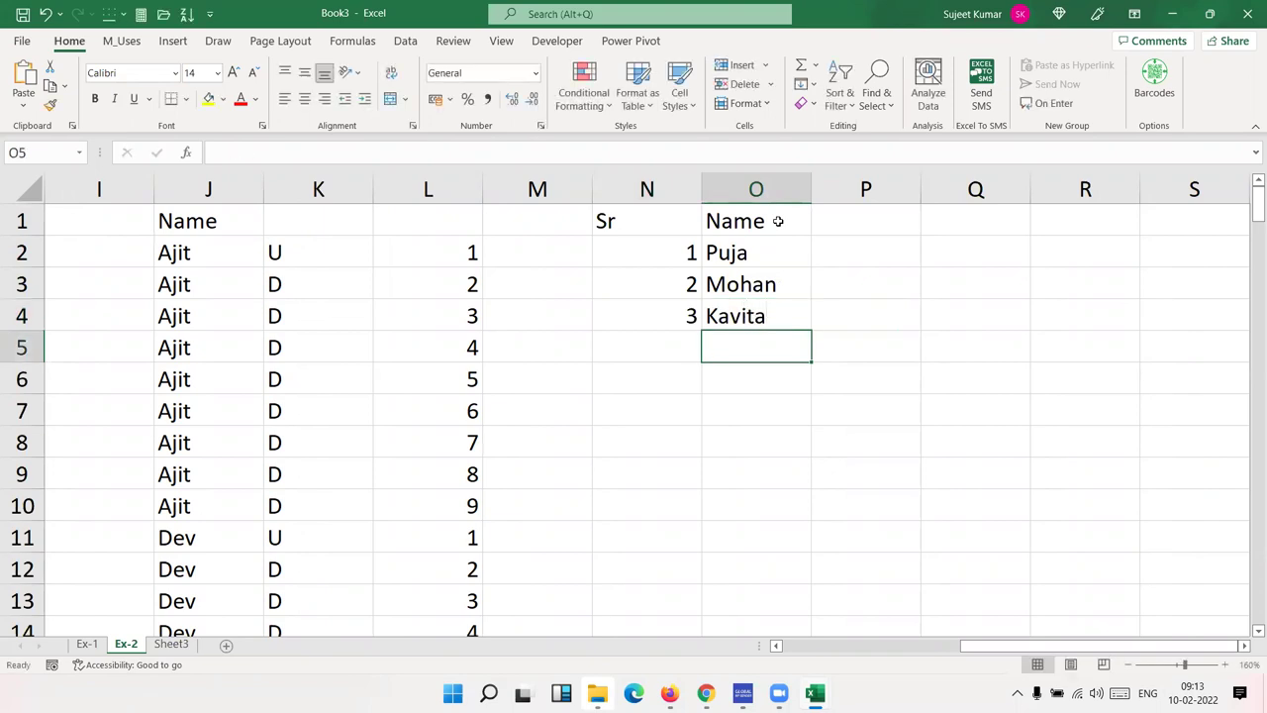
Delete the trial rows in N3:O4, keeping only serial 1 and its name.
{"action": "key", "text": "Up"}
{"action": "key", "text": "Up"}
{"action": "key", "text": "Left"}
{"action": "key", "text": "shift+Down"}
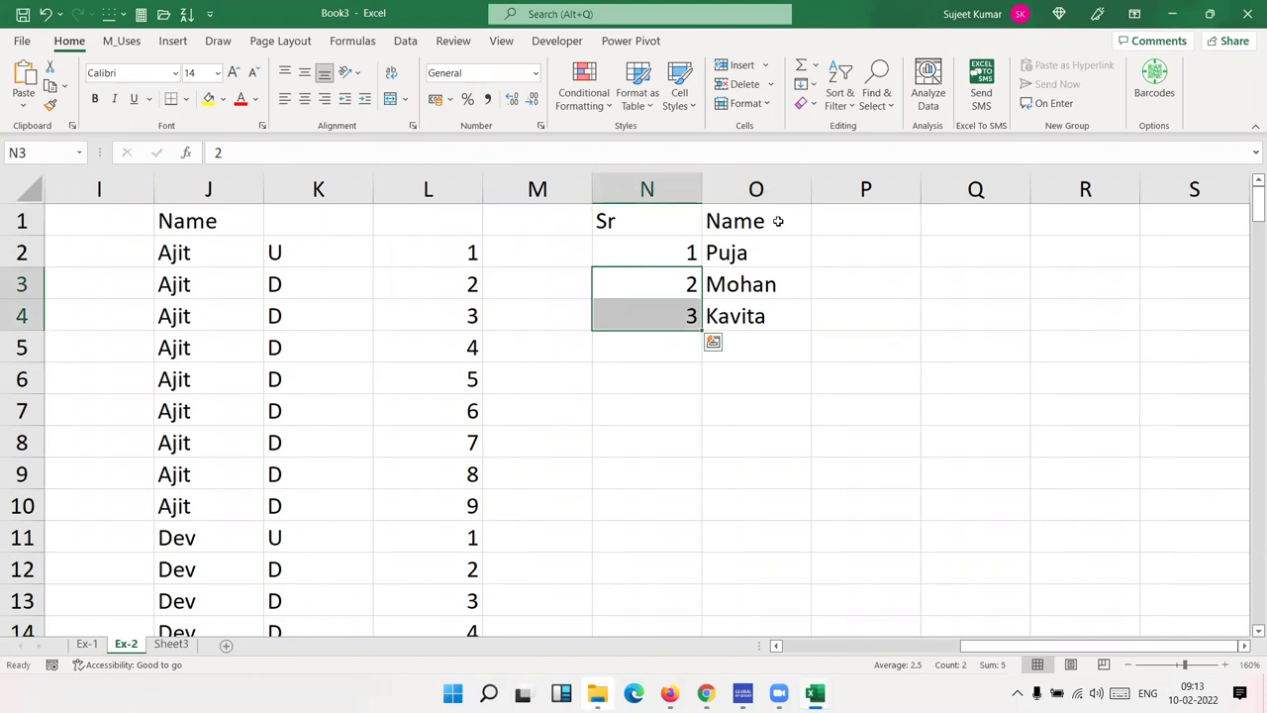
{"action": "key", "text": "Right"}
{"action": "key", "text": "shift+Down"}
{"action": "key", "text": "Delete"}
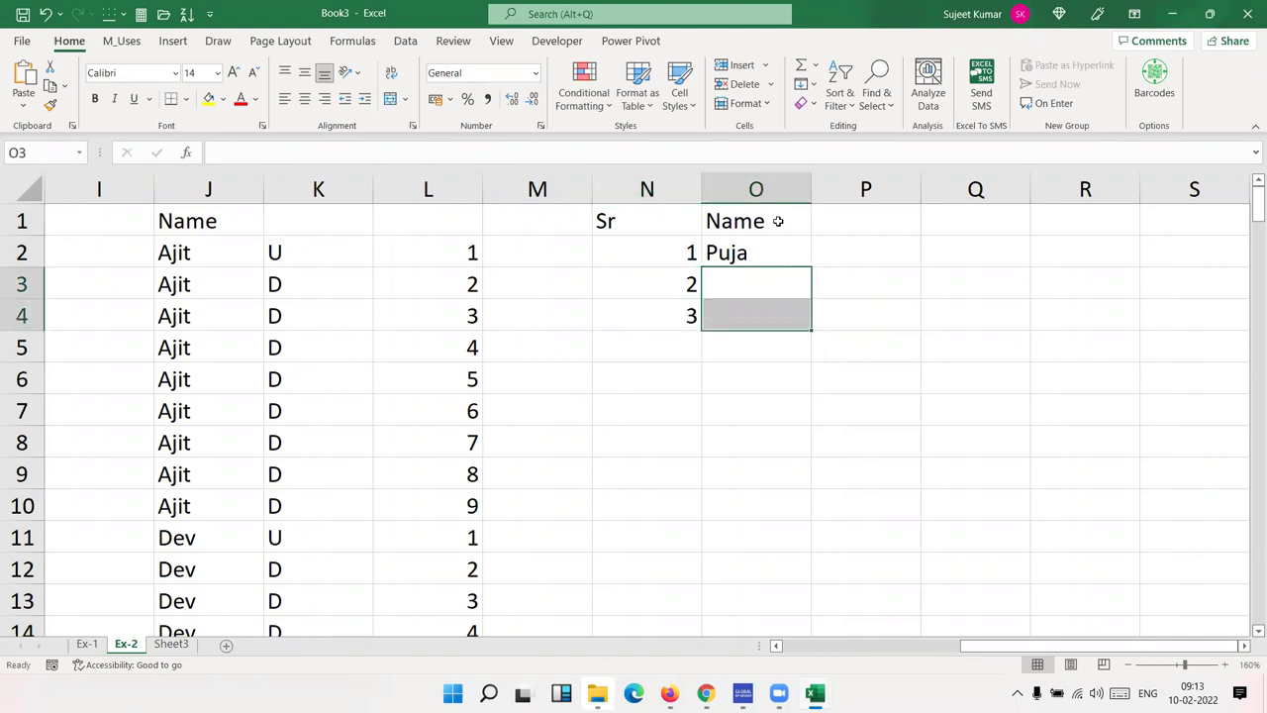
{"action": "key", "text": "Down"}
{"action": "key", "text": "Up"}
{"action": "key", "text": "Left"}
{"action": "key", "text": "shift+Down"}
{"action": "key", "text": "Delete"}
{"action": "key", "text": "Right"}
{"action": "key", "text": "Left"}
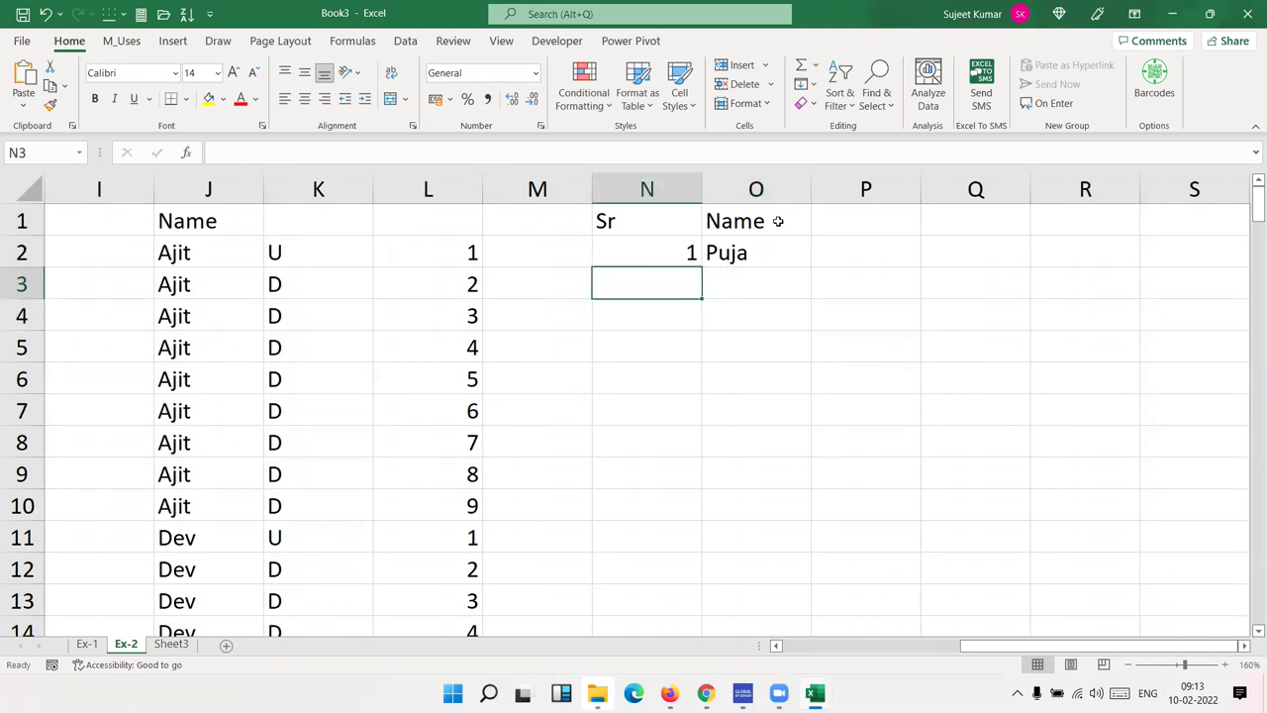
Enter =IF(O3>0,N2+1,"") in N3 and fill it down through N11.
{"action": "type", "text": "=if"}
{"action": "key", "text": "Tab"}
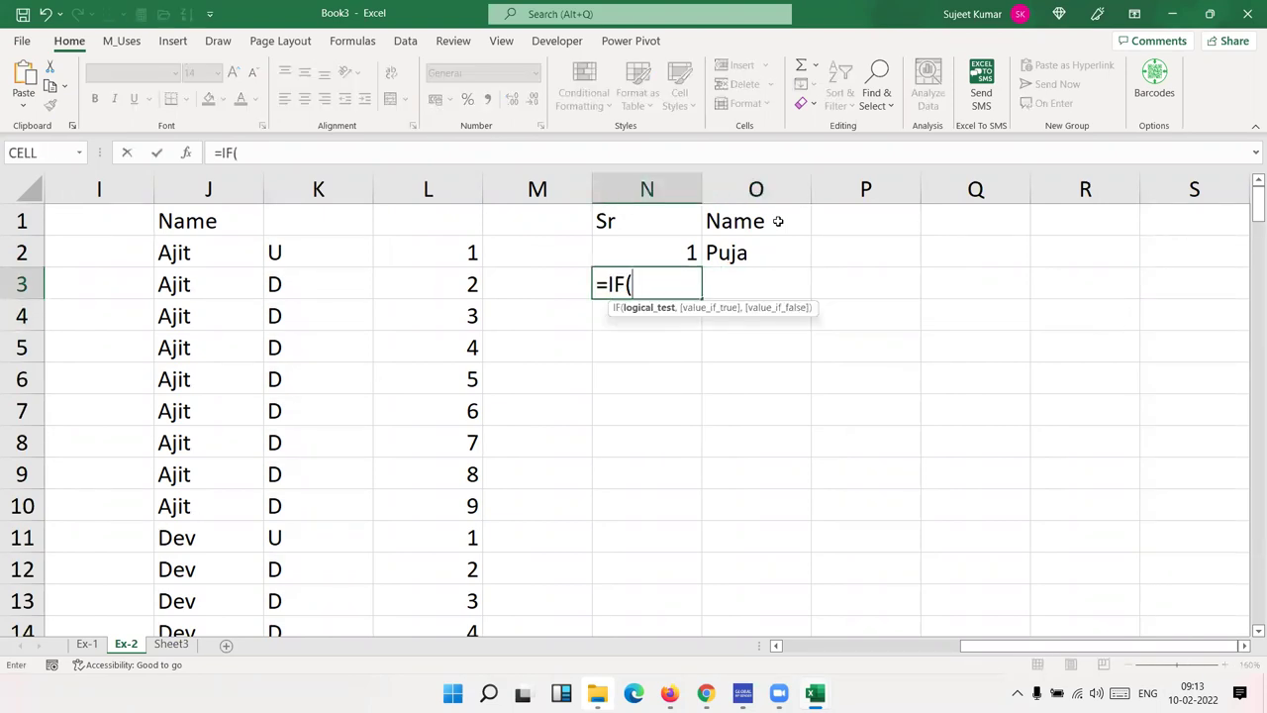
{"action": "key", "text": "Right"}
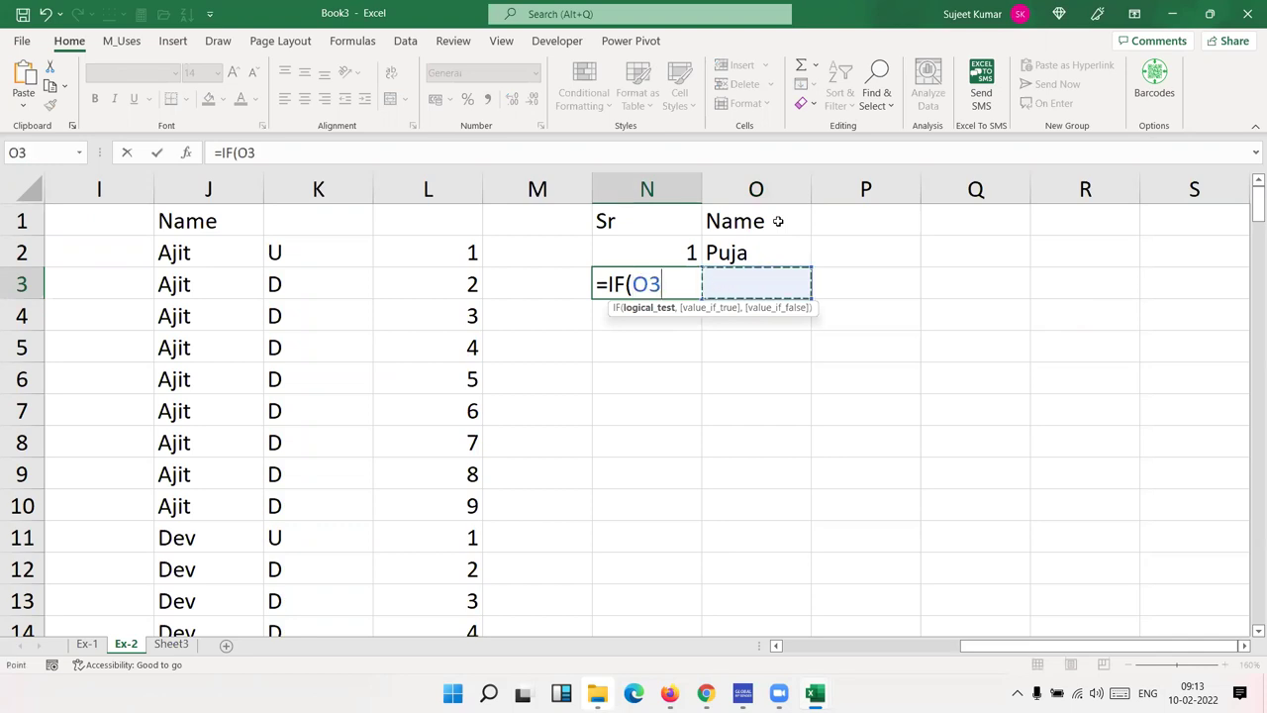
{"action": "type", "text": ">"}
{"action": "type", "text": "0"}
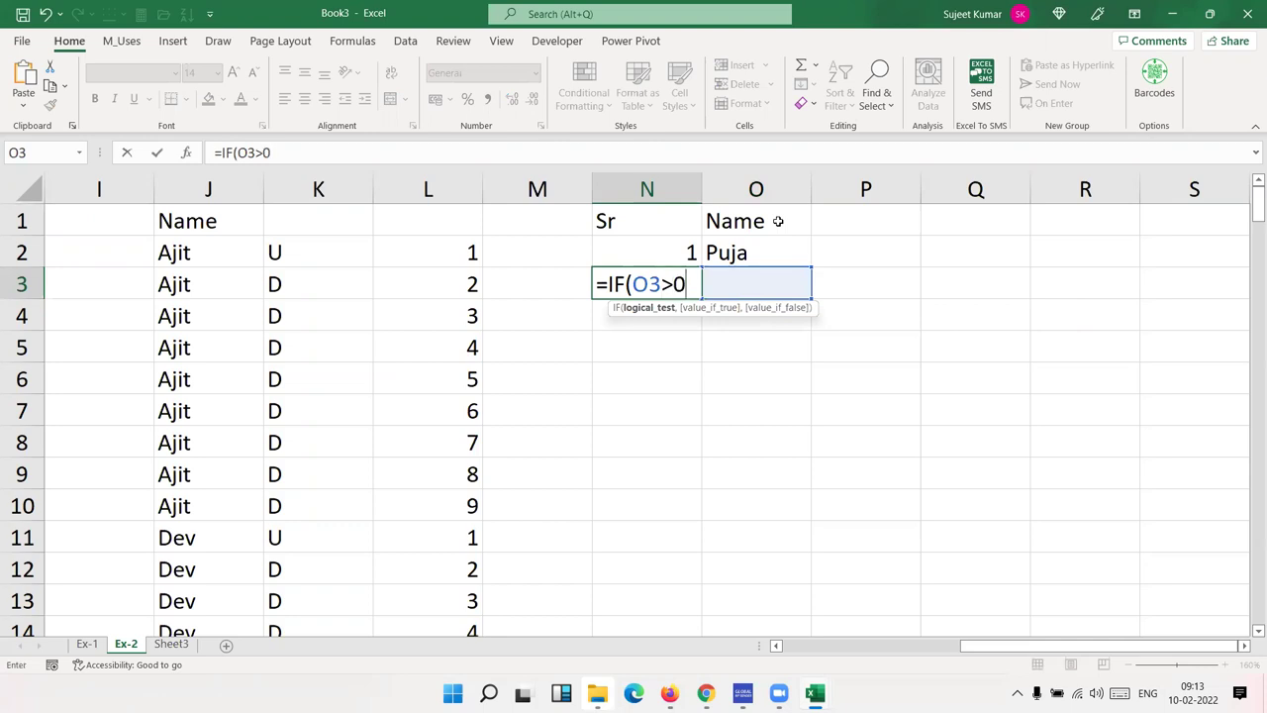
{"action": "type", "text": ","}
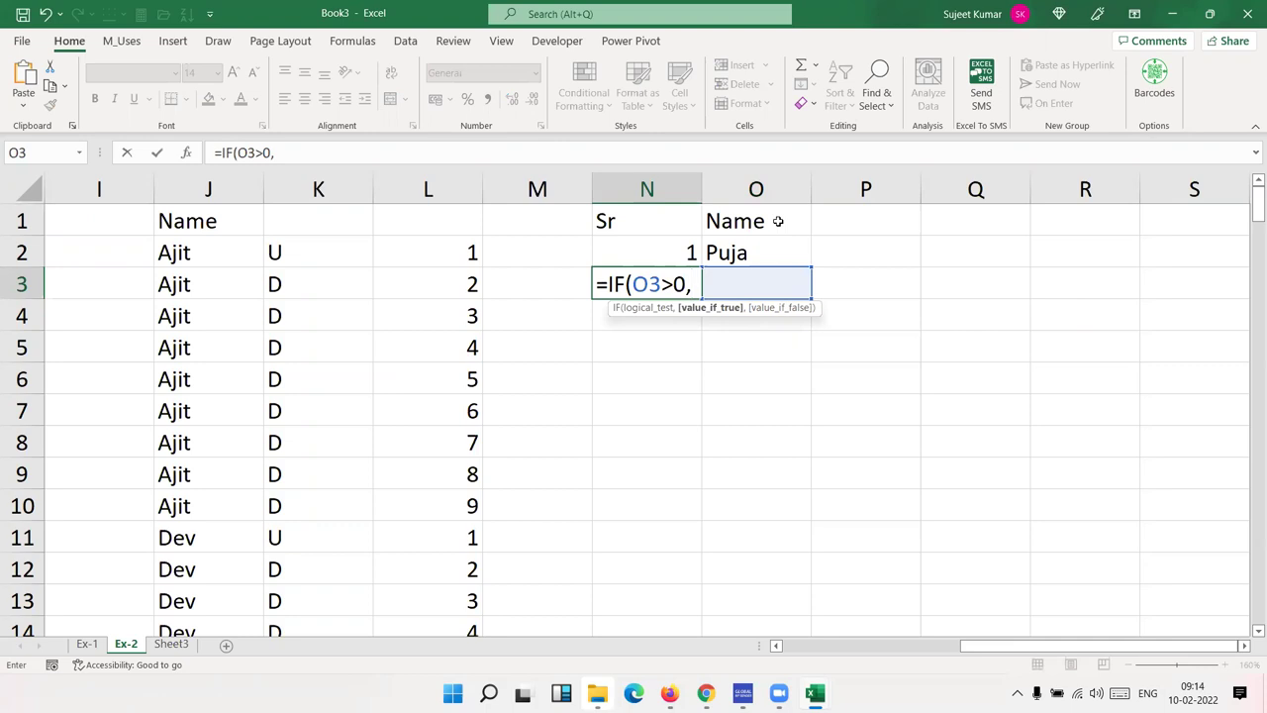
{"action": "left_click", "coordinate": [682, 243]}
{"action": "type", "text": "+1"}
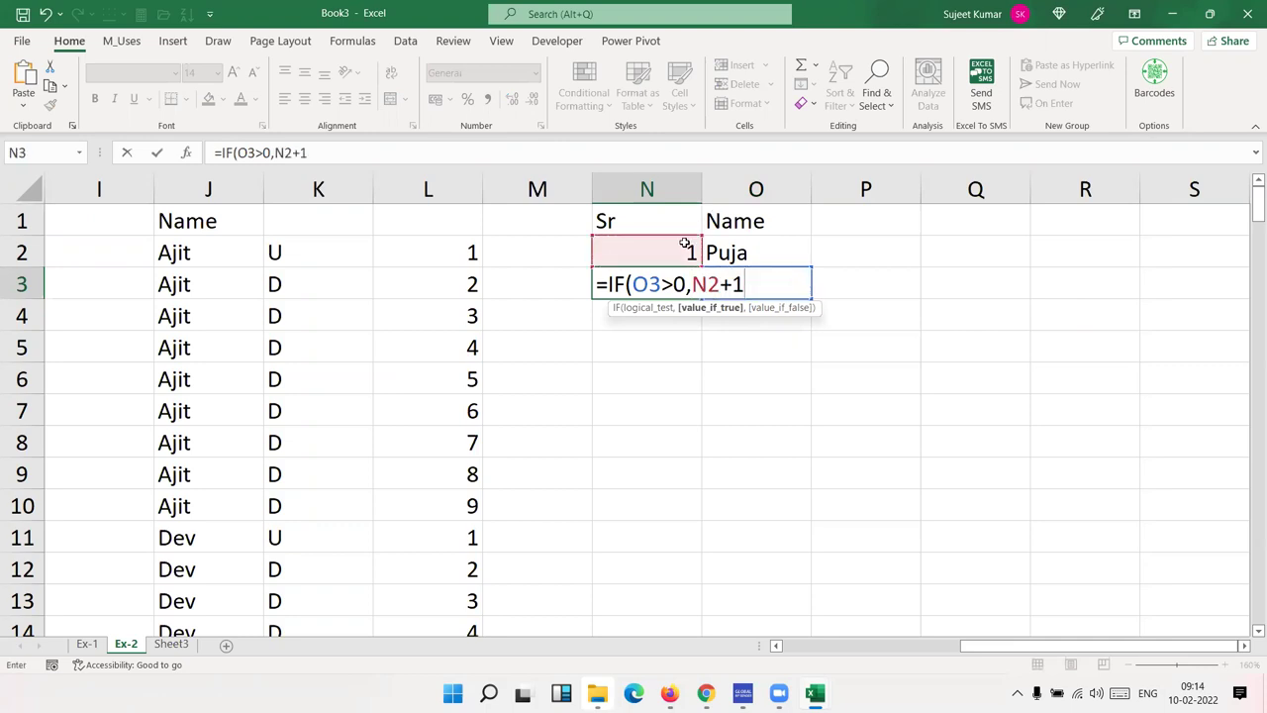
{"action": "type", "text": ",\"\""}
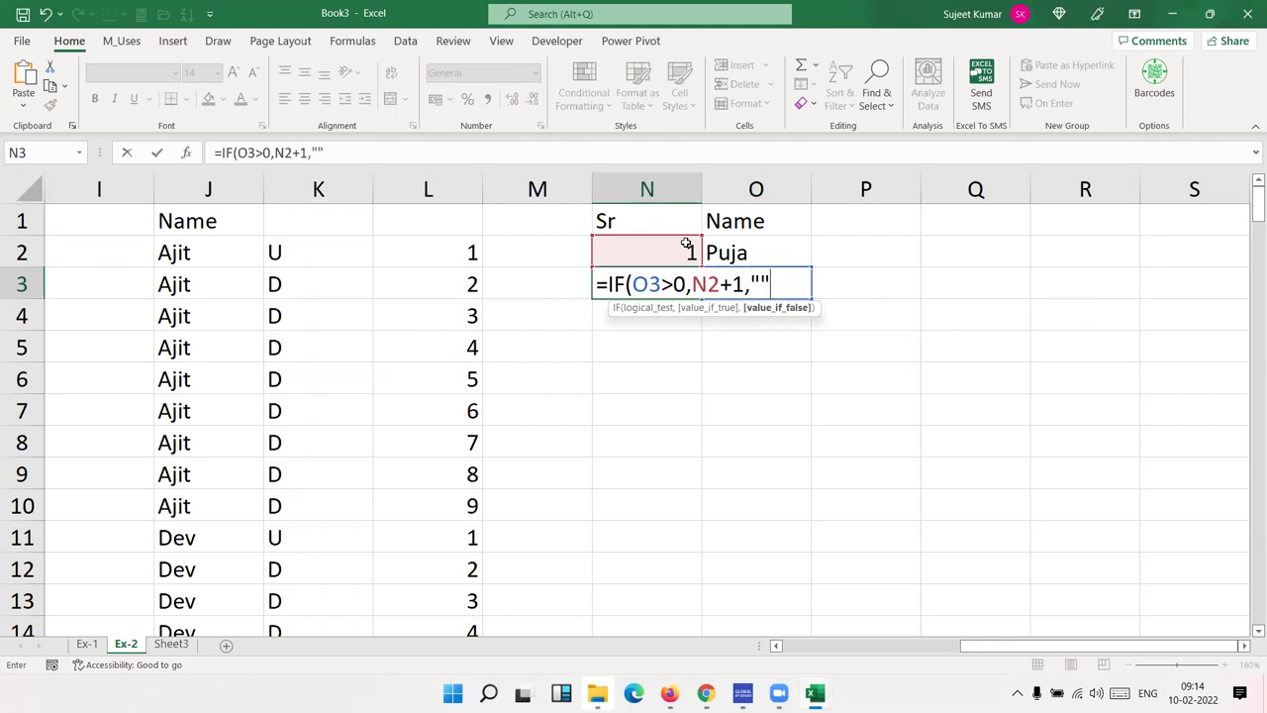
{"action": "key", "text": "Return"}
{"action": "key", "text": "Up"}
{"action": "key", "text": "shift+Down"}
{"action": "key", "text": "shift+Down"}
{"action": "key", "text": "shift+Down"}
{"action": "key", "text": "shift+Down"}
{"action": "key", "text": "shift+Down"}
{"action": "key", "text": "shift+Down"}
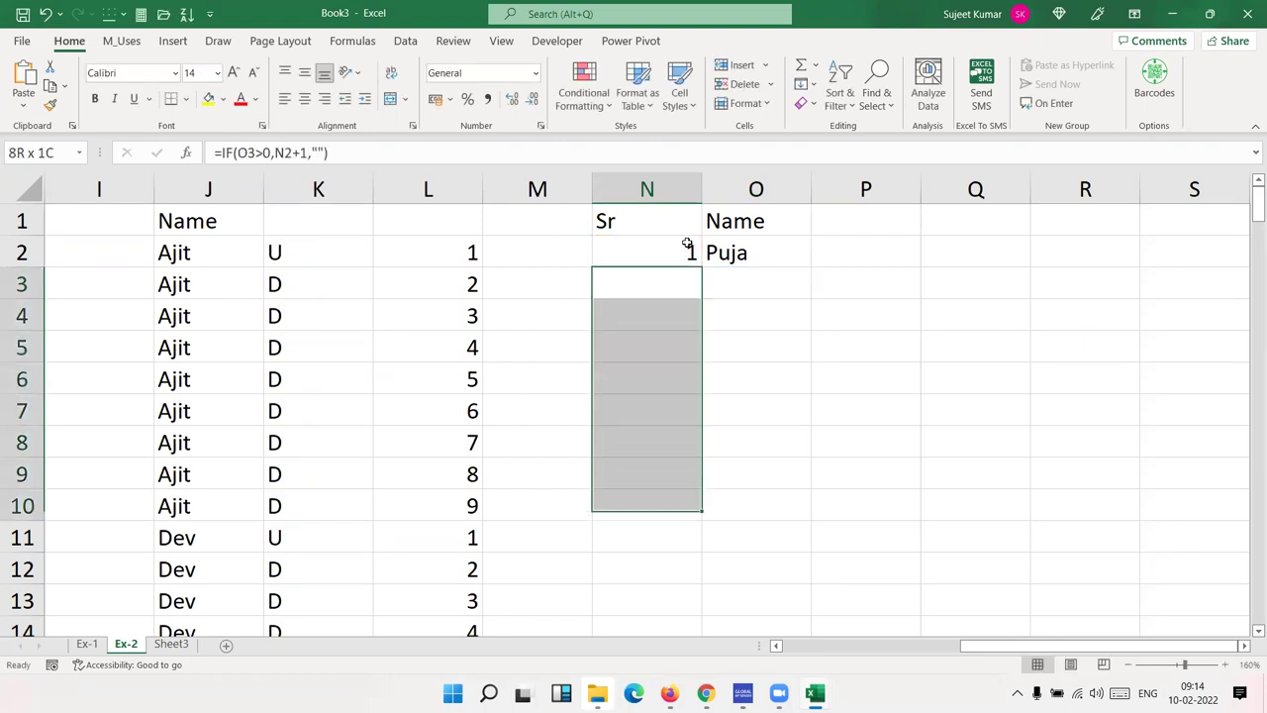
{"action": "key", "text": "shift+Down"}
{"action": "key", "text": "ctrl+d"}
Enter five names in O3:O7 so serial numbers 2–6 appear in column N.
{"action": "key", "text": "Right"}
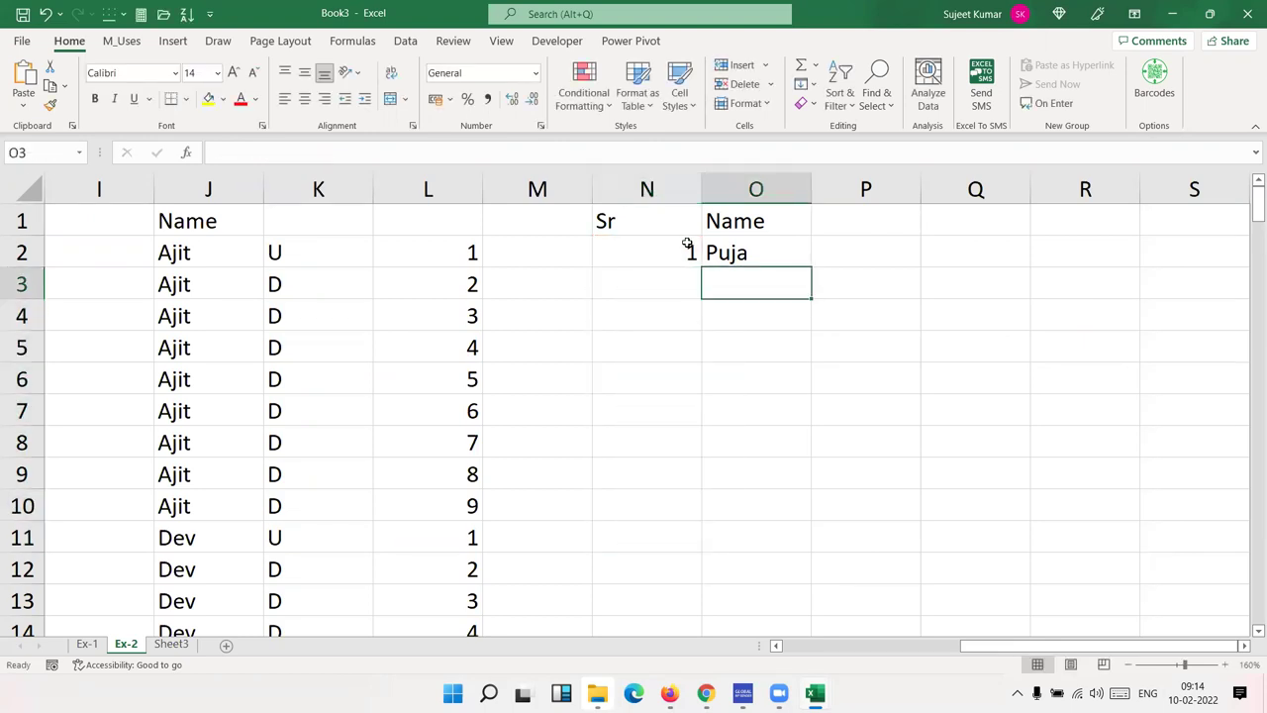
{"action": "type", "text": "Mohan"}
{"action": "key", "text": "Return"}
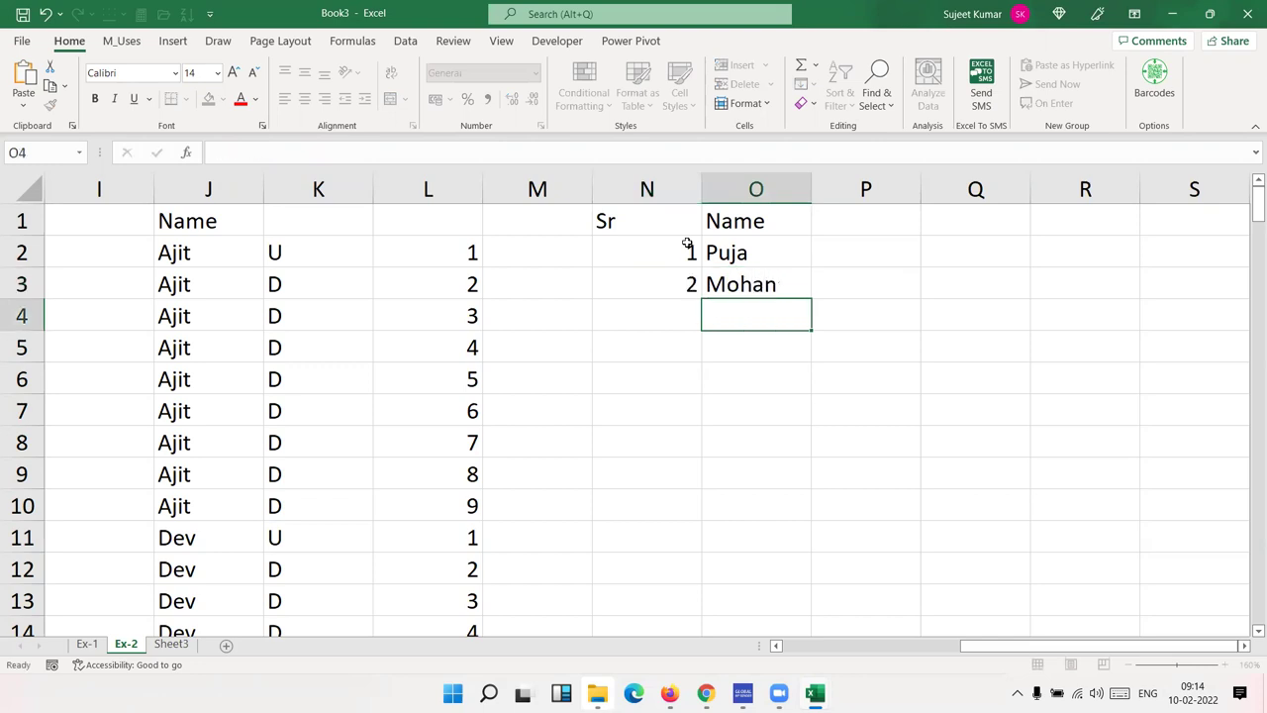
{"action": "type", "text": "Inde"}
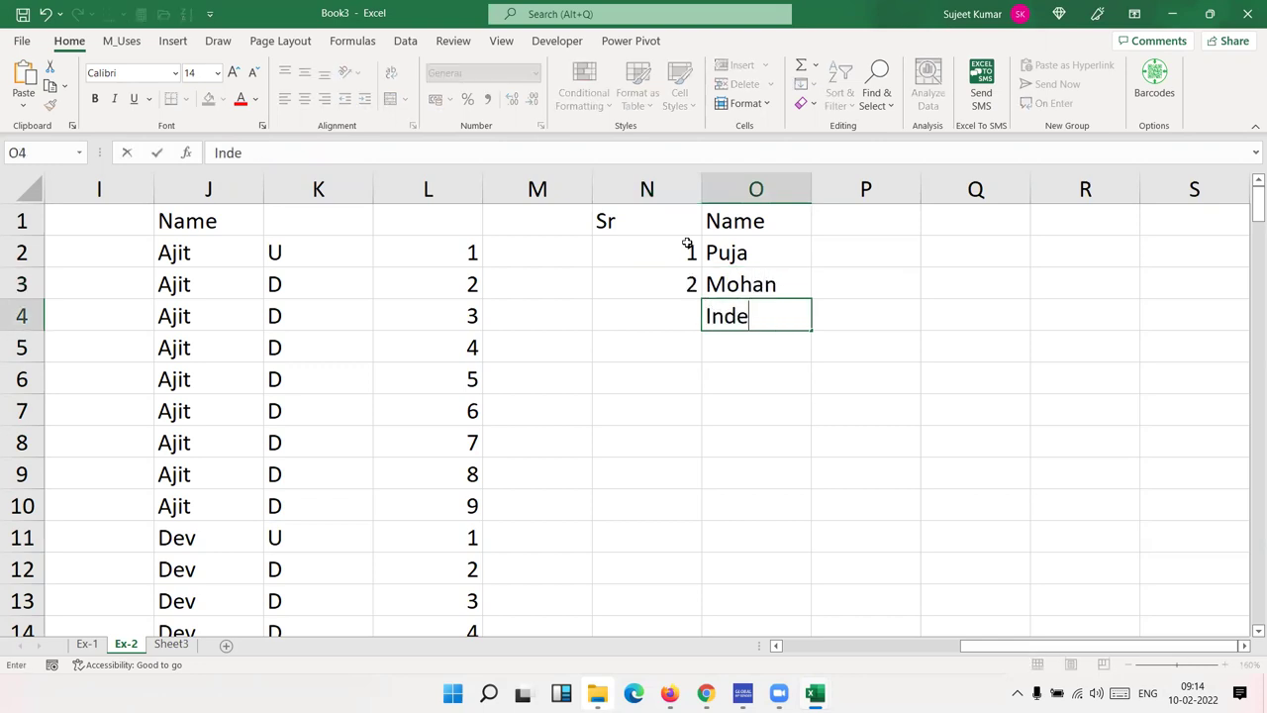
{"action": "type", "text": "r"}
{"action": "key", "text": "Return"}
{"action": "type", "text": "Kavi"}
{"action": "type", "text": "ta\\"}
{"action": "key", "text": "Return"}
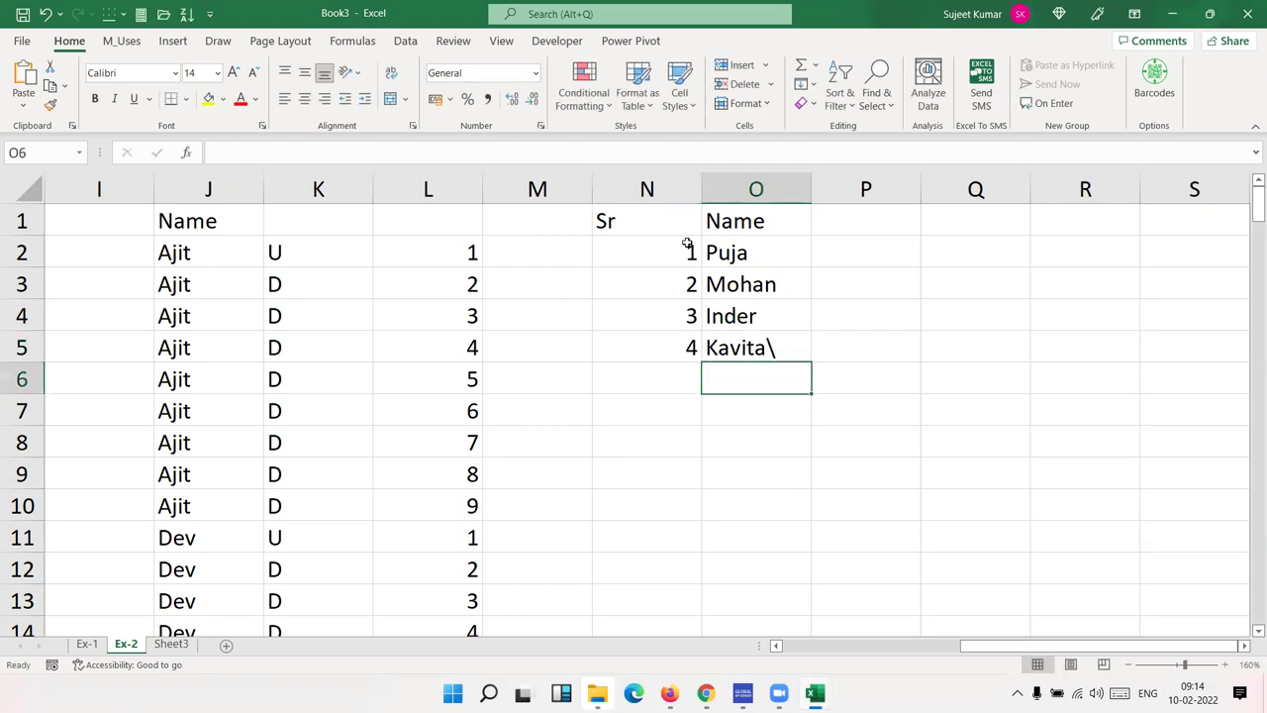
{"action": "type", "text": "uday"}
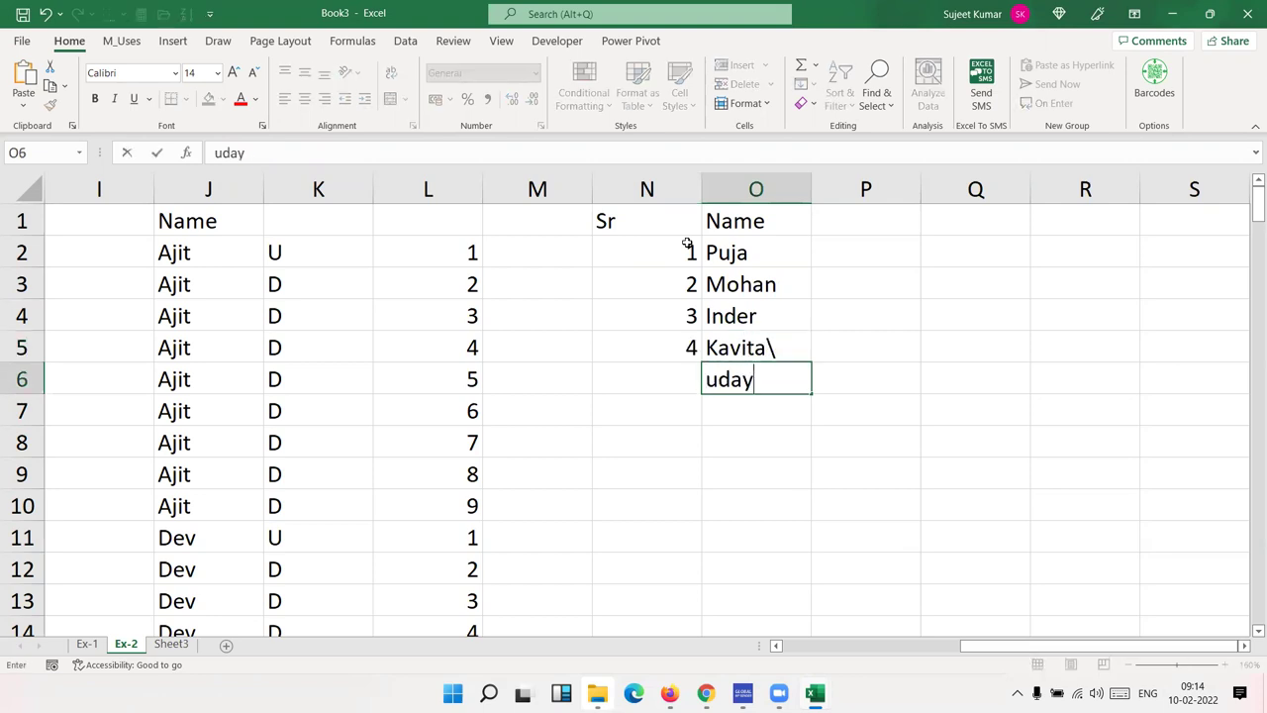
{"action": "key", "text": "Return"}
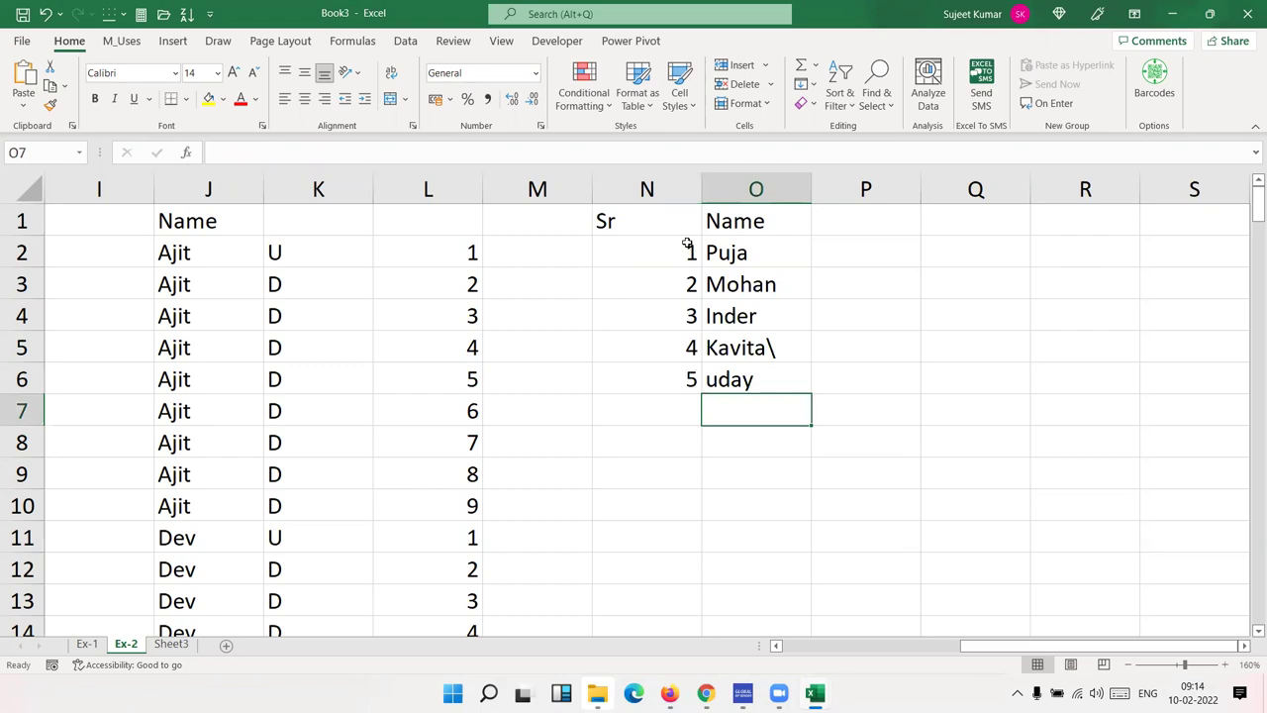
{"action": "type", "text": "Puj"}
{"action": "key", "text": "Return"}
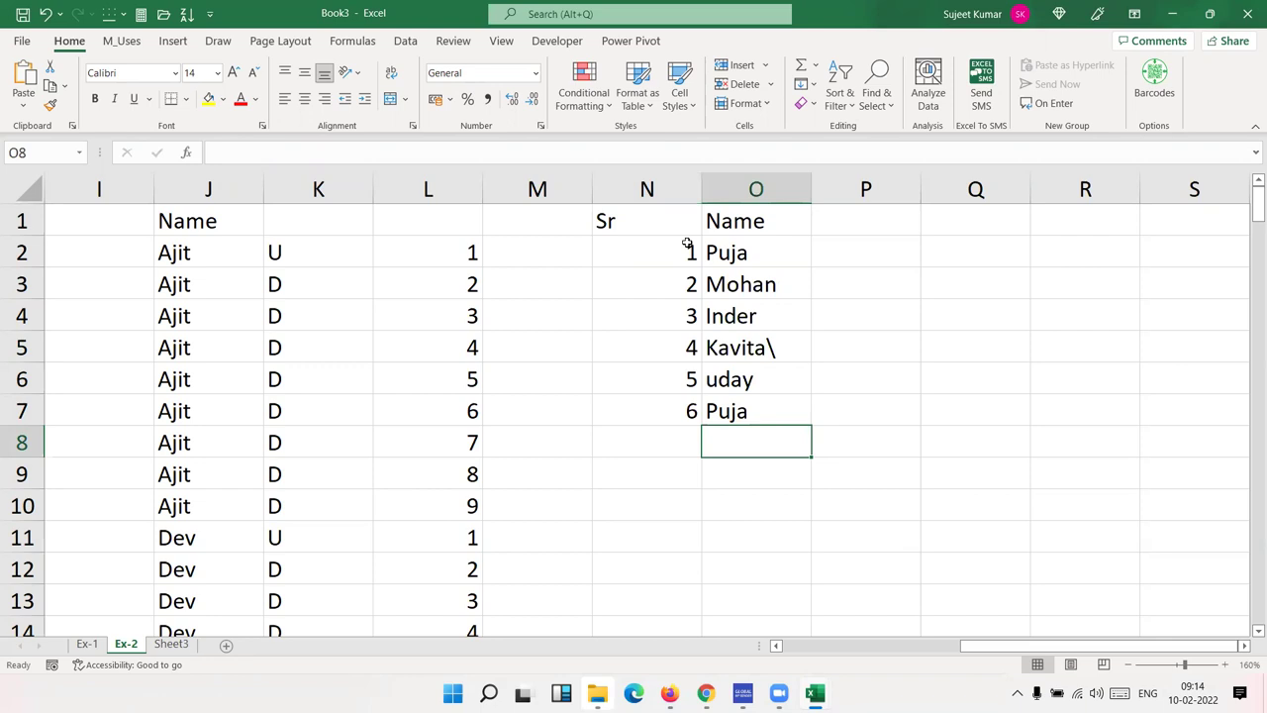
Leave O8 blank, add a name in O9, and inspect N9's #VALUE! formula.
{"action": "key", "text": "Return"}
{"action": "type", "text": "Om"}
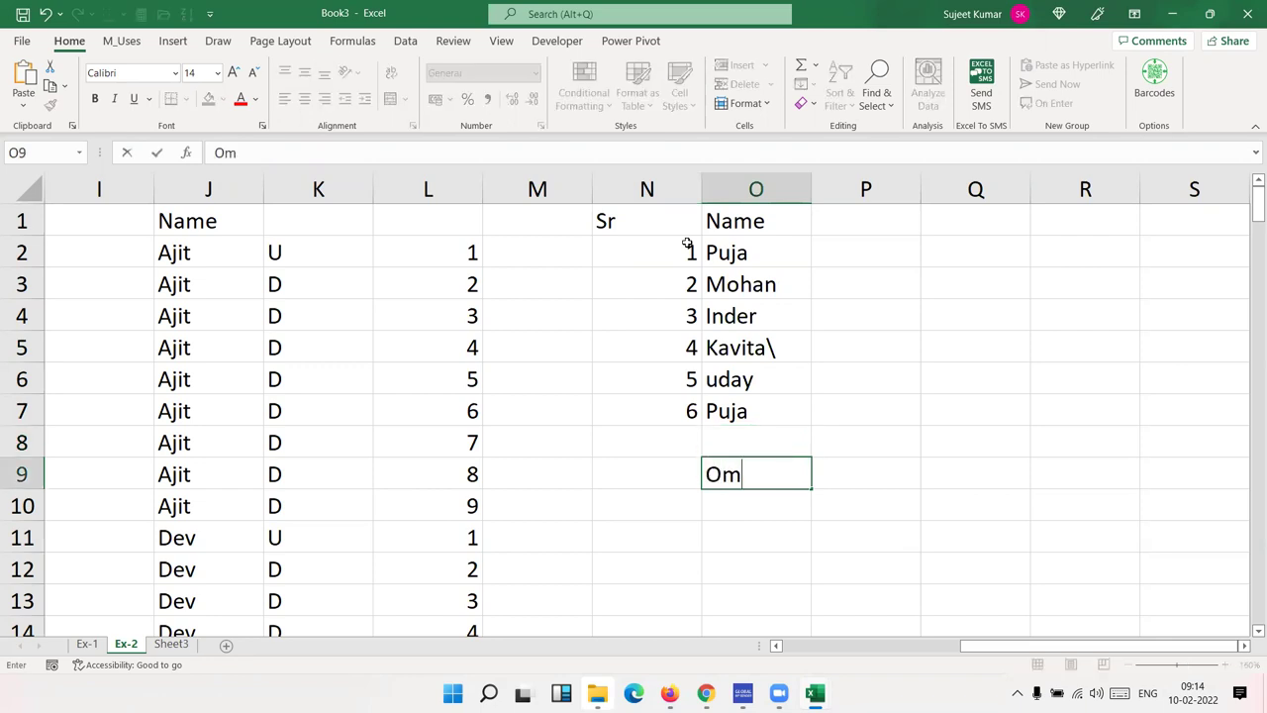
{"action": "key", "text": "Return"}
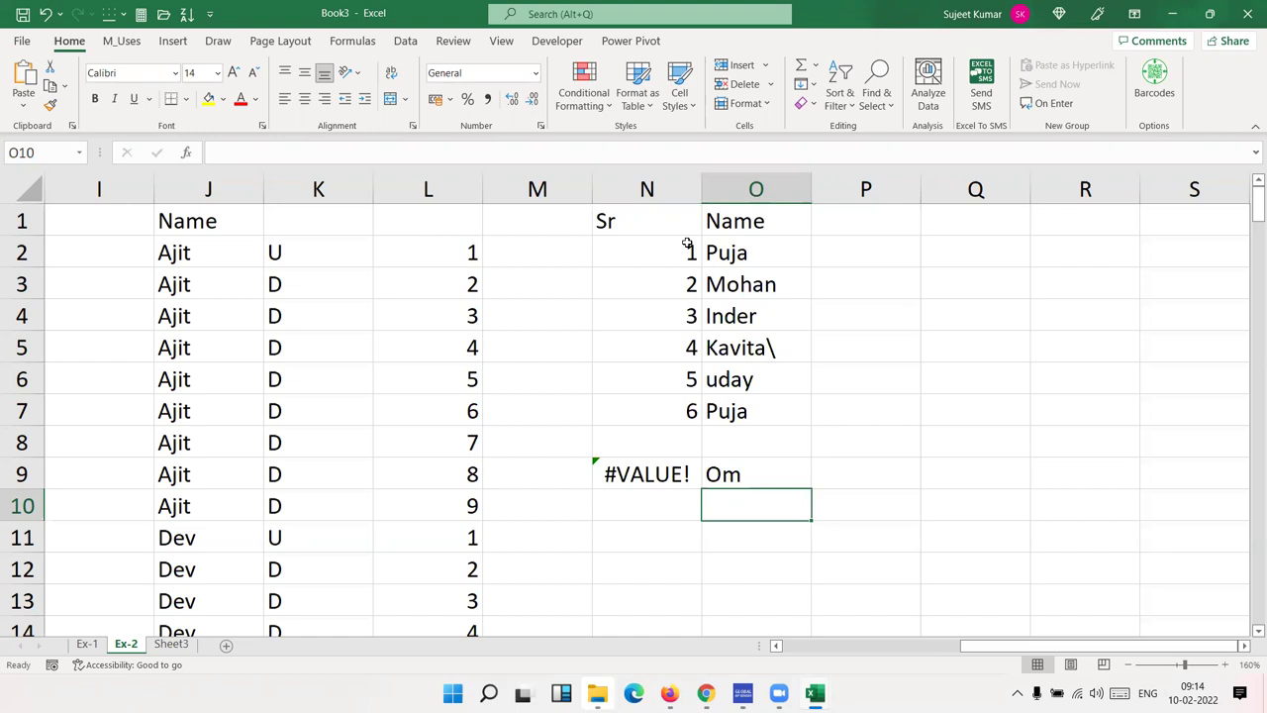
{"action": "left_click", "coordinate": [618, 485]}
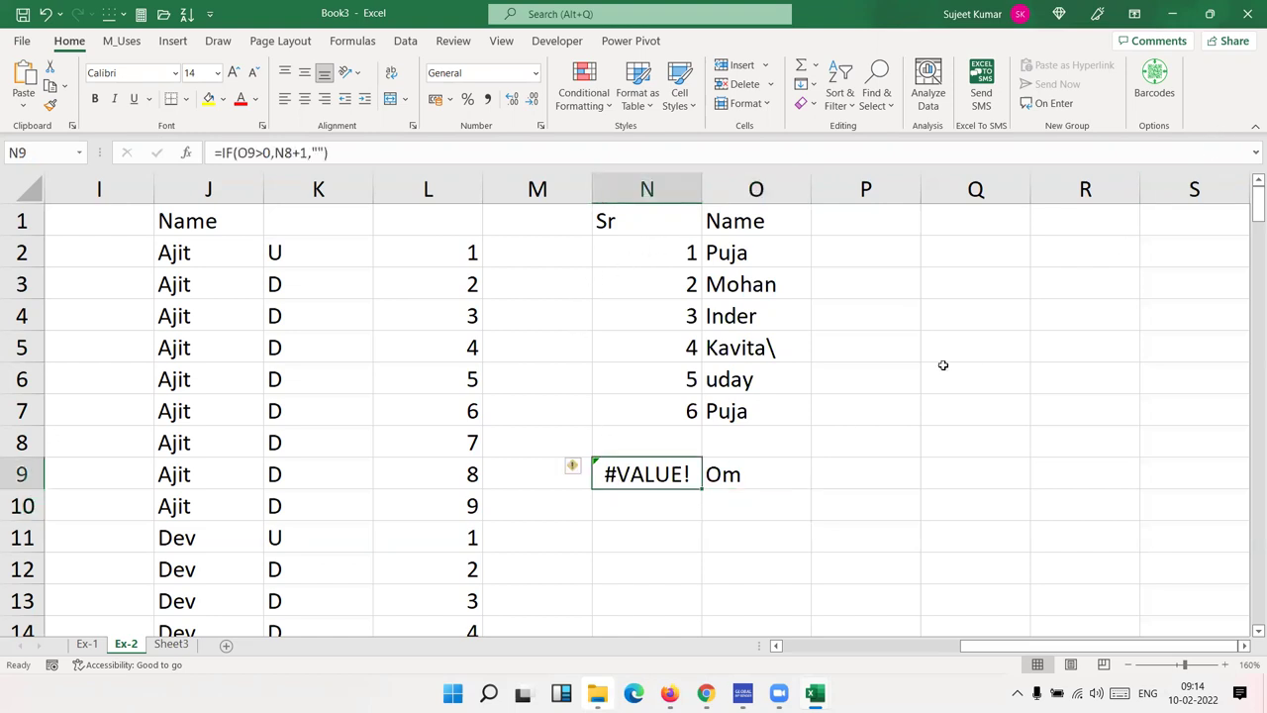